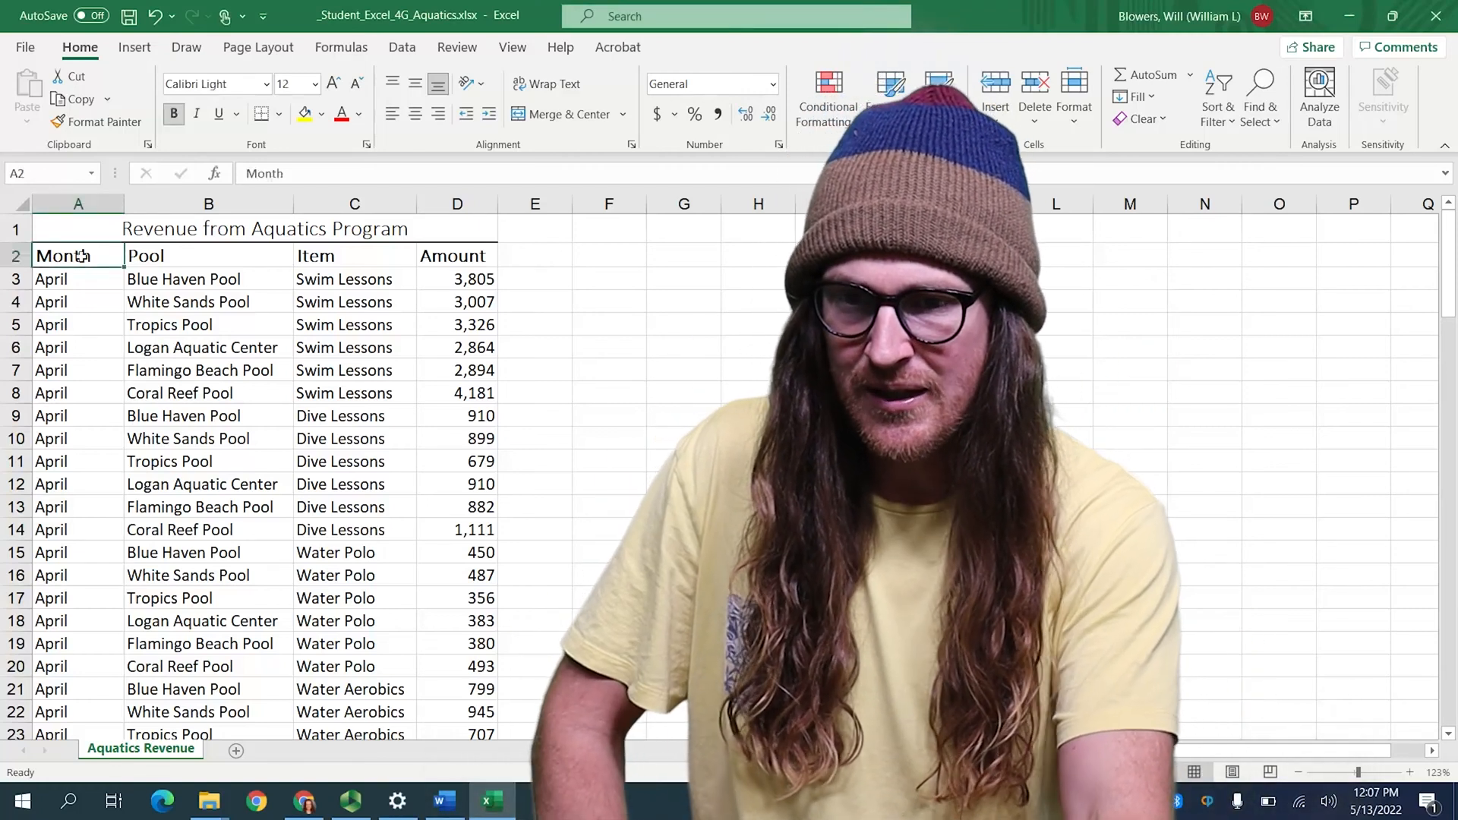
Insert a blank PivotTable on a new sheet from the aquatics revenue data, starting from the recommended PivotTables.
left_click(136, 48)
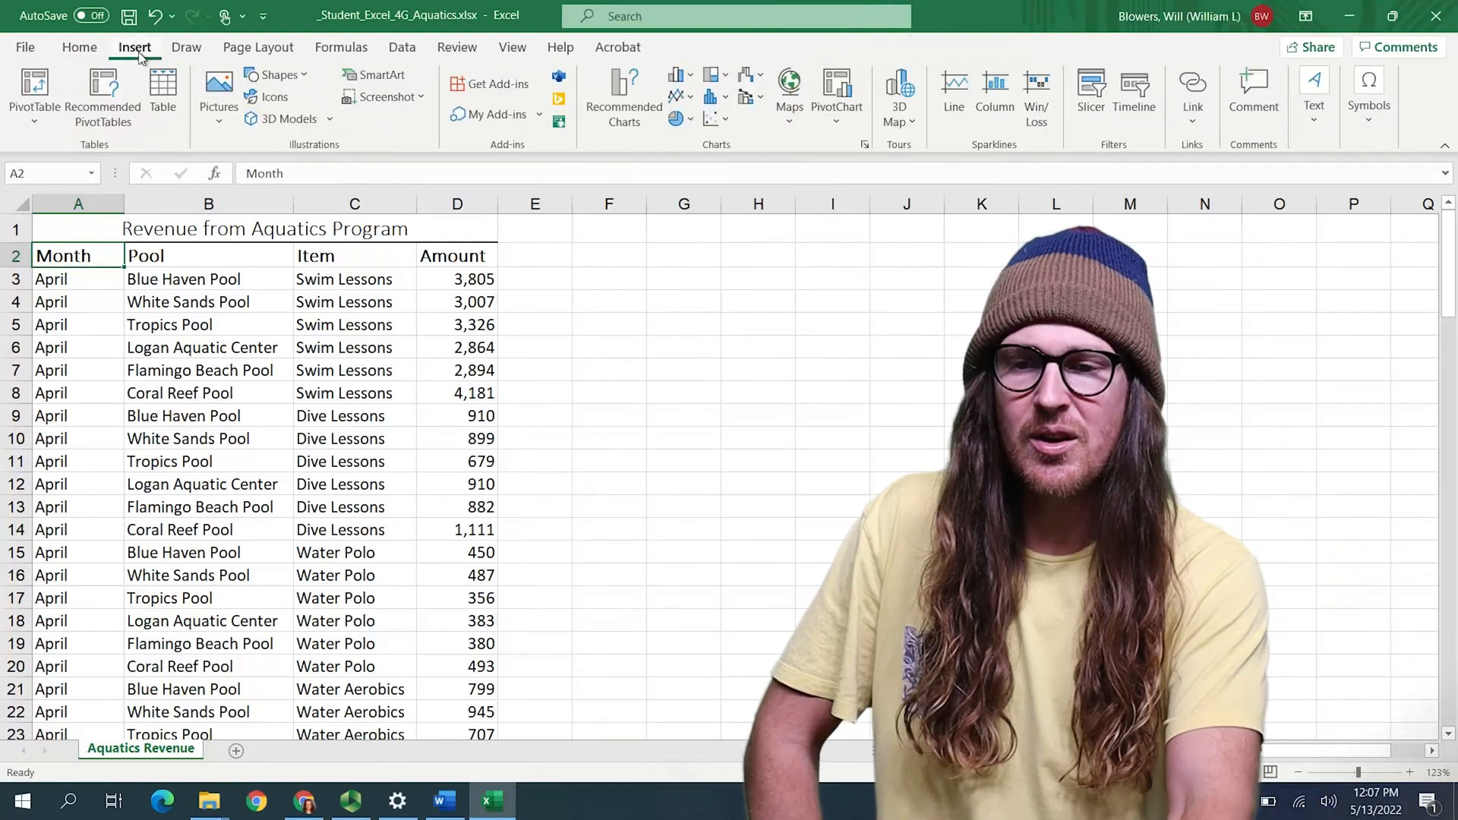
left_click(121, 87)
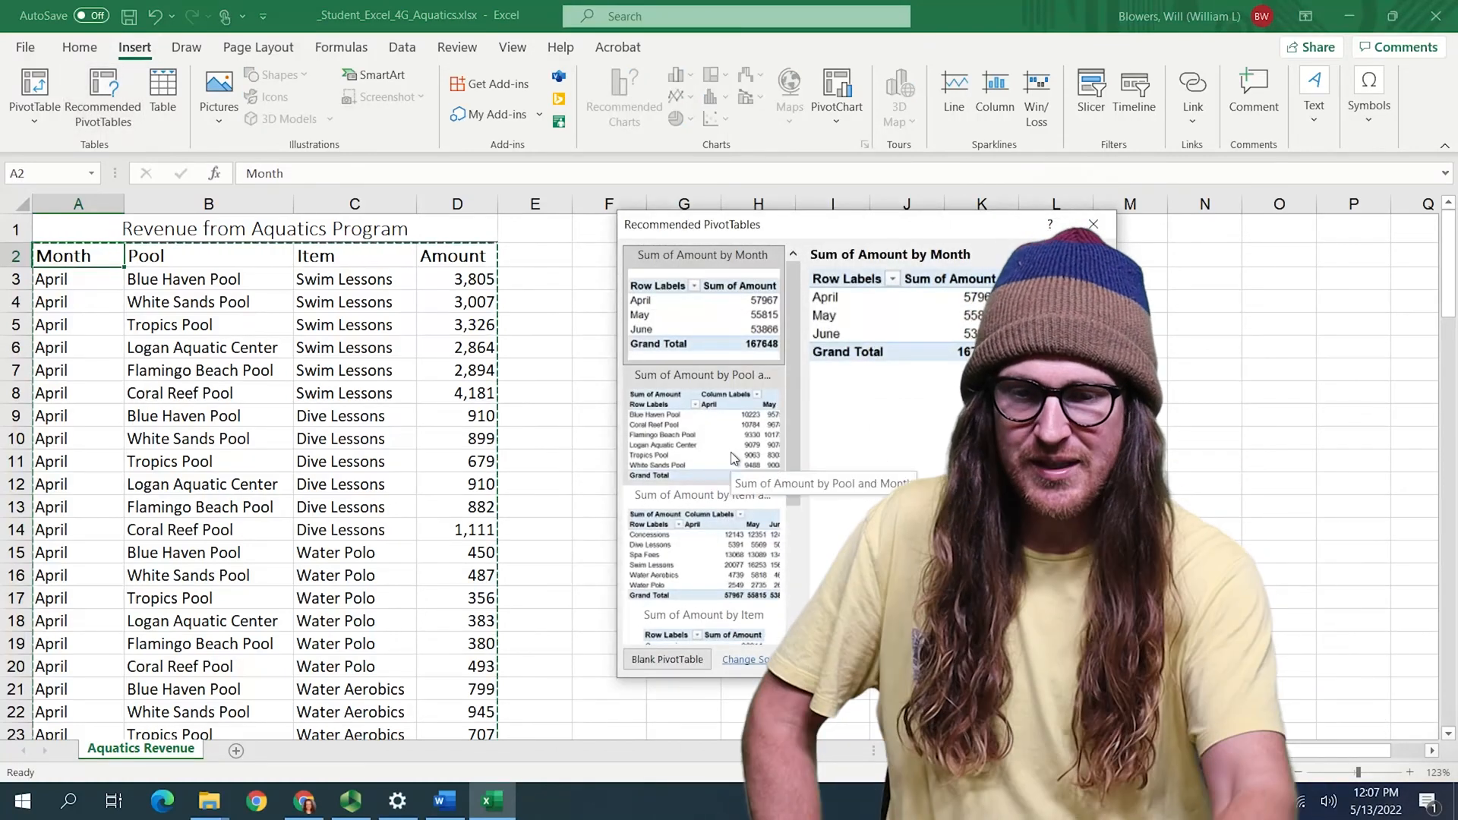
left_click(668, 659)
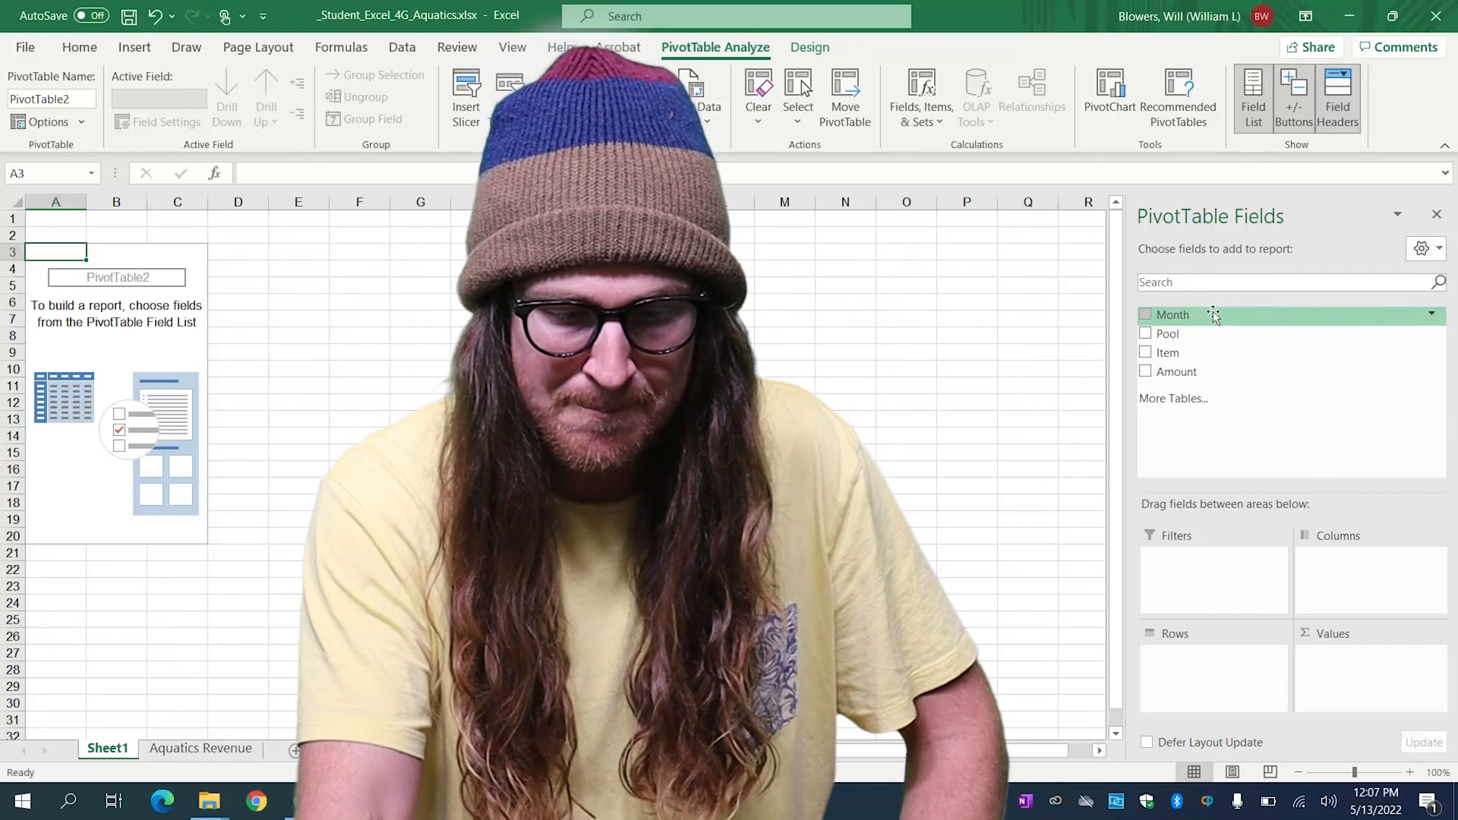
Assign Month to the PivotTable's filters, Item to its columns, Pool to its rows and Amount to its values.
left_click_drag(1192, 579, 1176, 560)
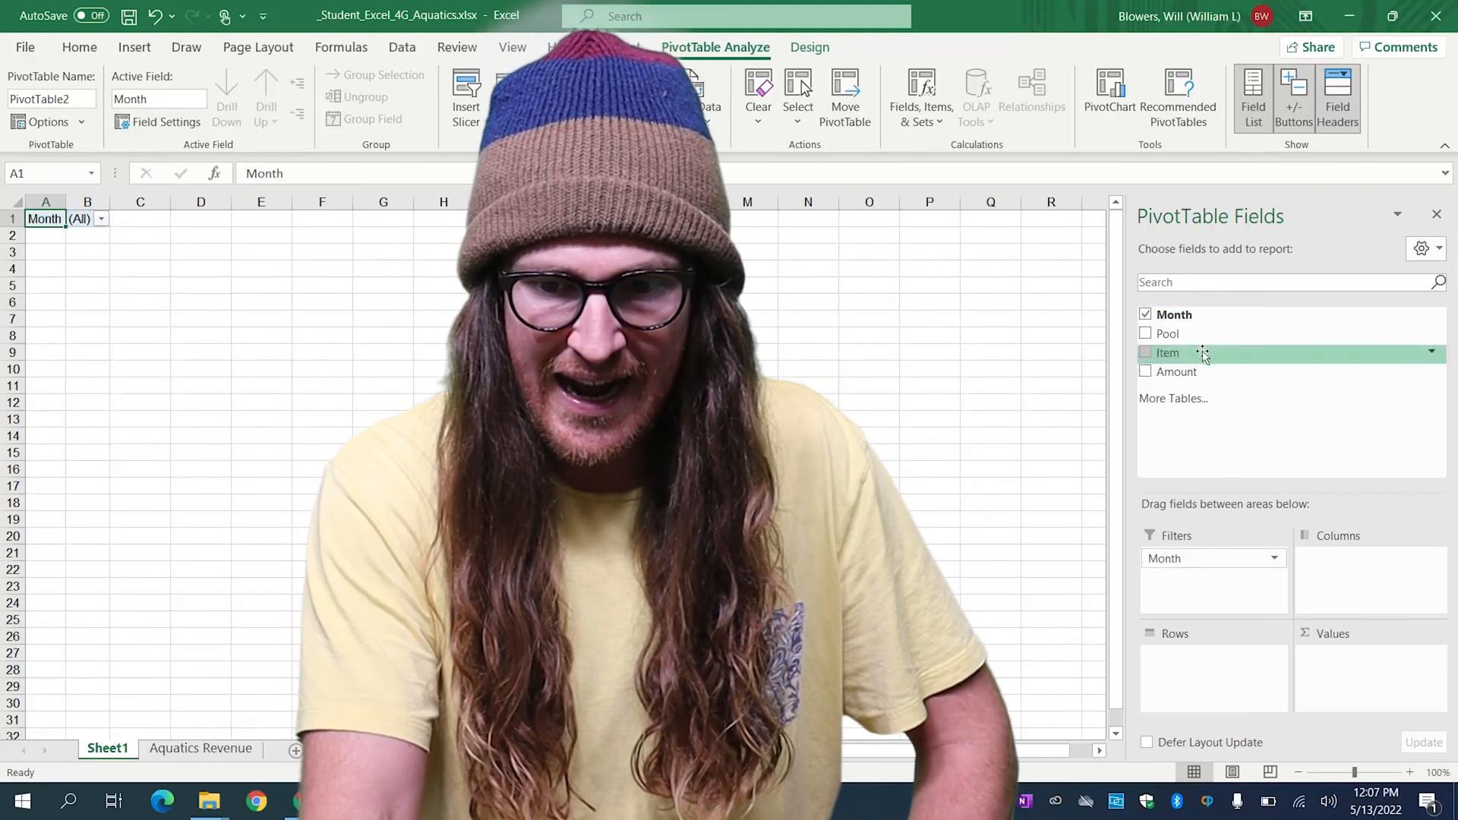
left_click_drag(1350, 587, 1328, 570)
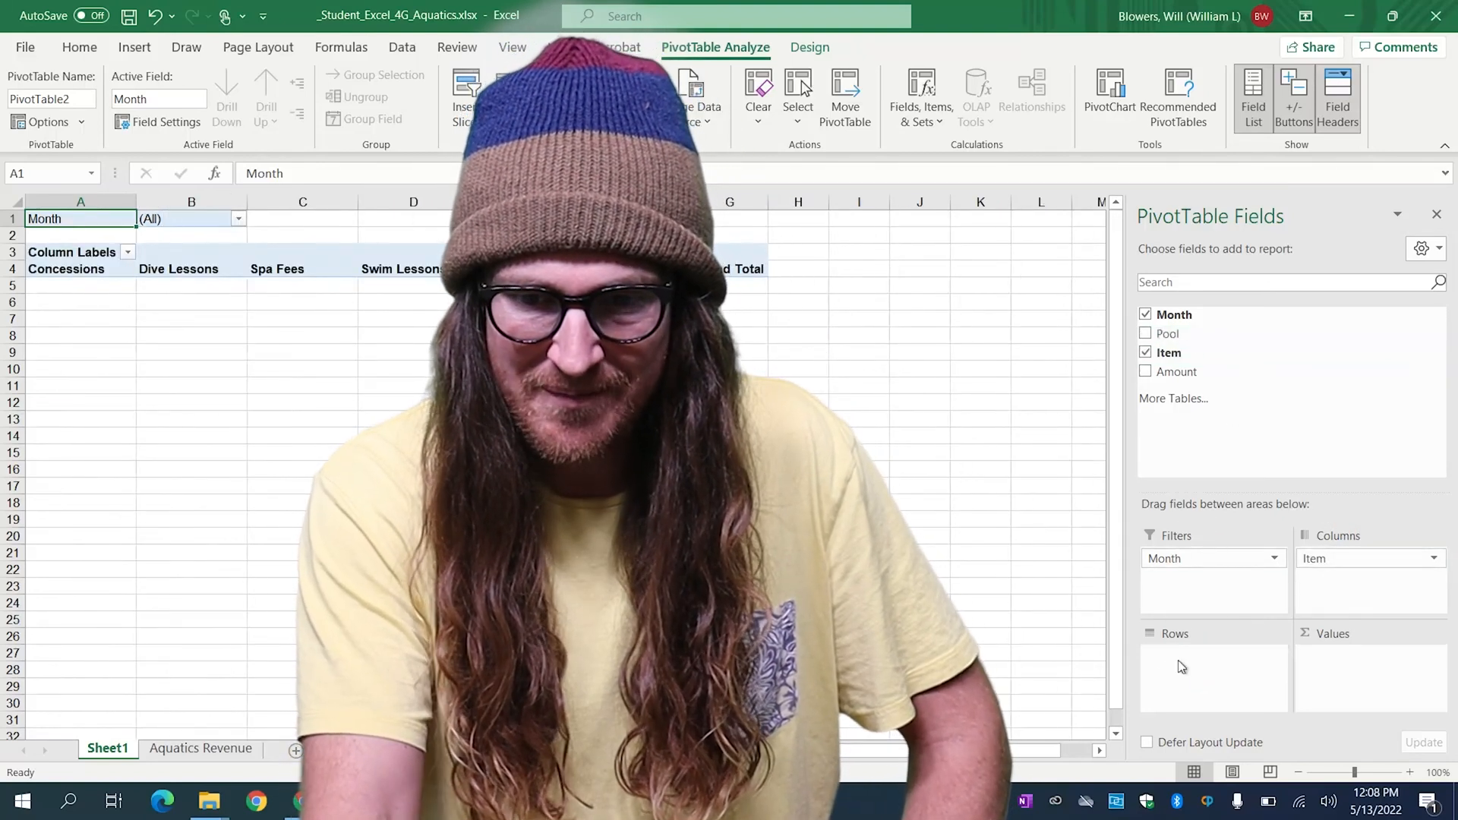
left_click_drag(1181, 666, 1179, 662)
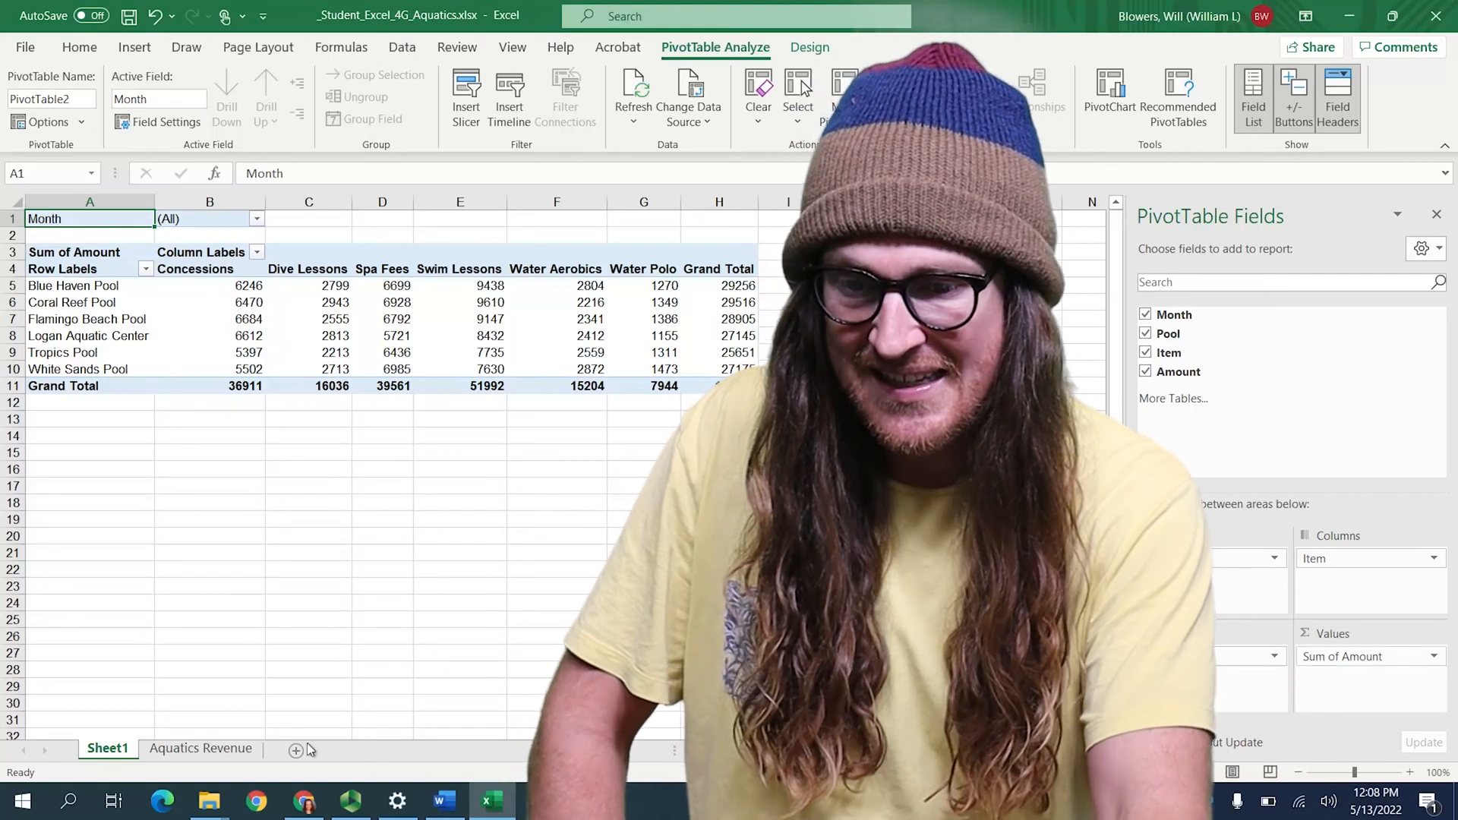
Review the source records on the Aquatics Revenue sheet, and return to the PivotTable on Sheet1.
left_click(221, 749)
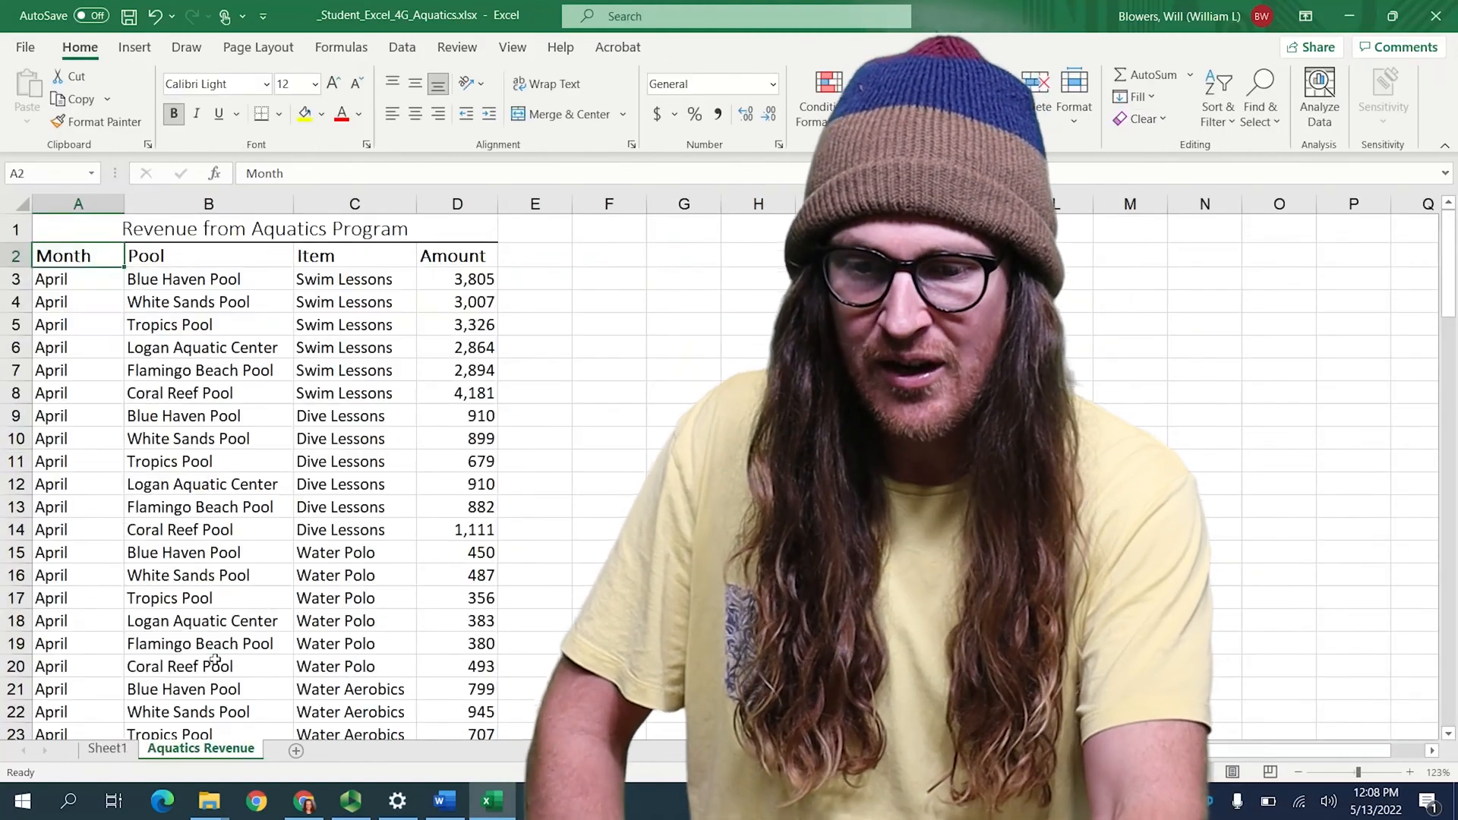
scroll(215, 659, "down", 6)
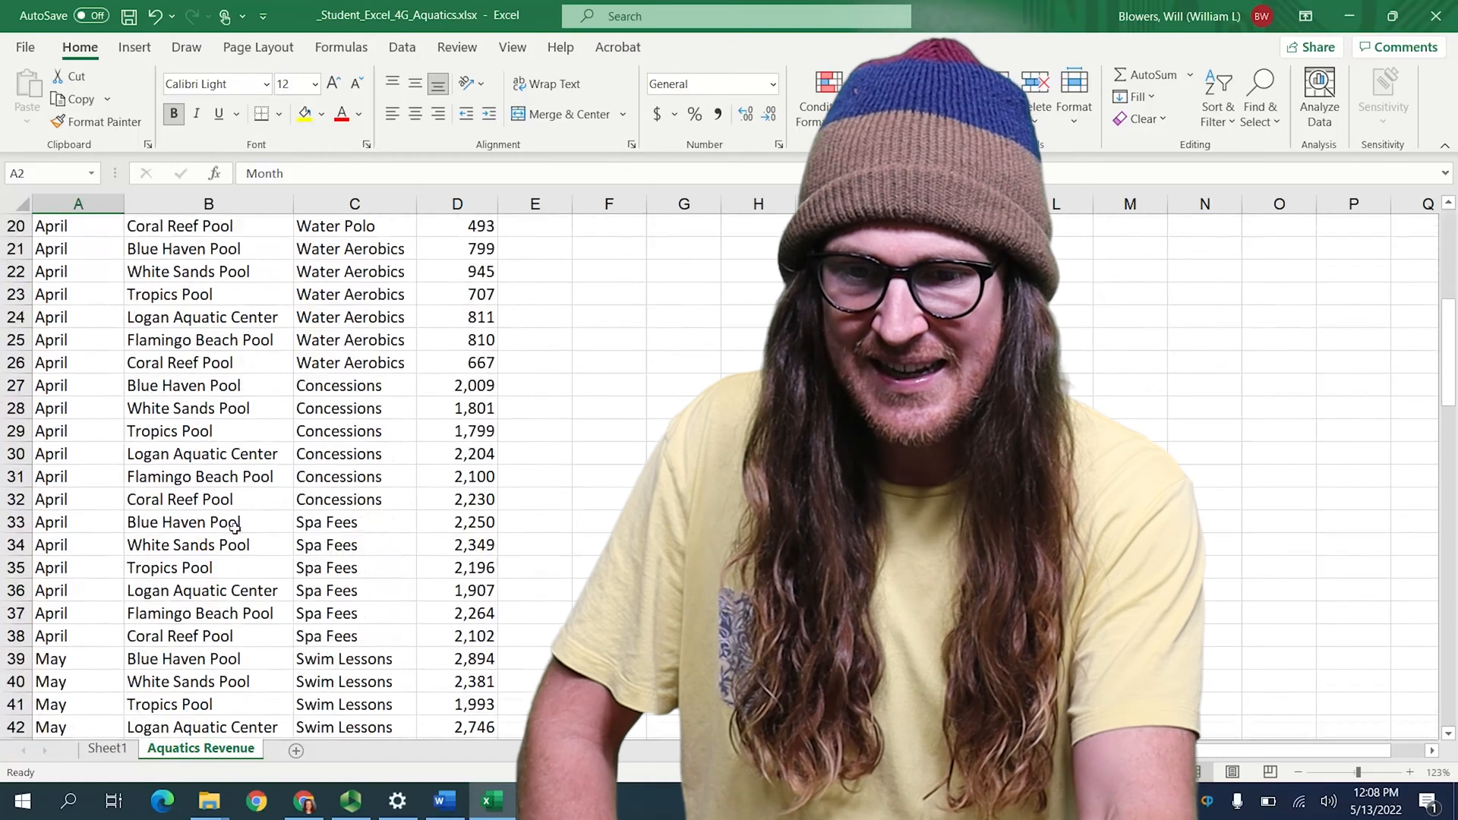
scroll(234, 527, "down", 7)
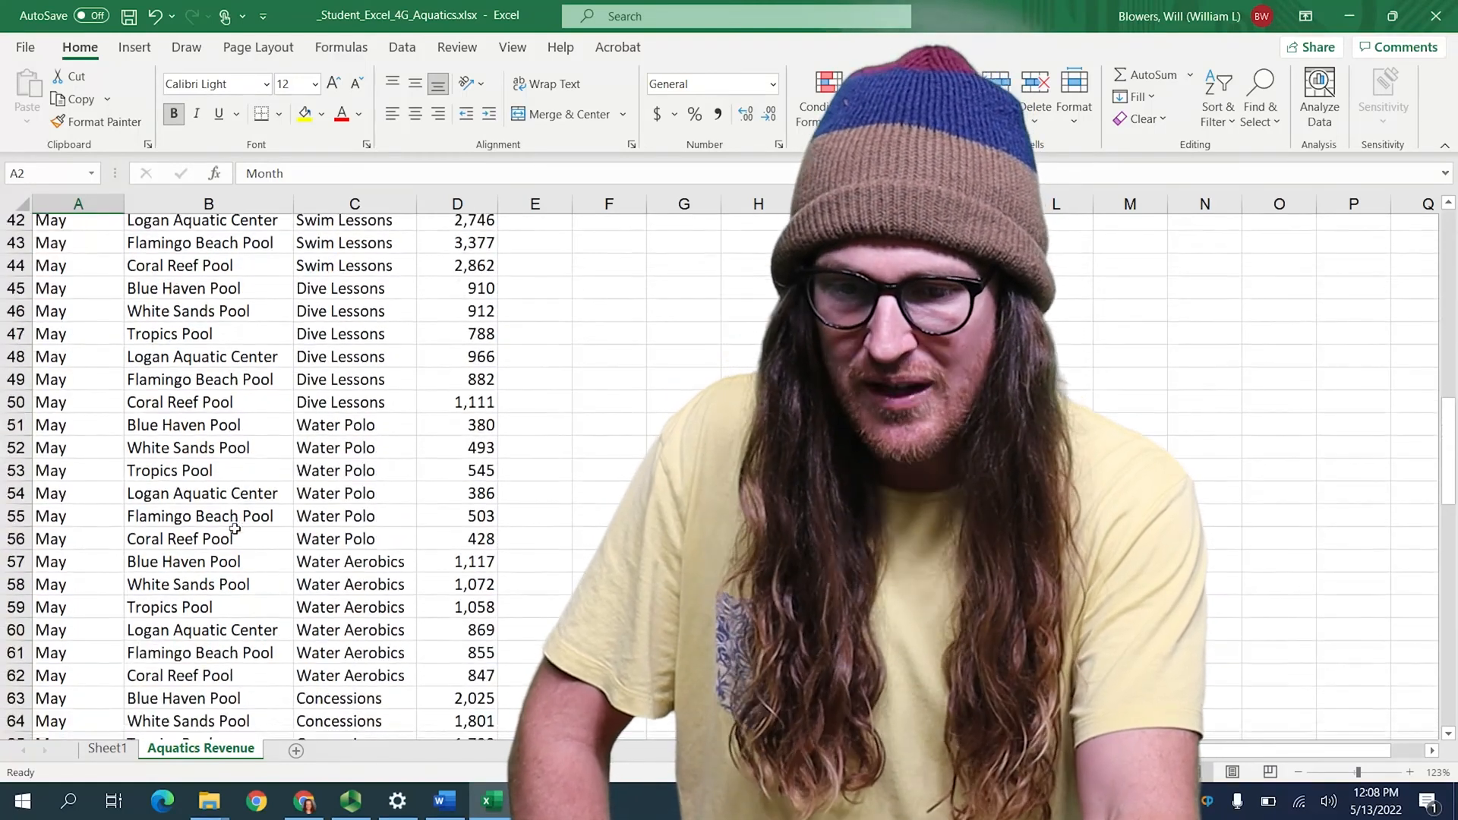
scroll(234, 528, "up", 14)
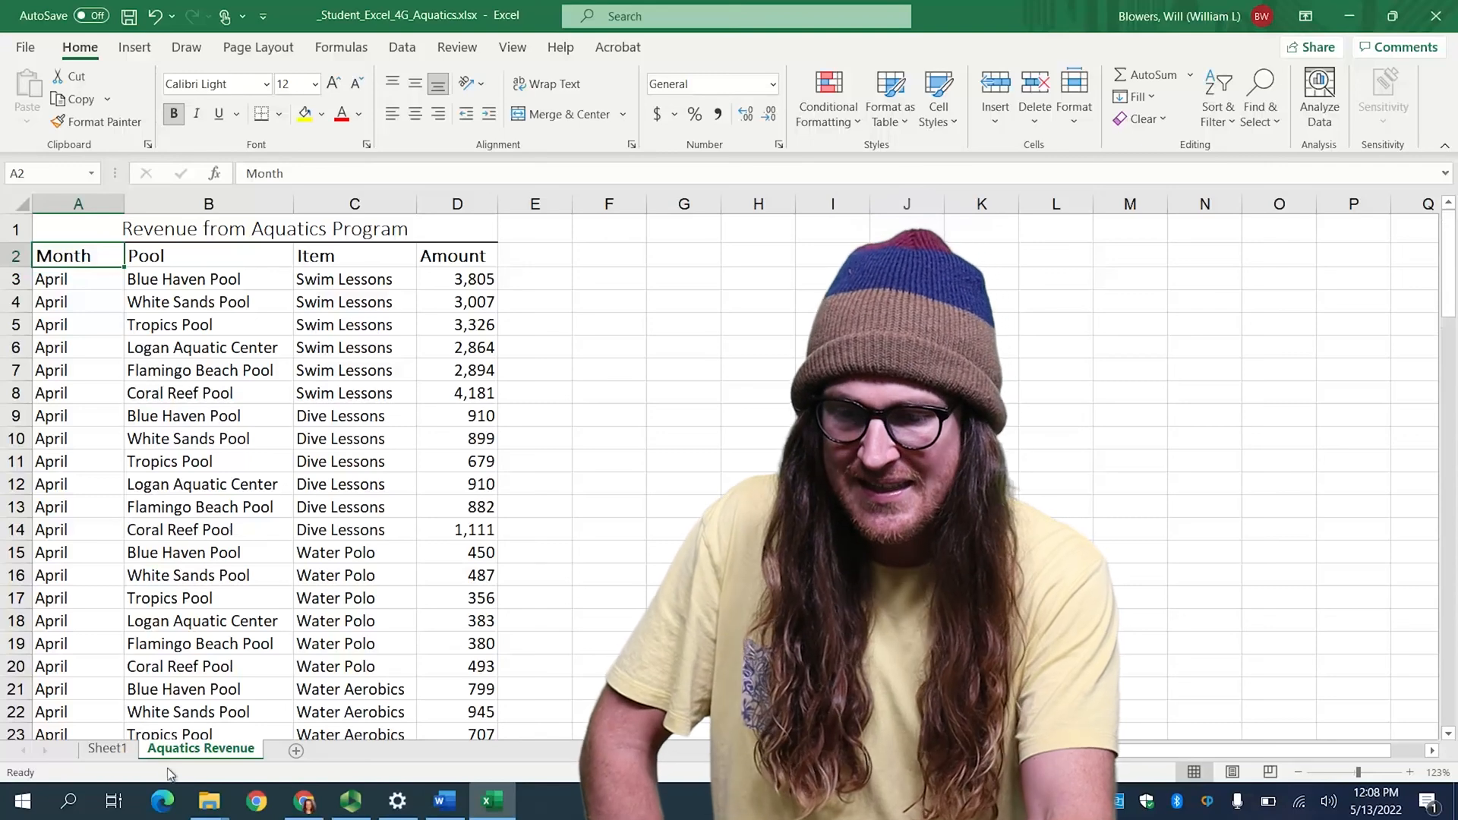
left_click(109, 749)
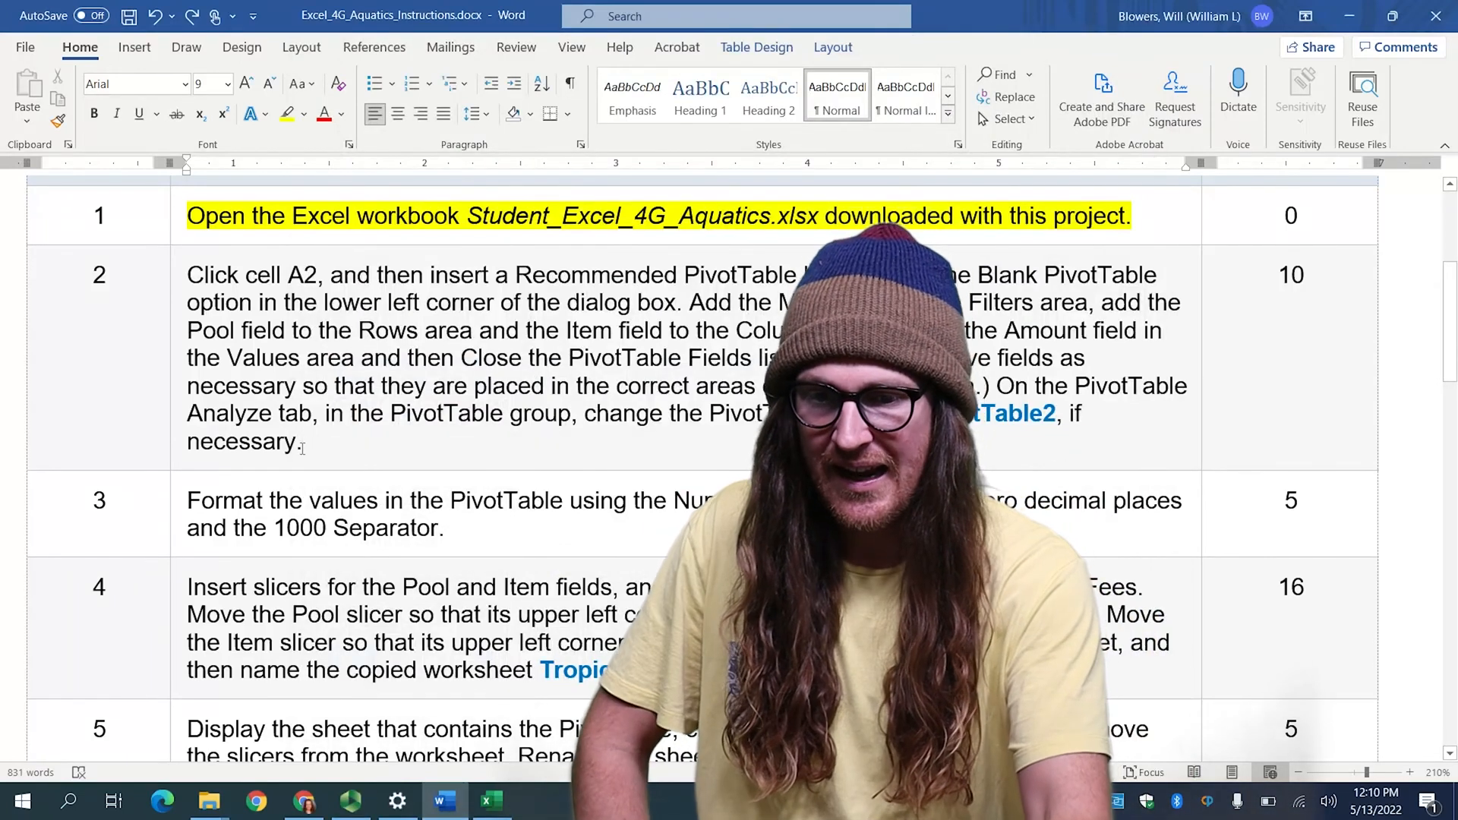
Highlight the whole text of instruction 2 in yellow in the Word instructions document.
left_click_drag(306, 448, 188, 275)
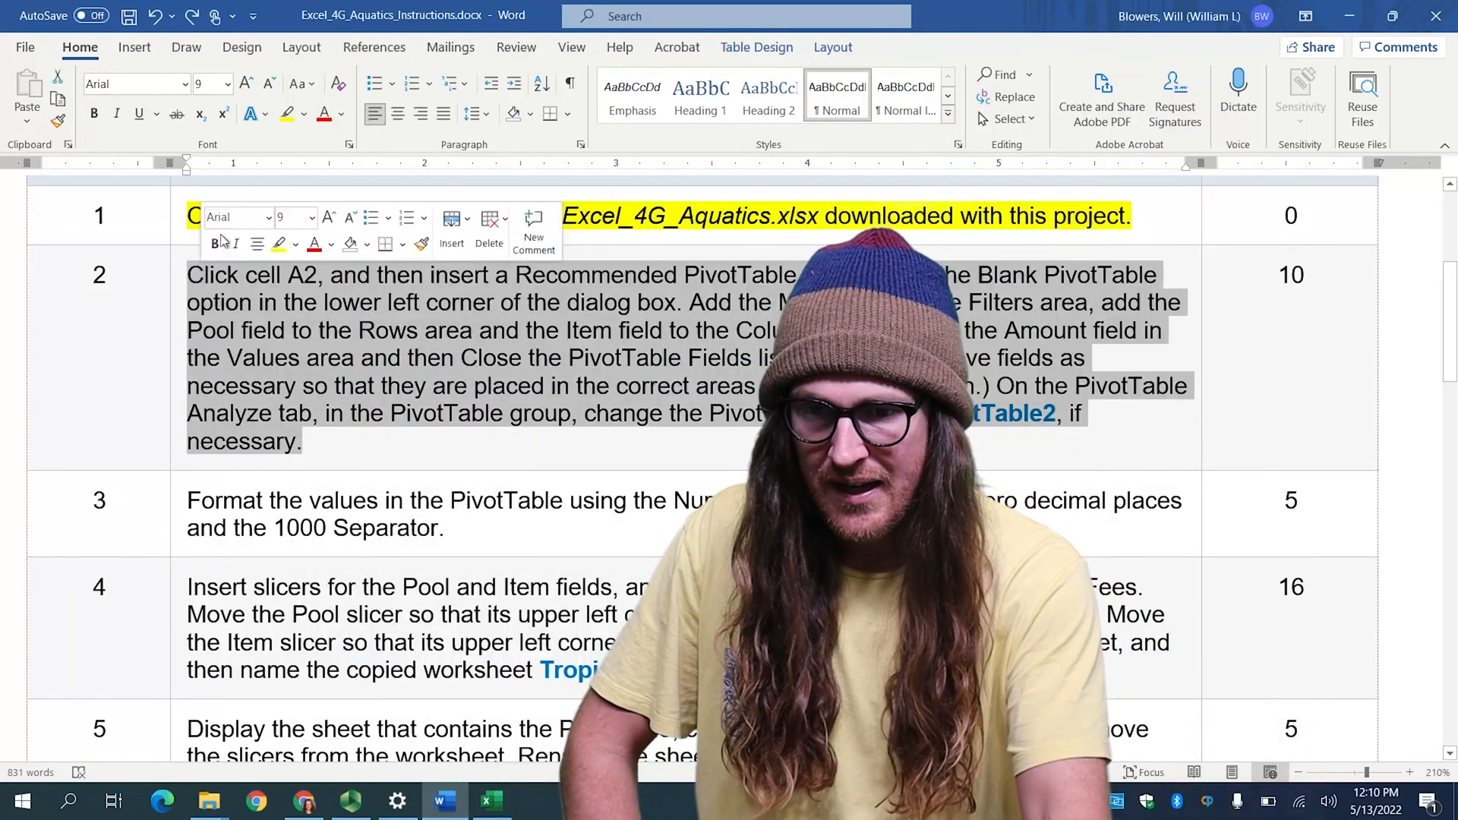
left_click(287, 114)
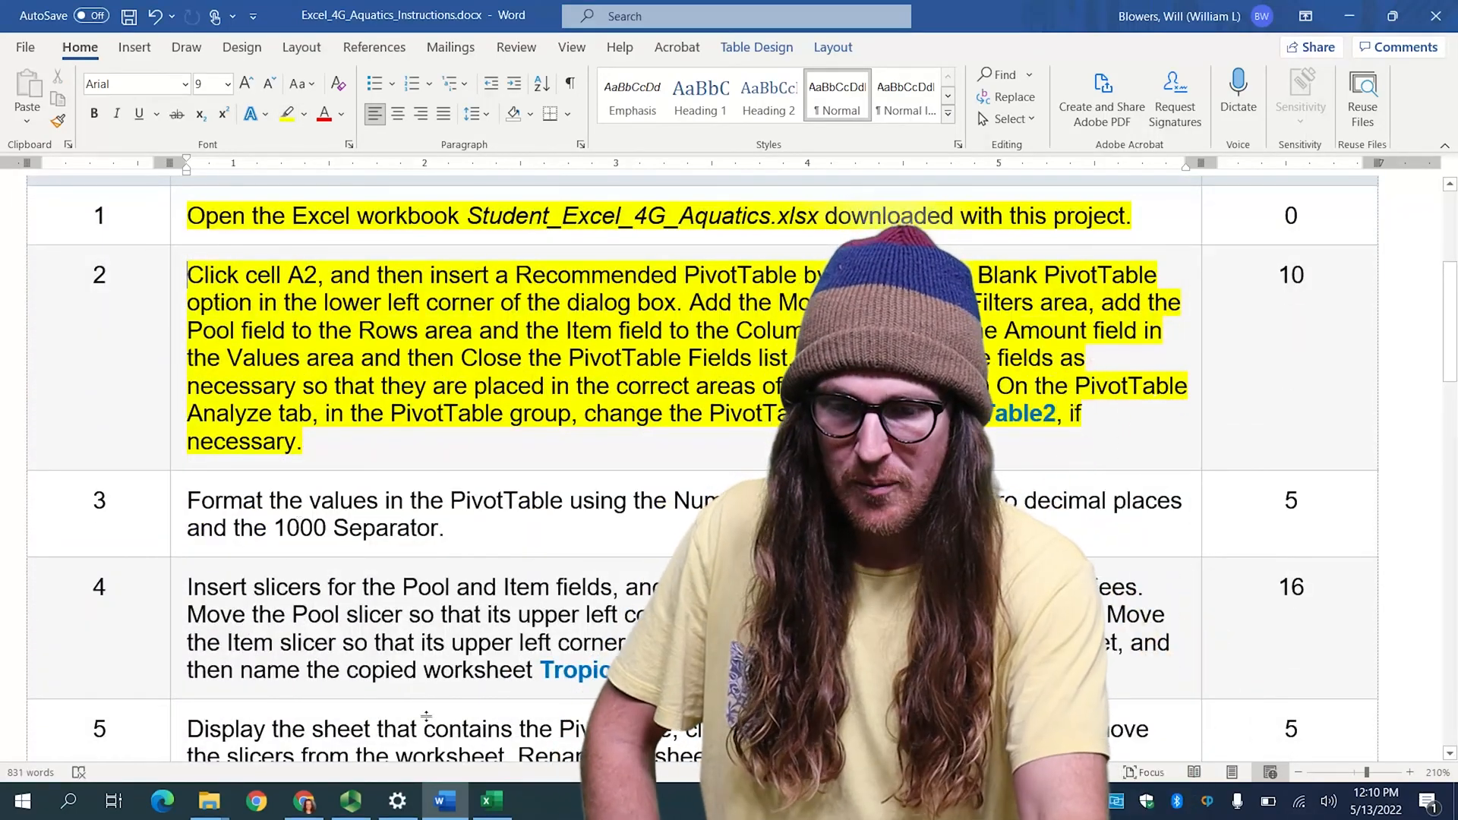
Switch to Excel and format PivotTable values B5:H11 as Number with 0 decimal places and the 1000 separator.
left_click(492, 802)
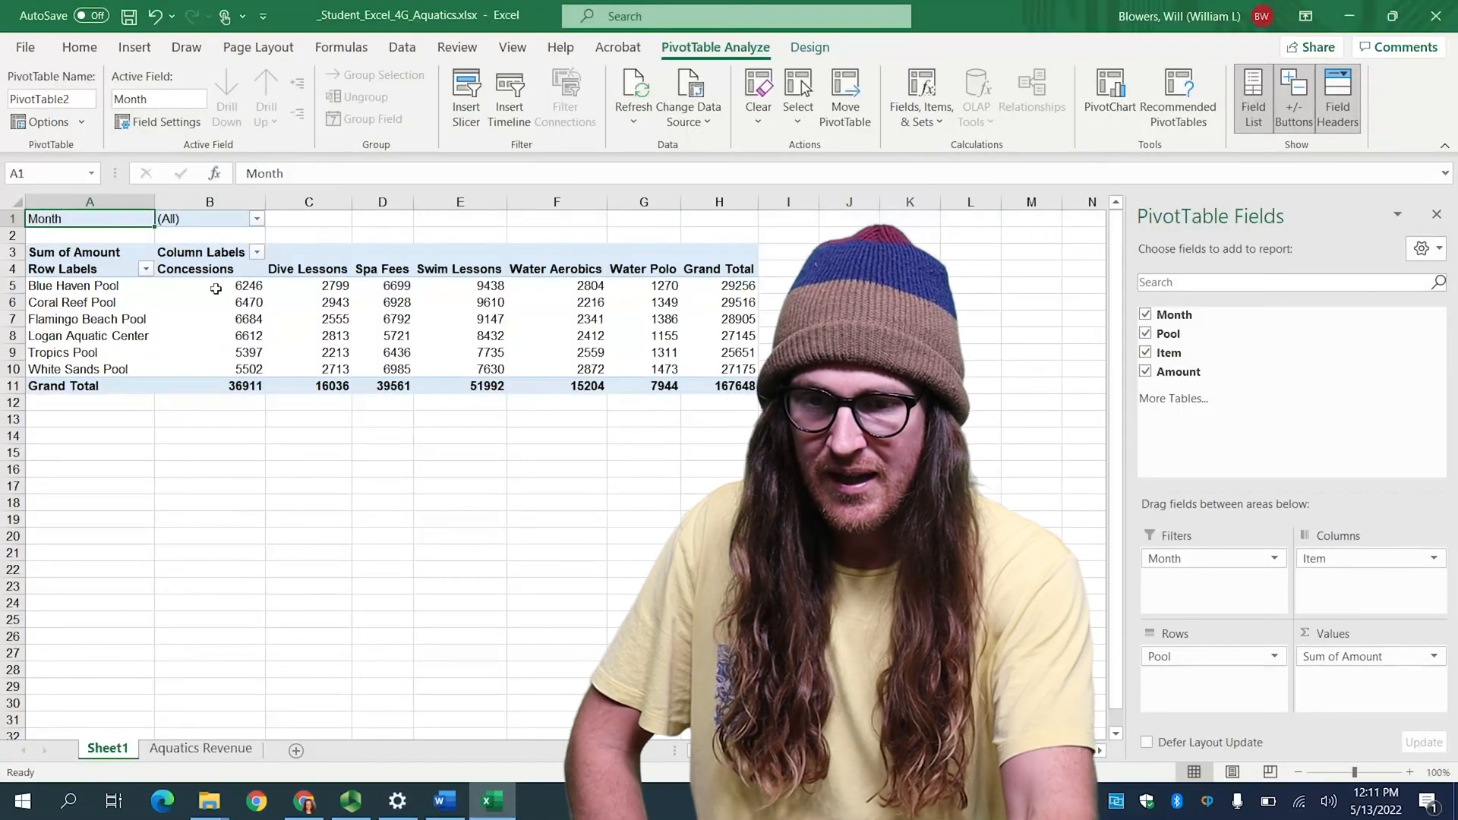
left_click_drag(216, 288, 727, 384)
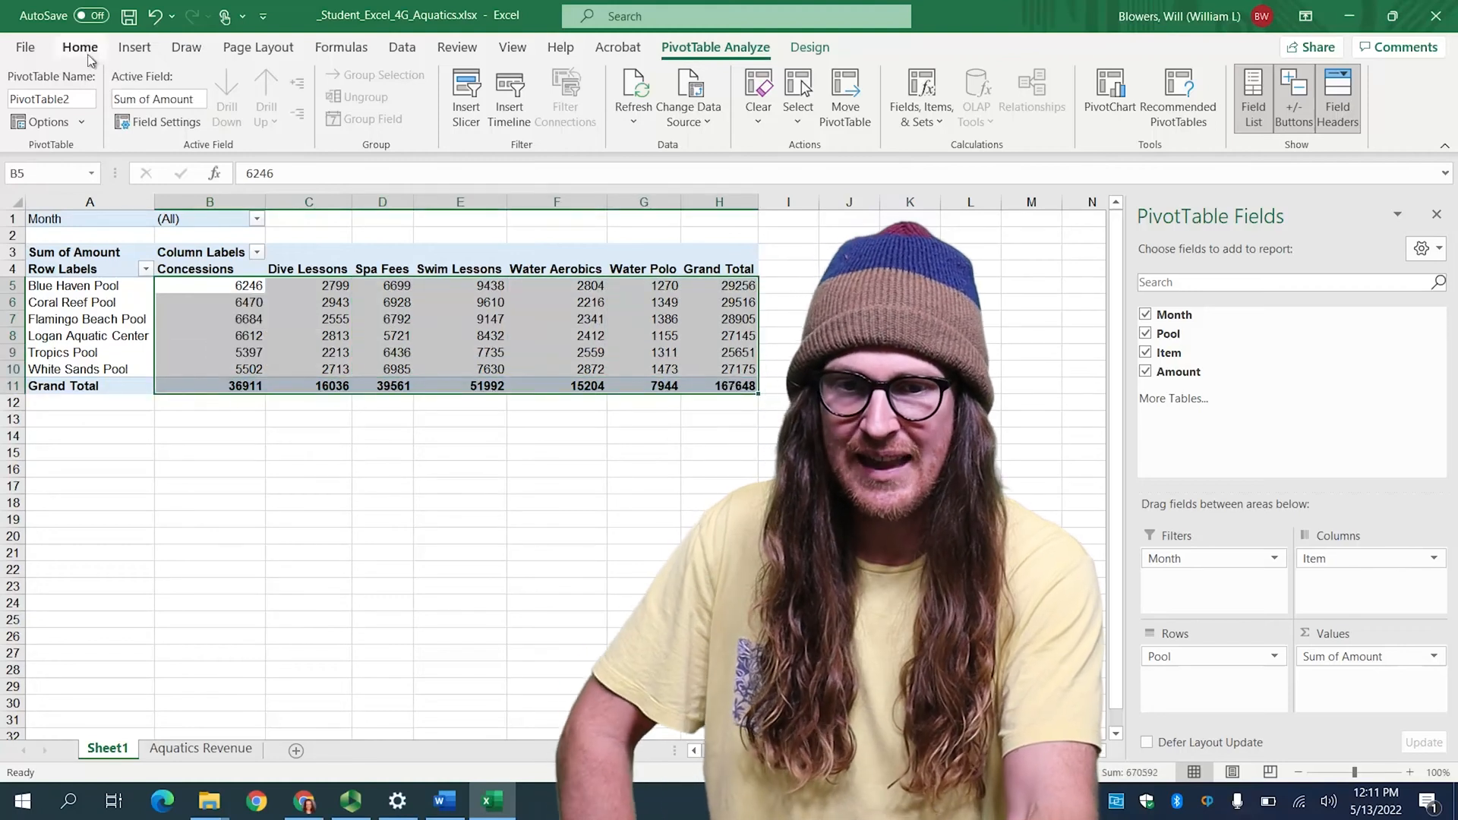
left_click(79, 54)
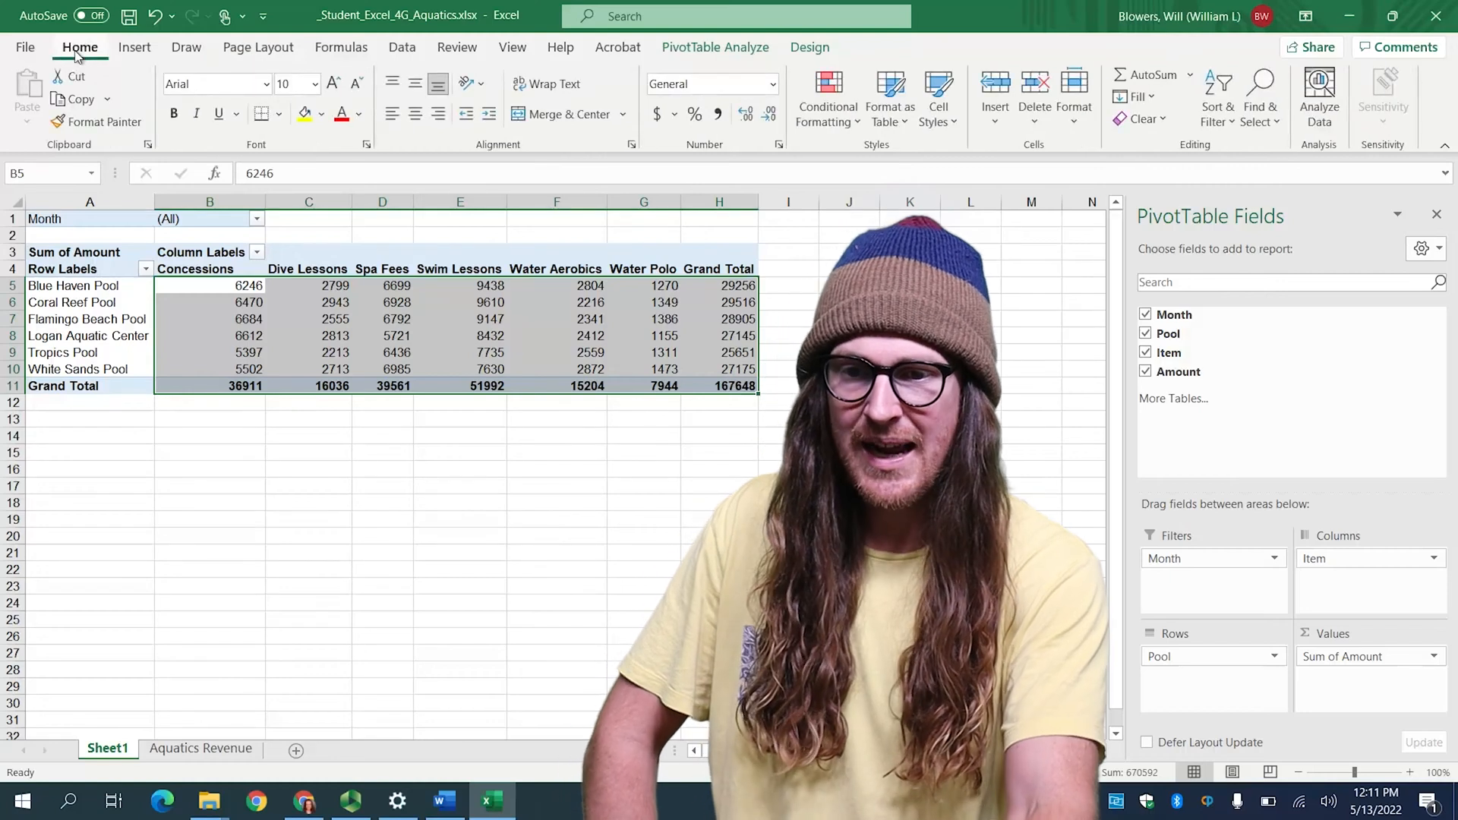
left_click(778, 145)
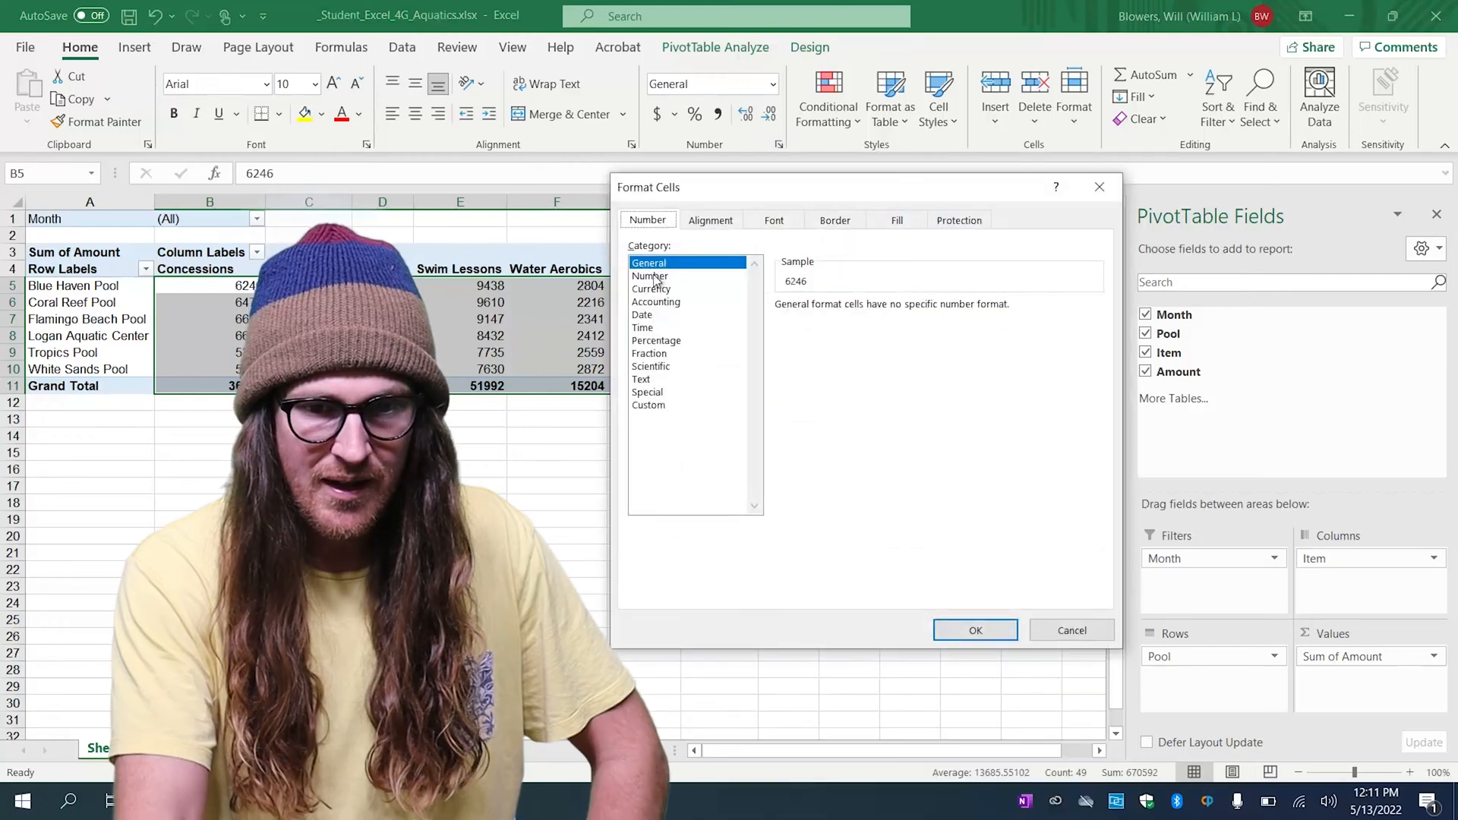
left_click(655, 276)
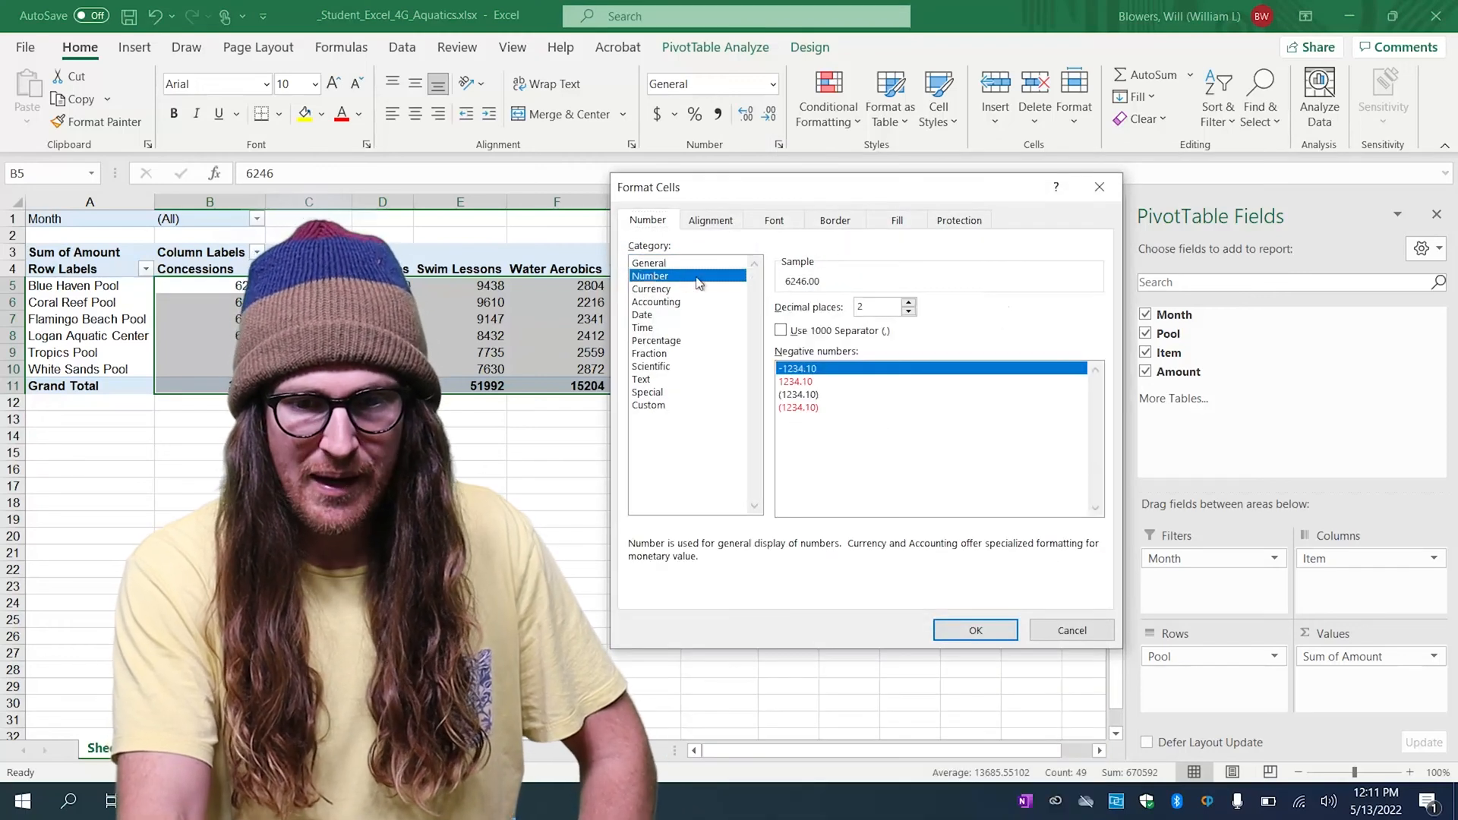
left_click(908, 311)
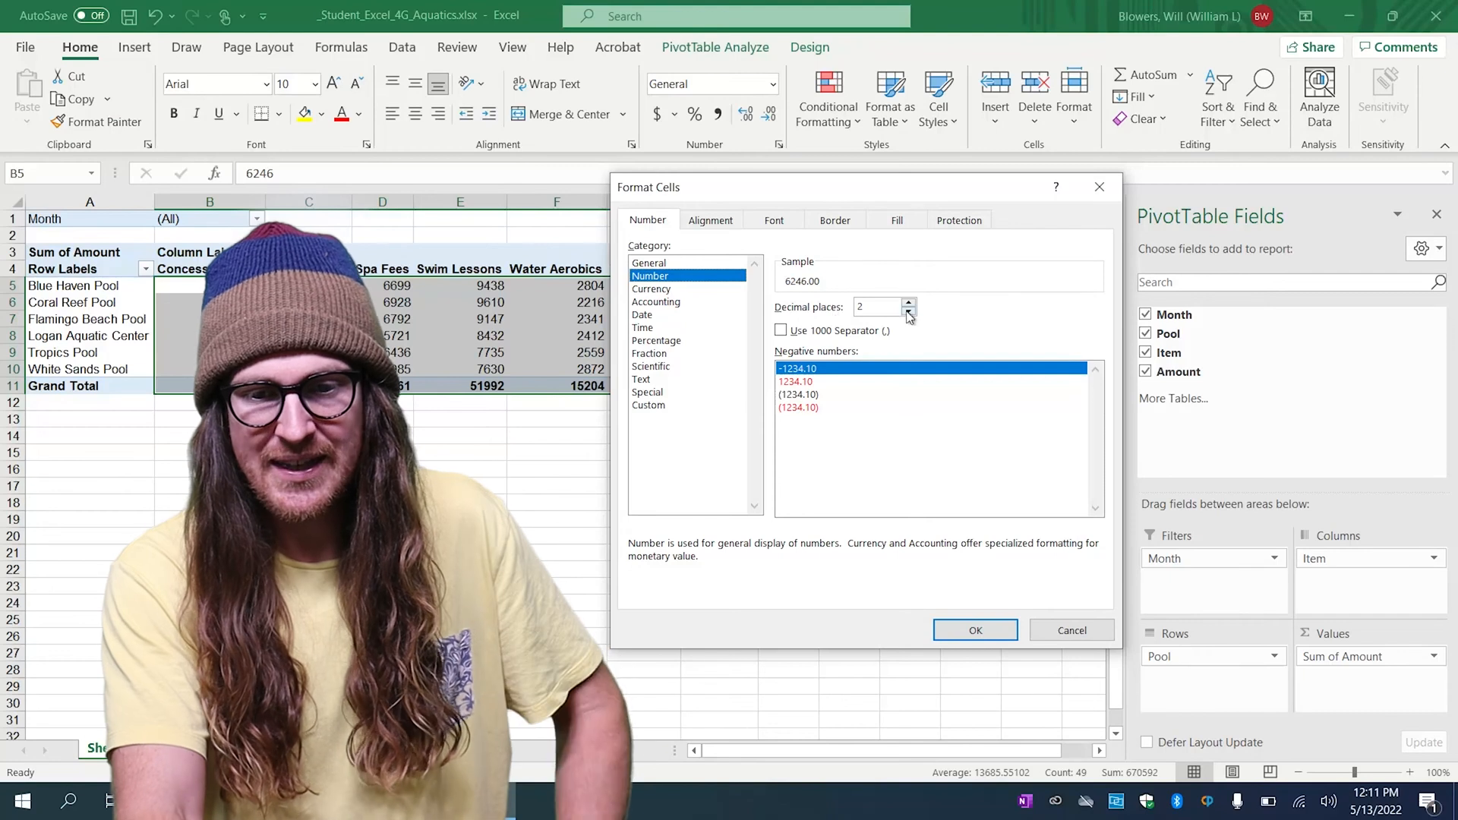
left_click(908, 311)
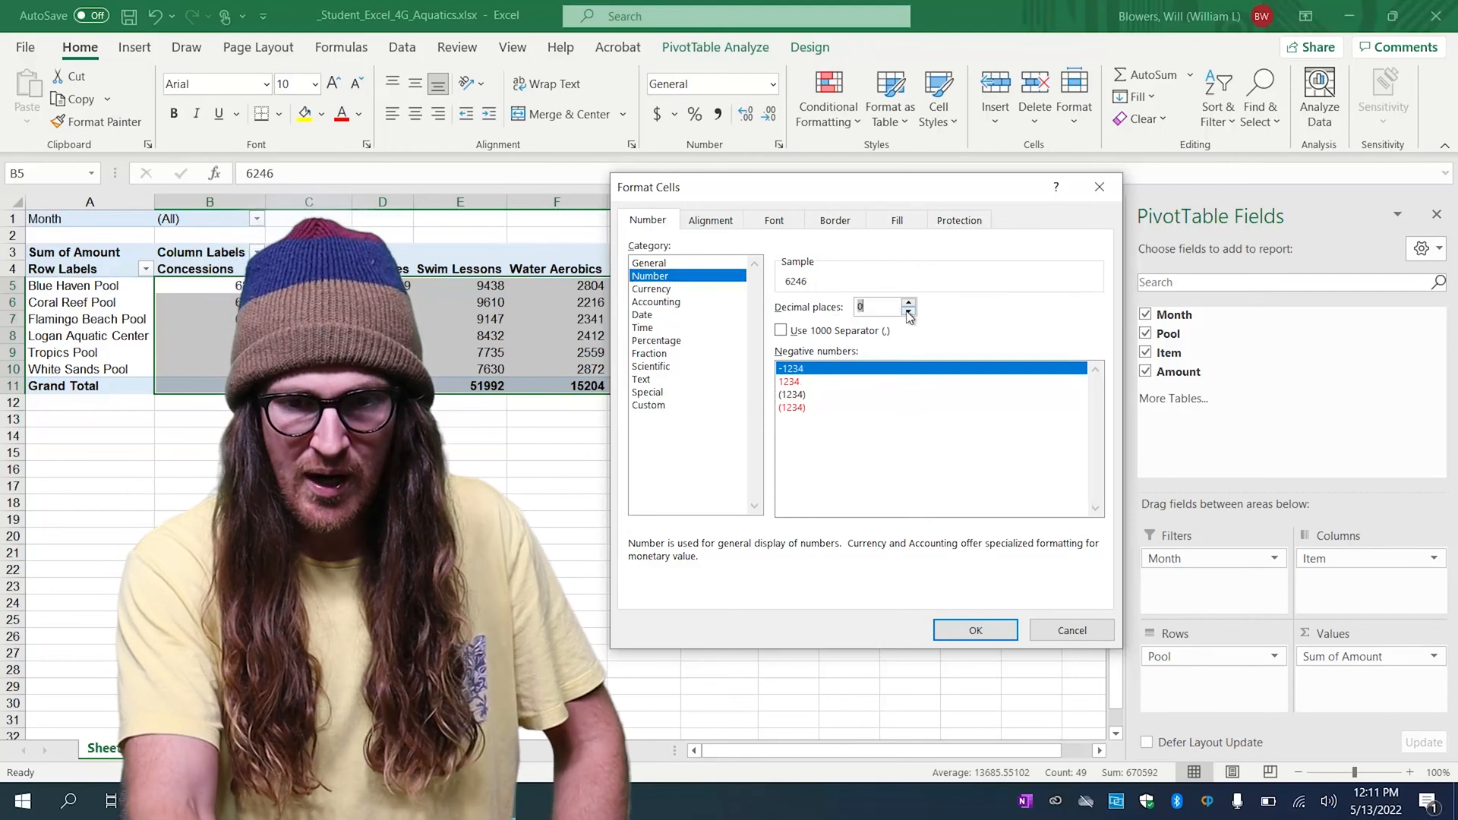
left_click(789, 331)
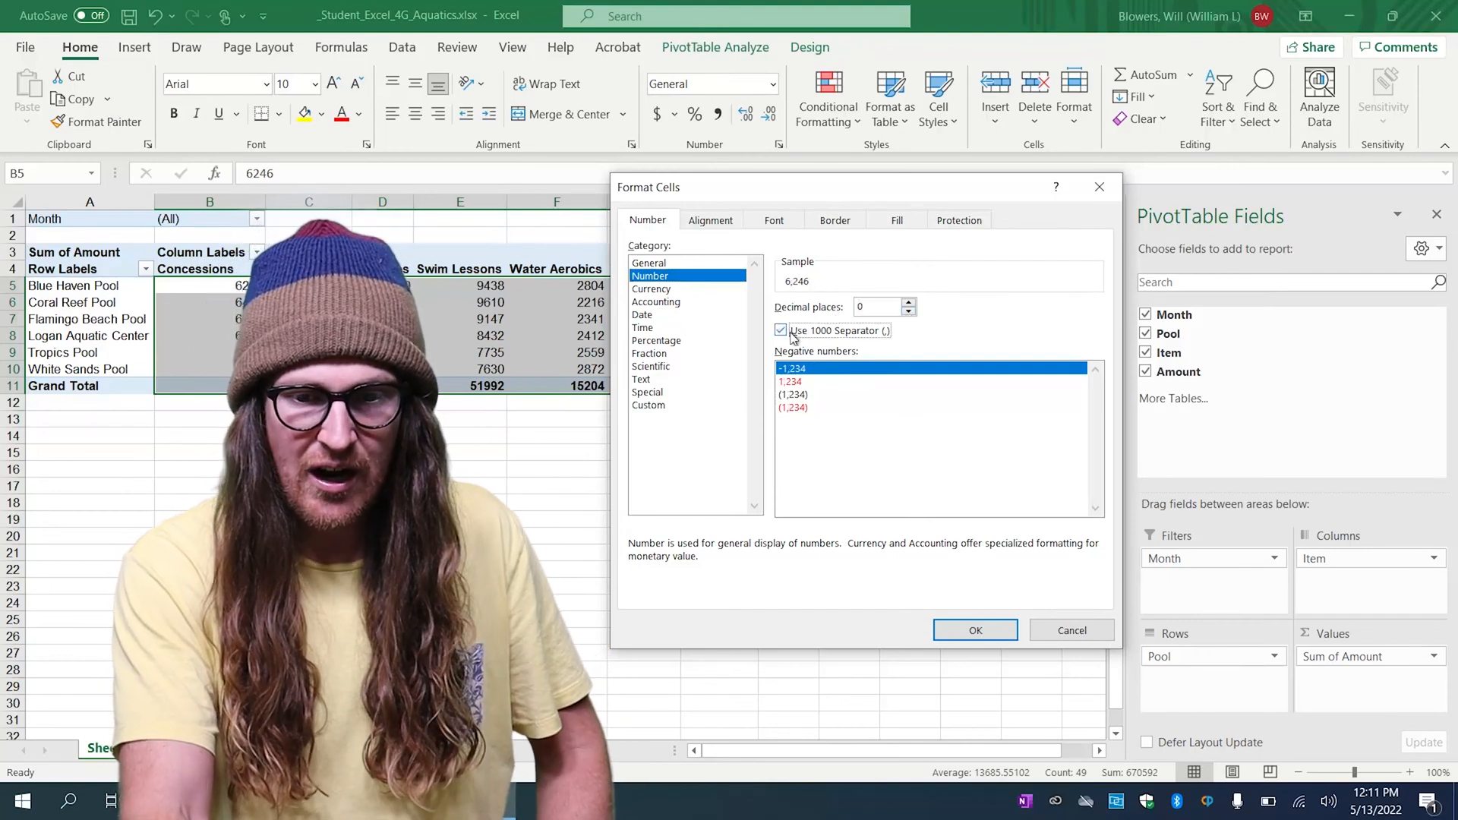
left_click(955, 623)
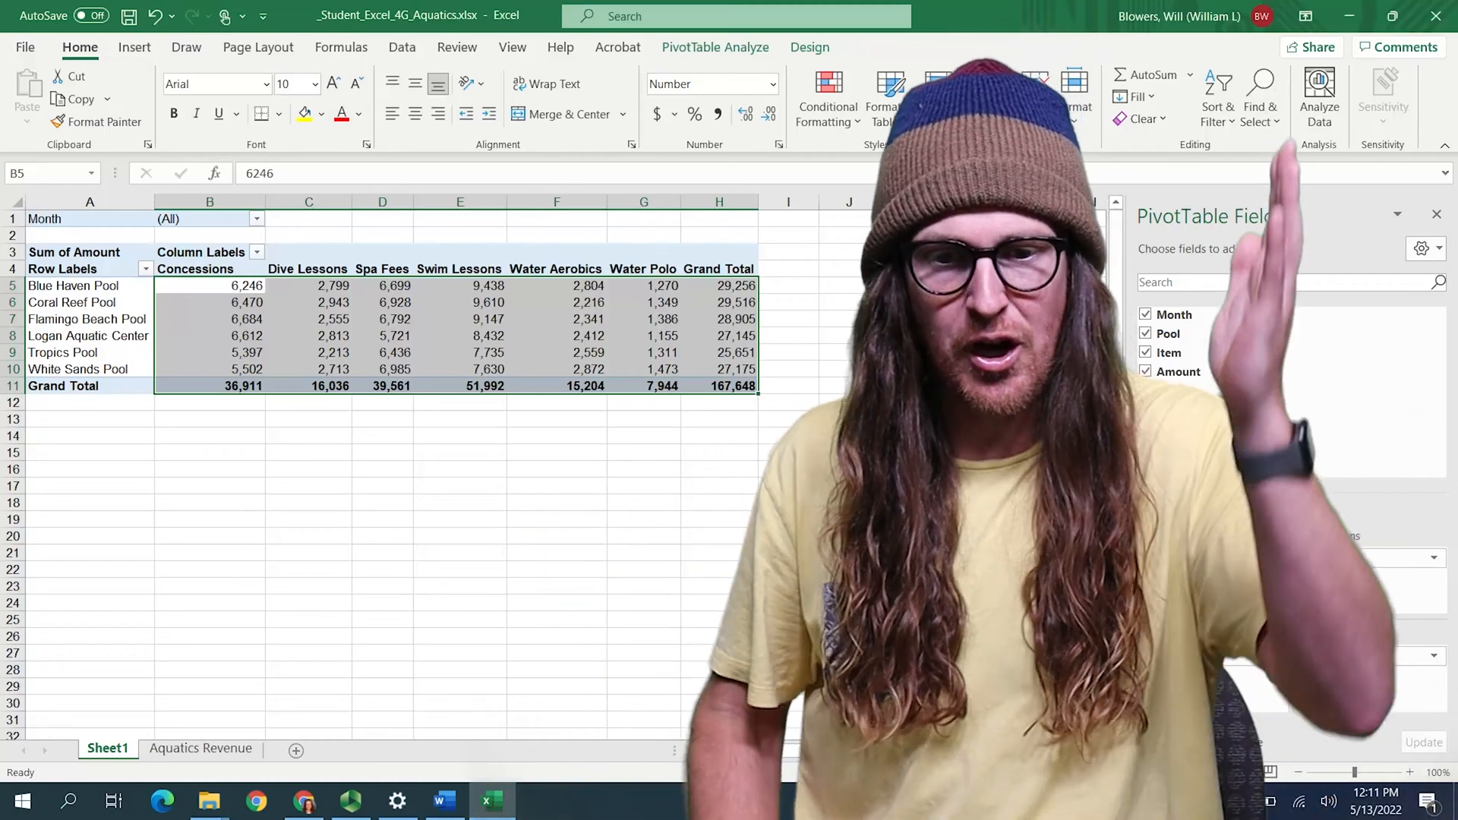
left_click(716, 386)
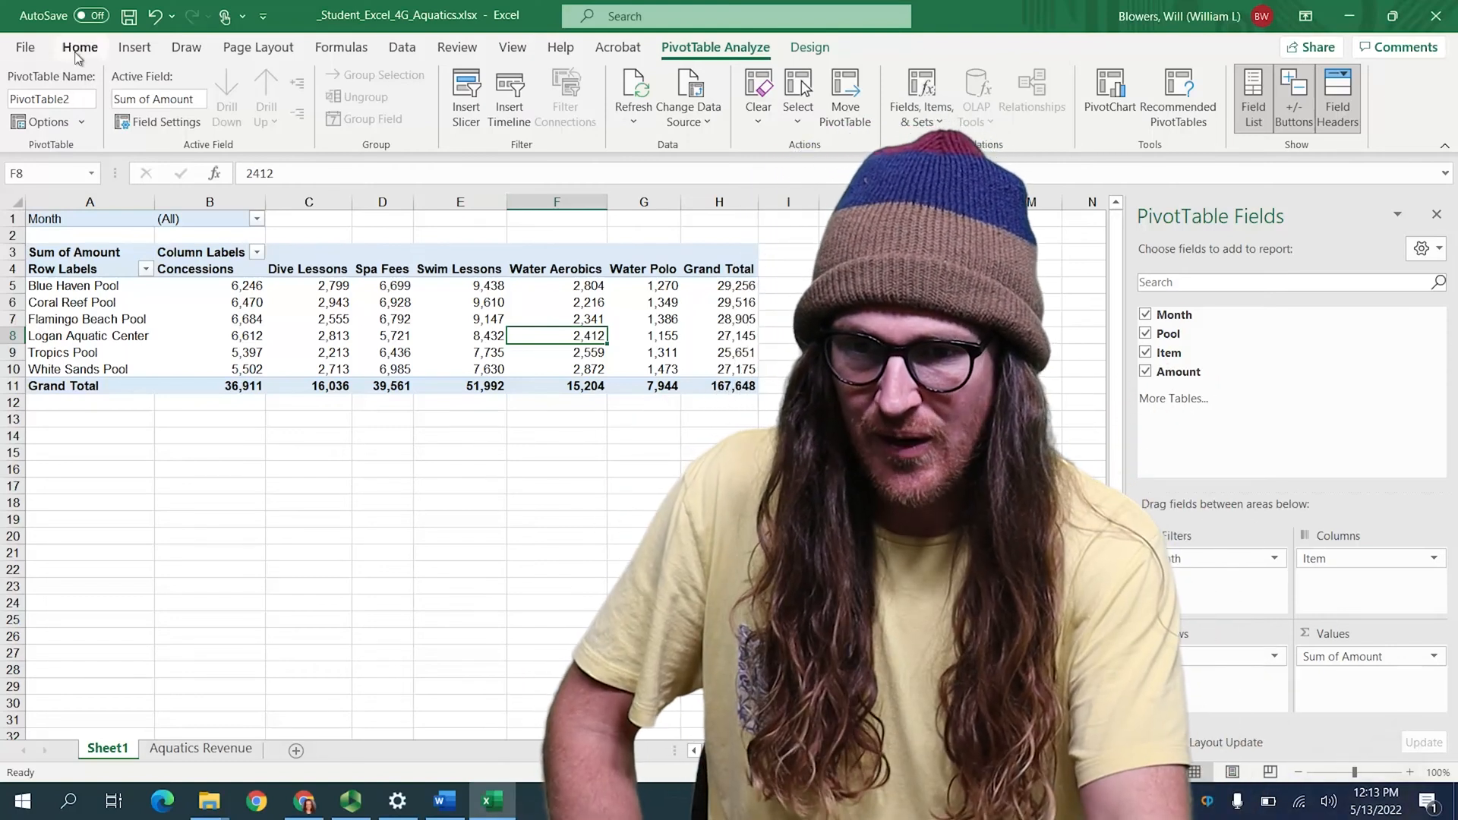
left_click(78, 48)
left_click(181, 477)
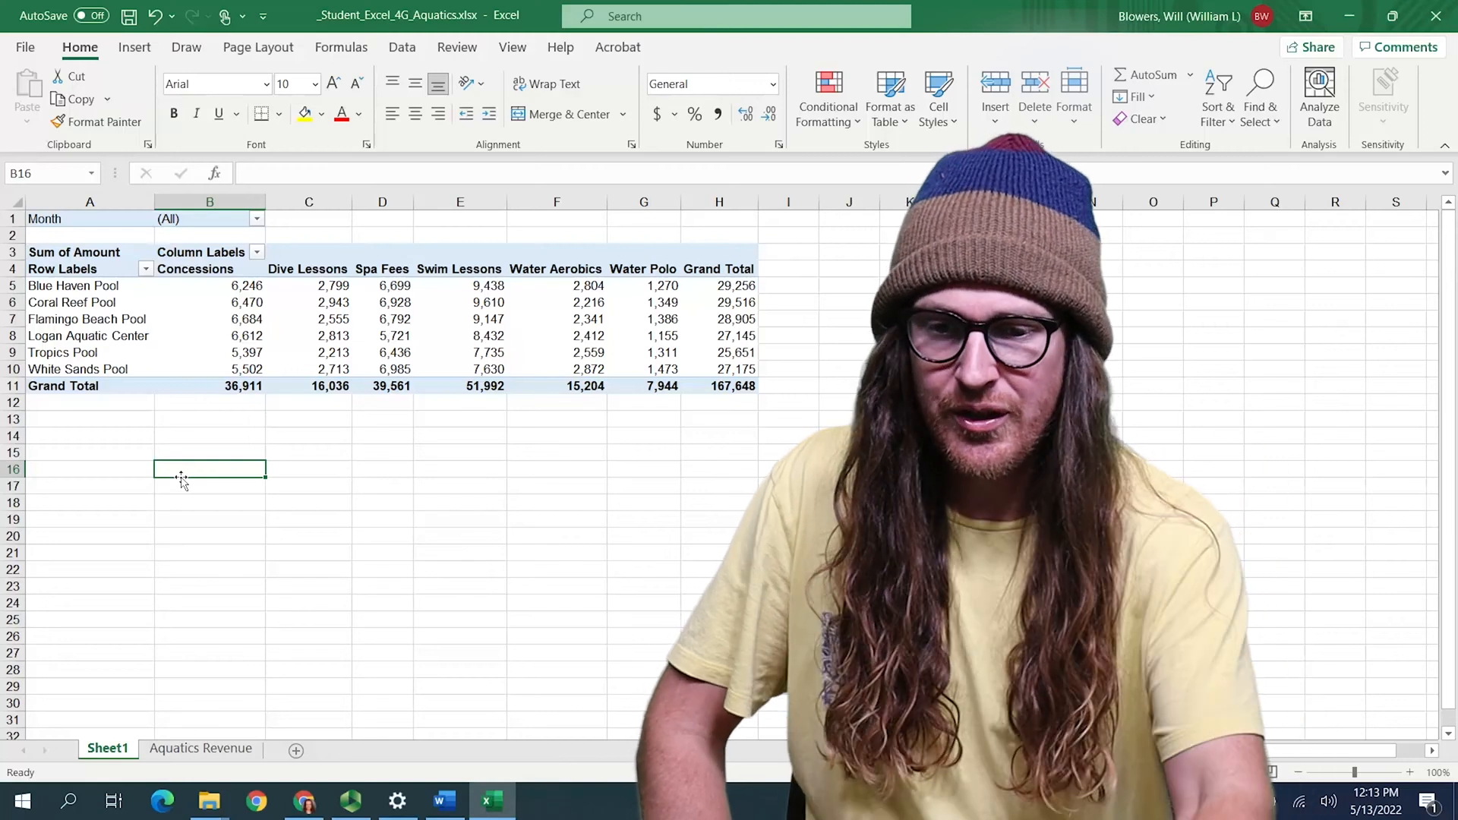
Insert slicers for the Pool and Item fields of the PivotTable.
left_click(419, 323)
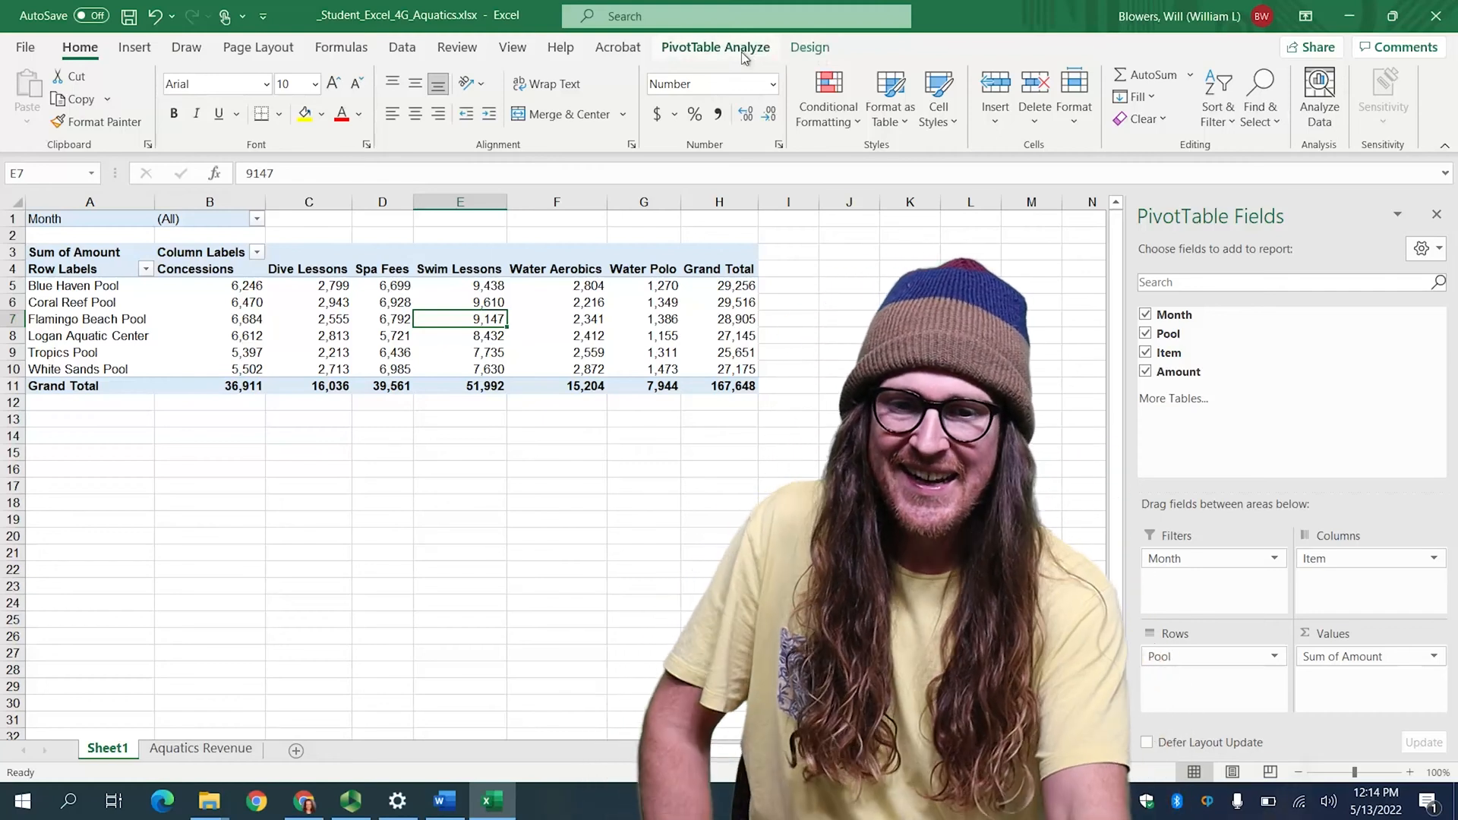
left_click(744, 53)
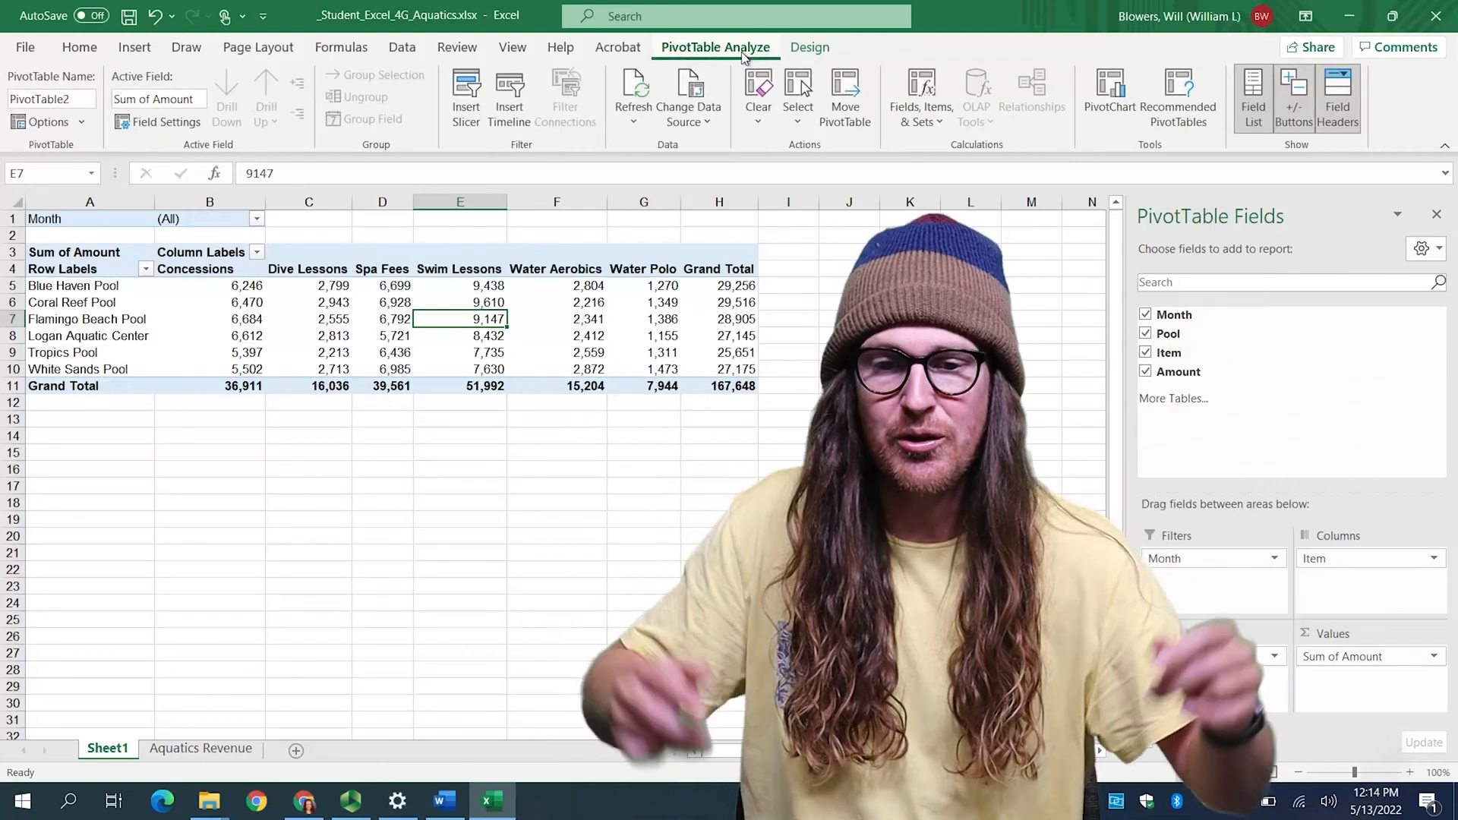
left_click(470, 127)
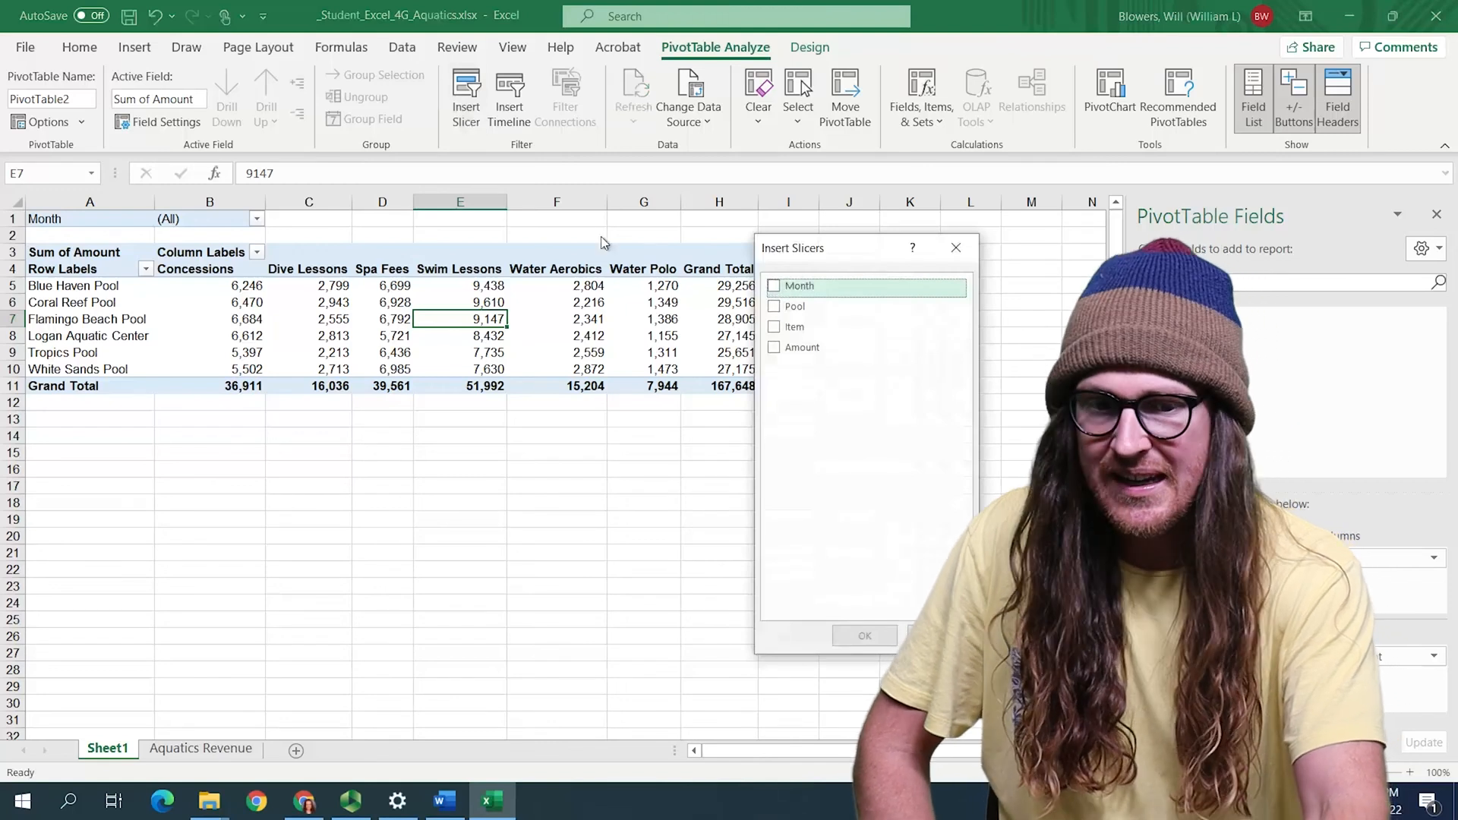
left_click(774, 308)
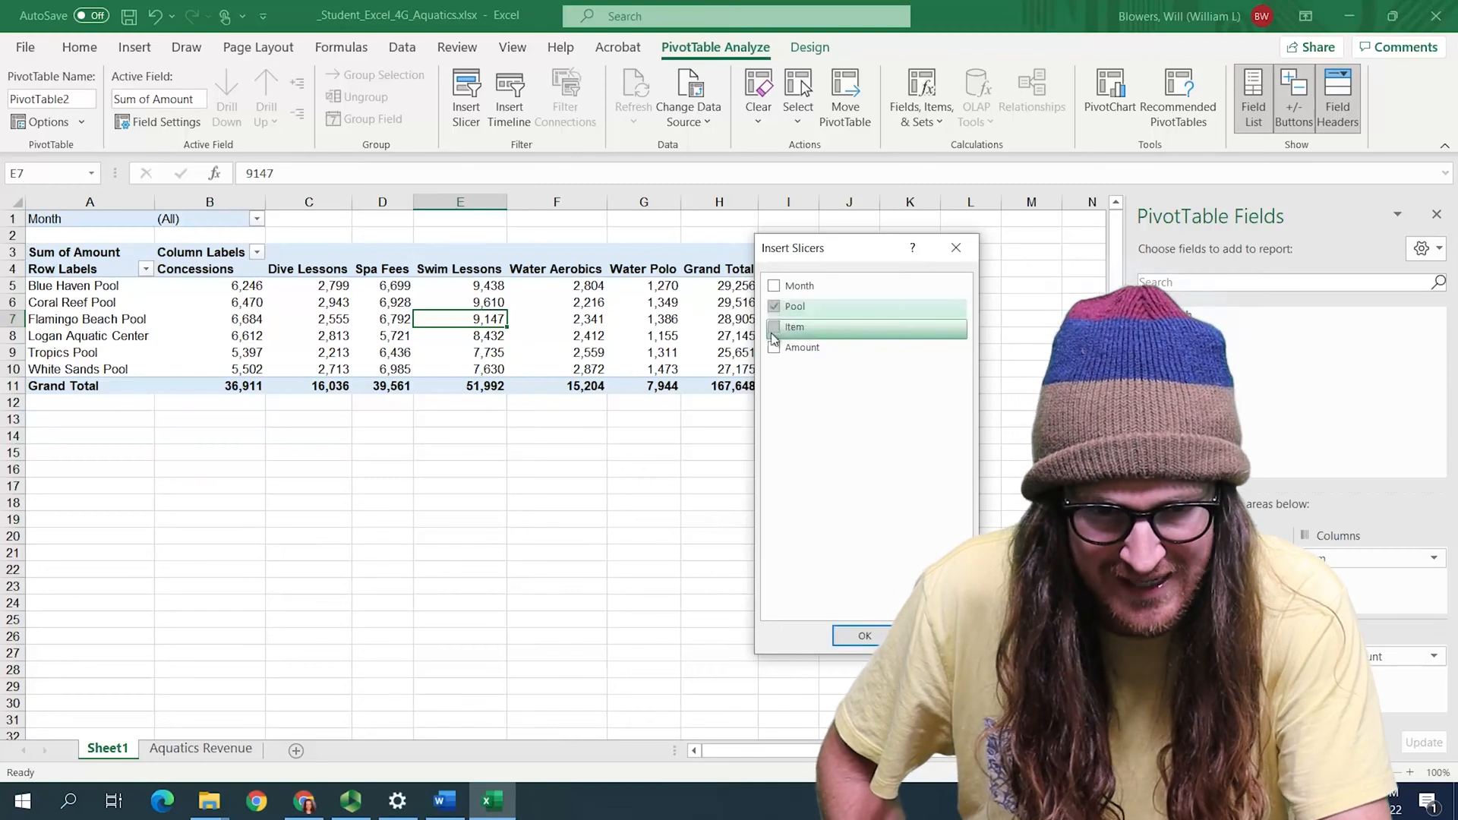
left_click(773, 328)
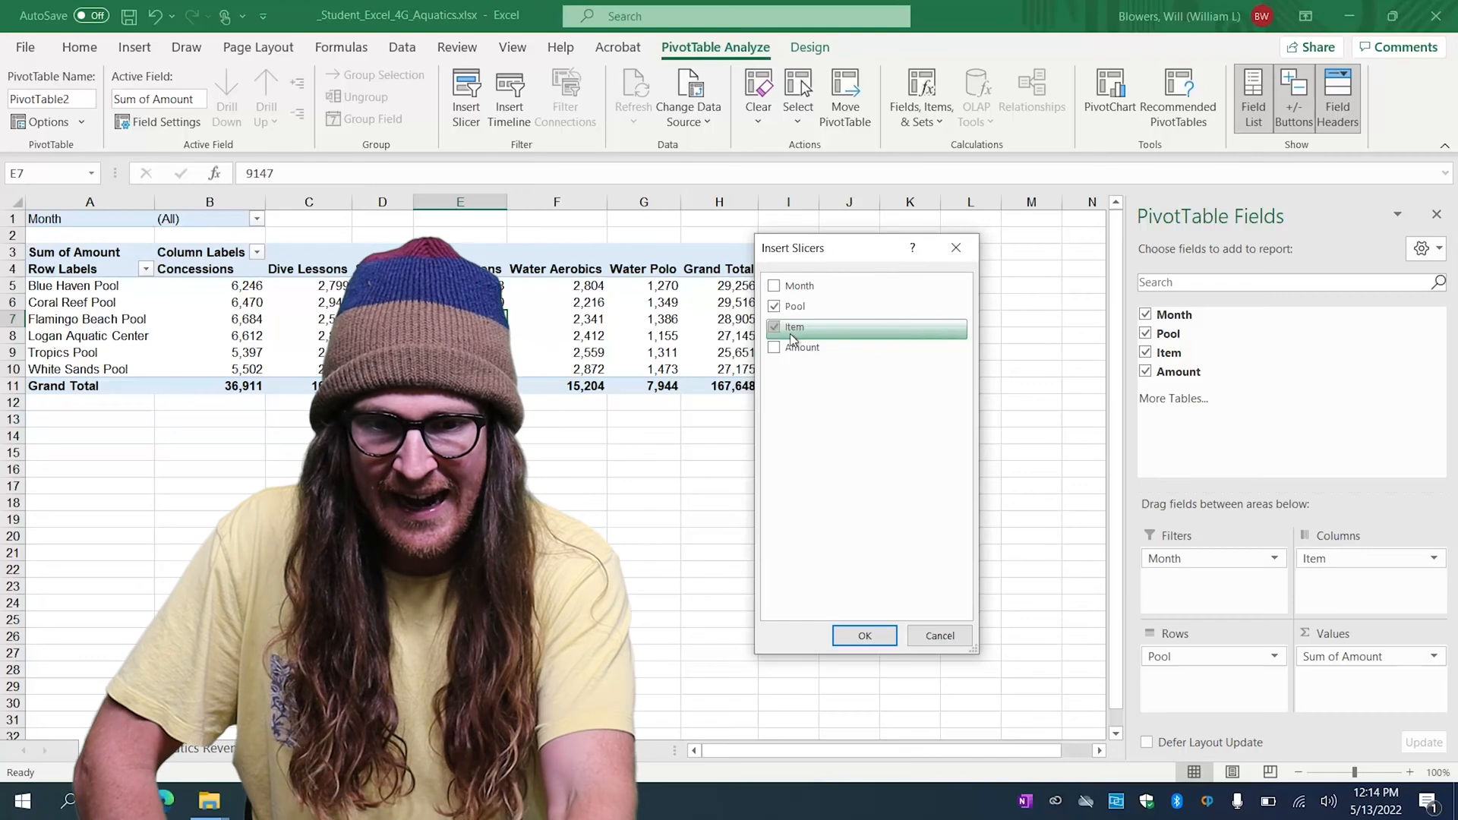
left_click(865, 636)
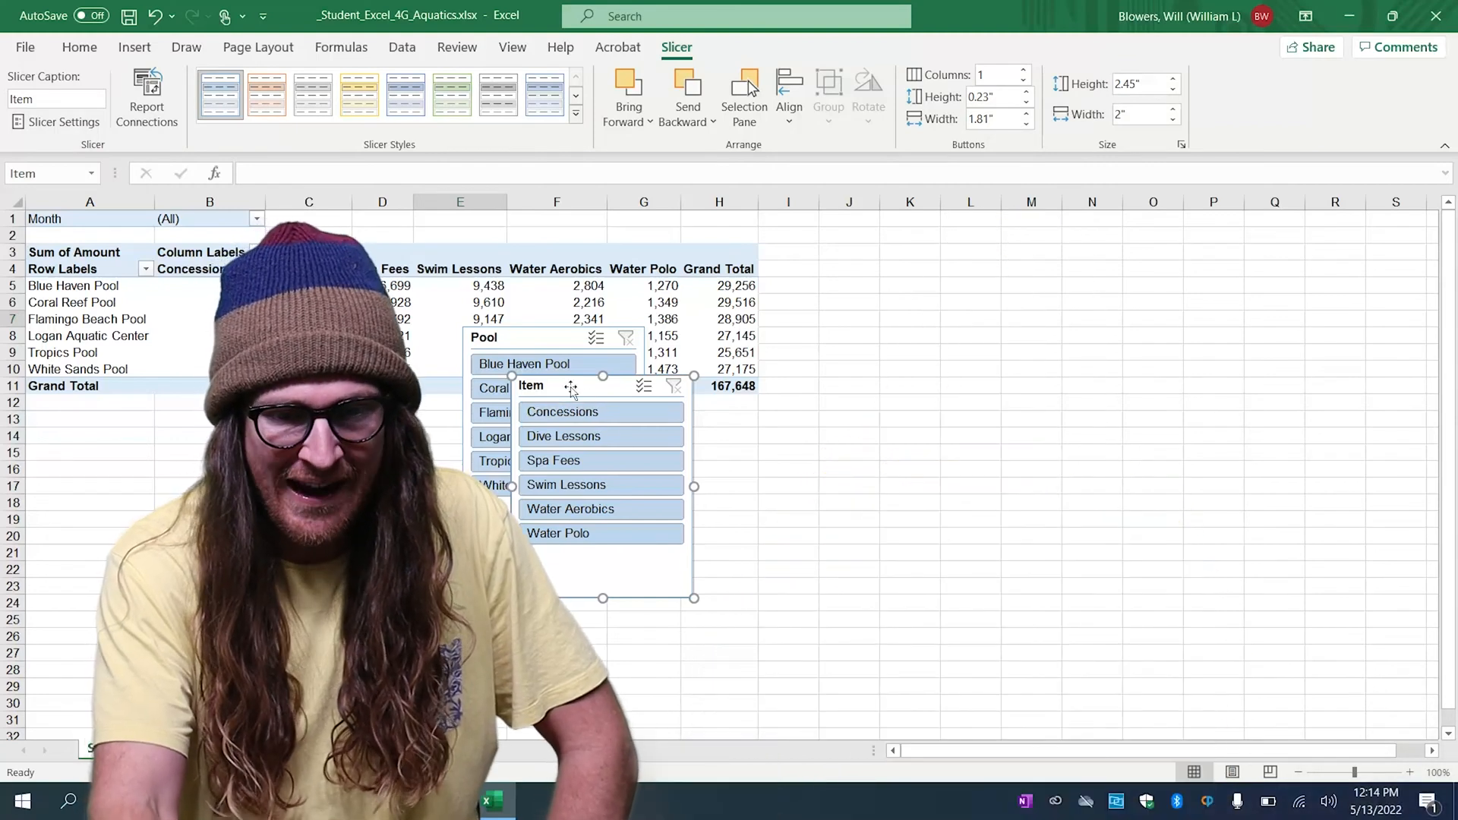
Separate the two slicers below the PivotTable and filter it to Tropics Pool and Spa Fees.
left_click_drag(571, 389, 803, 446)
left_click_drag(541, 335, 613, 444)
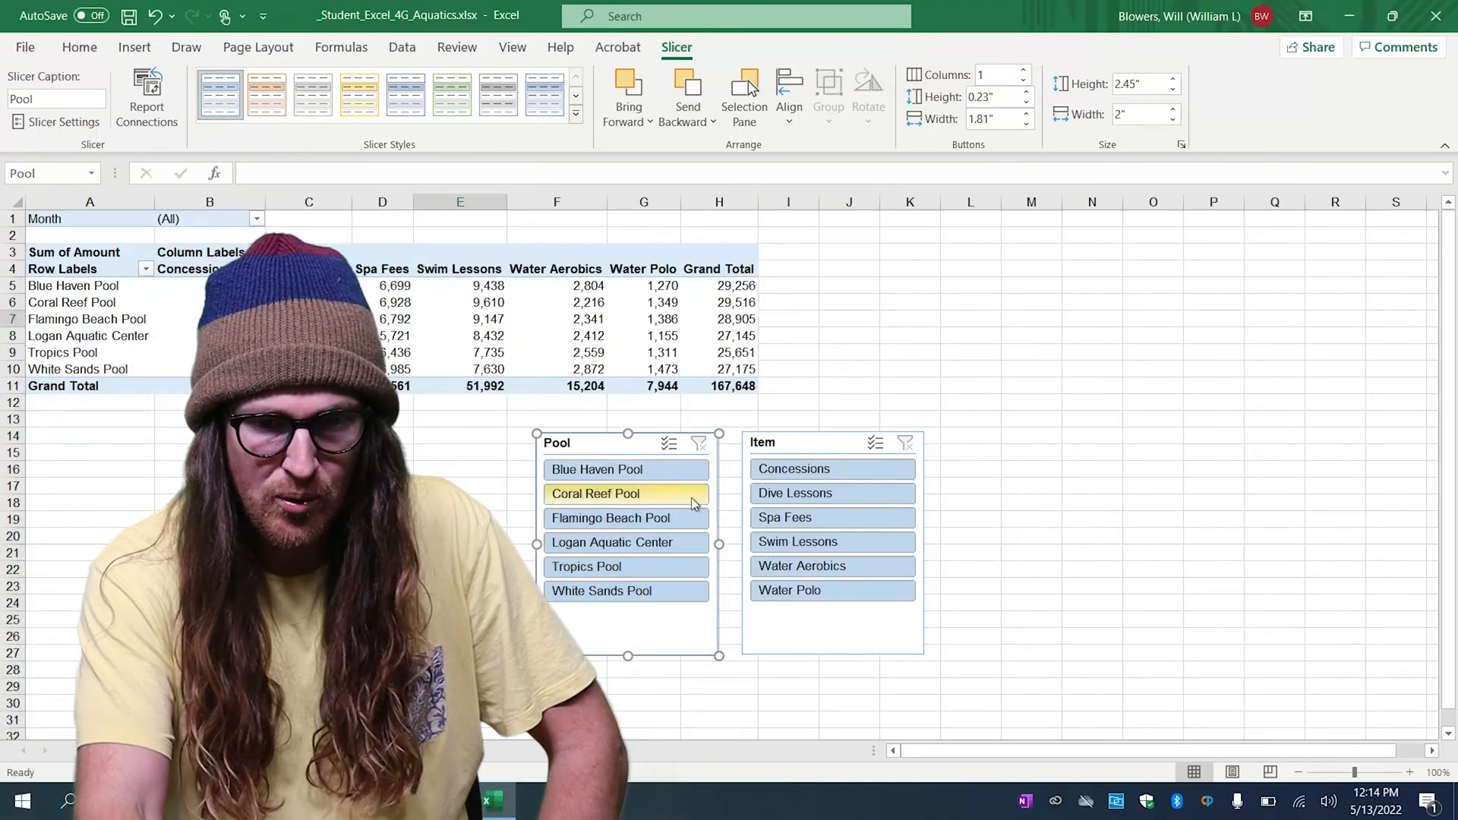
left_click(635, 568)
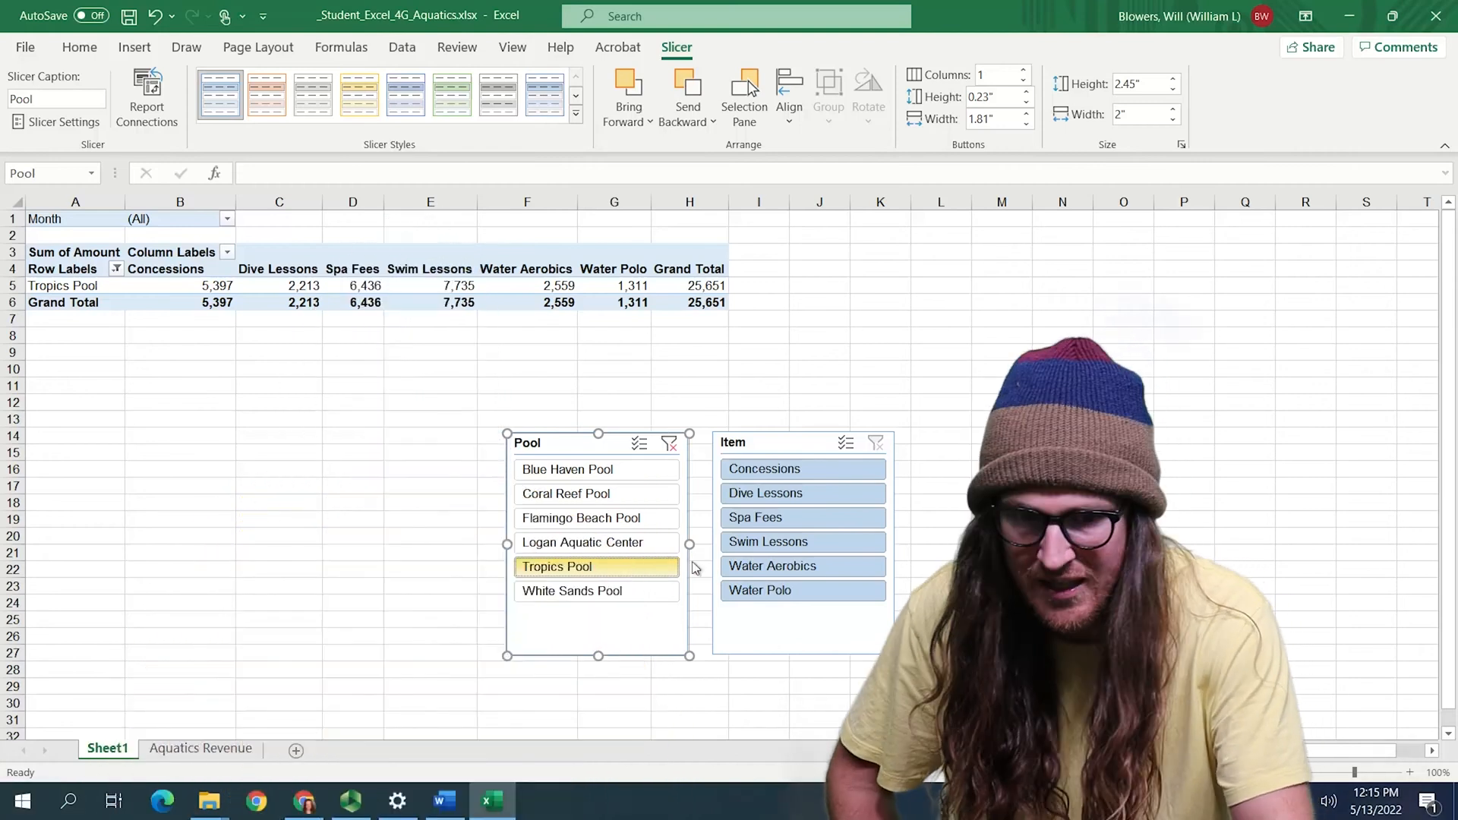
left_click(811, 518)
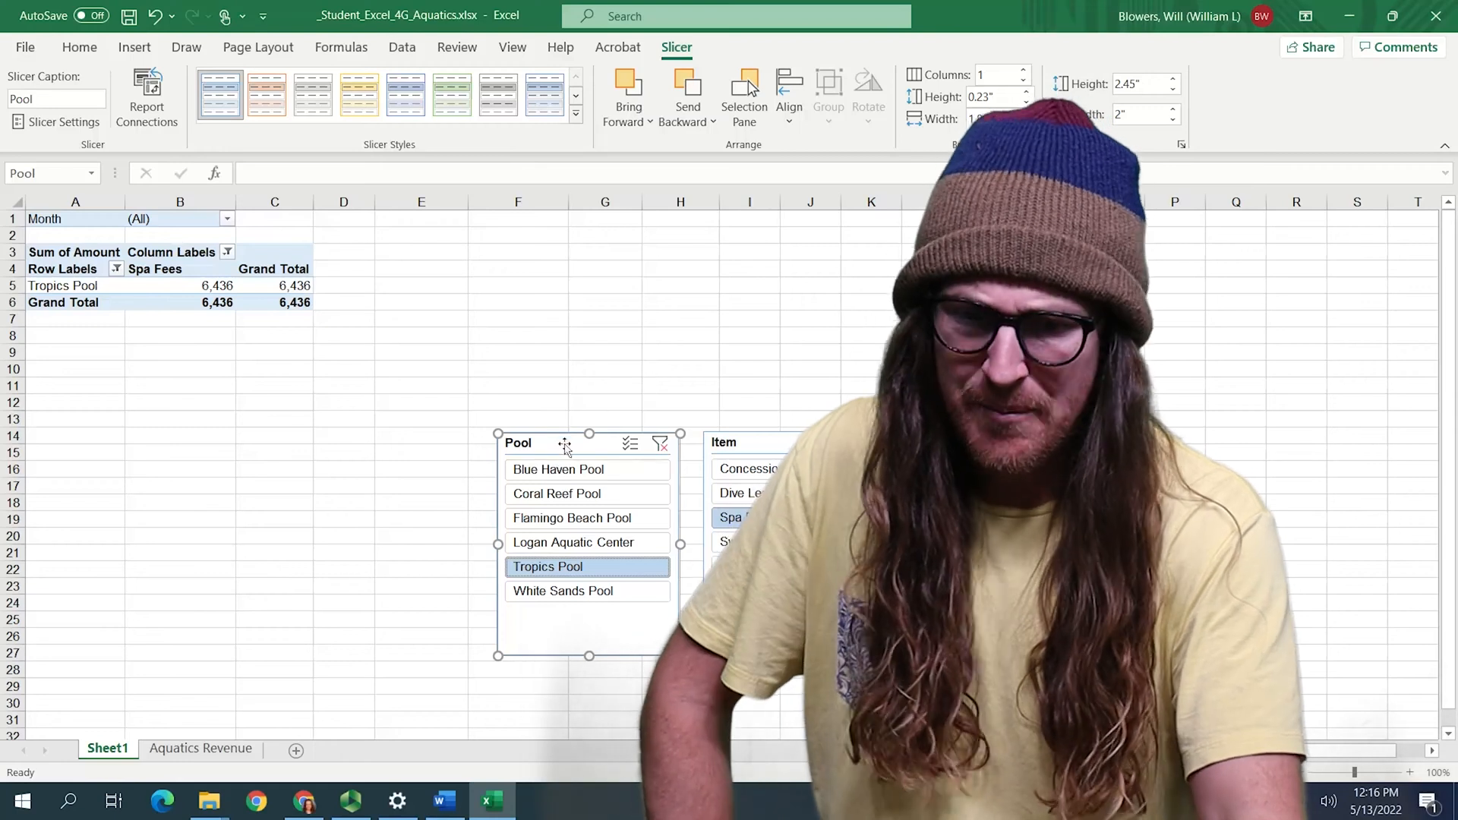
Move the Pool slicer's upper left corner to cell E3 and the Item slicer's upper left corner to cell G3.
left_click_drag(563, 446, 443, 256)
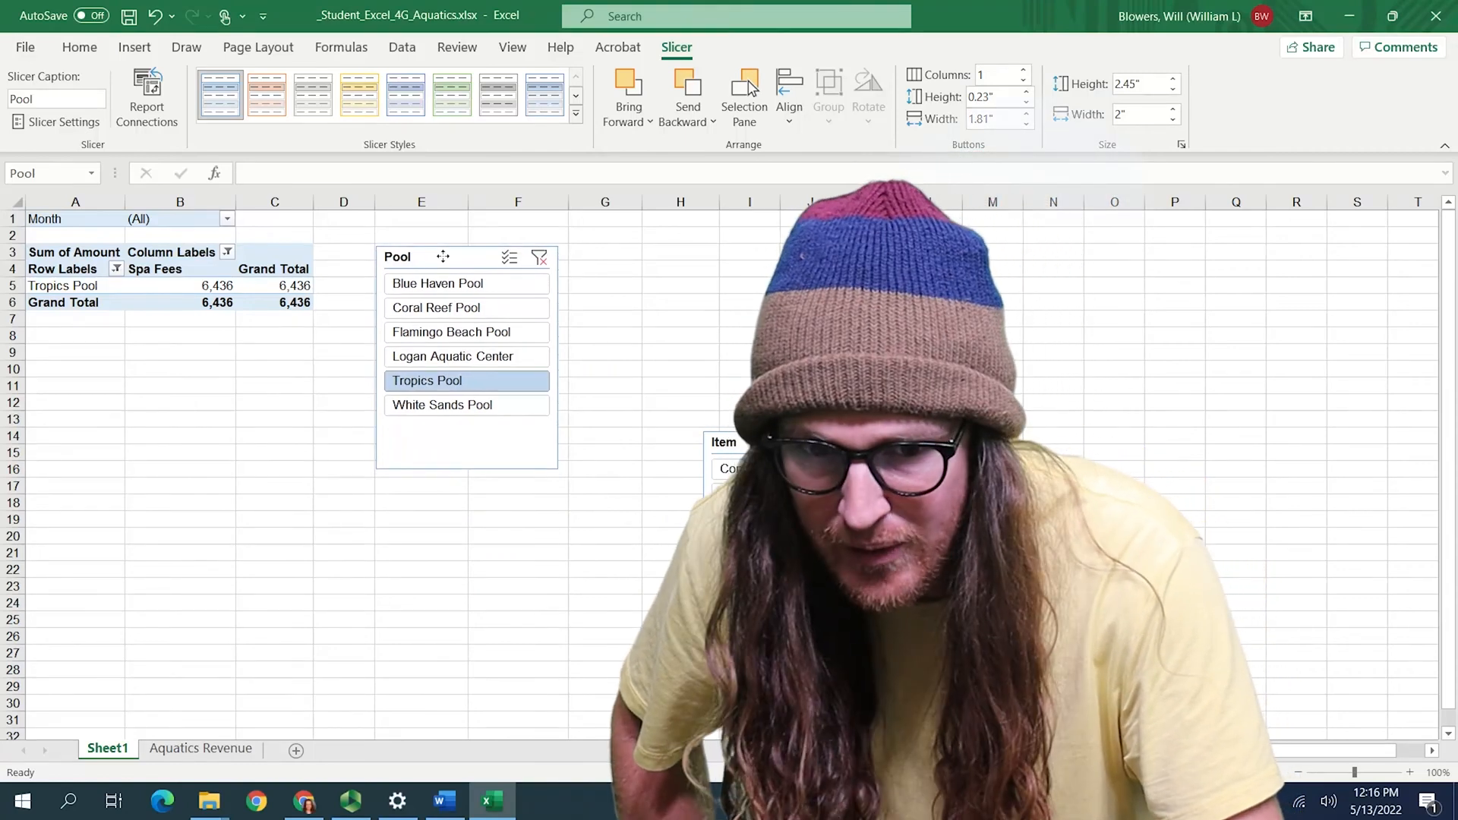
left_click(442, 257)
left_click_drag(783, 443, 652, 253)
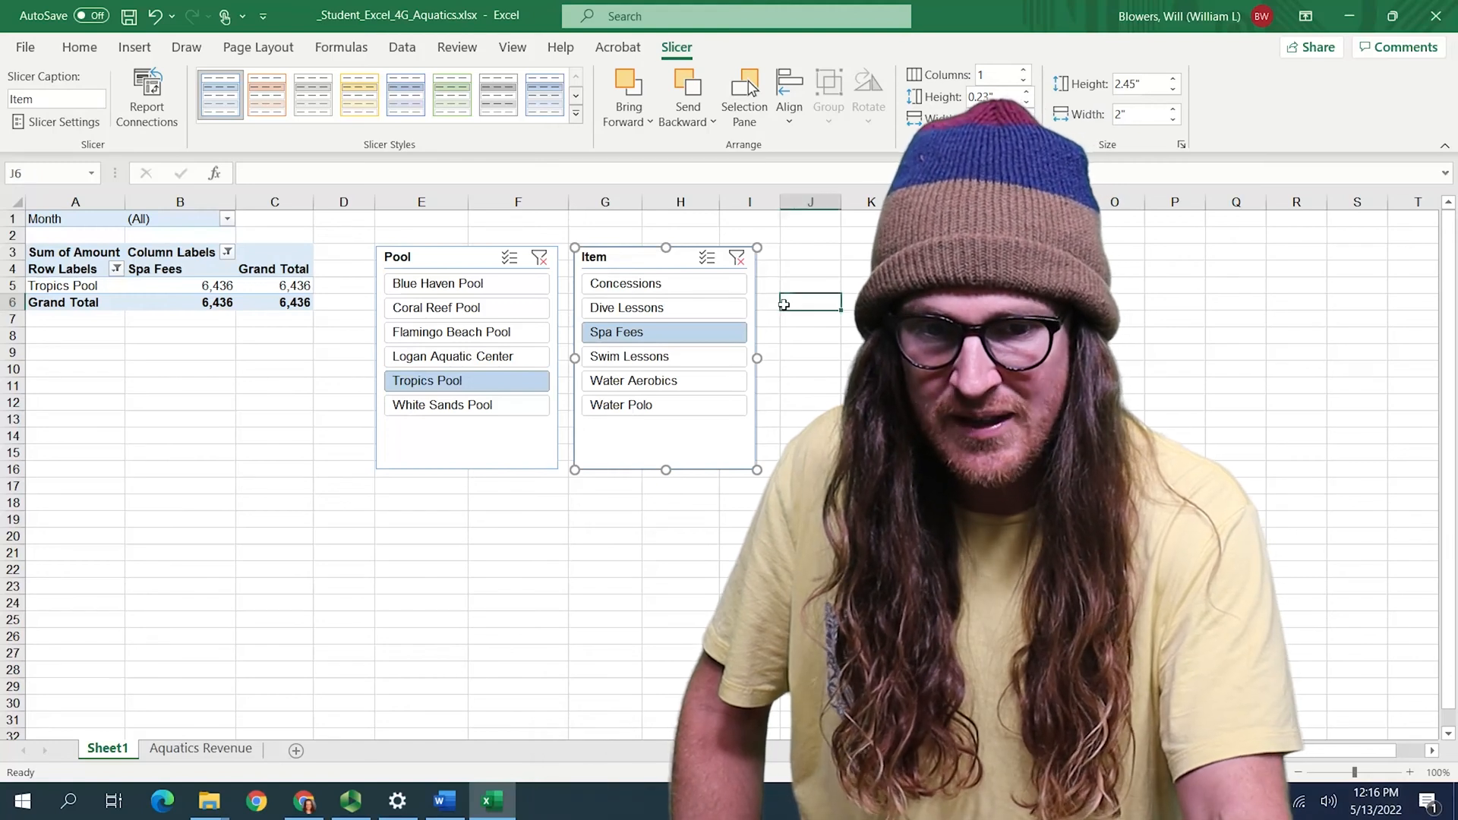
Create a copy of Sheet1 and place it before Sheet1 in the same workbook.
left_click(783, 304)
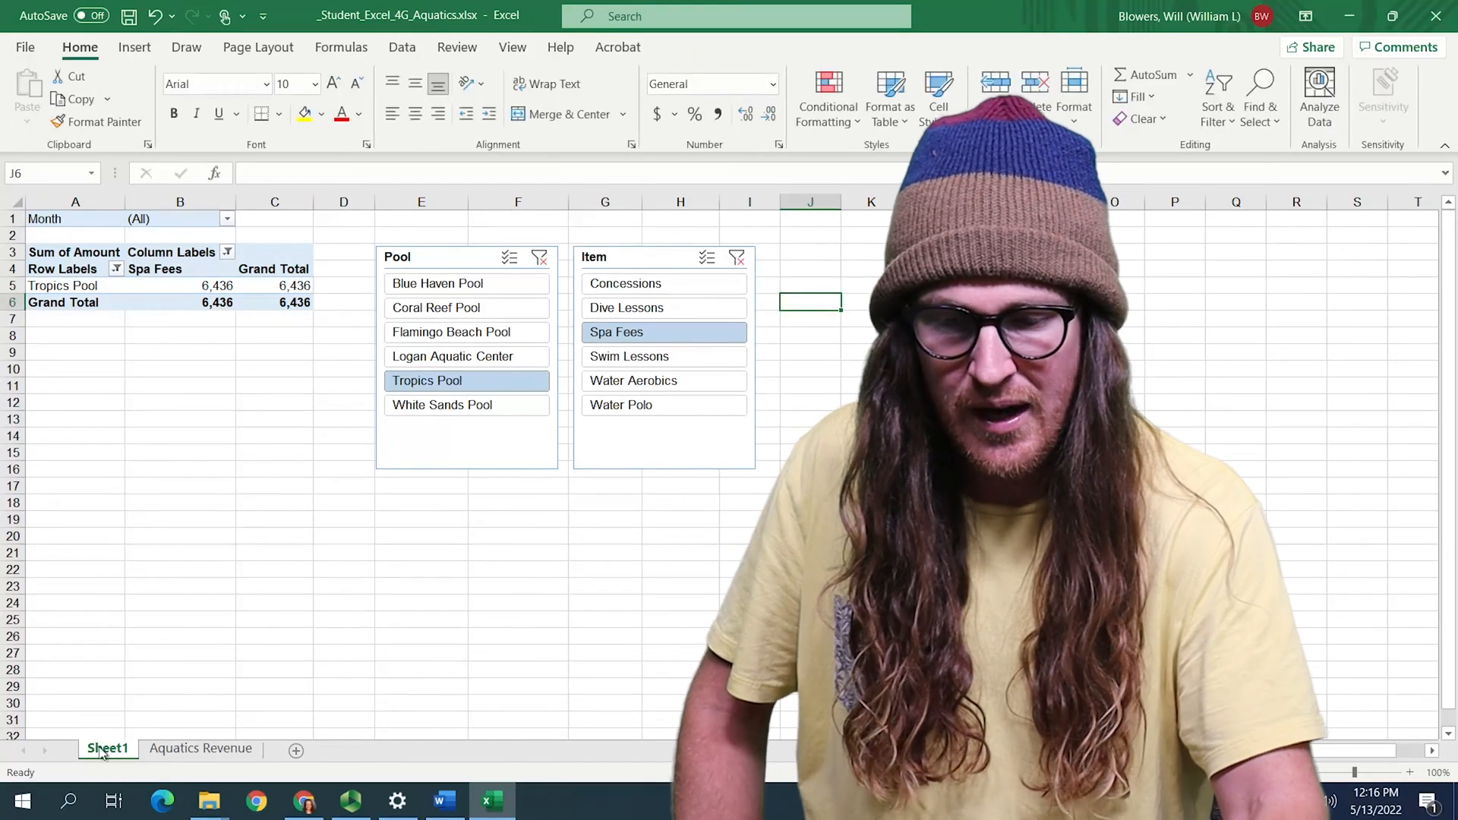
right_click(101, 754)
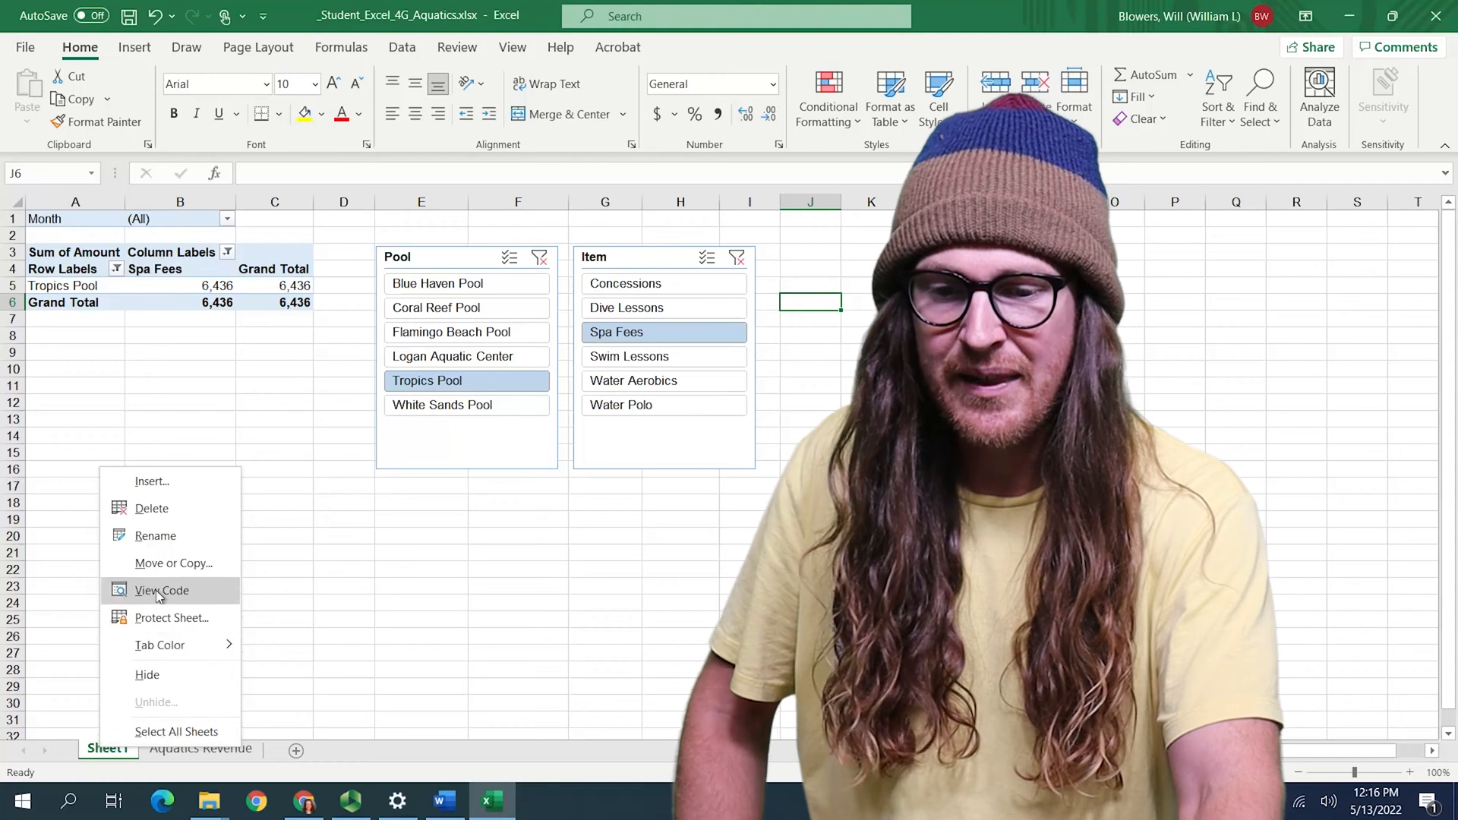
left_click(174, 568)
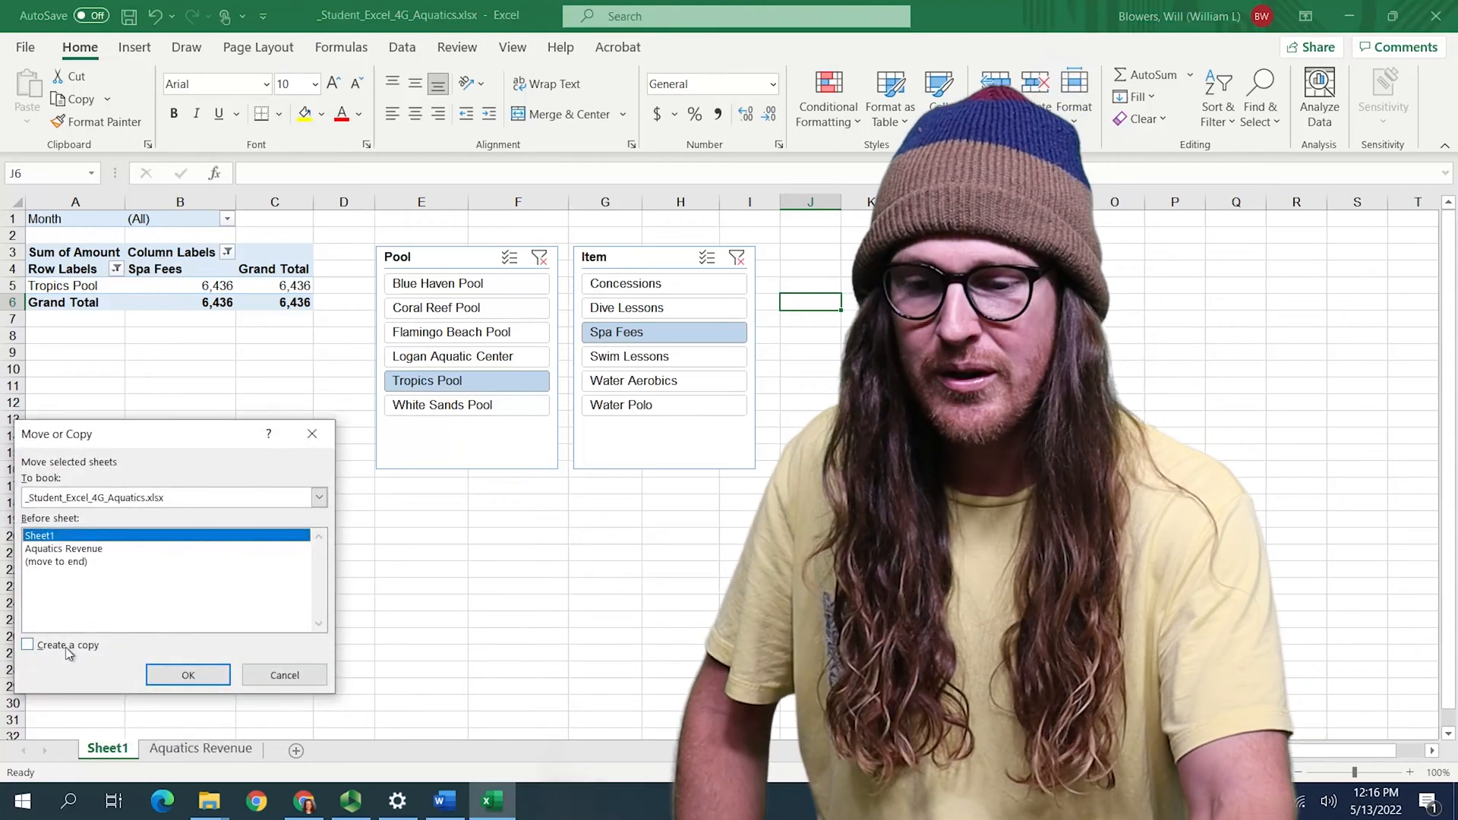
left_click(188, 675)
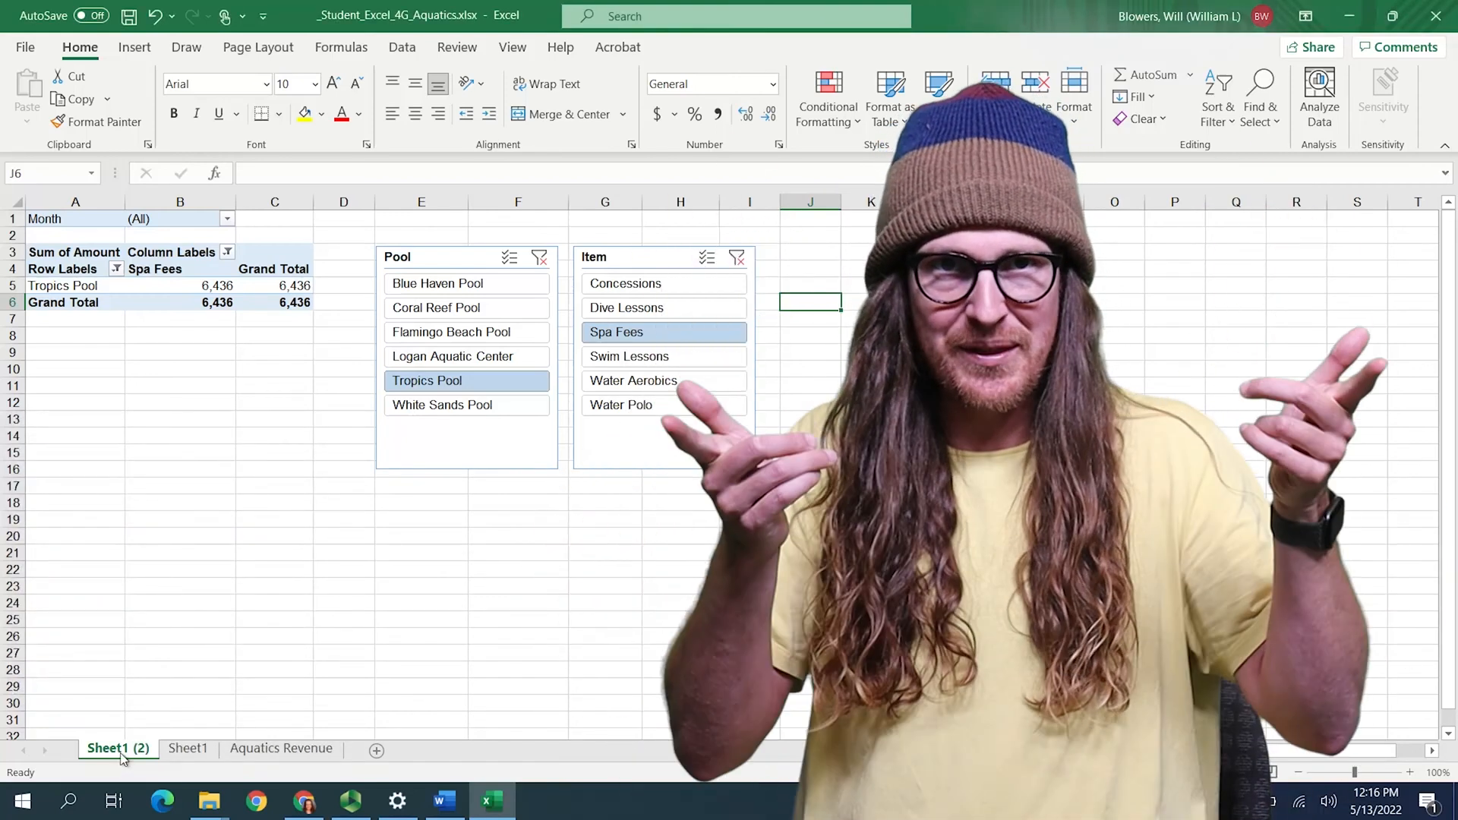
Rename the copied worksheet Tropics Pool.
right_click(122, 758)
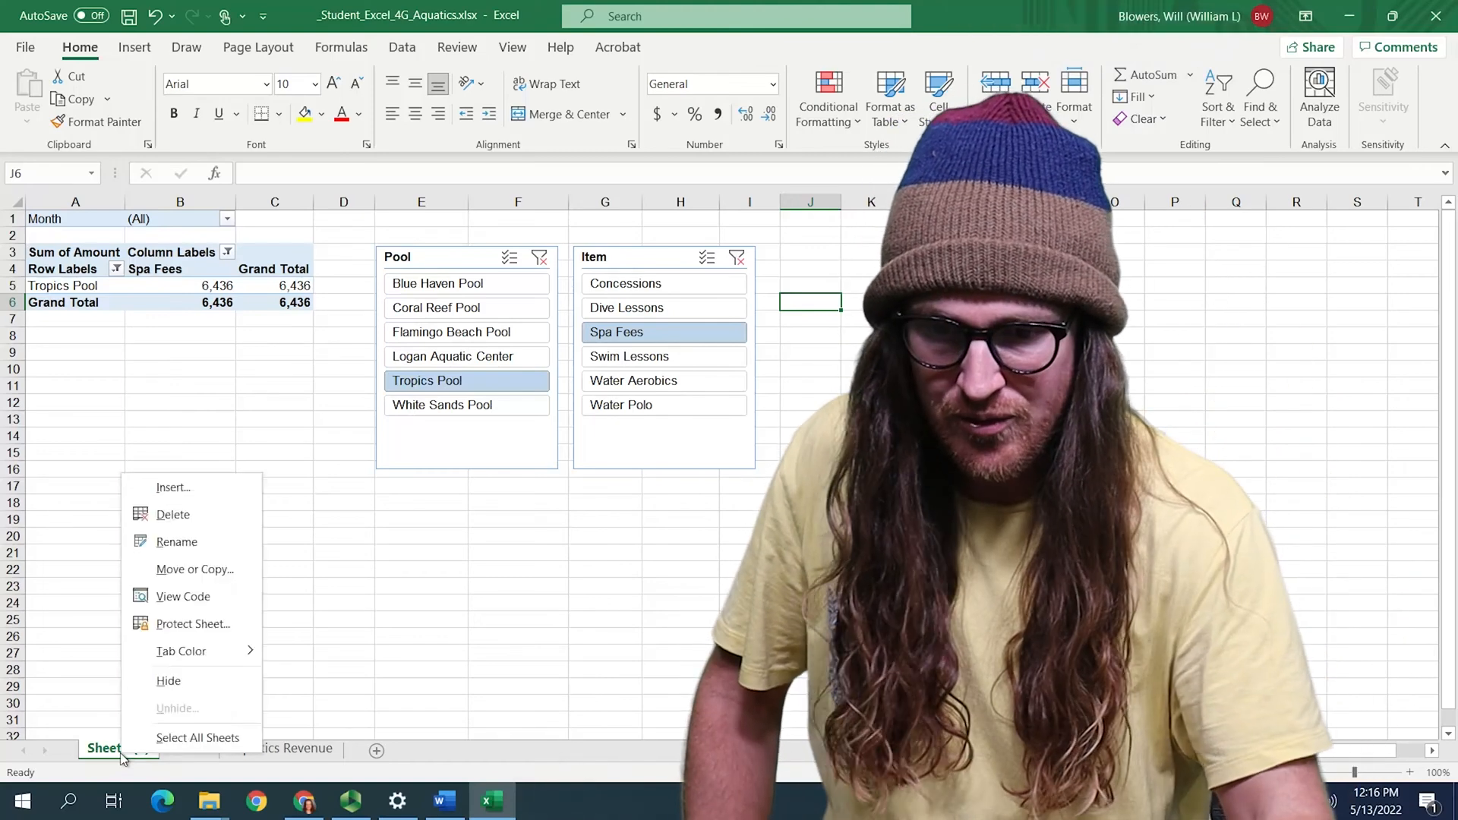
left_click(182, 542)
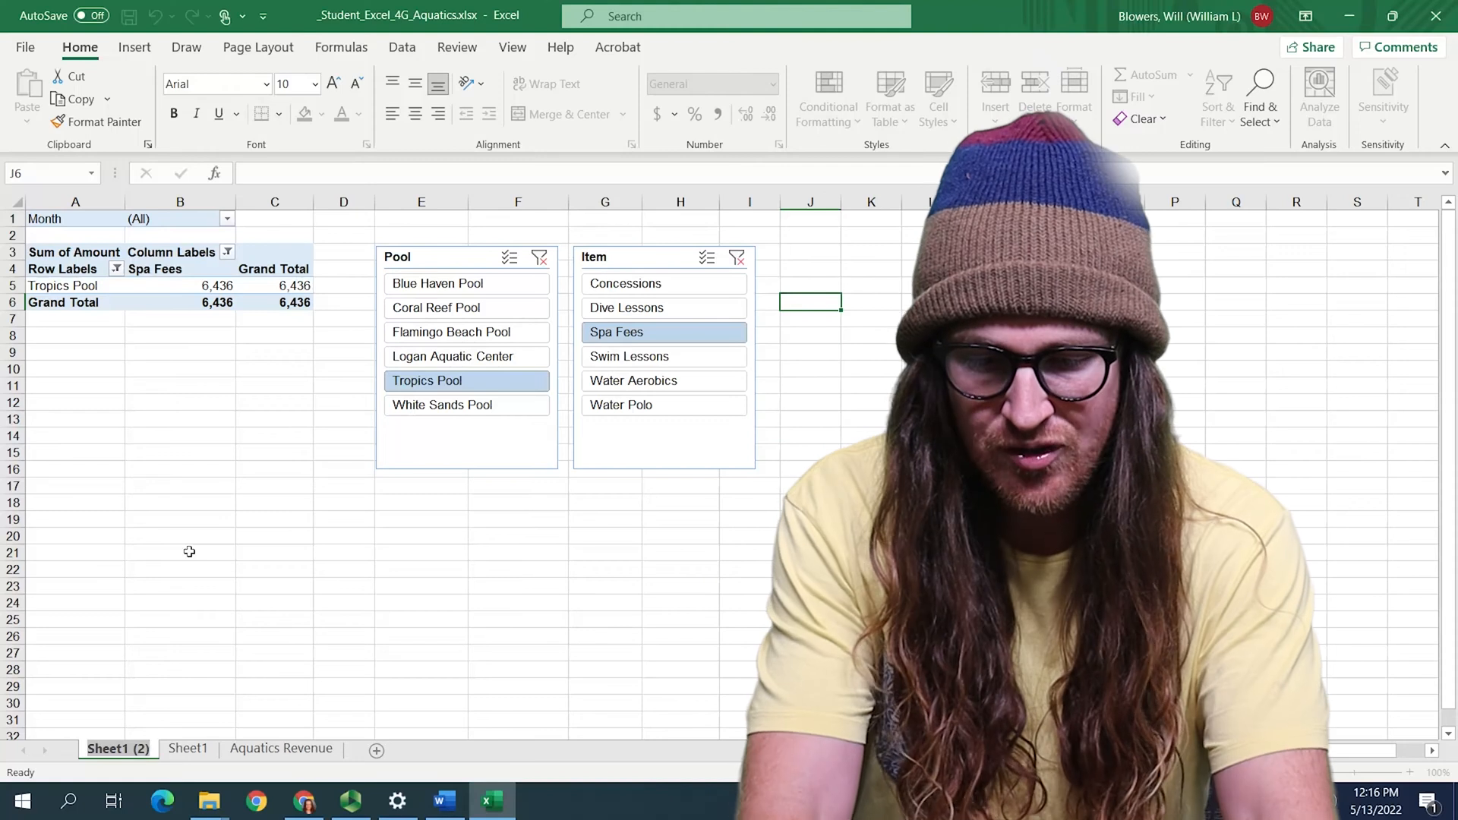
type("Tropics Pool")
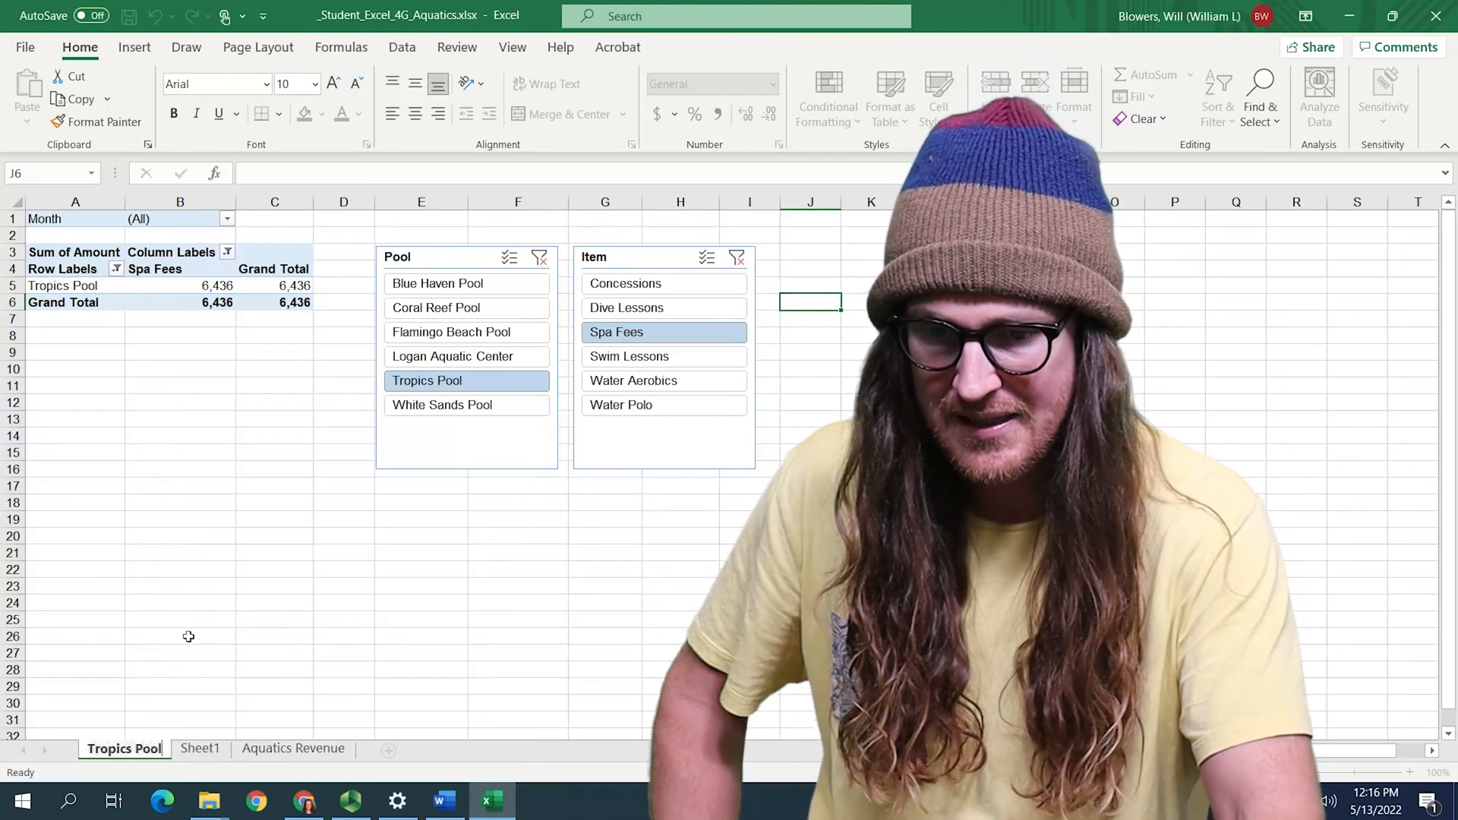
left_click(176, 638)
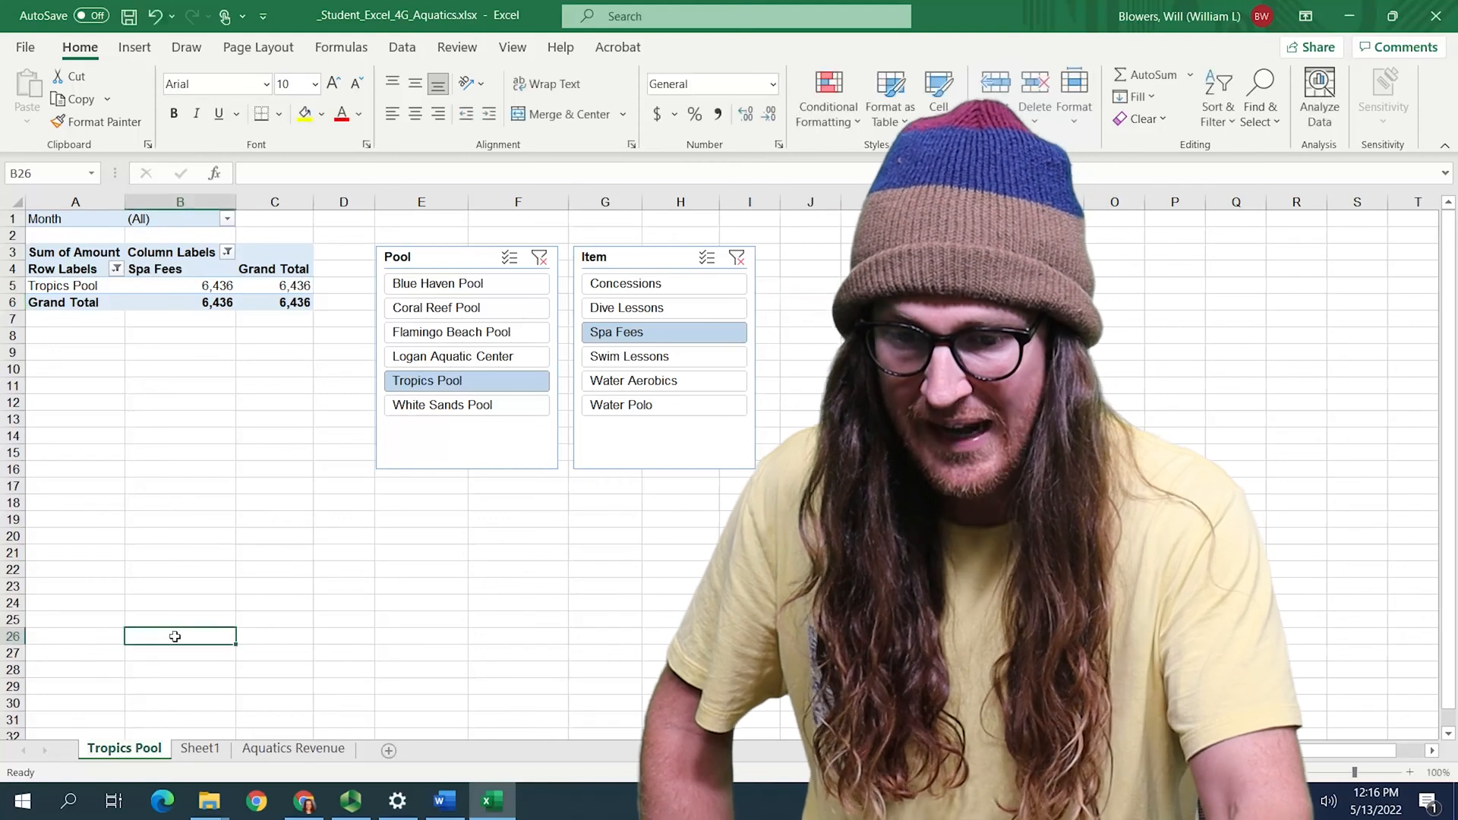
Display the original Sheet1 in Excel and clear the filters from both the Pool and Item slicers.
left_click(191, 752)
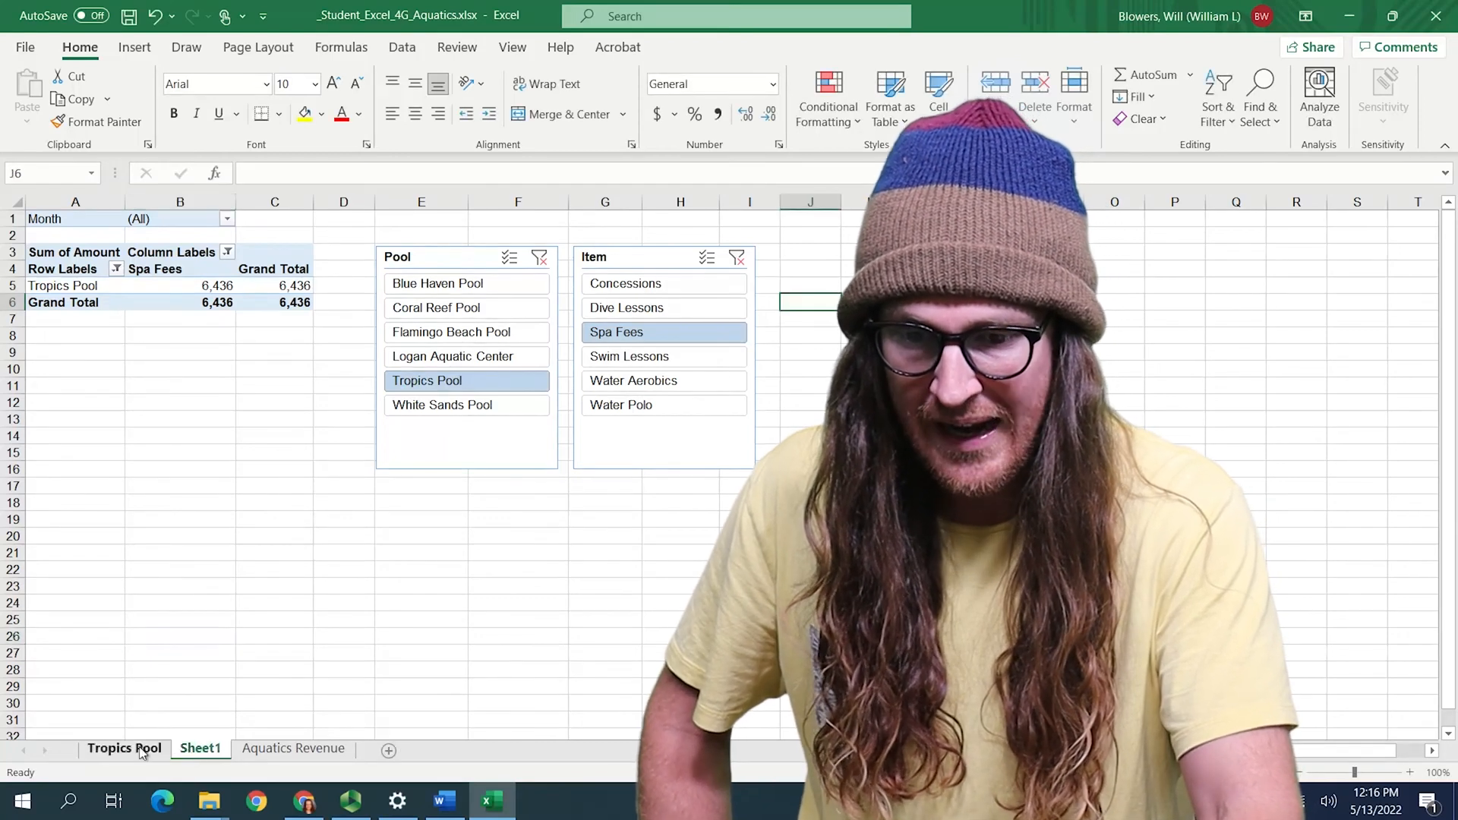
left_click(140, 752)
left_click(188, 750)
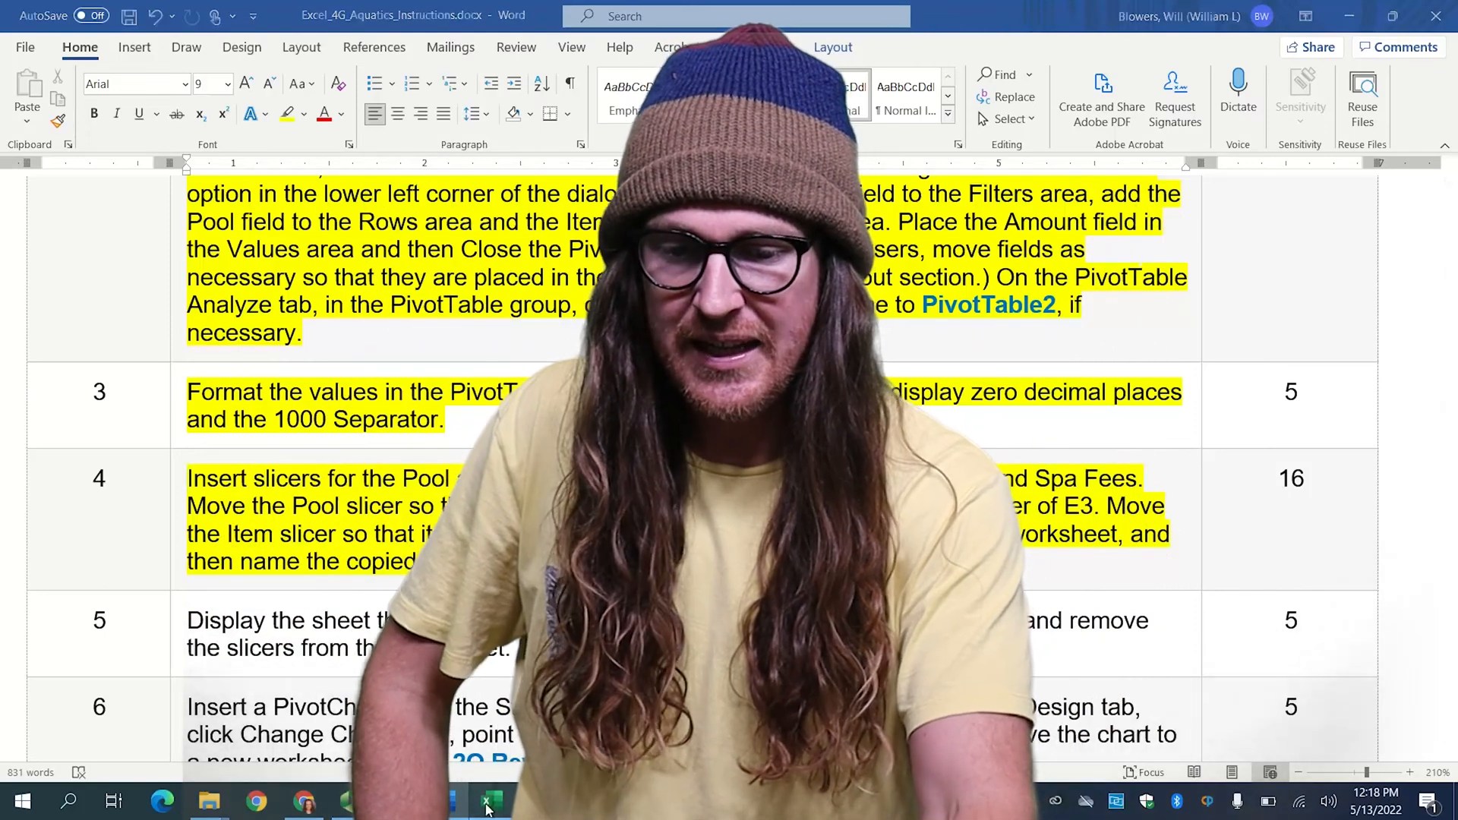
left_click(486, 805)
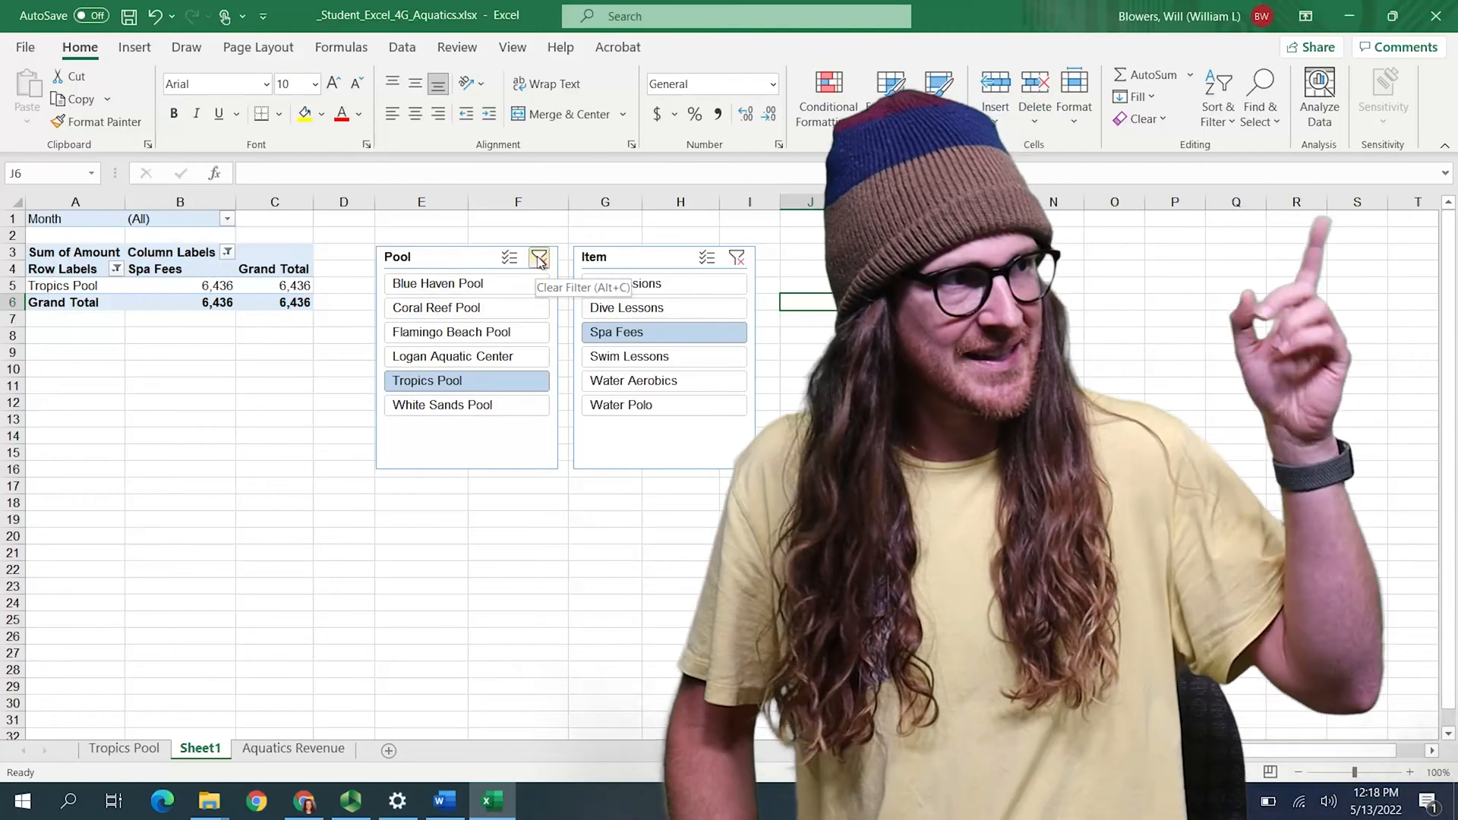
left_click(539, 259)
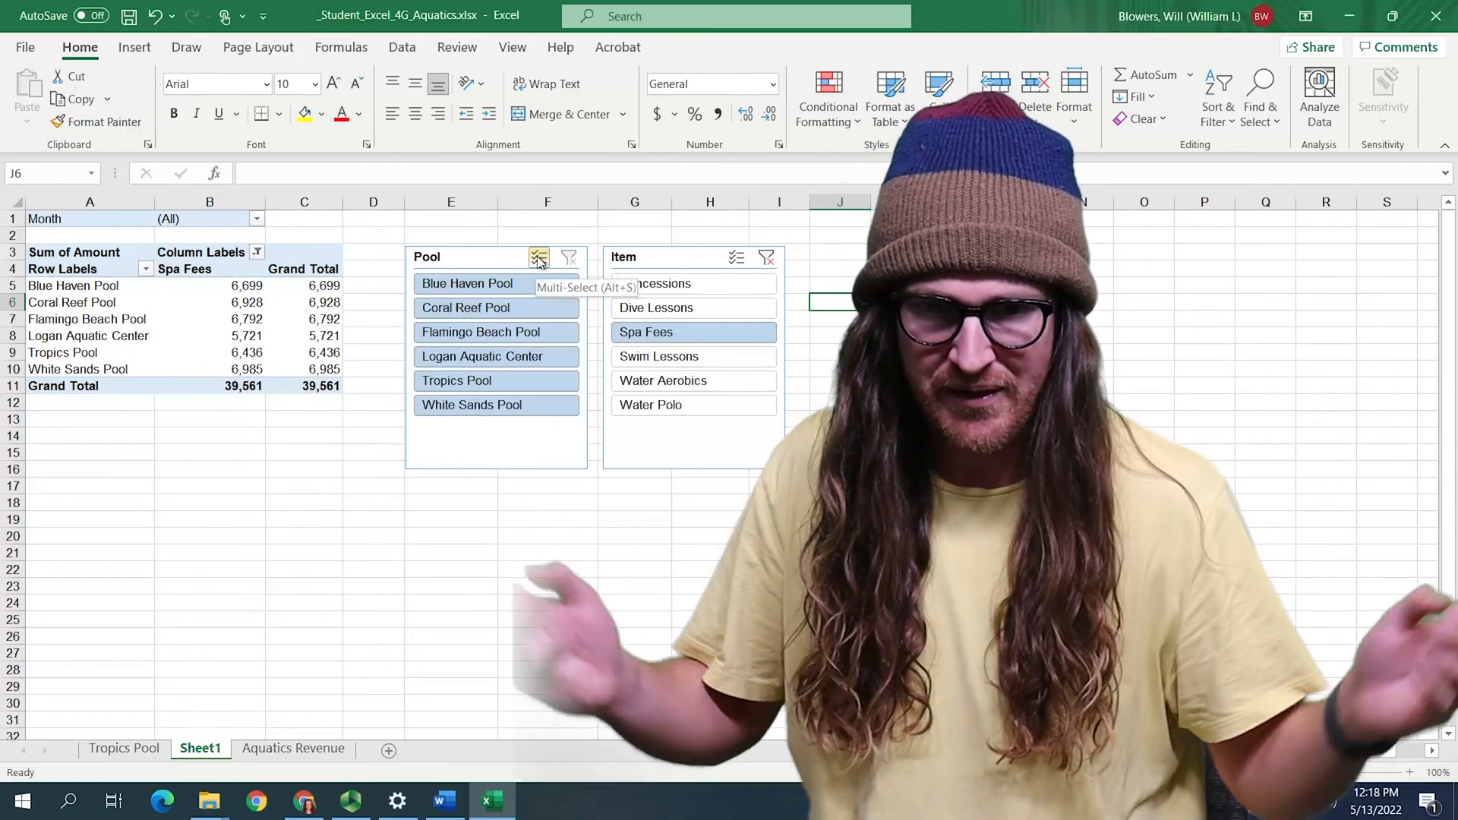
left_click(766, 258)
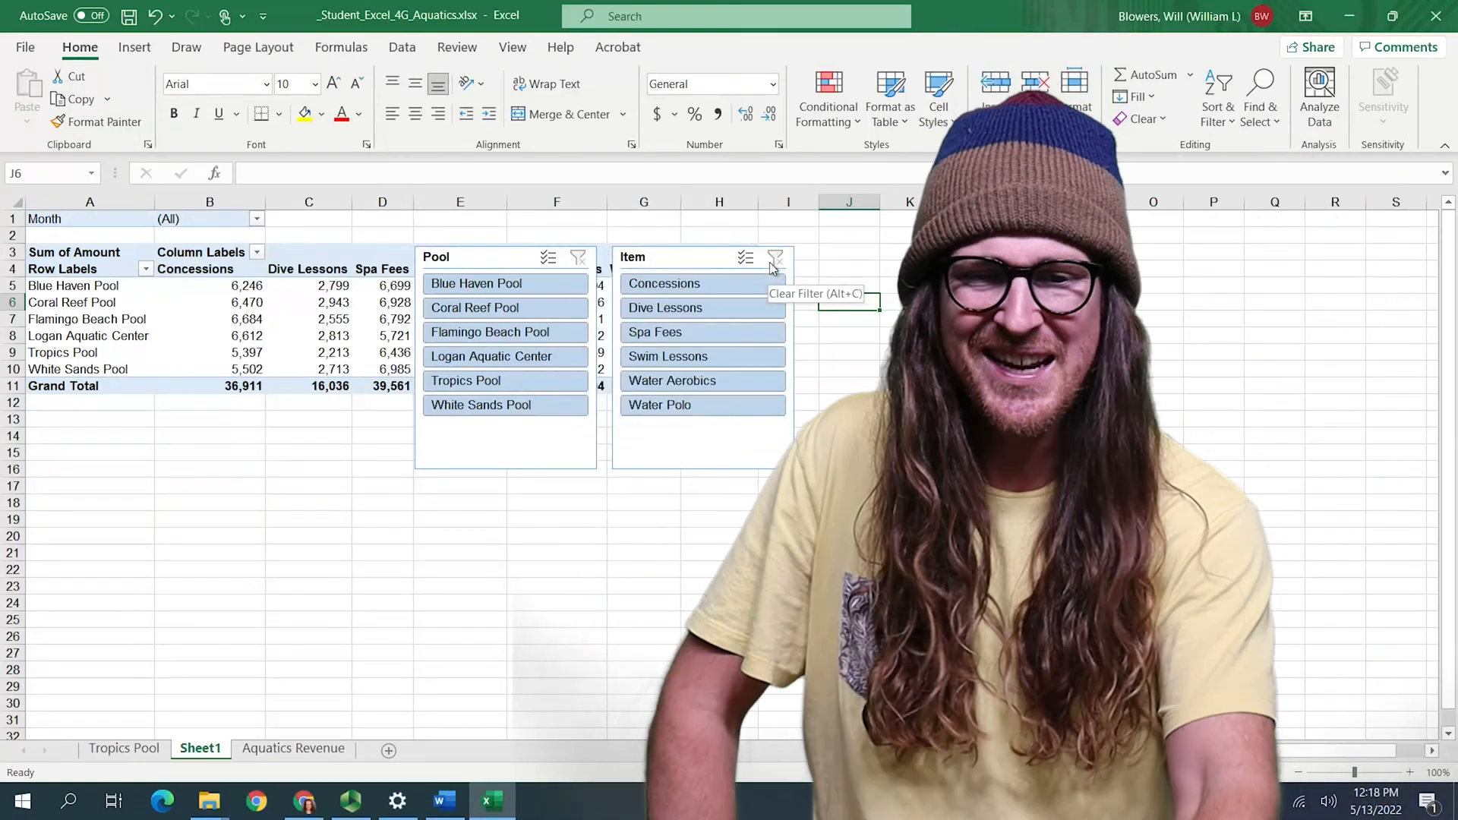
Delete the Item and Pool slicers from Sheet1.
left_click(674, 258)
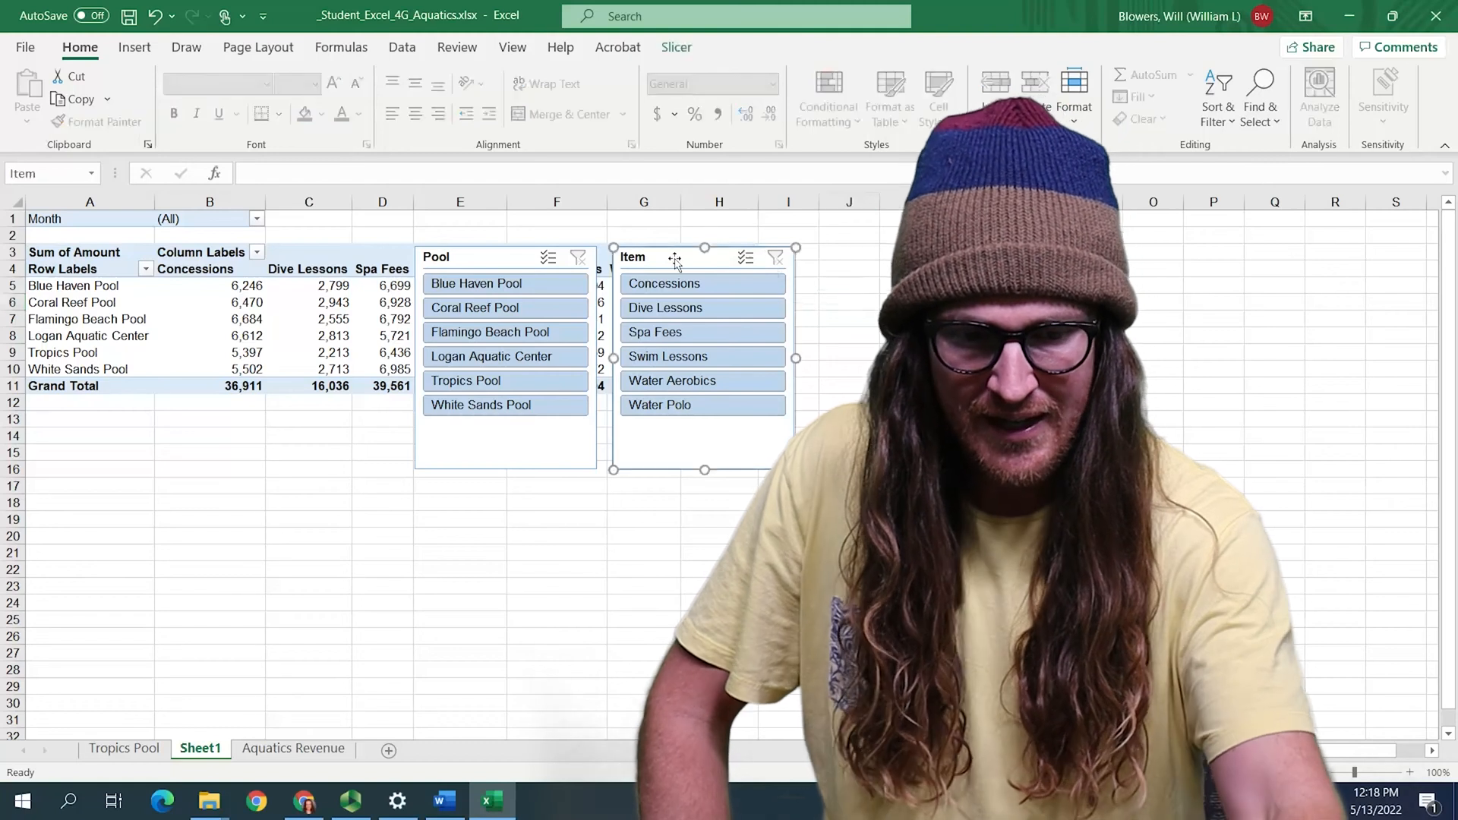
key("Delete")
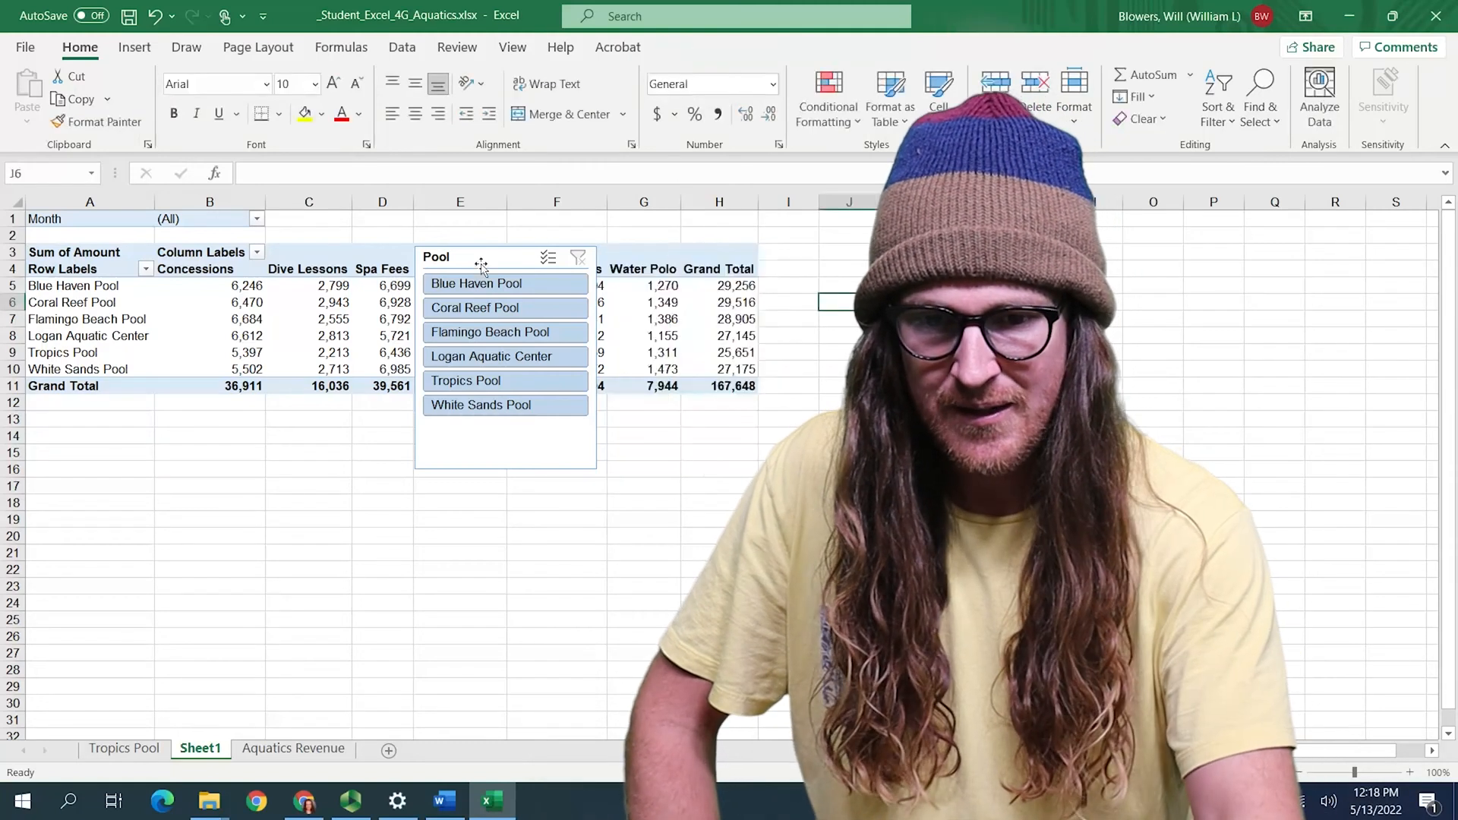
left_click(482, 265)
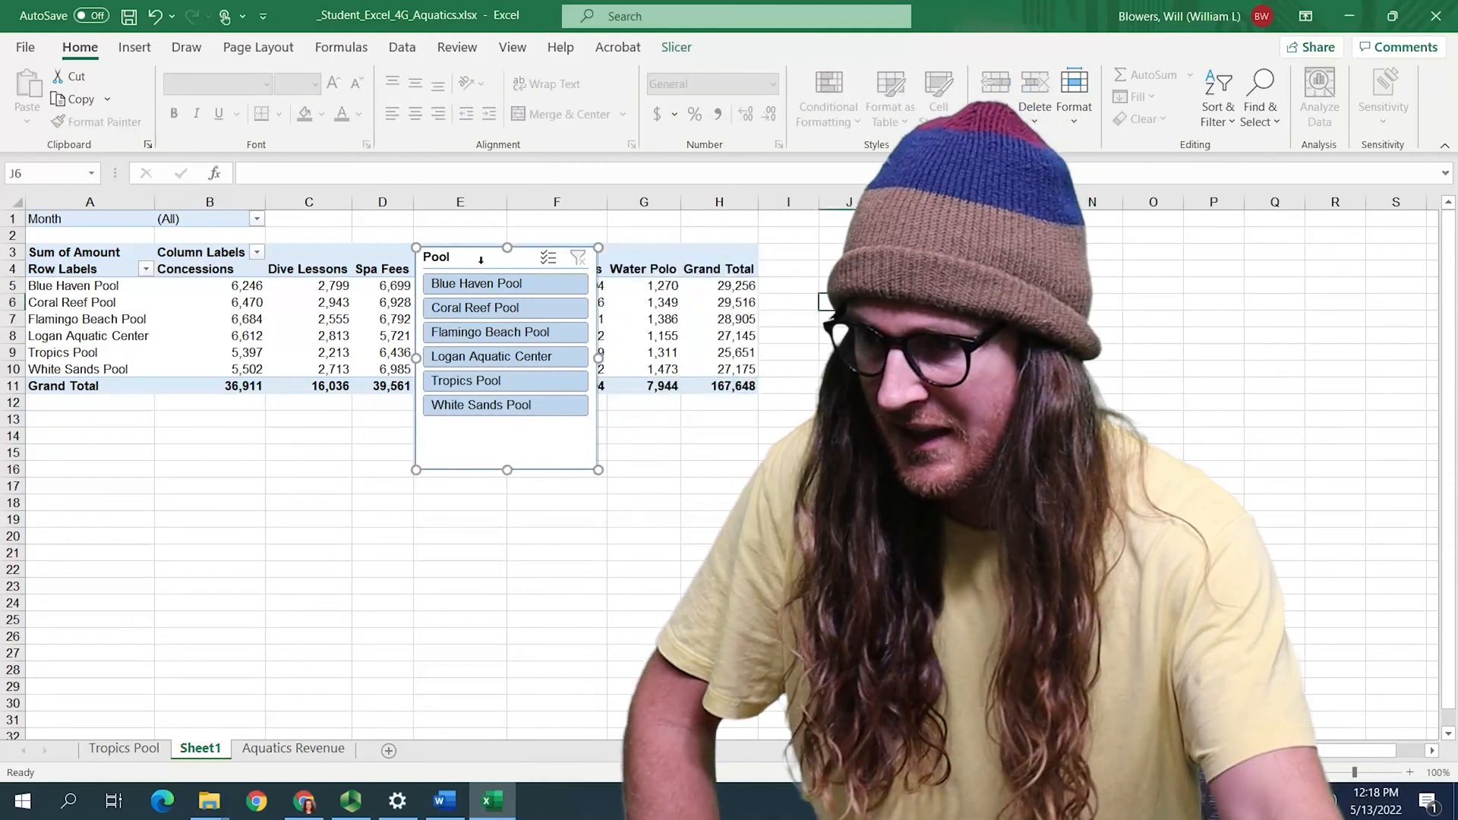
key("Delete")
left_click(307, 555)
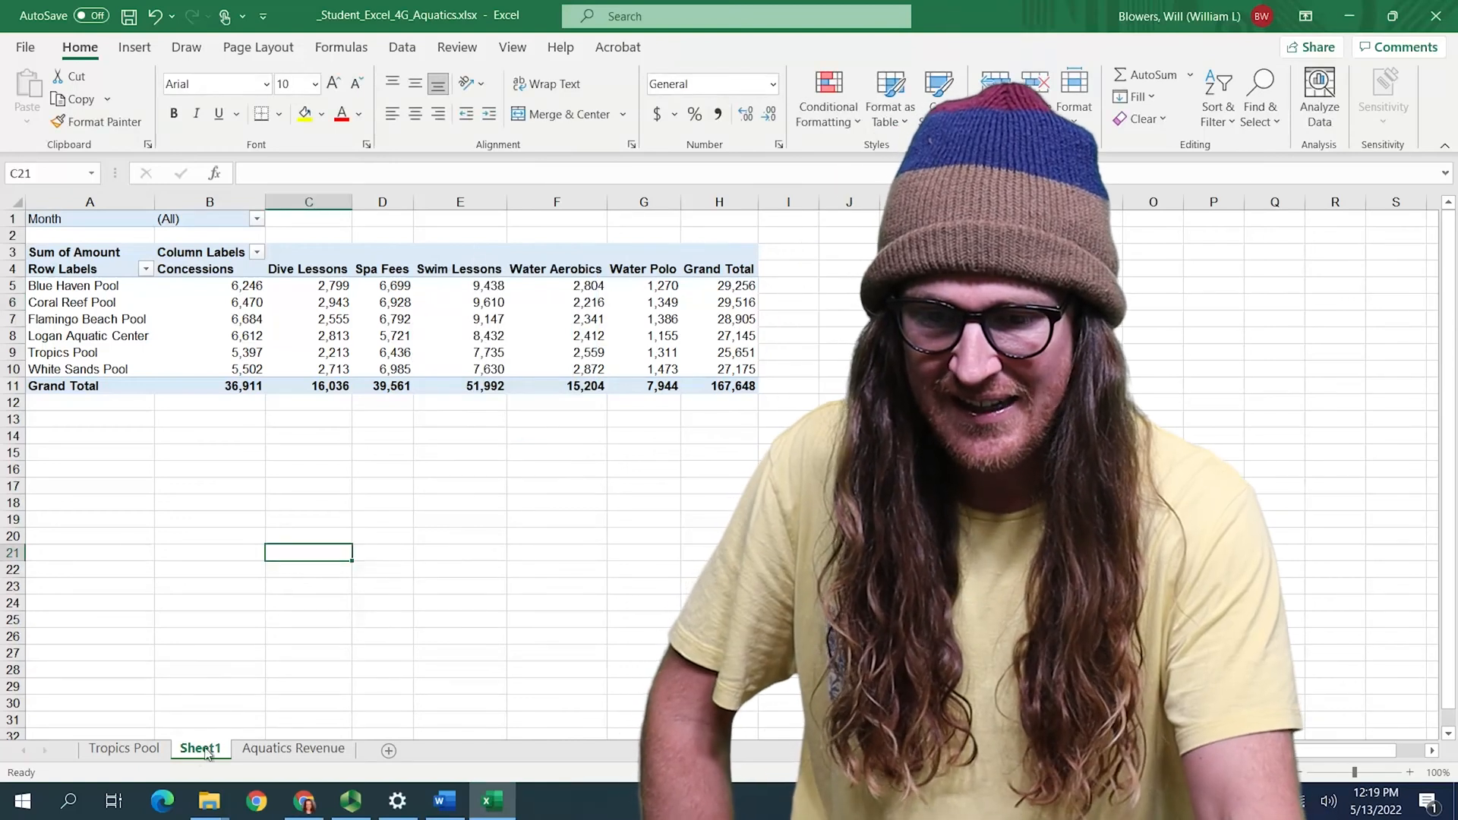
Rename Sheet1 as 2Q Revenue.
right_click(202, 750)
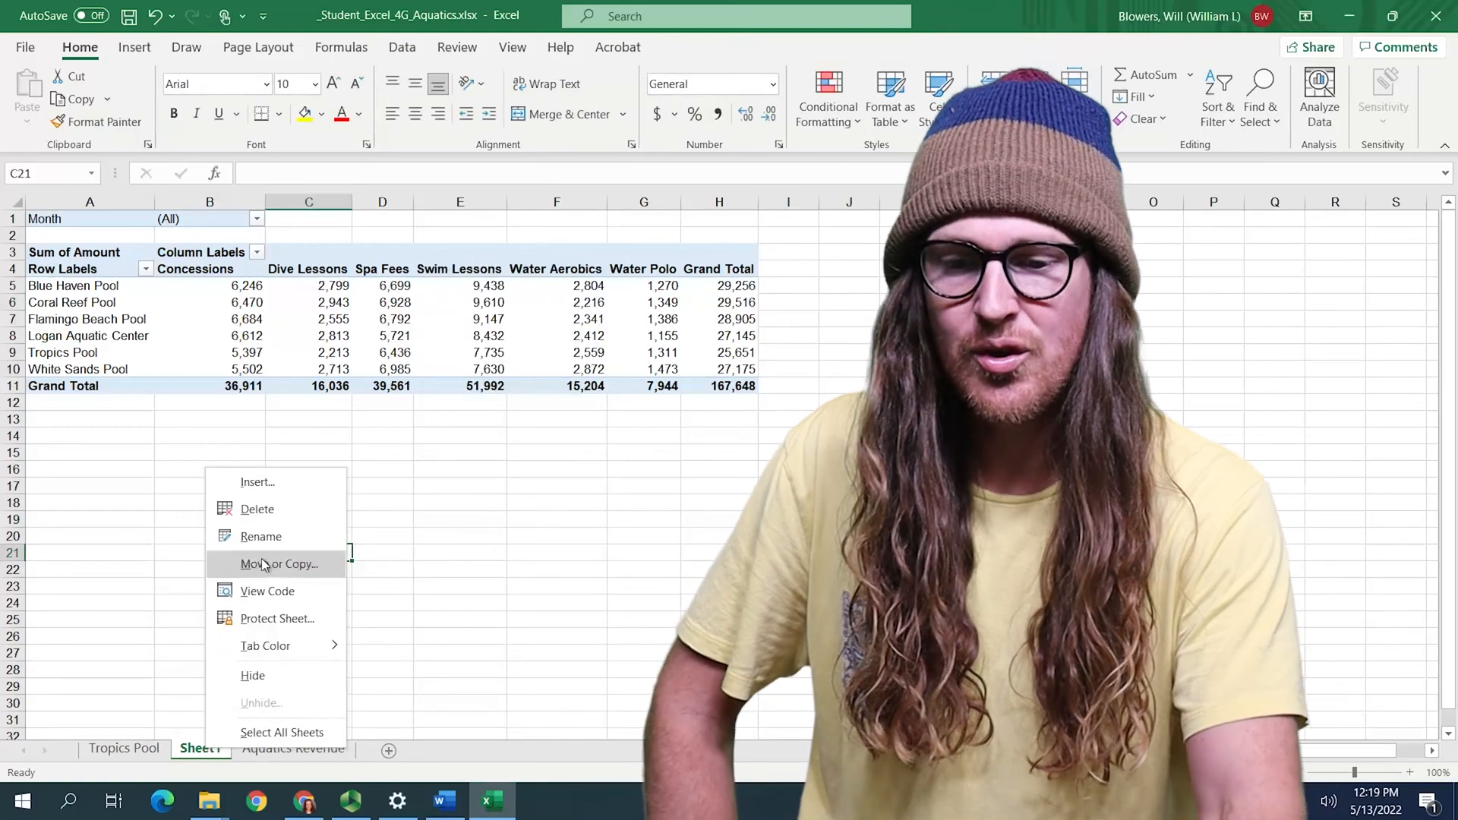
left_click(260, 537)
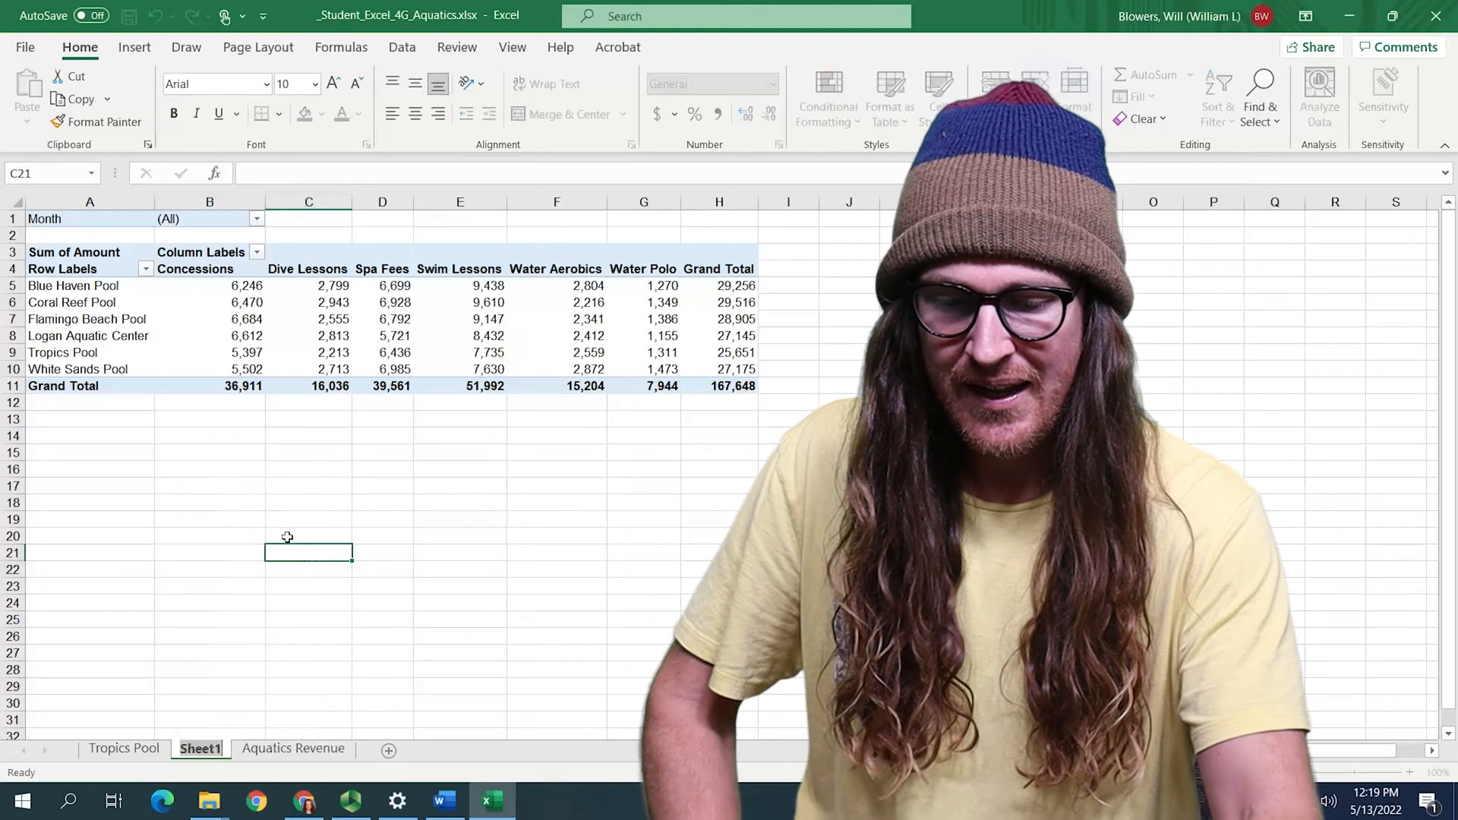
type("2Q Revenue")
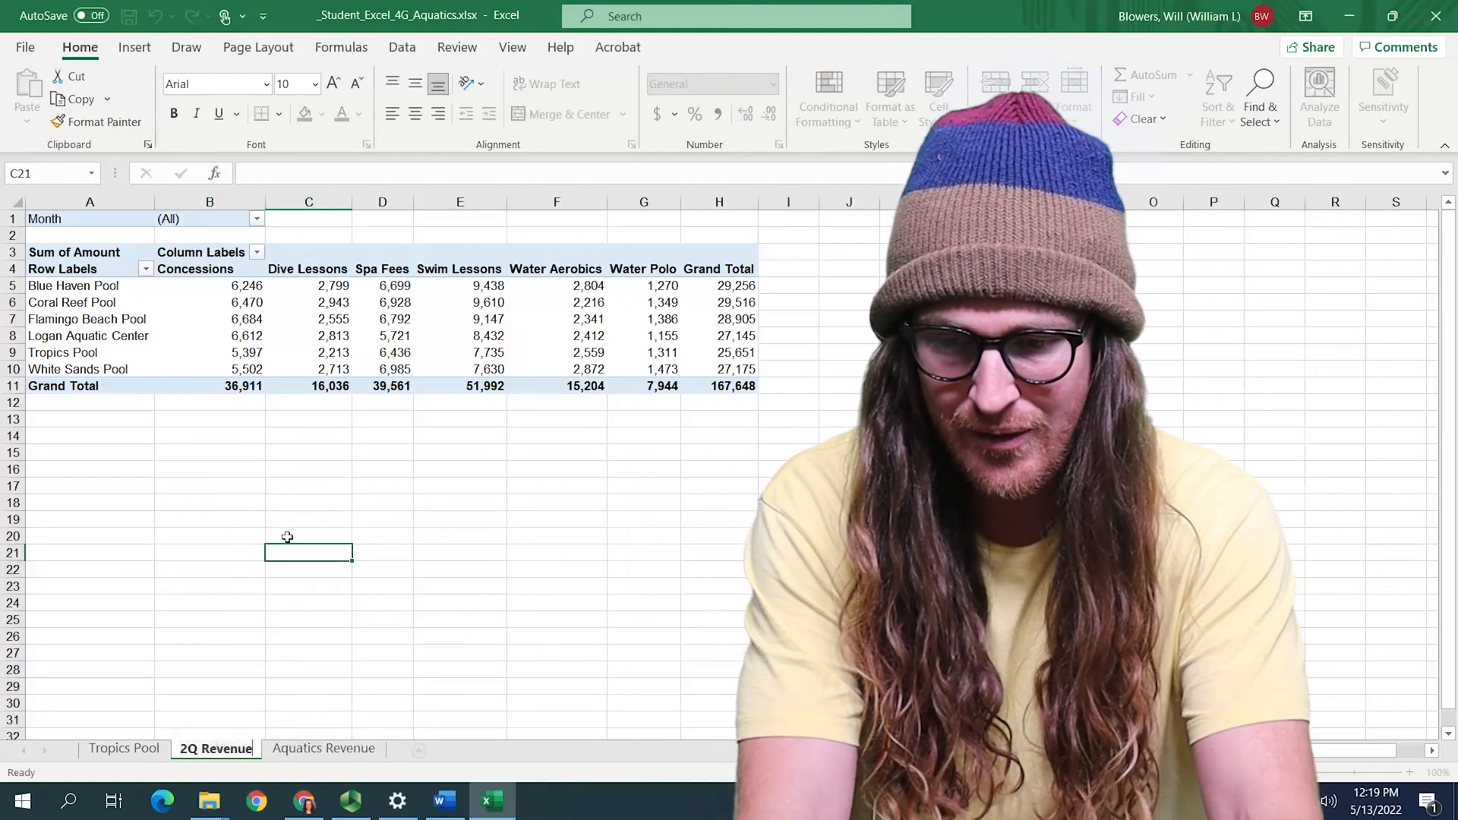
key("Return")
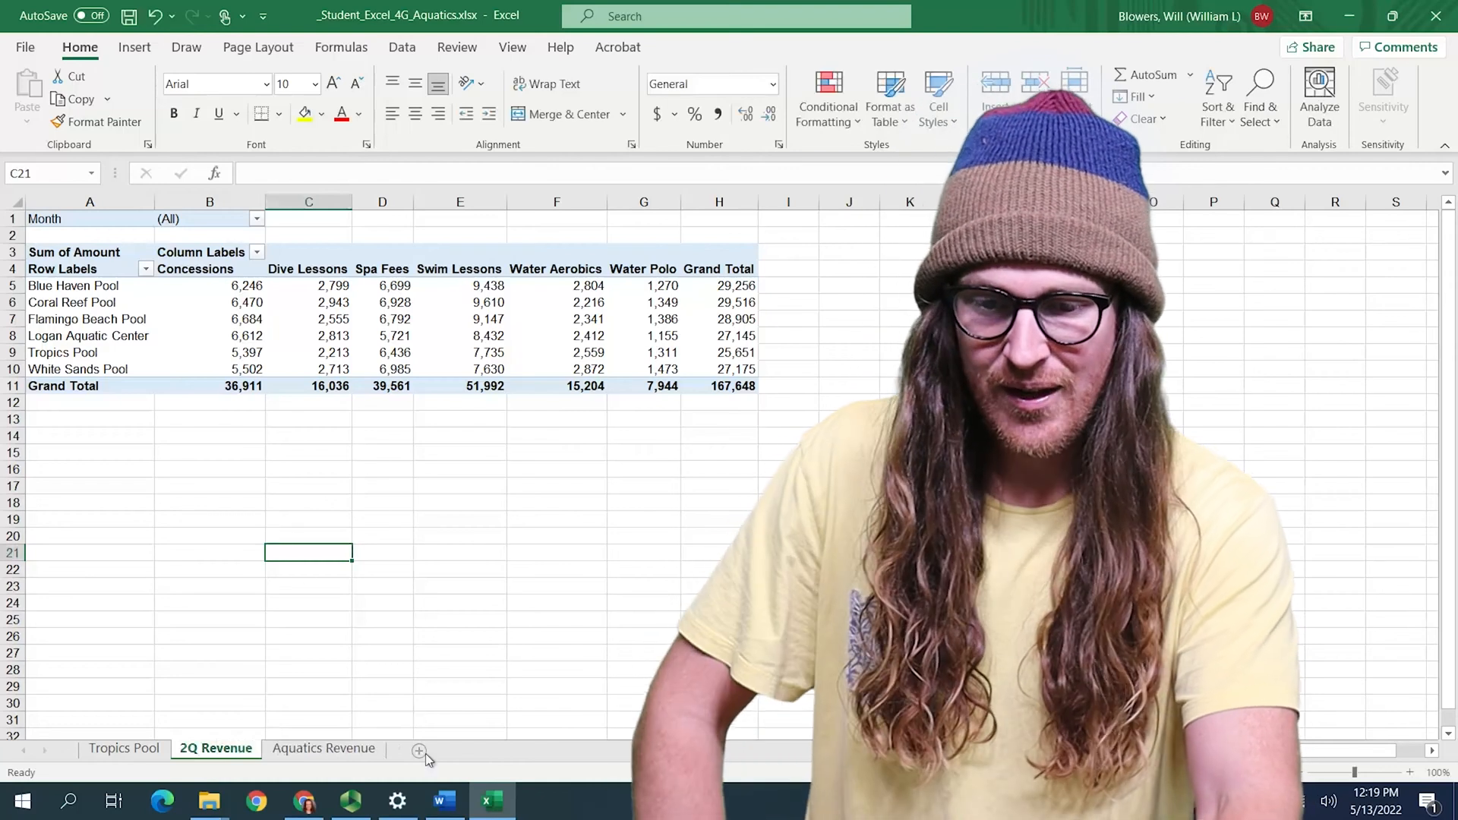
Switch to the Word instructions and highlight the text of step 5 in yellow.
left_click(444, 801)
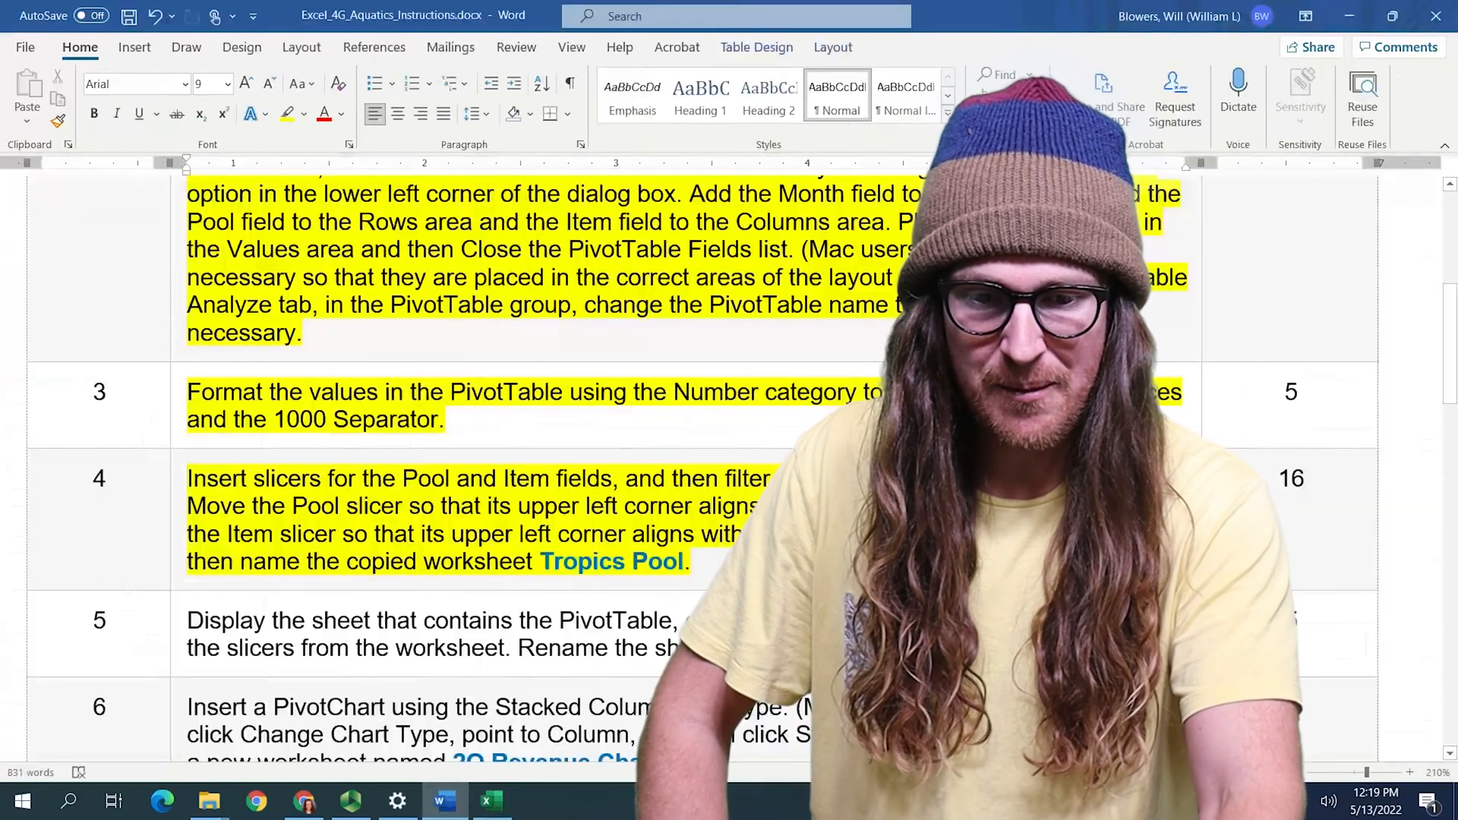
left_click_drag(475, 651, 187, 623)
left_click(288, 113)
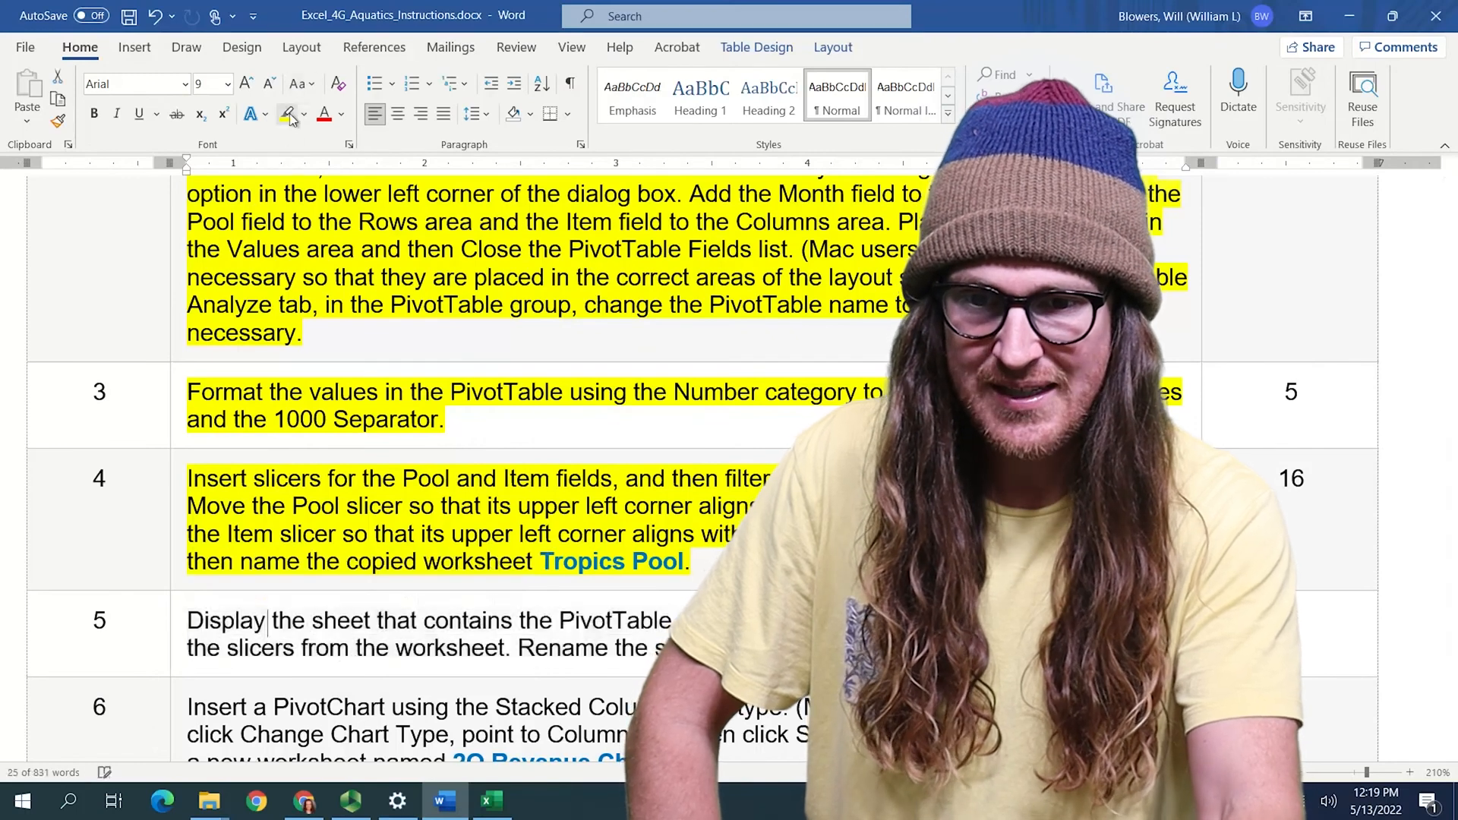
scroll(420, 486, "down", 3)
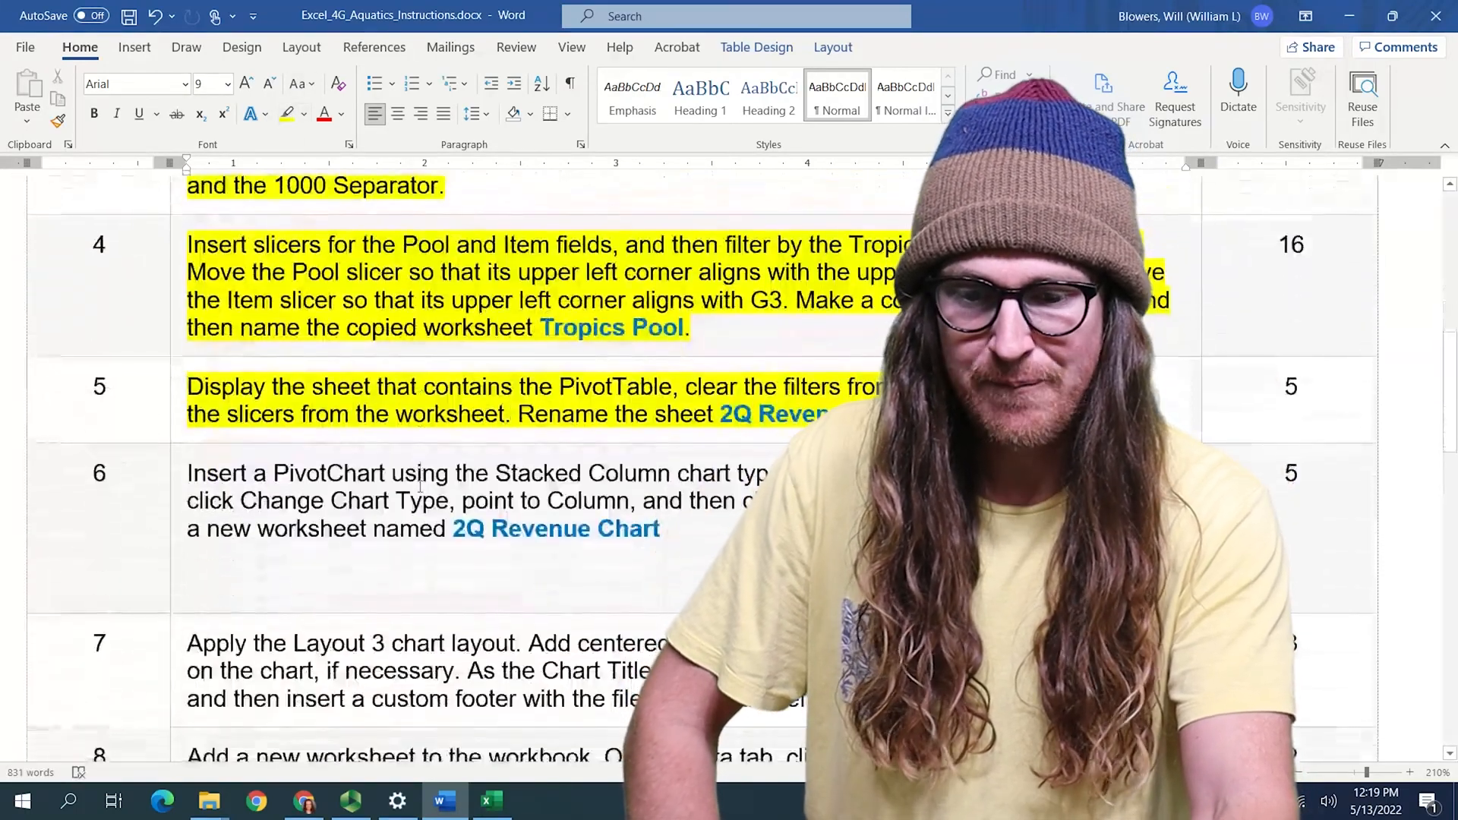
Switch to Excel and insert a Stacked Column PivotChart based on the PivotTable in the 2Q Revenue sheet.
left_click(492, 801)
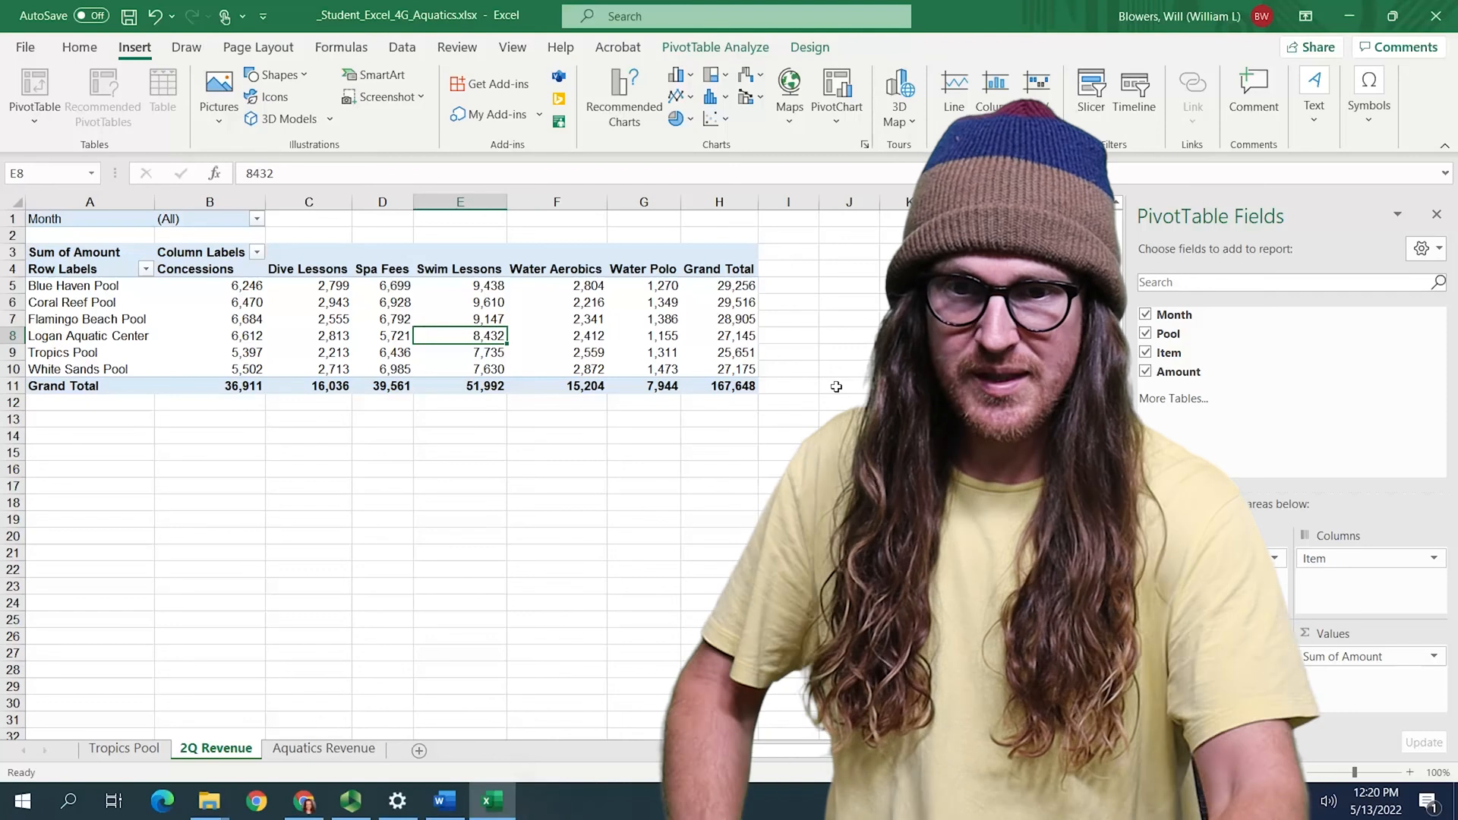
left_click(83, 50)
left_click(242, 500)
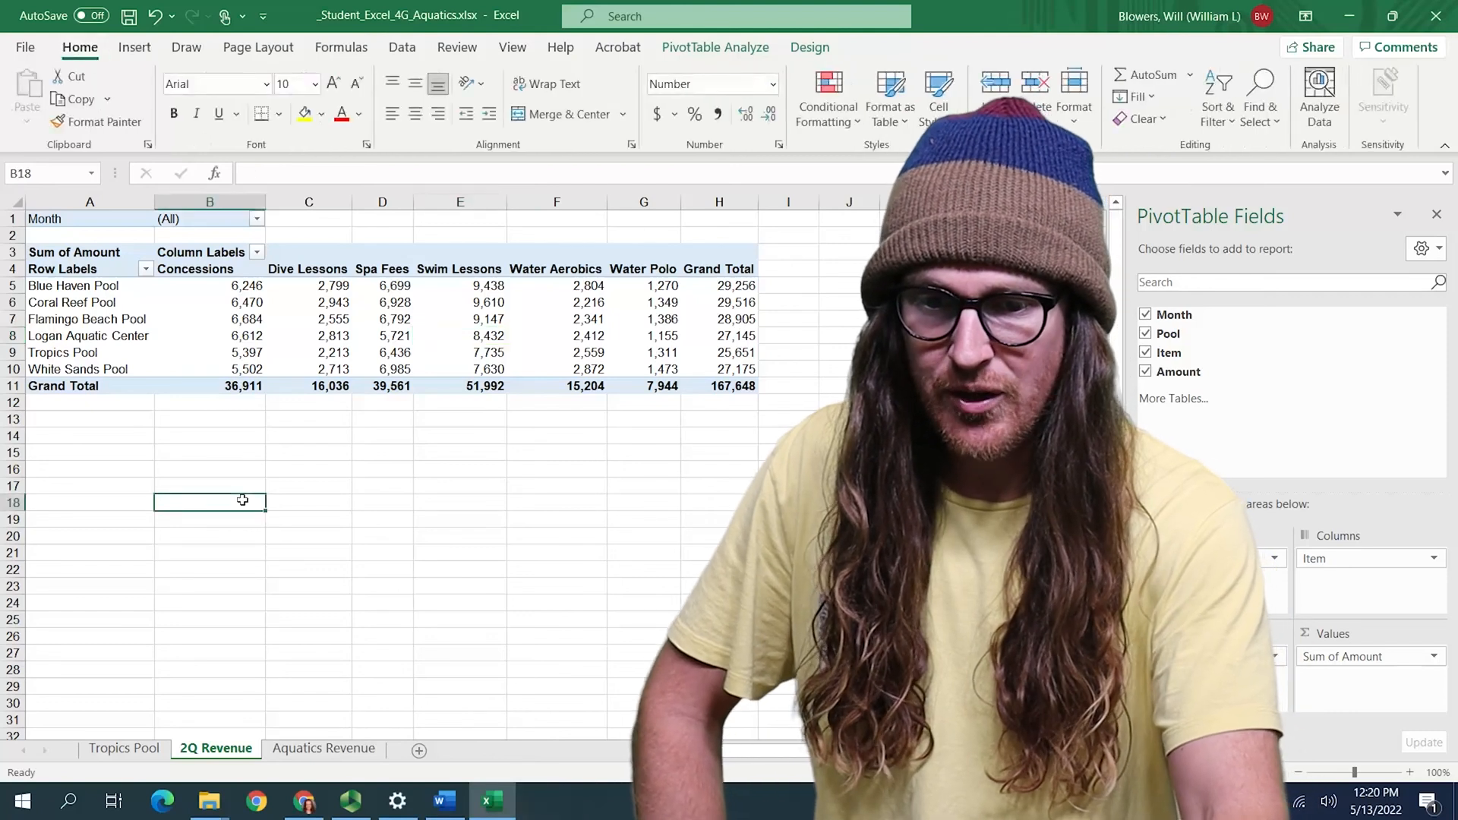
left_click(400, 336)
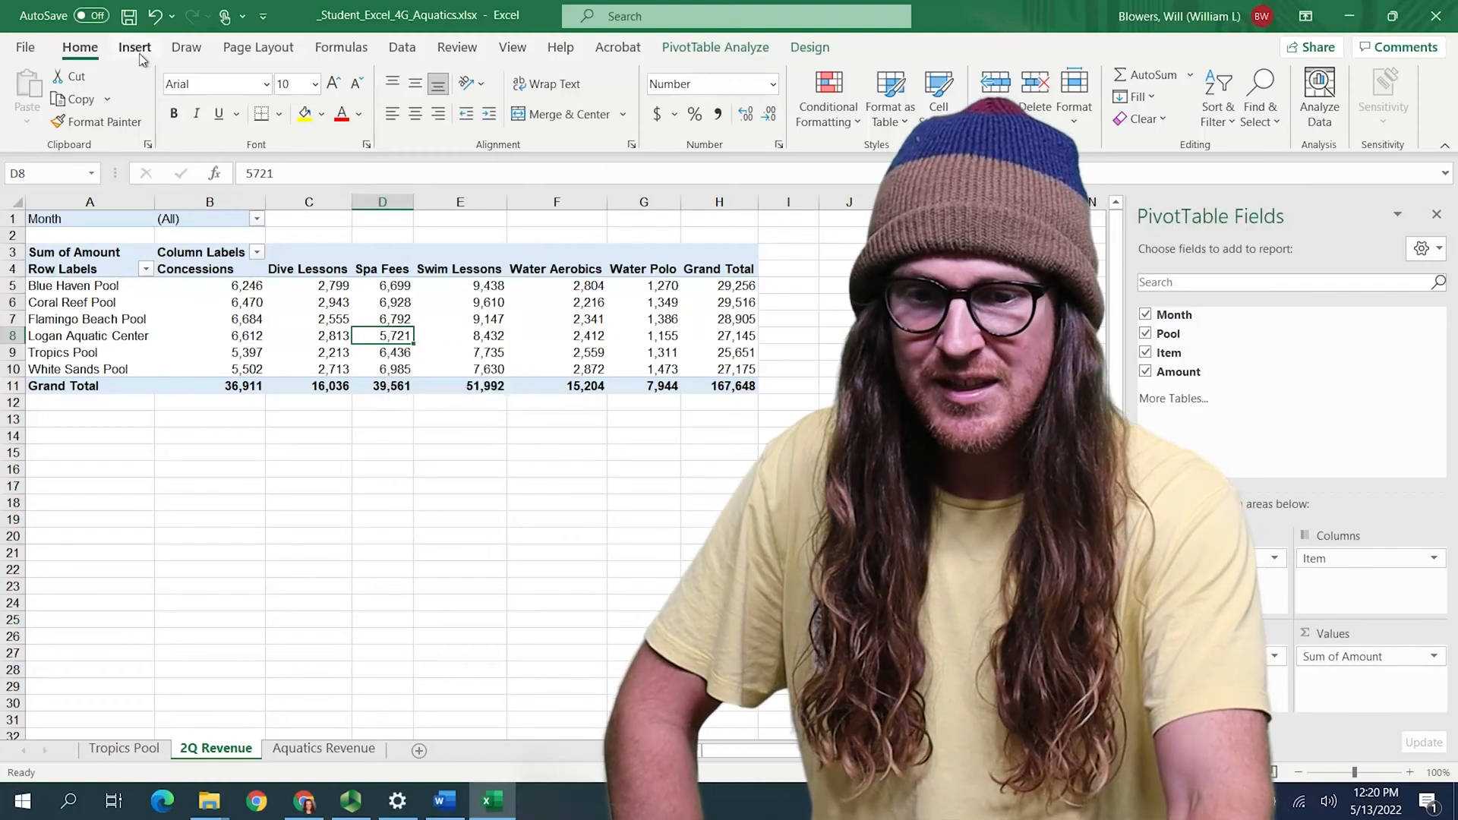
left_click(140, 55)
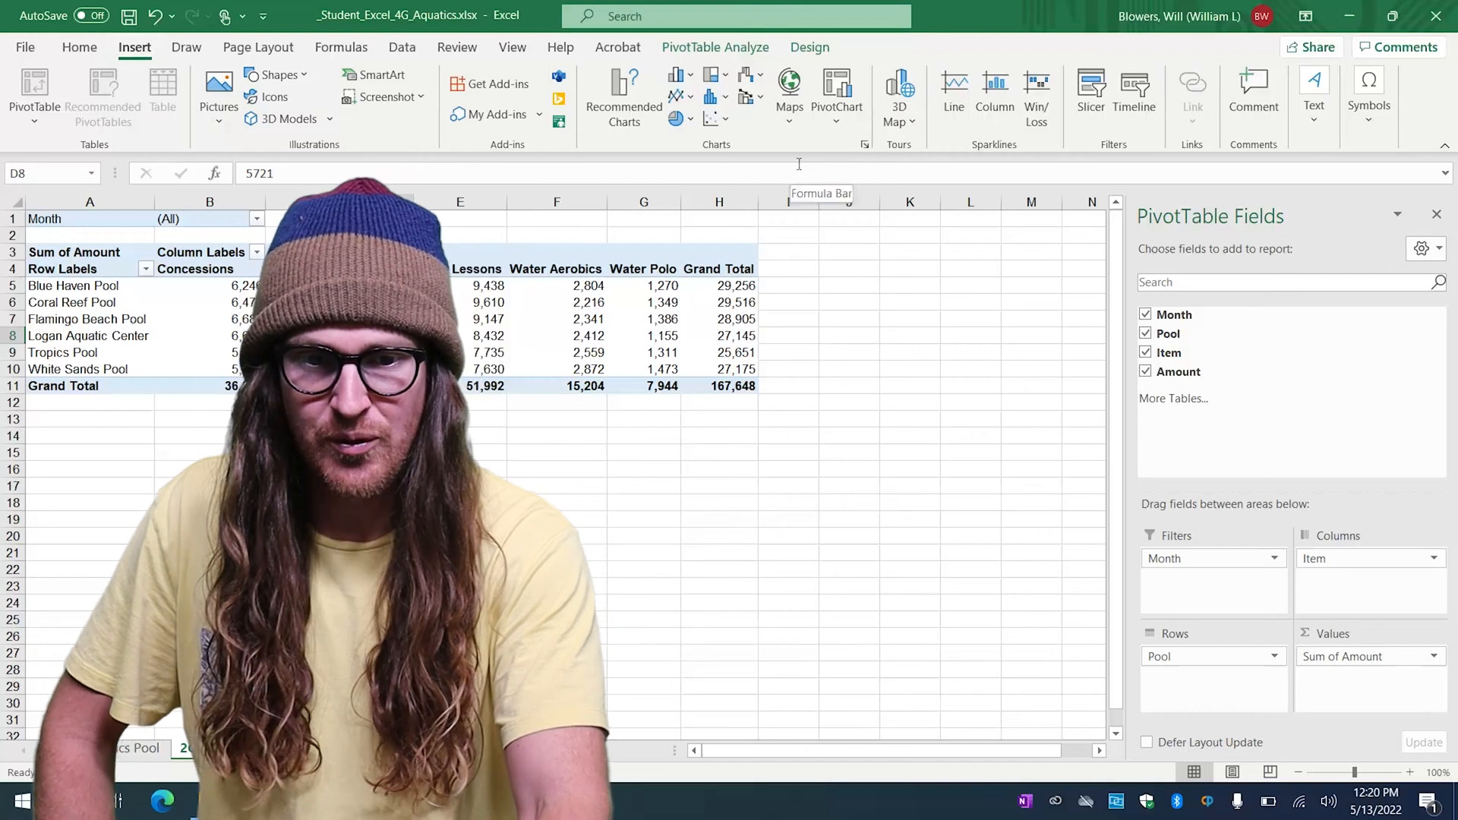
left_click(834, 122)
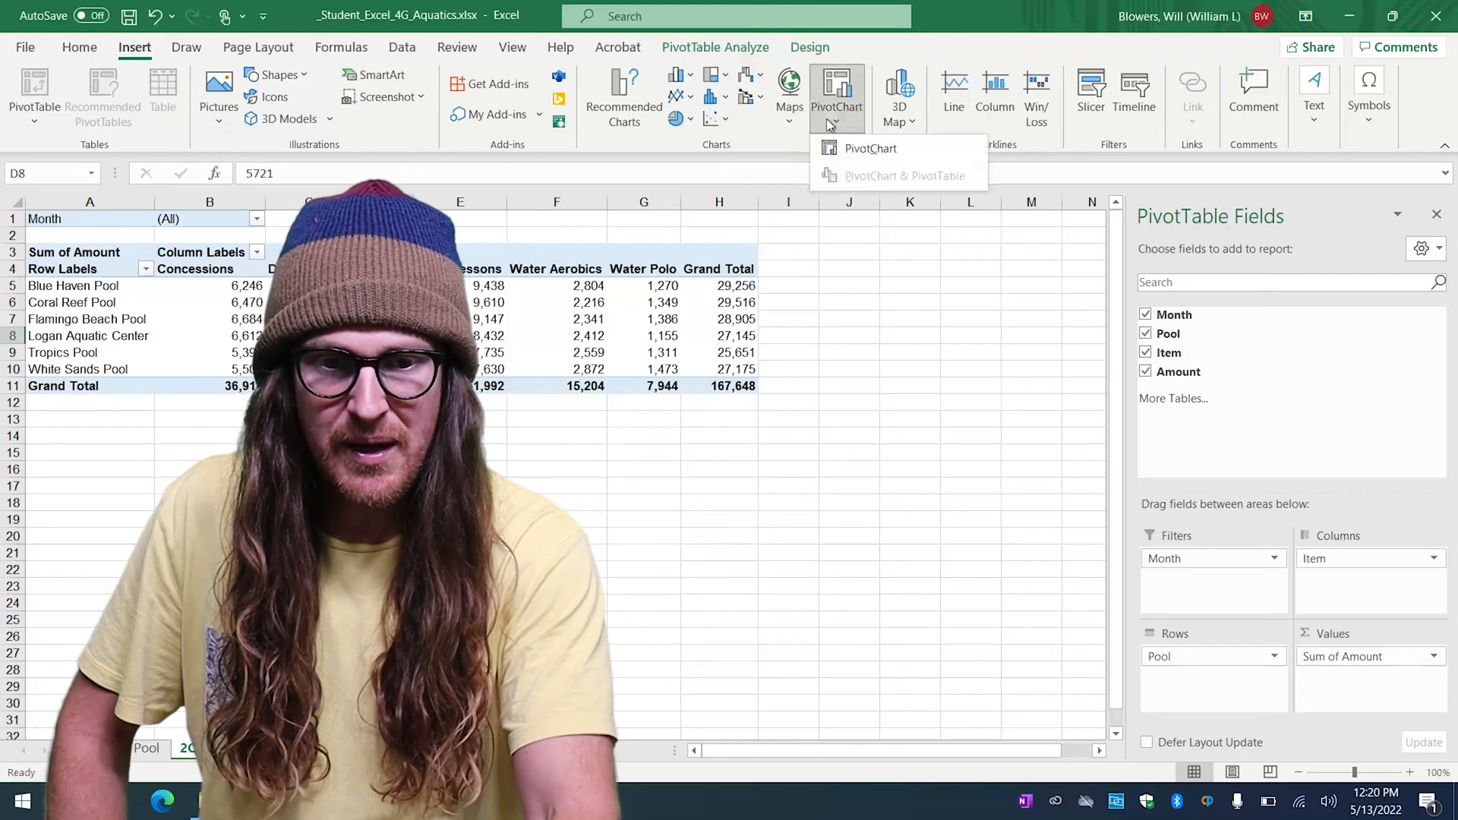
left_click(865, 148)
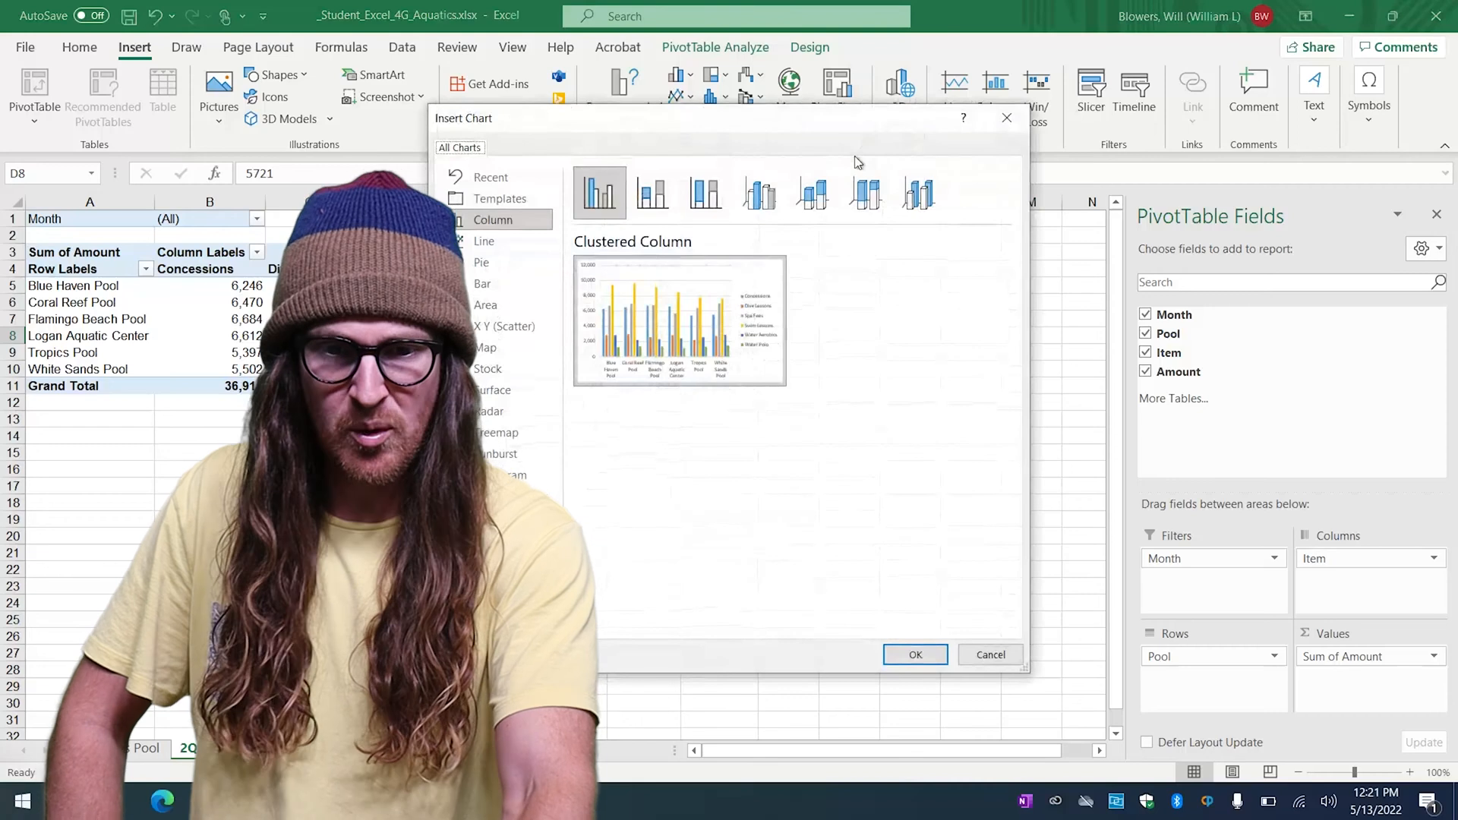
left_click(659, 196)
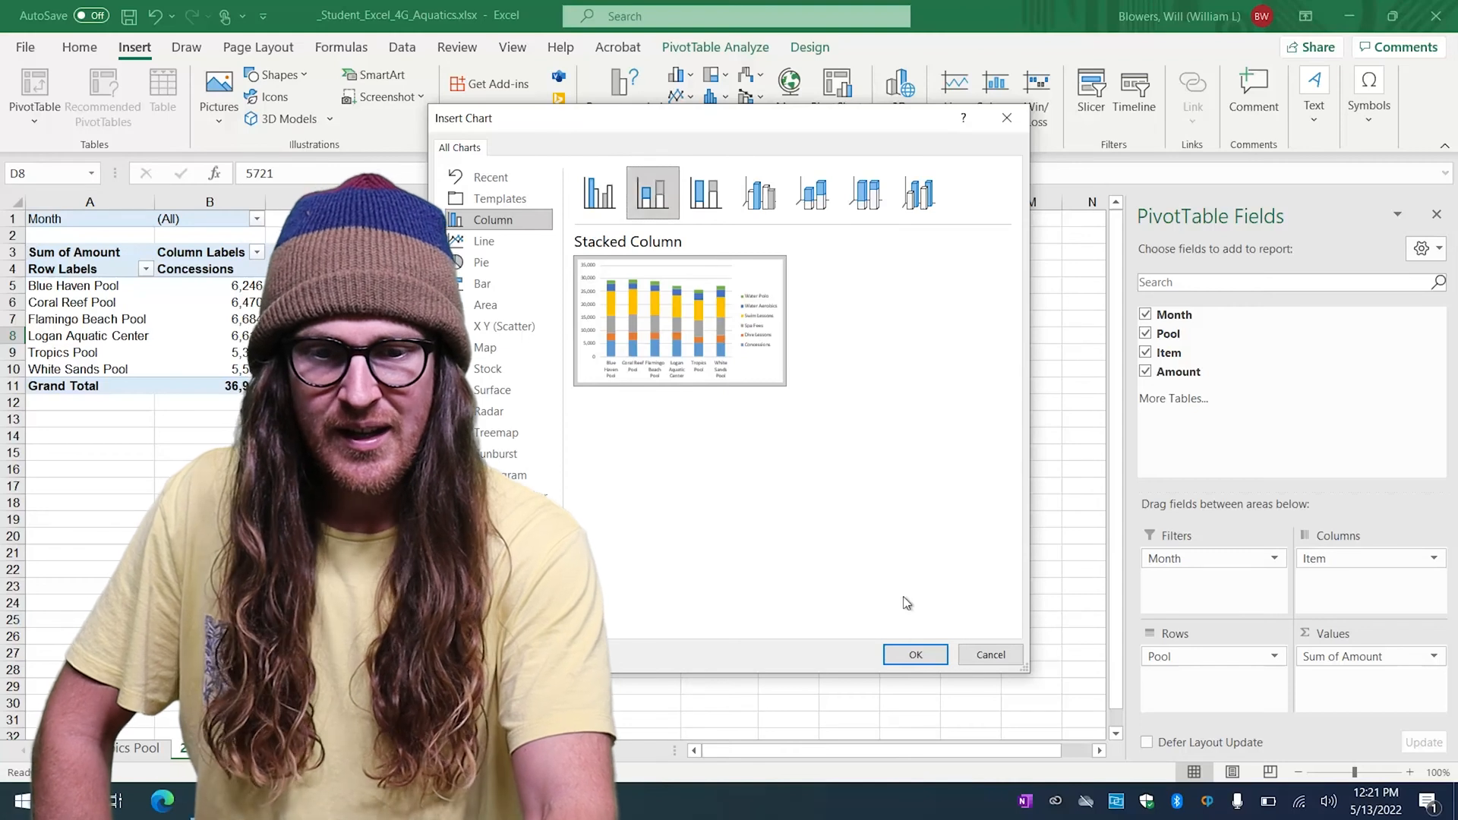
left_click(913, 653)
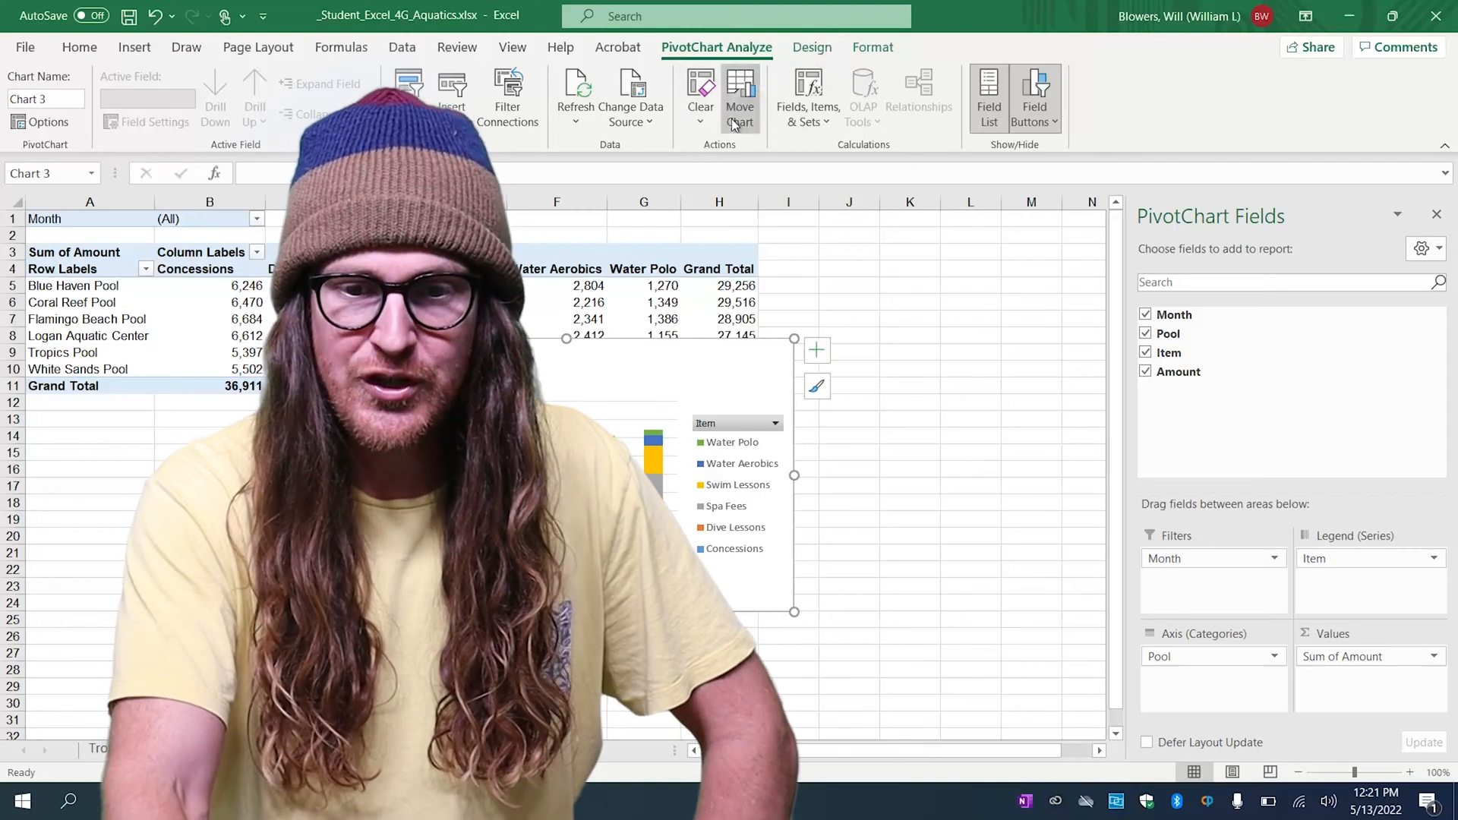
Move the PivotChart to a new sheet named 2Q Revenue Chart.
left_click(735, 121)
left_click(741, 395)
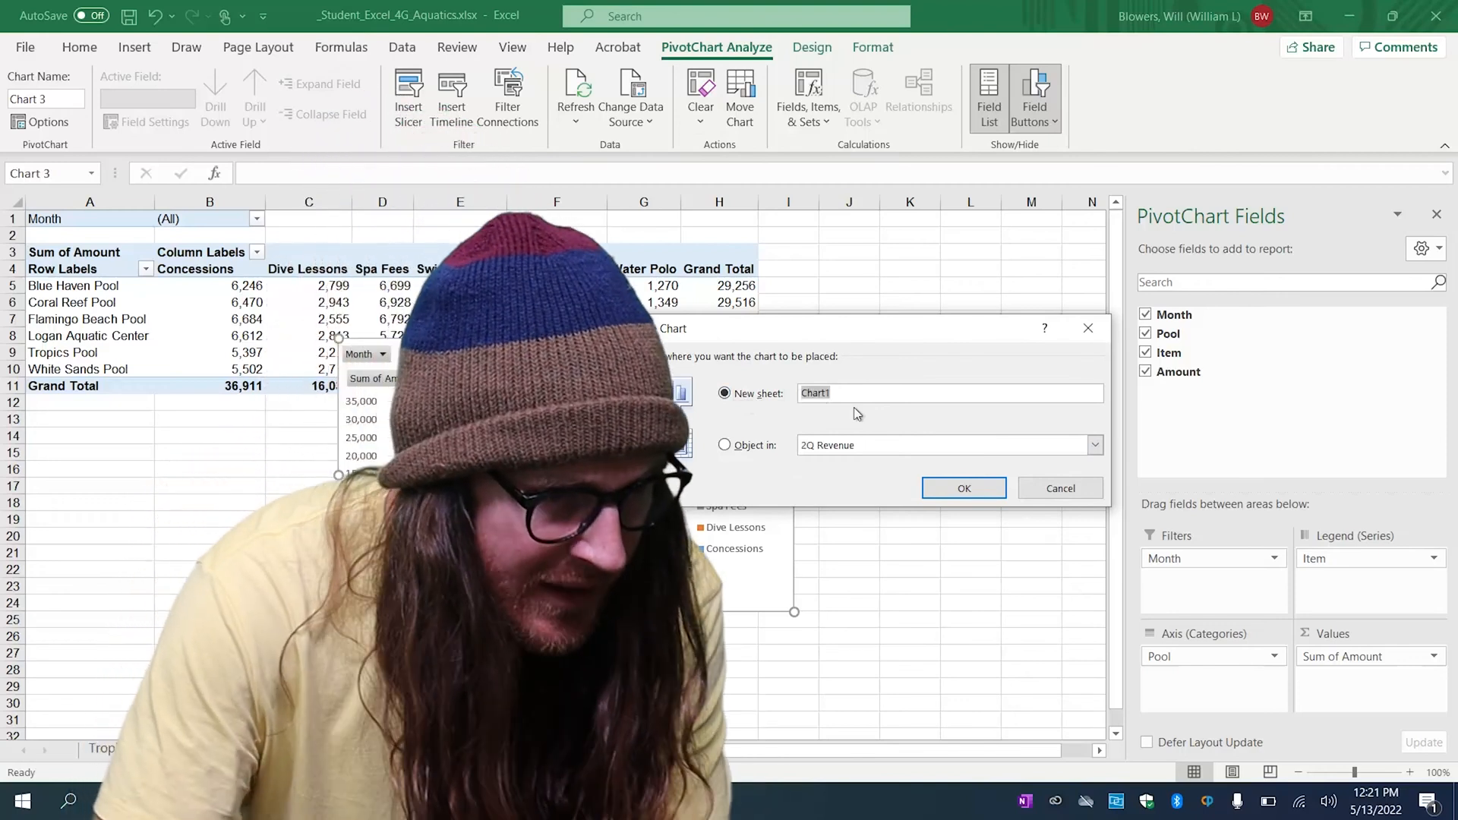
type("2Q ")
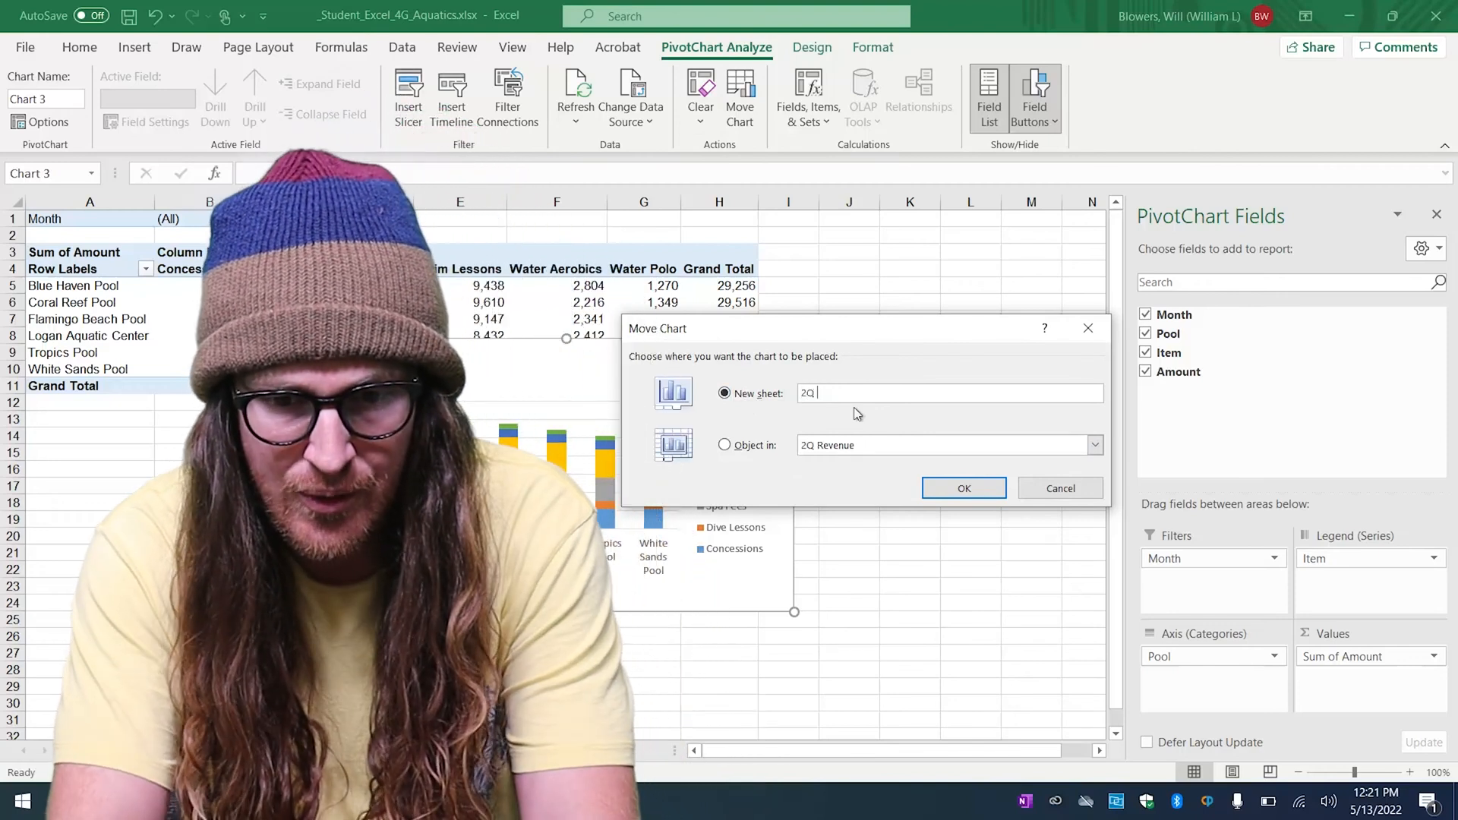
type("Revenue")
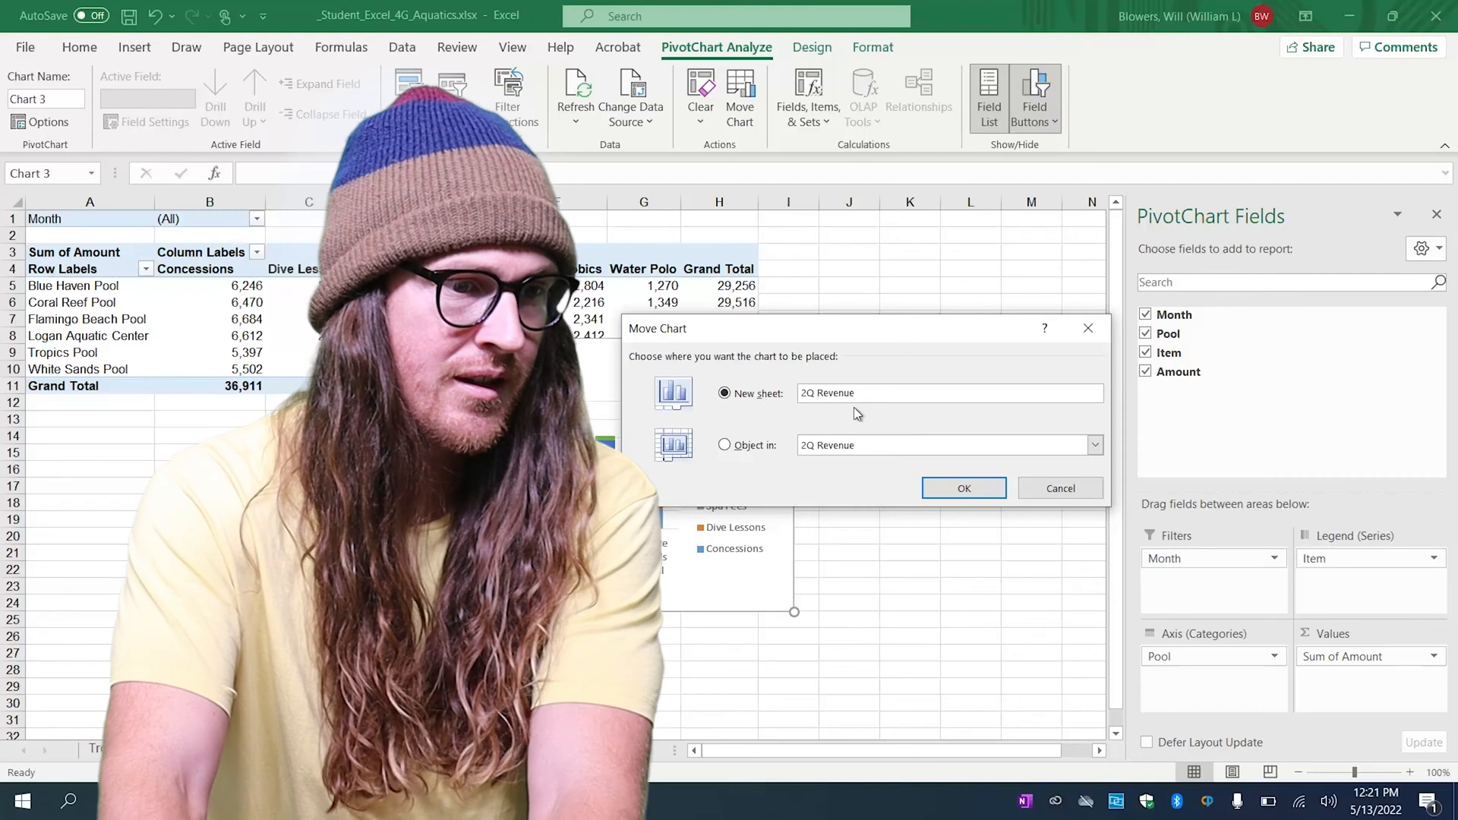
type(" Chart")
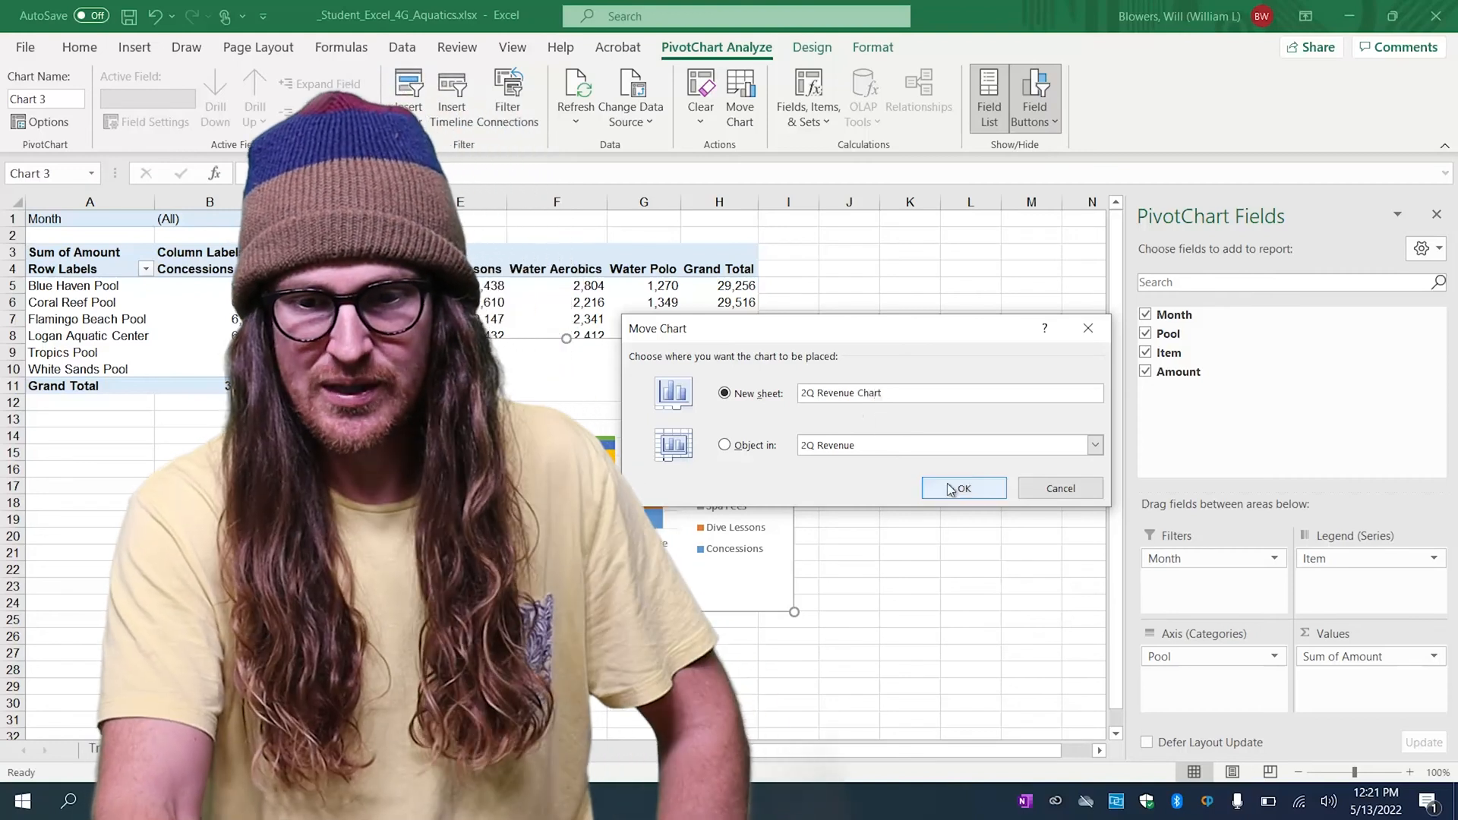
left_click(949, 488)
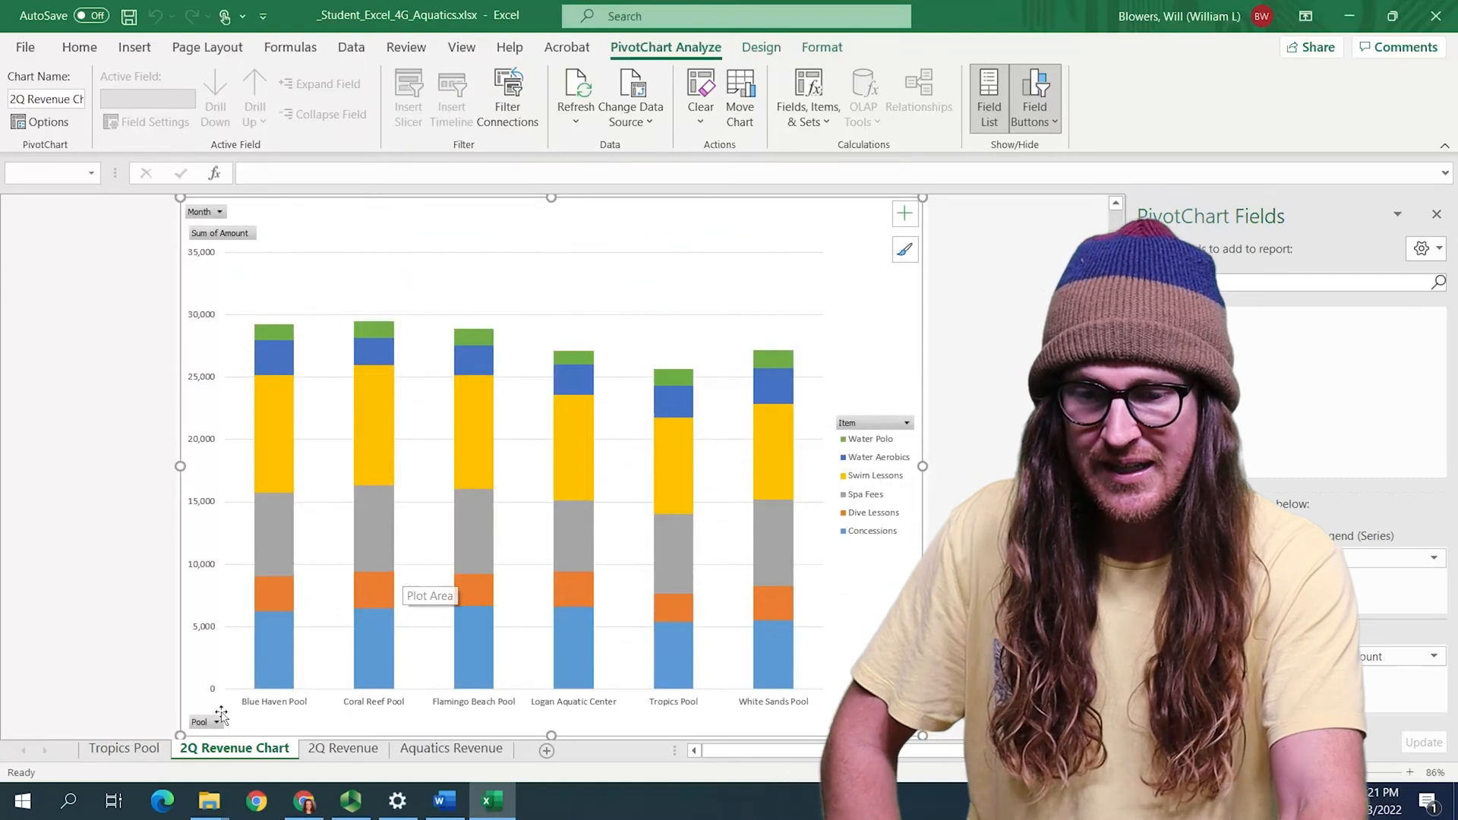
Switch to the Word instructions and highlight the text of step 6 in yellow.
left_click(446, 811)
scroll(572, 596, "down", 1)
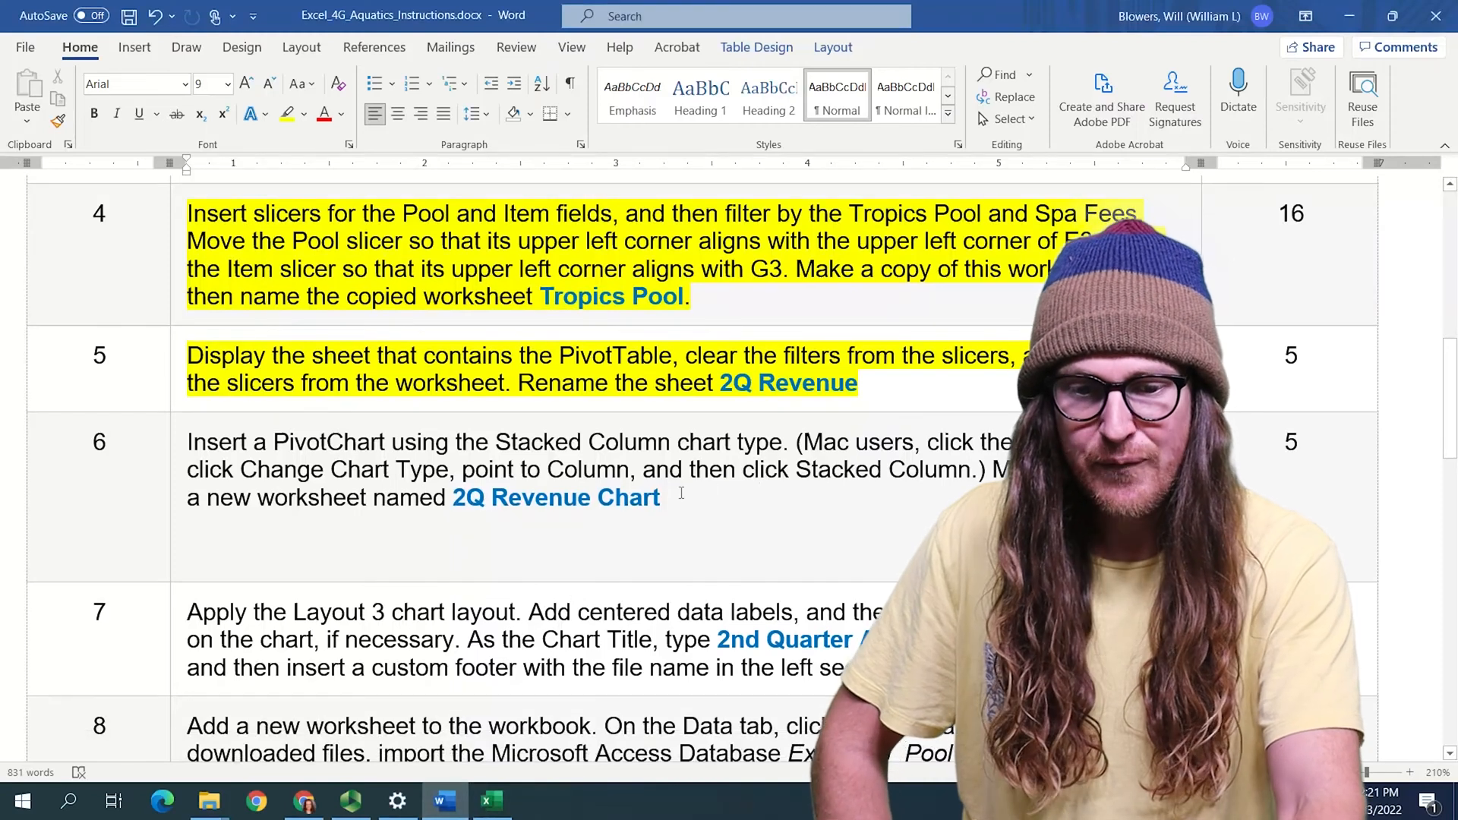
left_click_drag(628, 494, 187, 441)
scroll(495, 268, "down", 2)
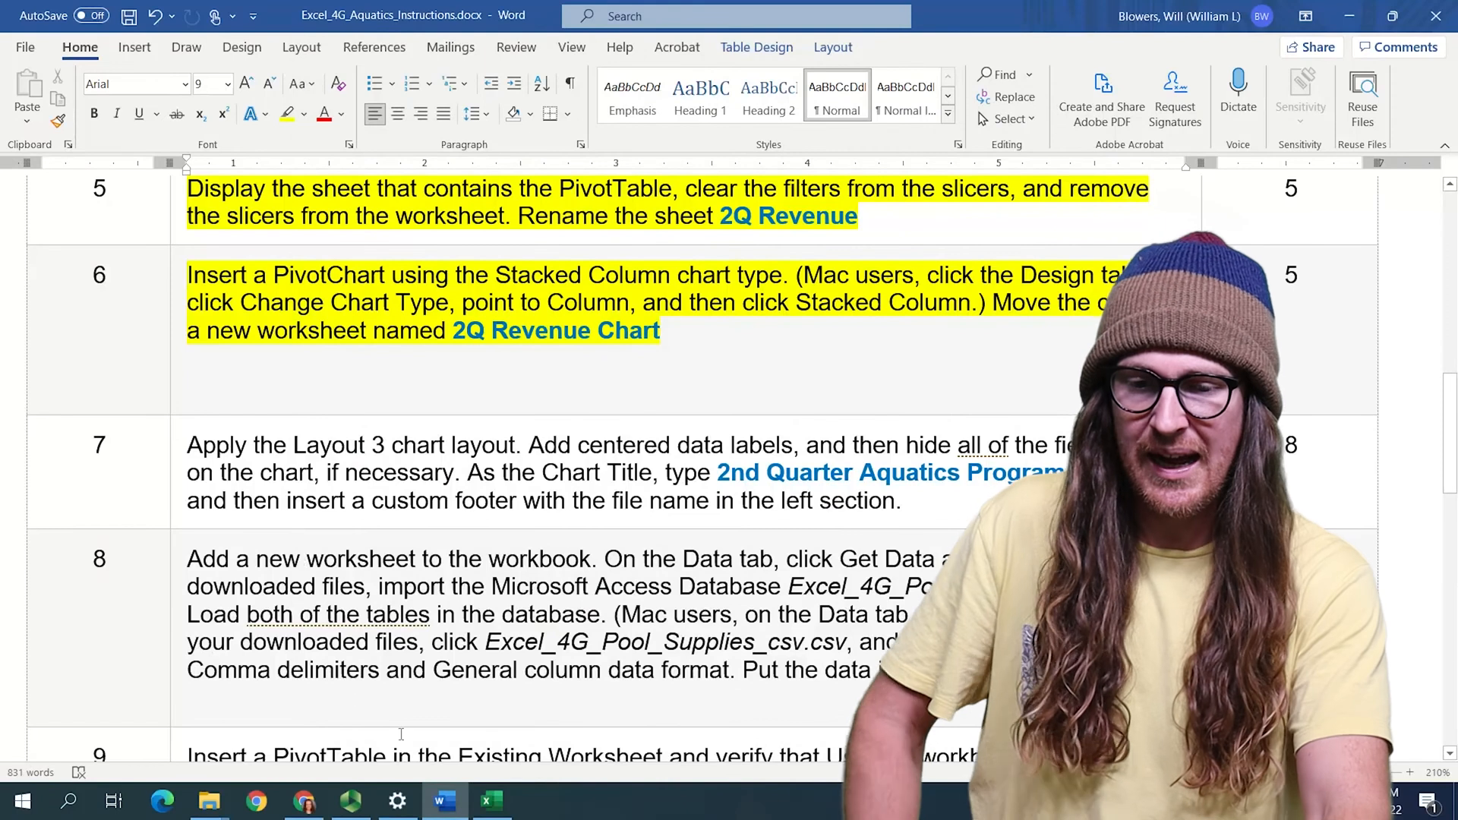
Switch to Excel, apply the Layout 3 chart layout to the PivotChart, and add data labels to its columns.
left_click(489, 814)
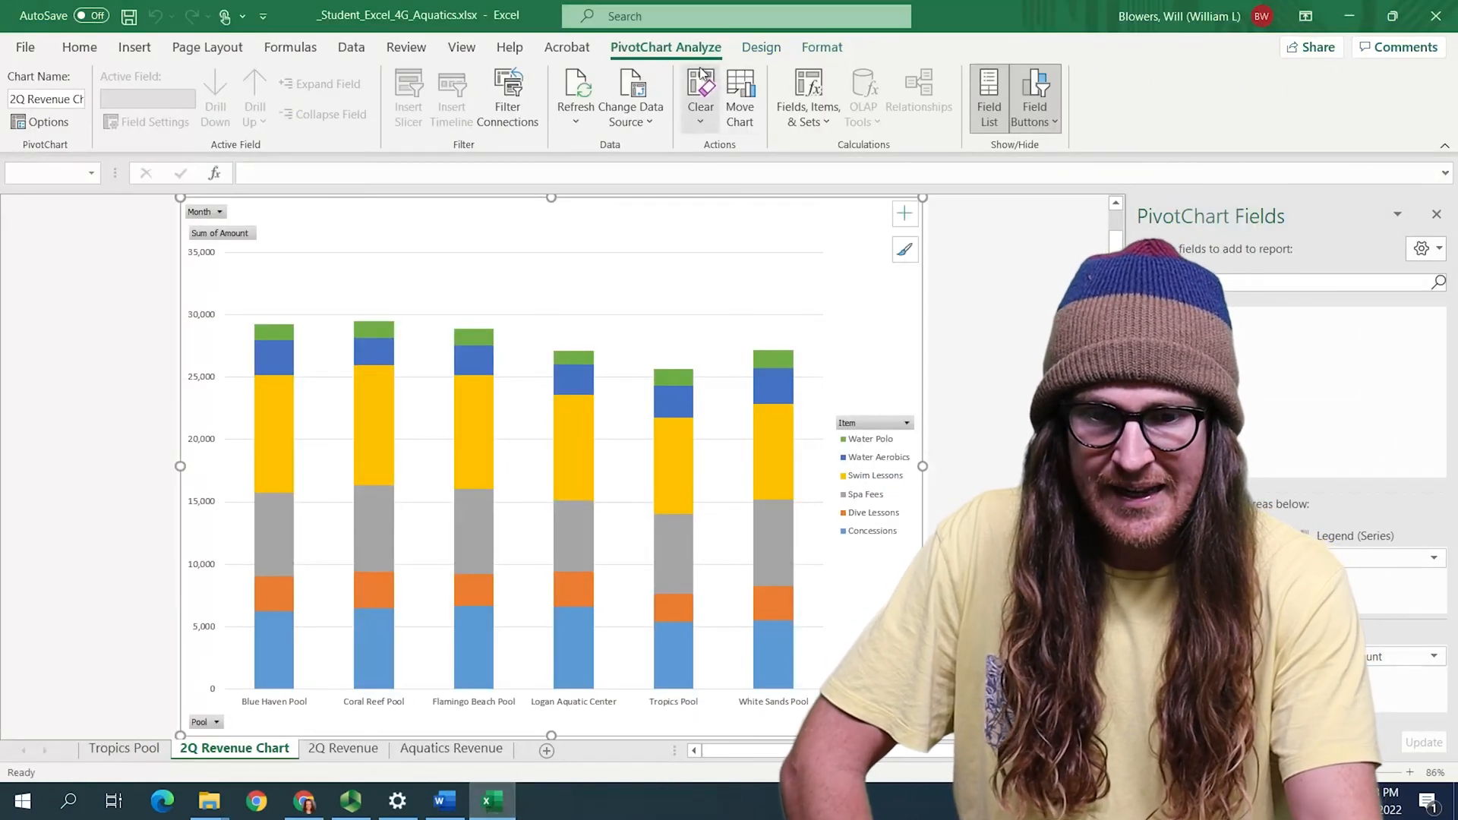
left_click(745, 54)
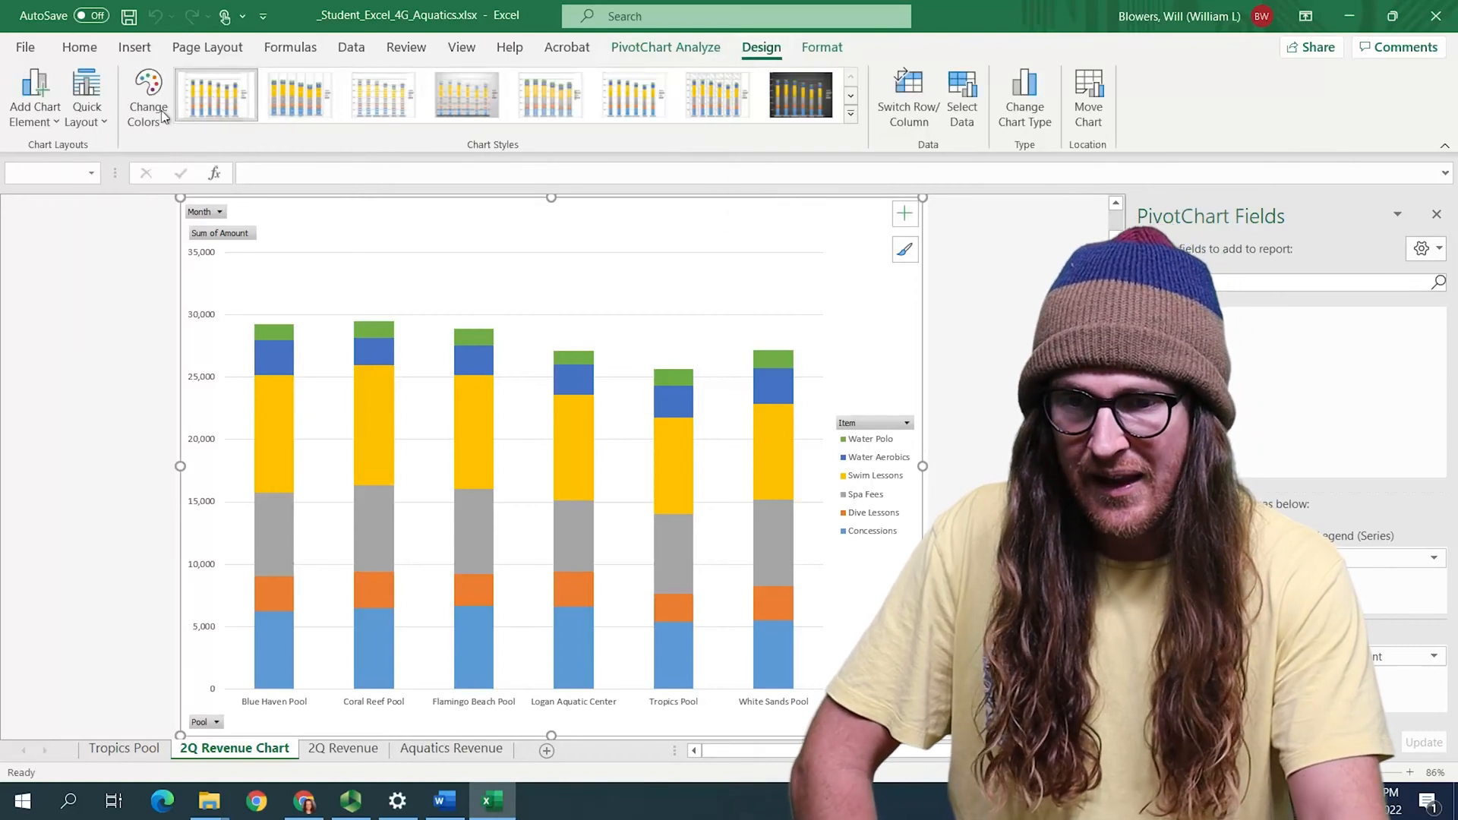
left_click(90, 120)
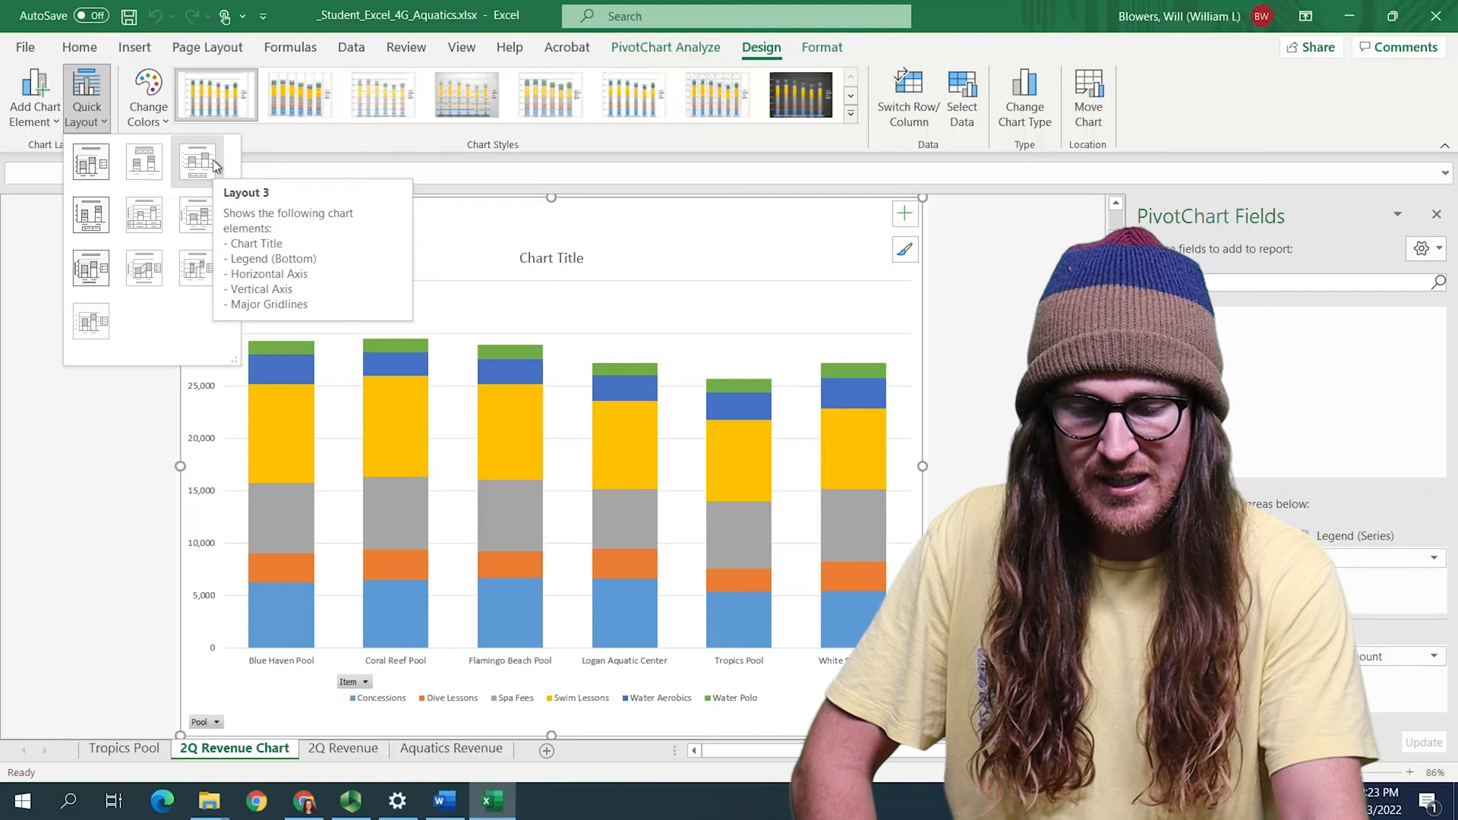
left_click(213, 161)
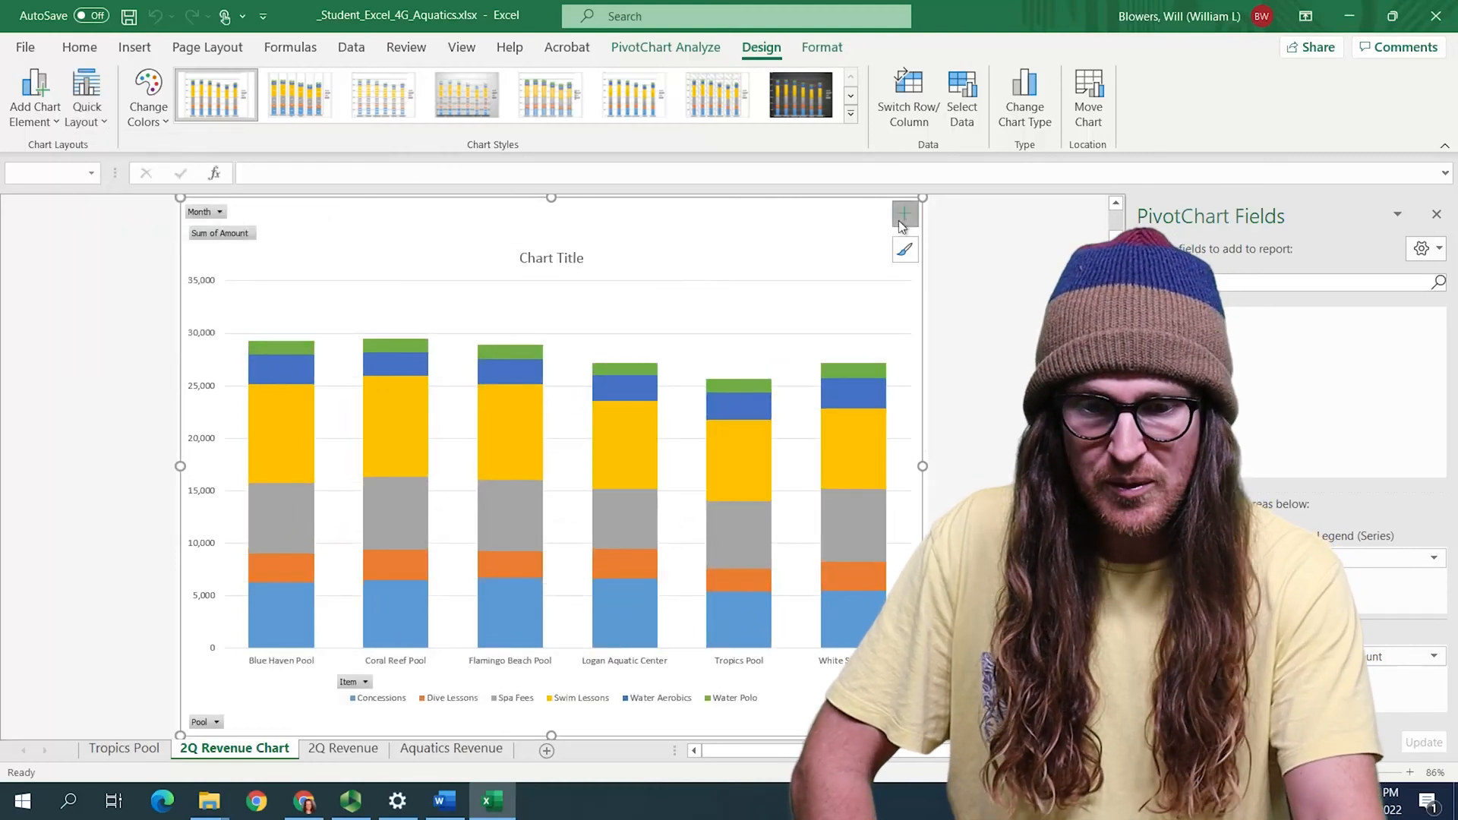
left_click(900, 218)
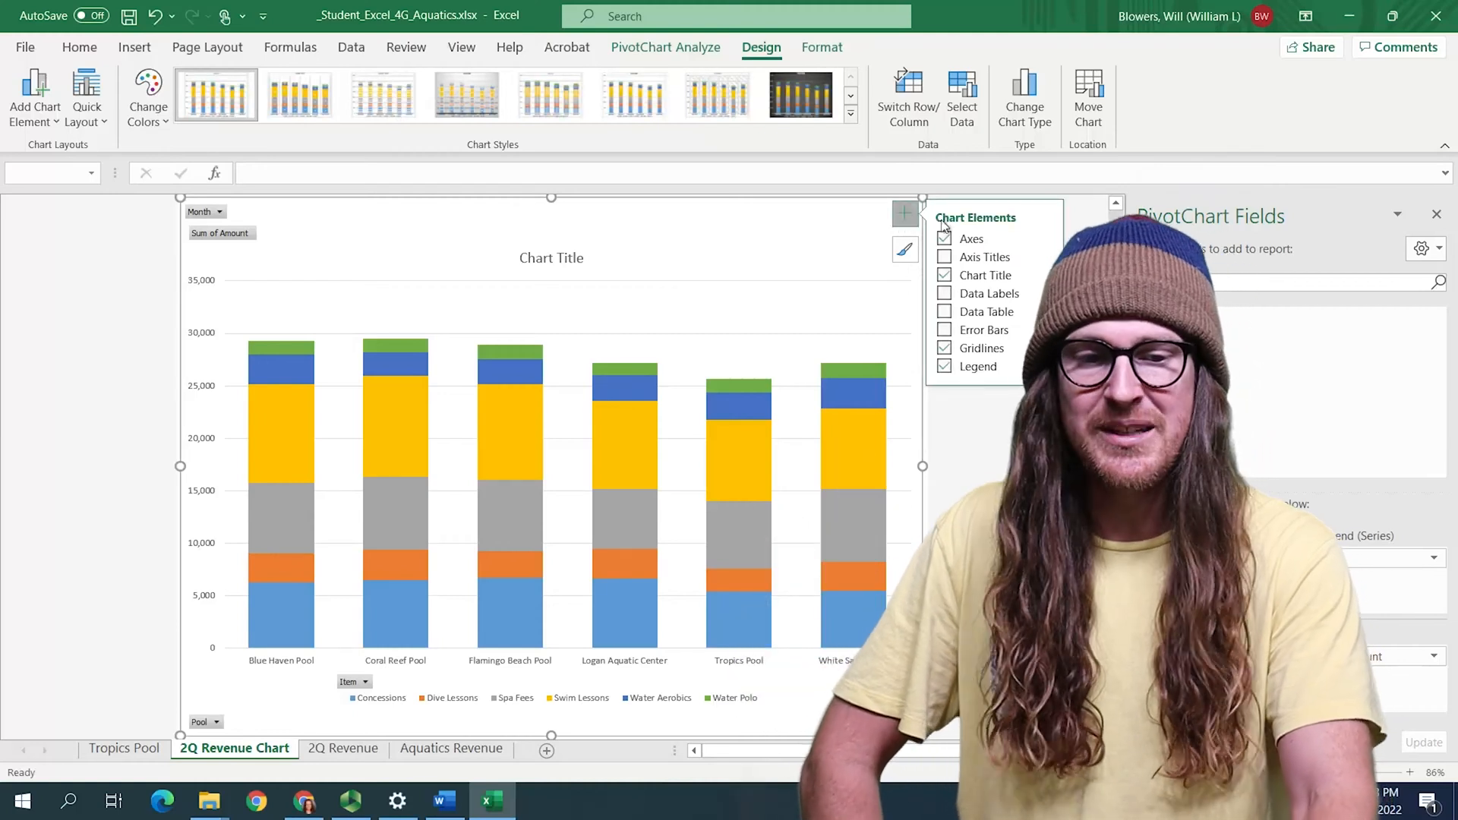
left_click(945, 295)
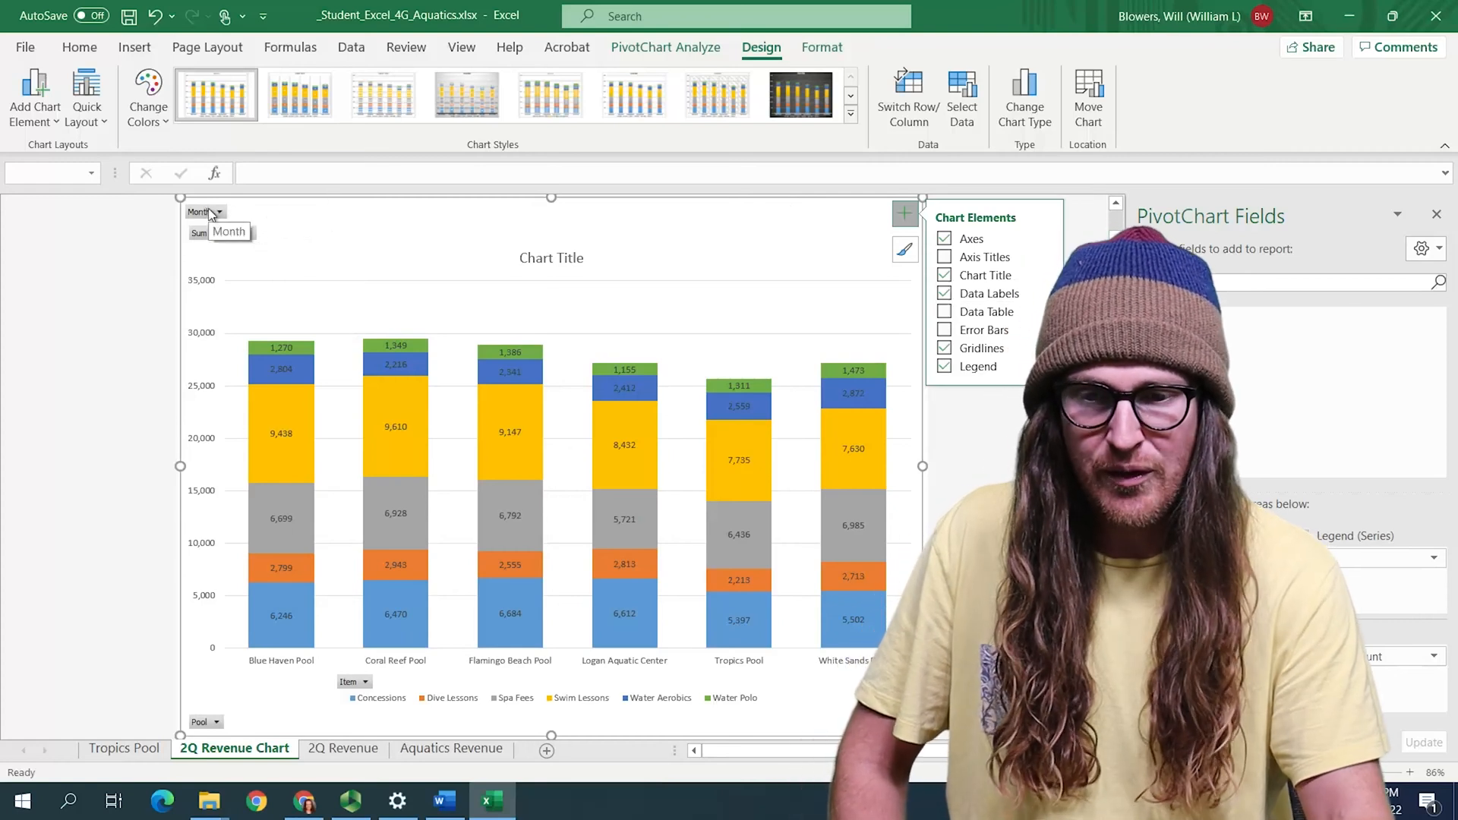
Hide the report filter field button and all remaining field buttons on the PivotChart.
right_click(210, 214)
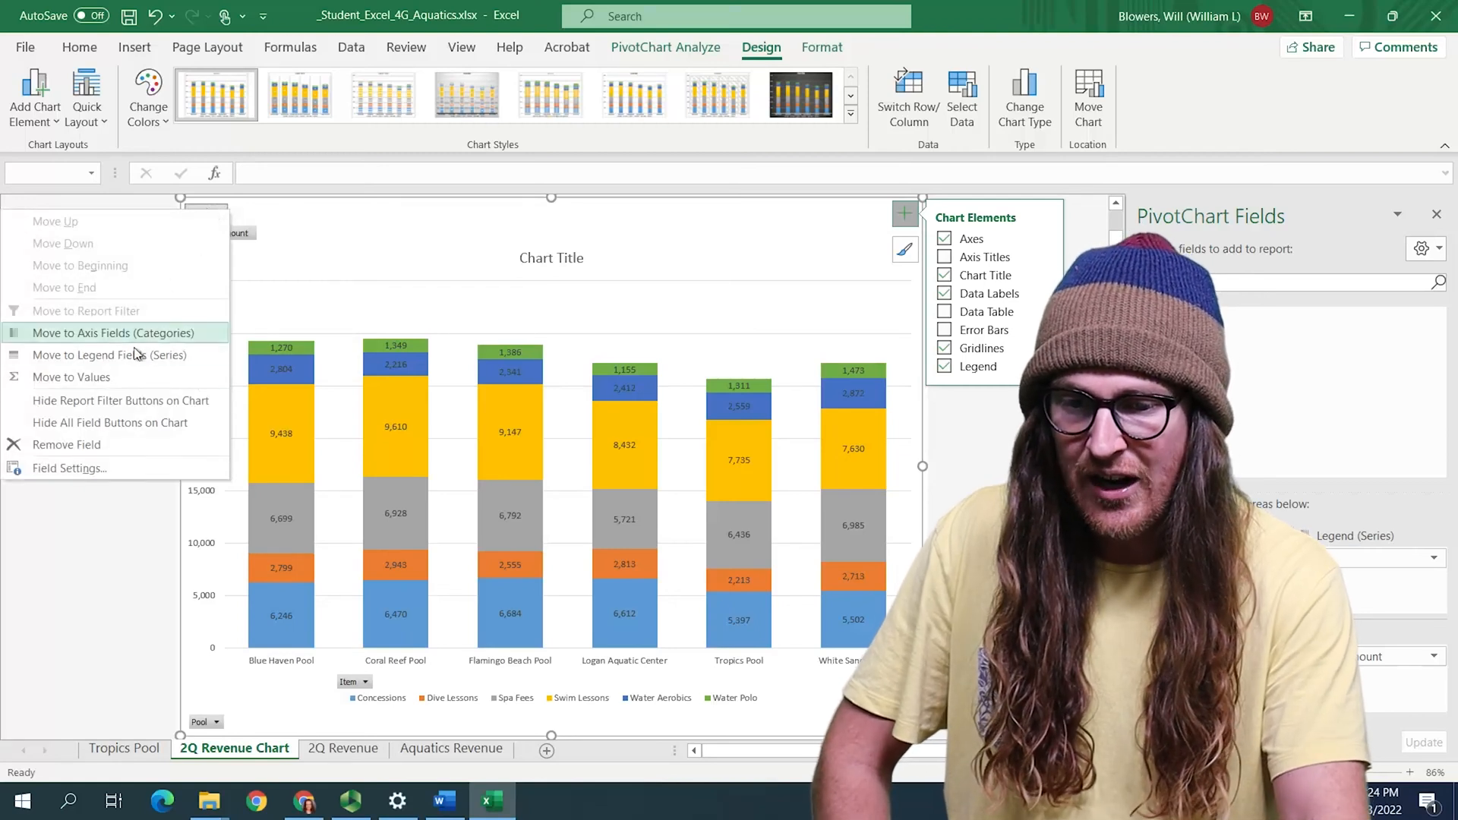
left_click(122, 400)
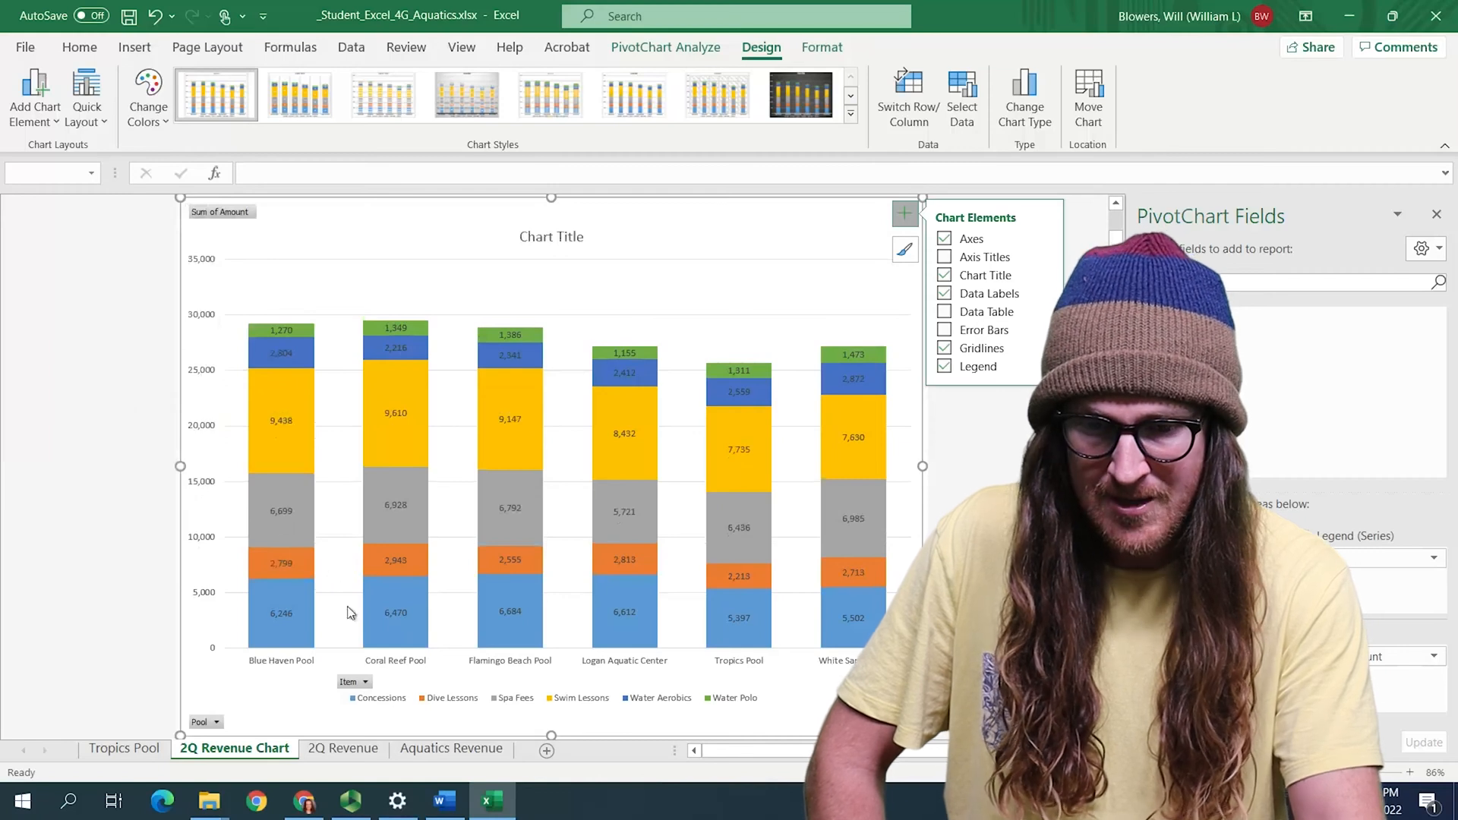
right_click(224, 213)
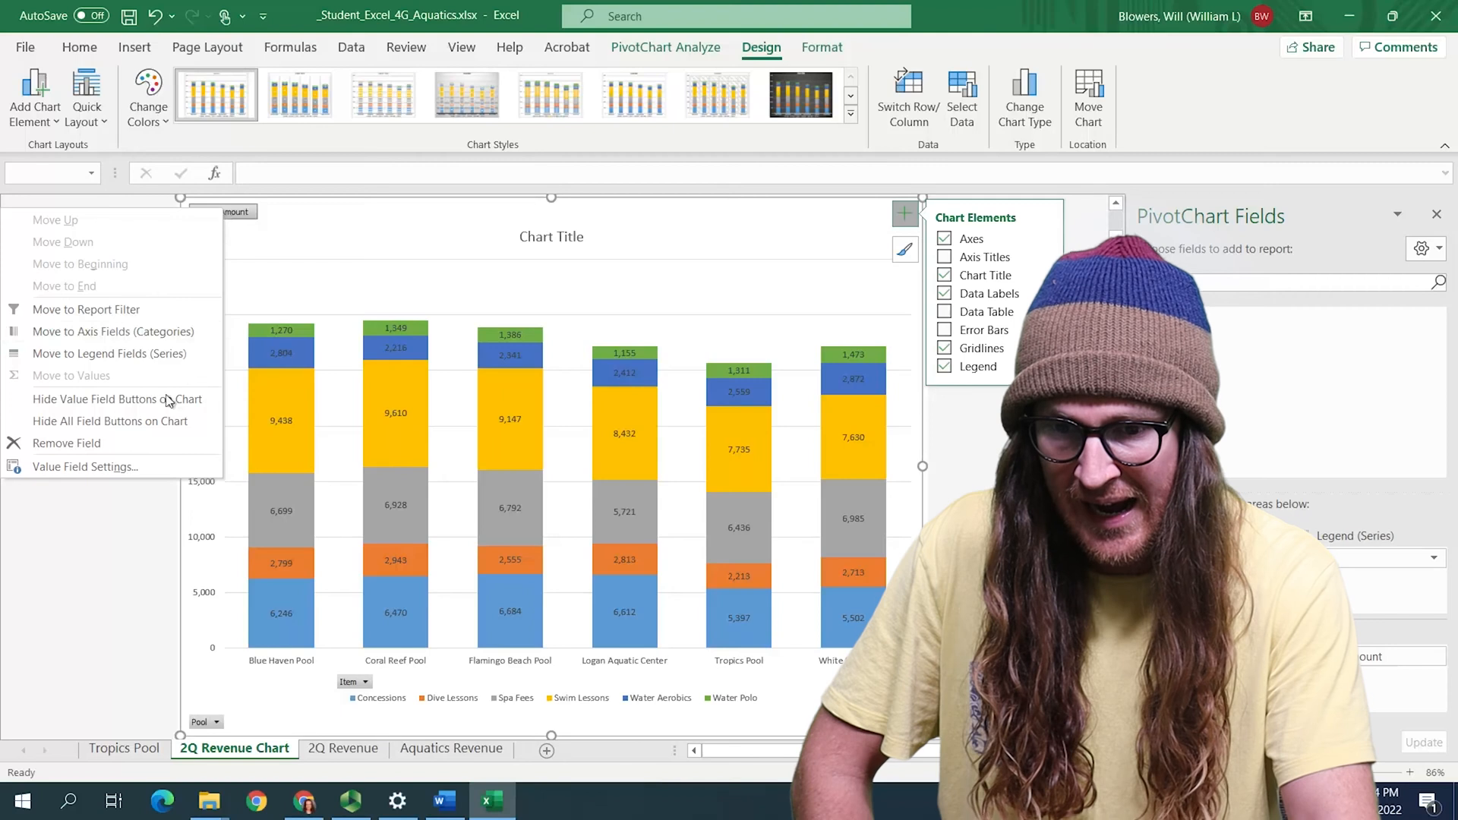
left_click(157, 422)
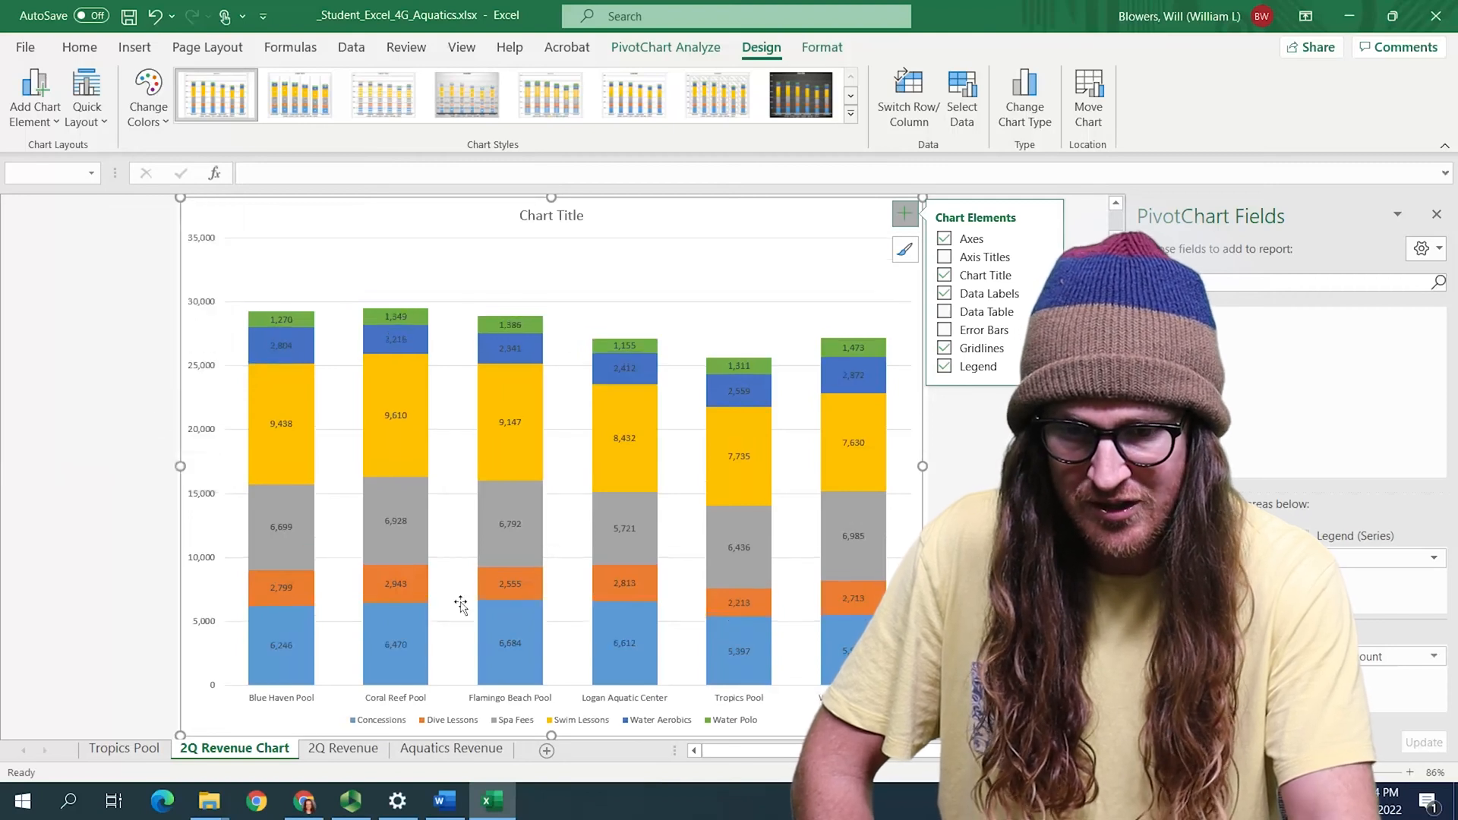
Check step 7 in the Word instructions, and set the Excel chart title to 2nd Quarter Aquatics Program Revenue.
left_click(453, 797)
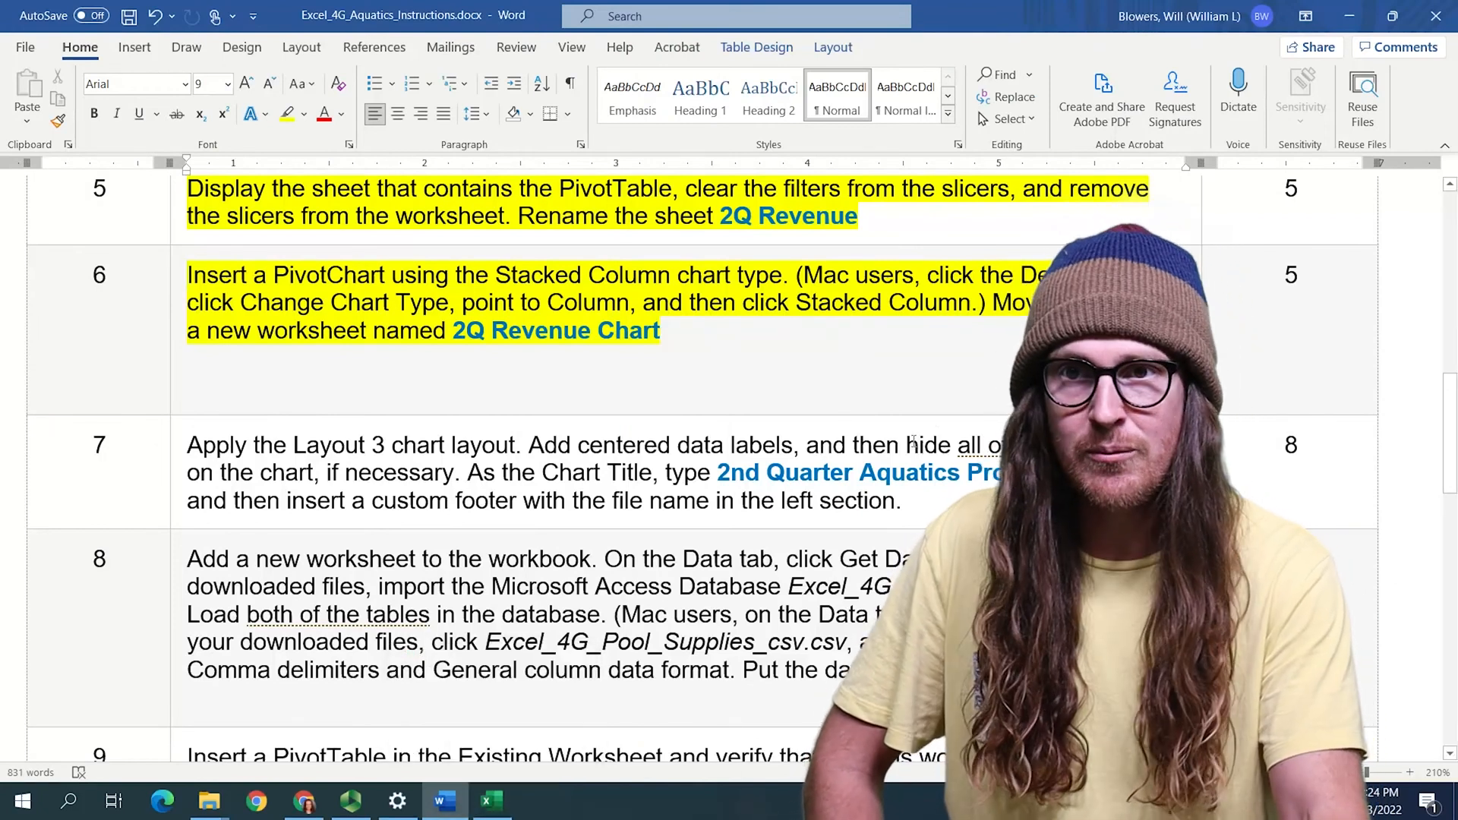
left_click(478, 811)
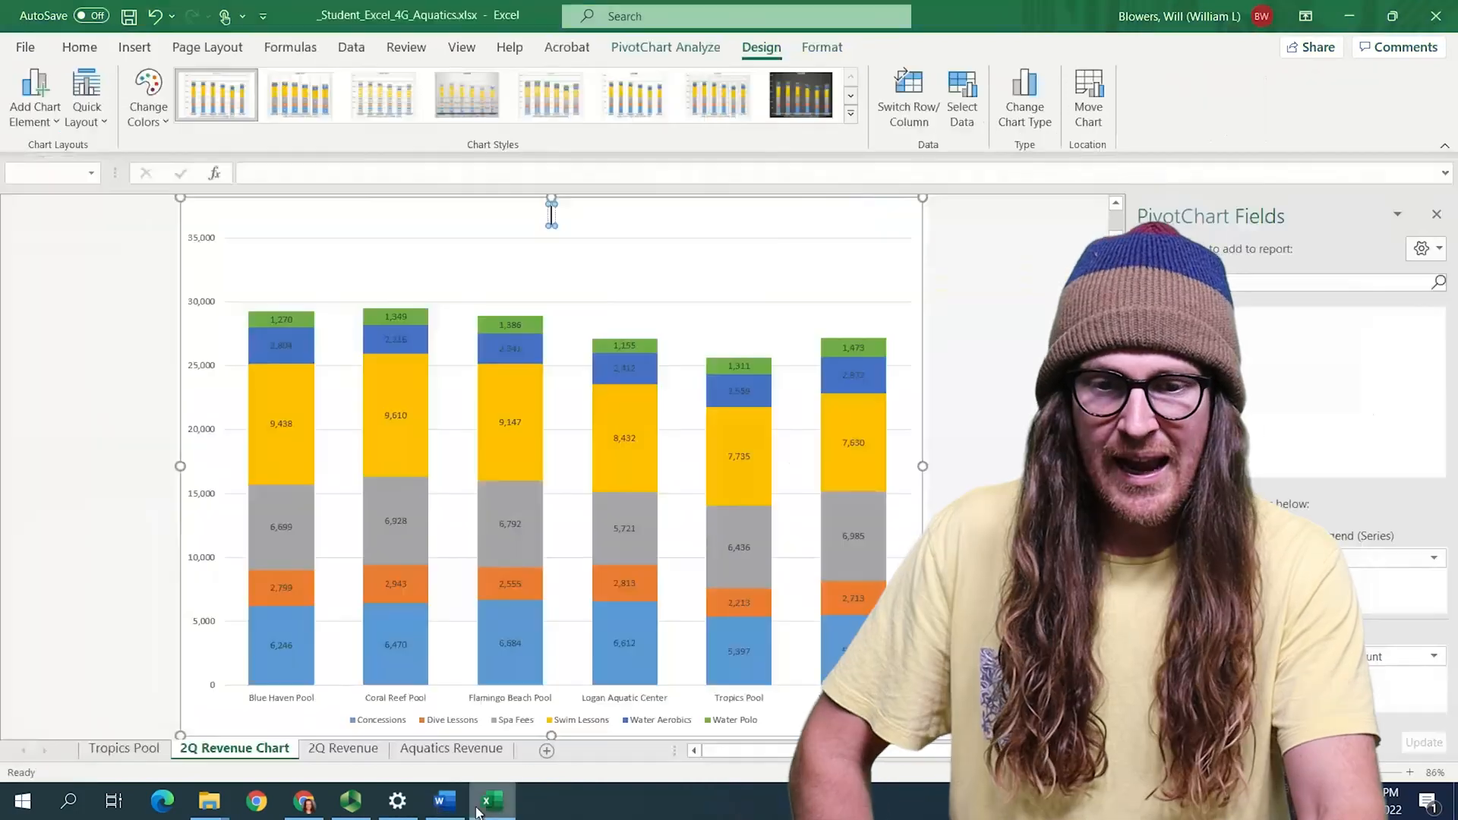
type("2nd Quarter")
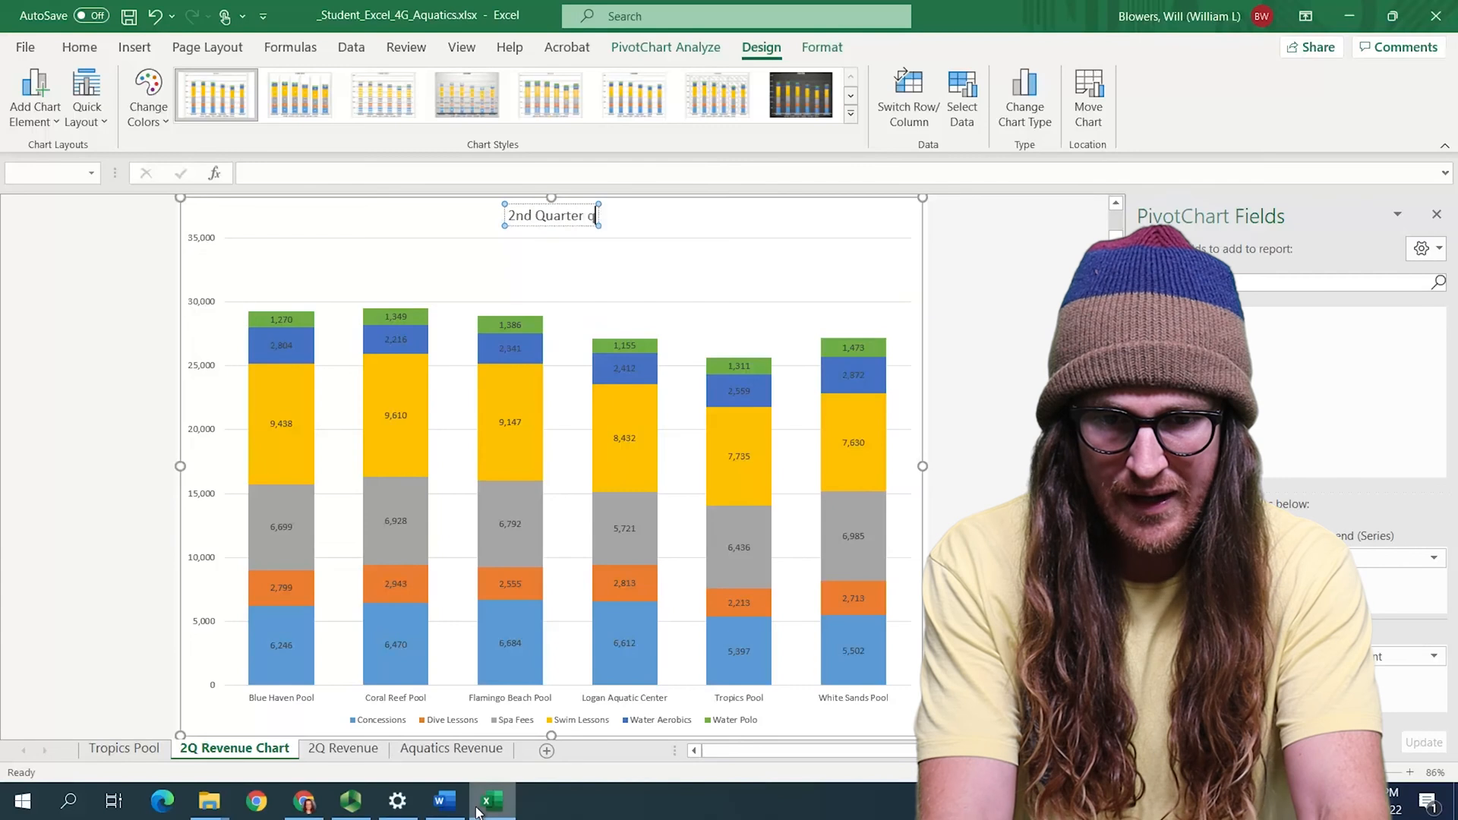
type(" Aquatics Pr")
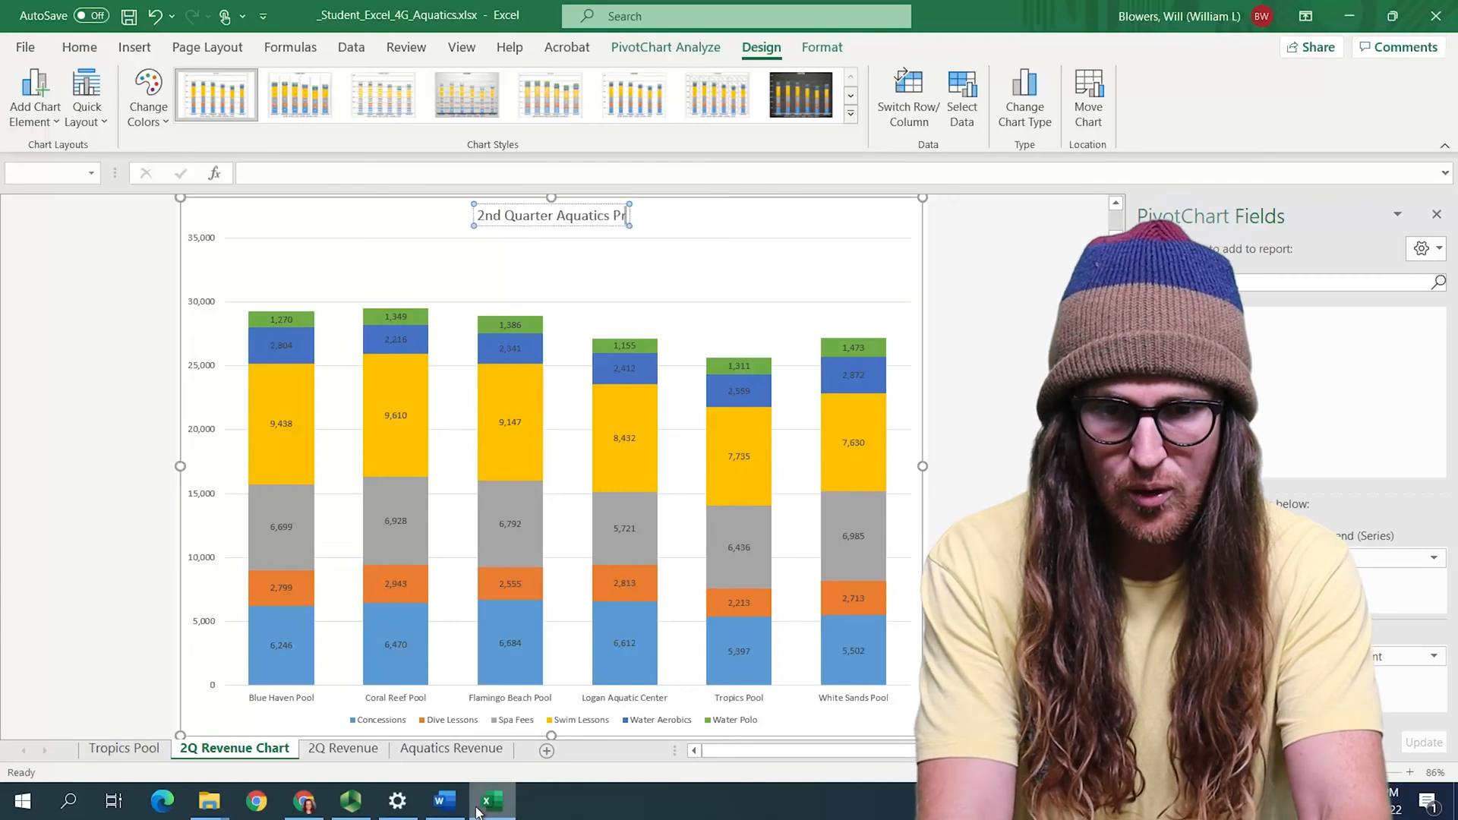
type("ogram Revenue")
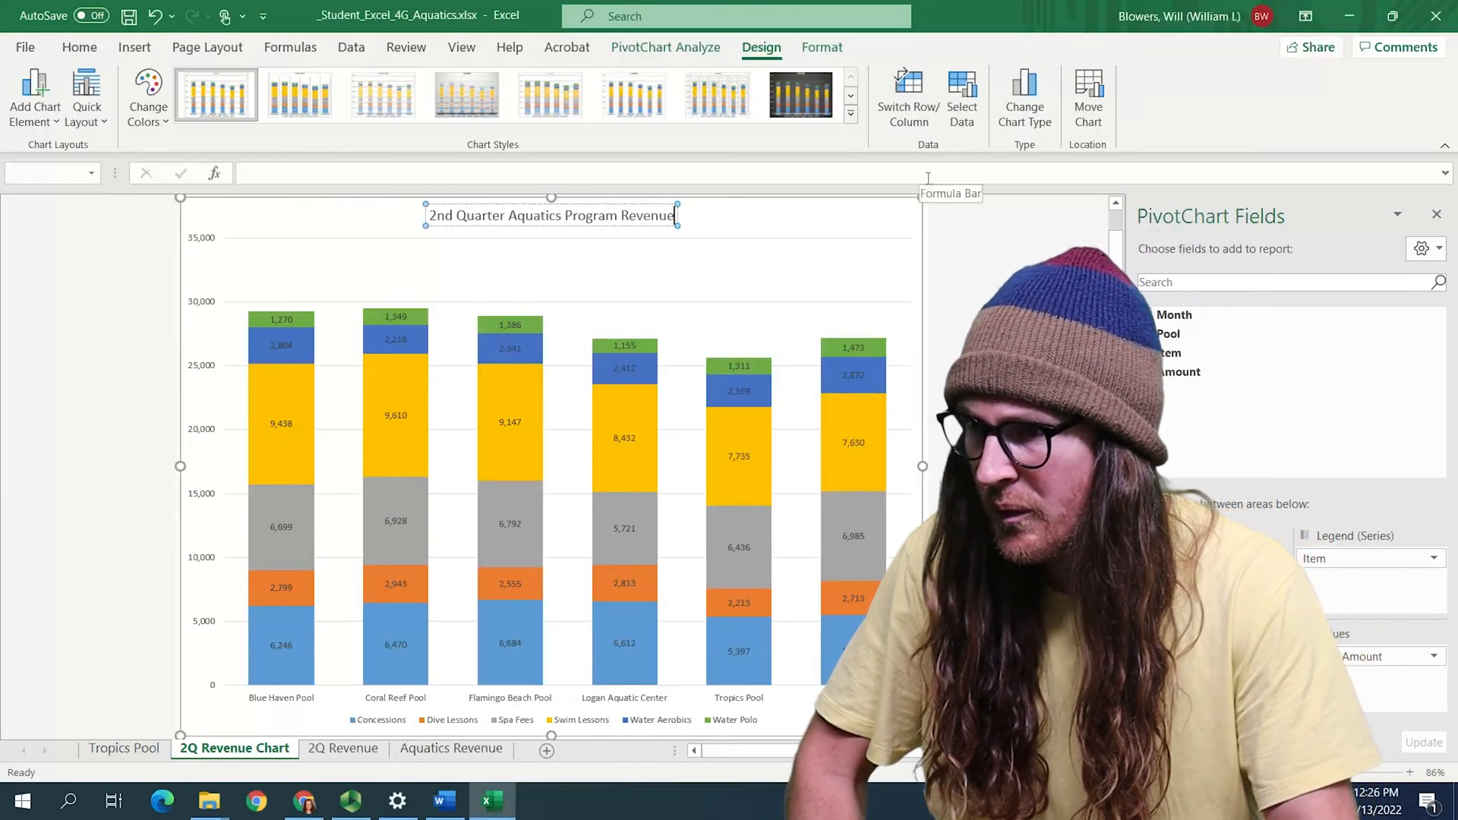
Insert a custom footer with the file name in the left section of the 2Q Revenue Chart sheet.
left_click(237, 48)
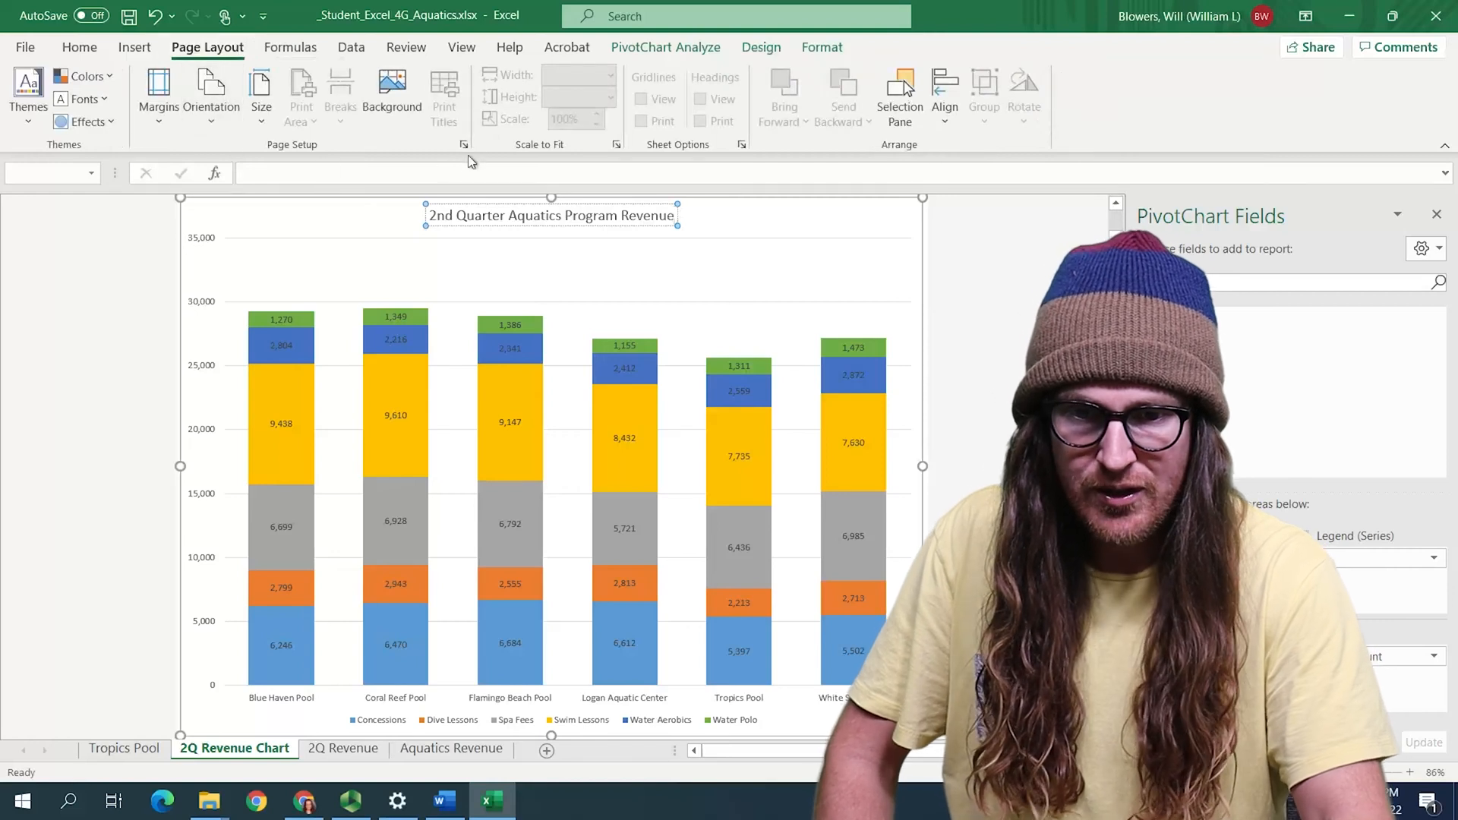
left_click(468, 149)
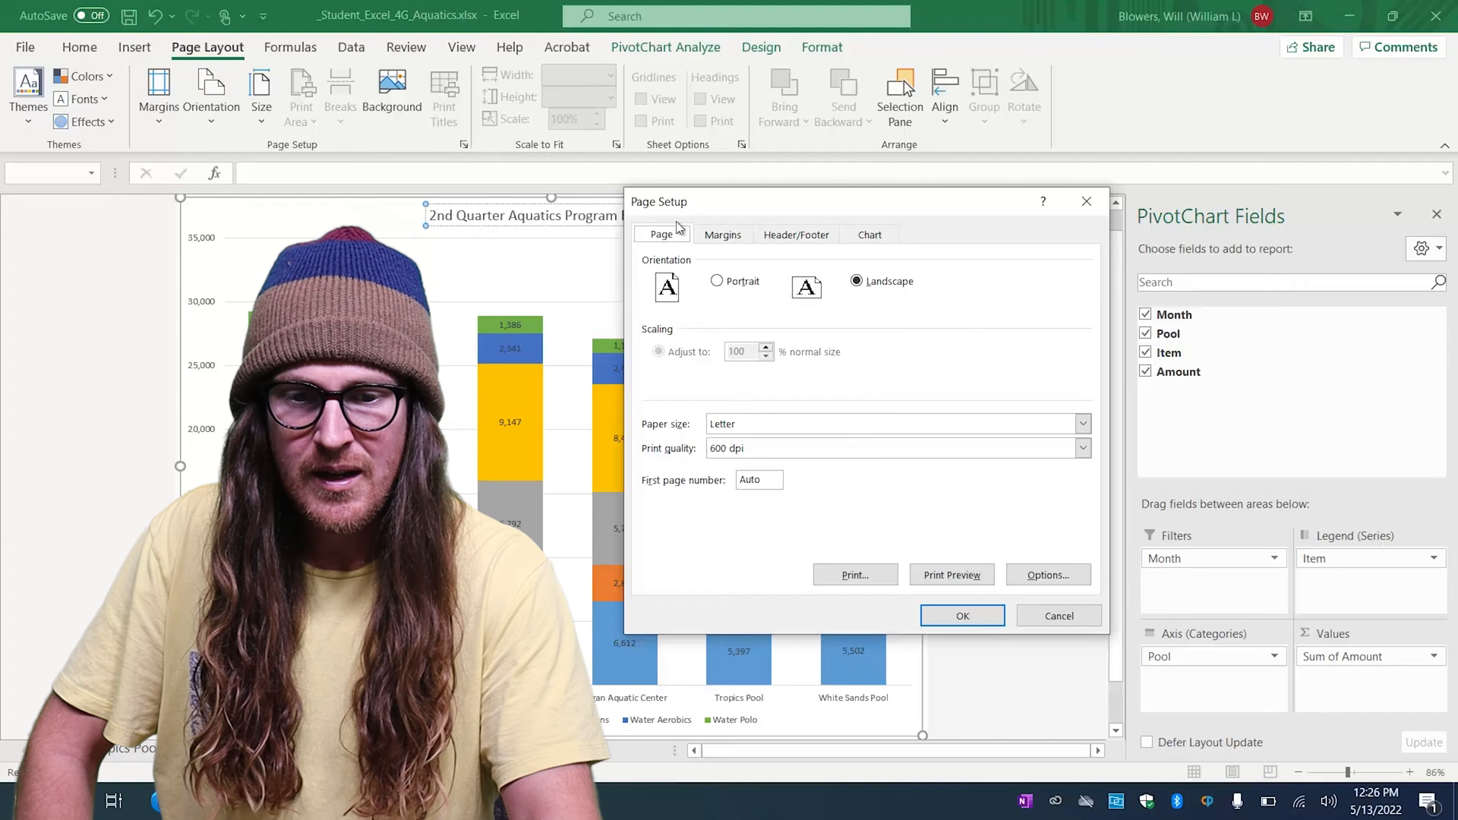
left_click(783, 238)
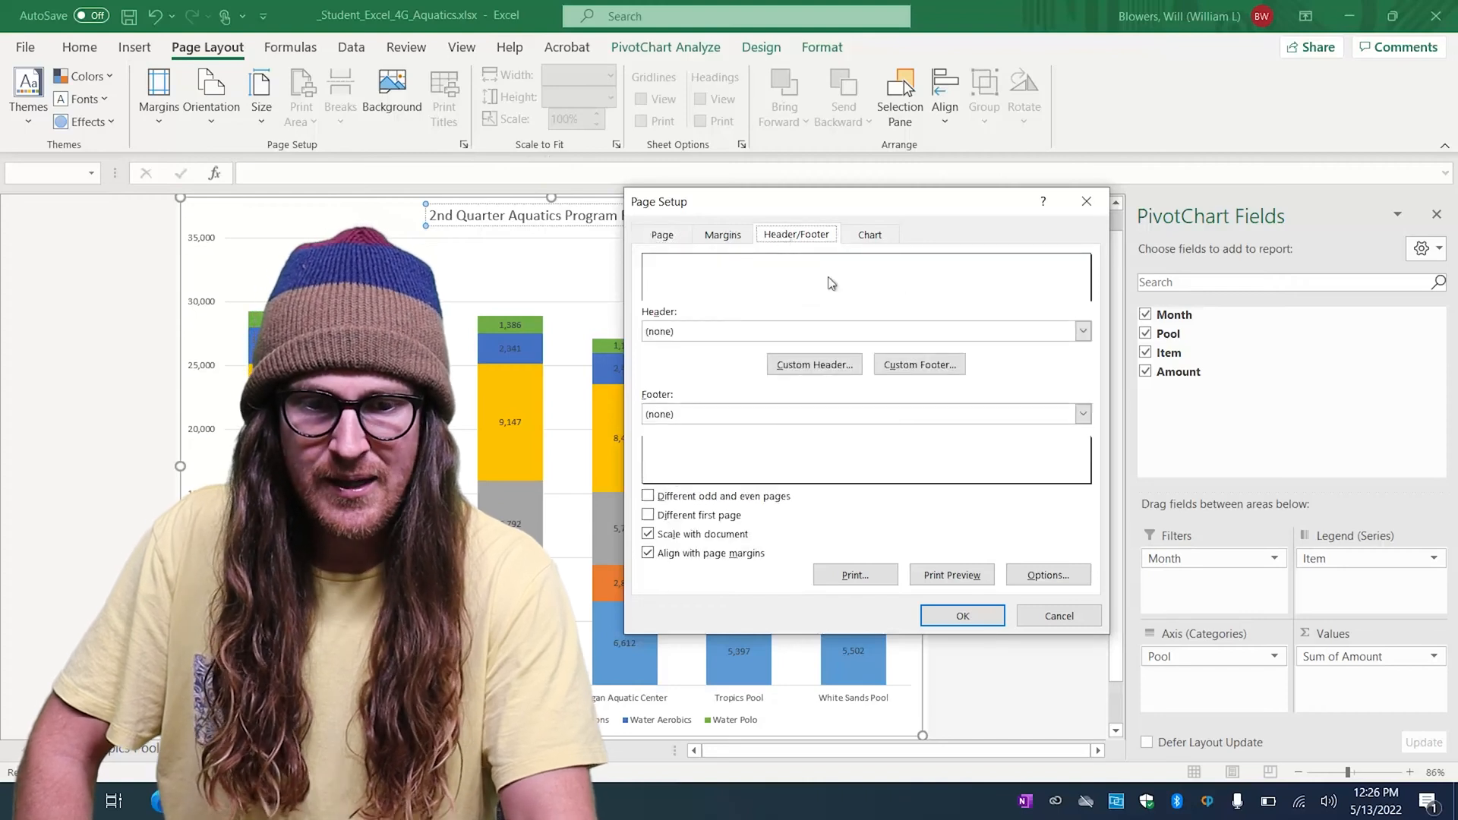
left_click(904, 367)
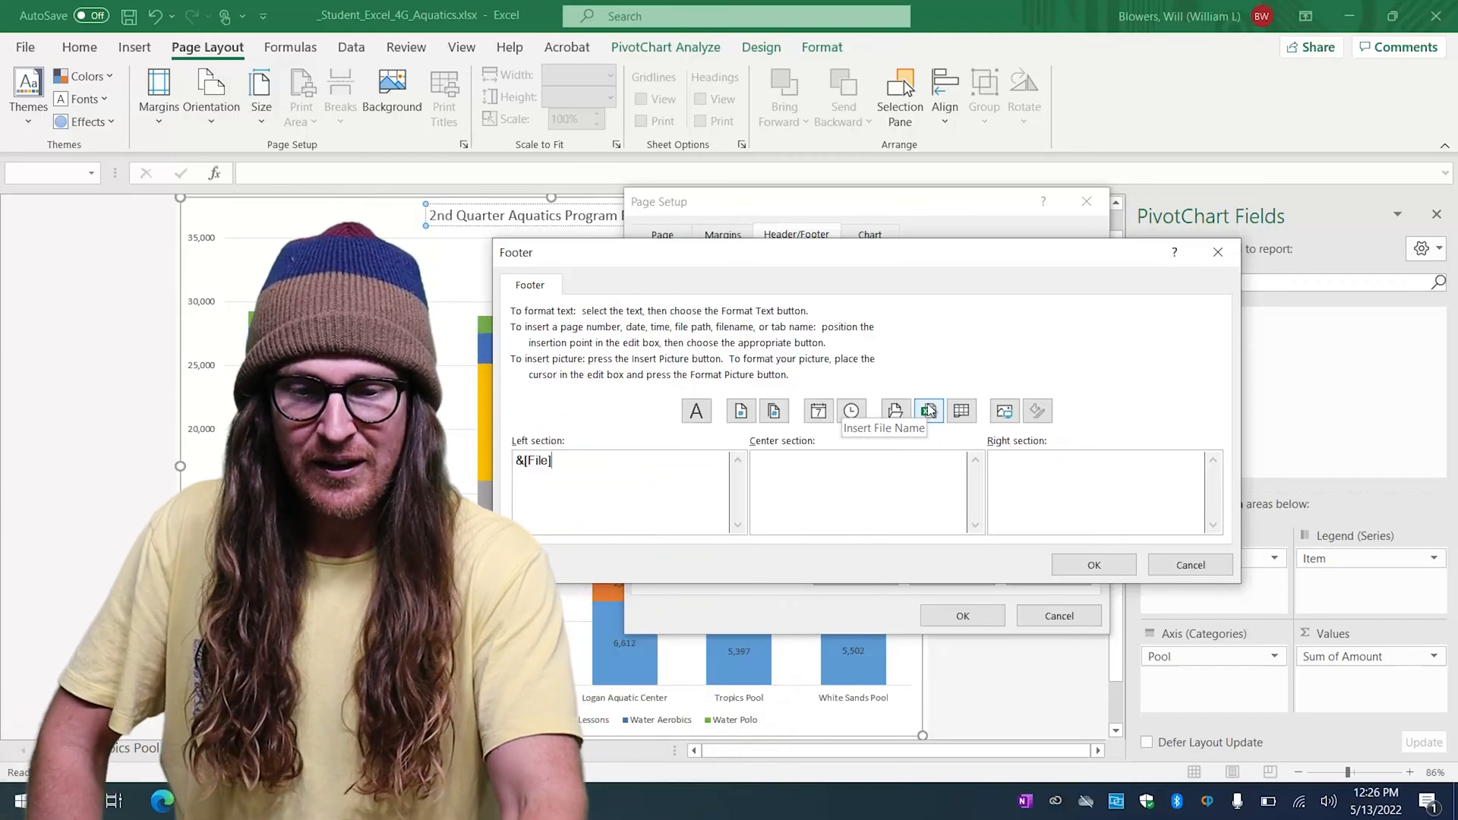
left_click(1084, 571)
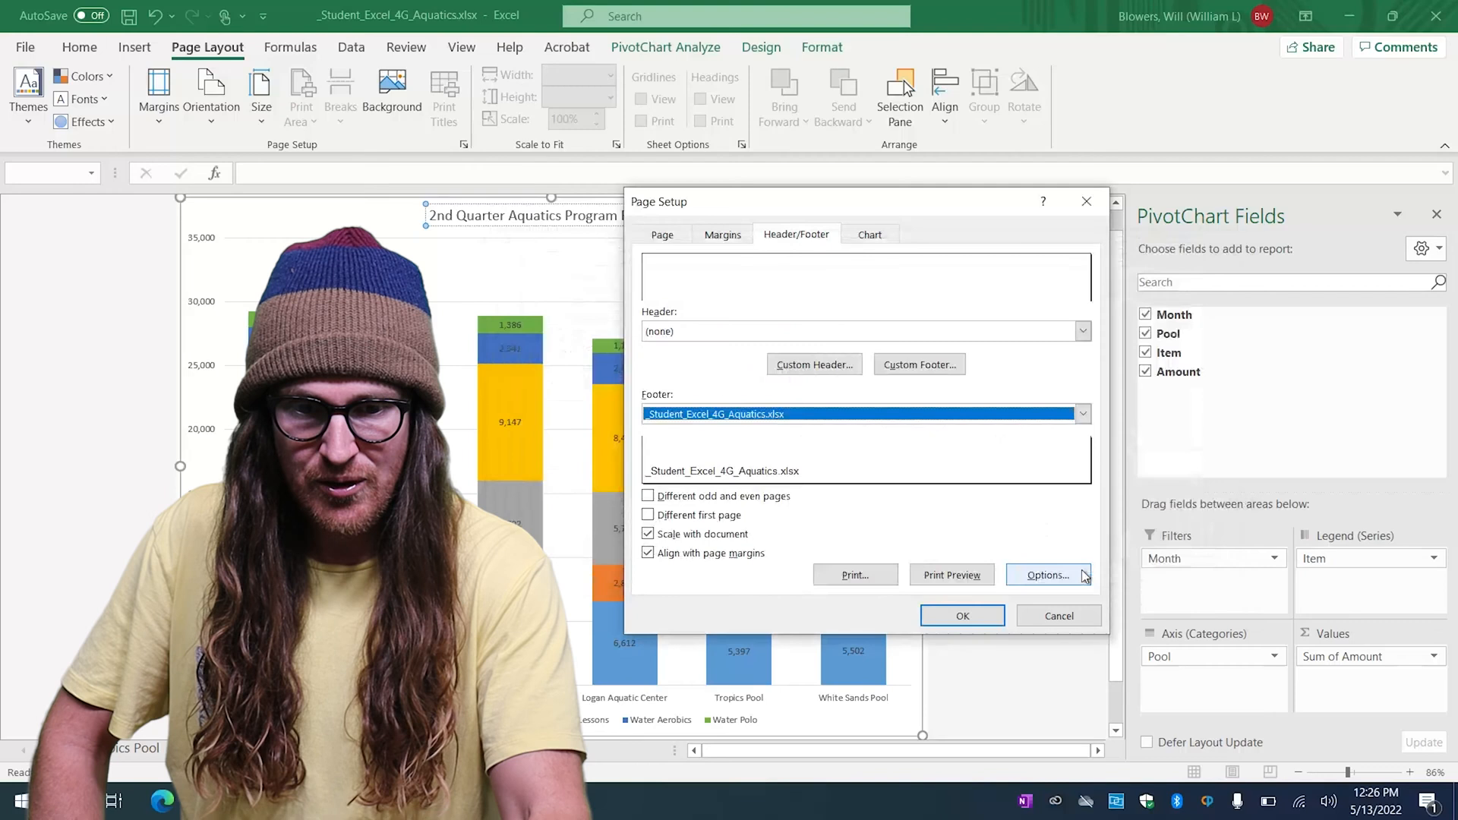
left_click(963, 615)
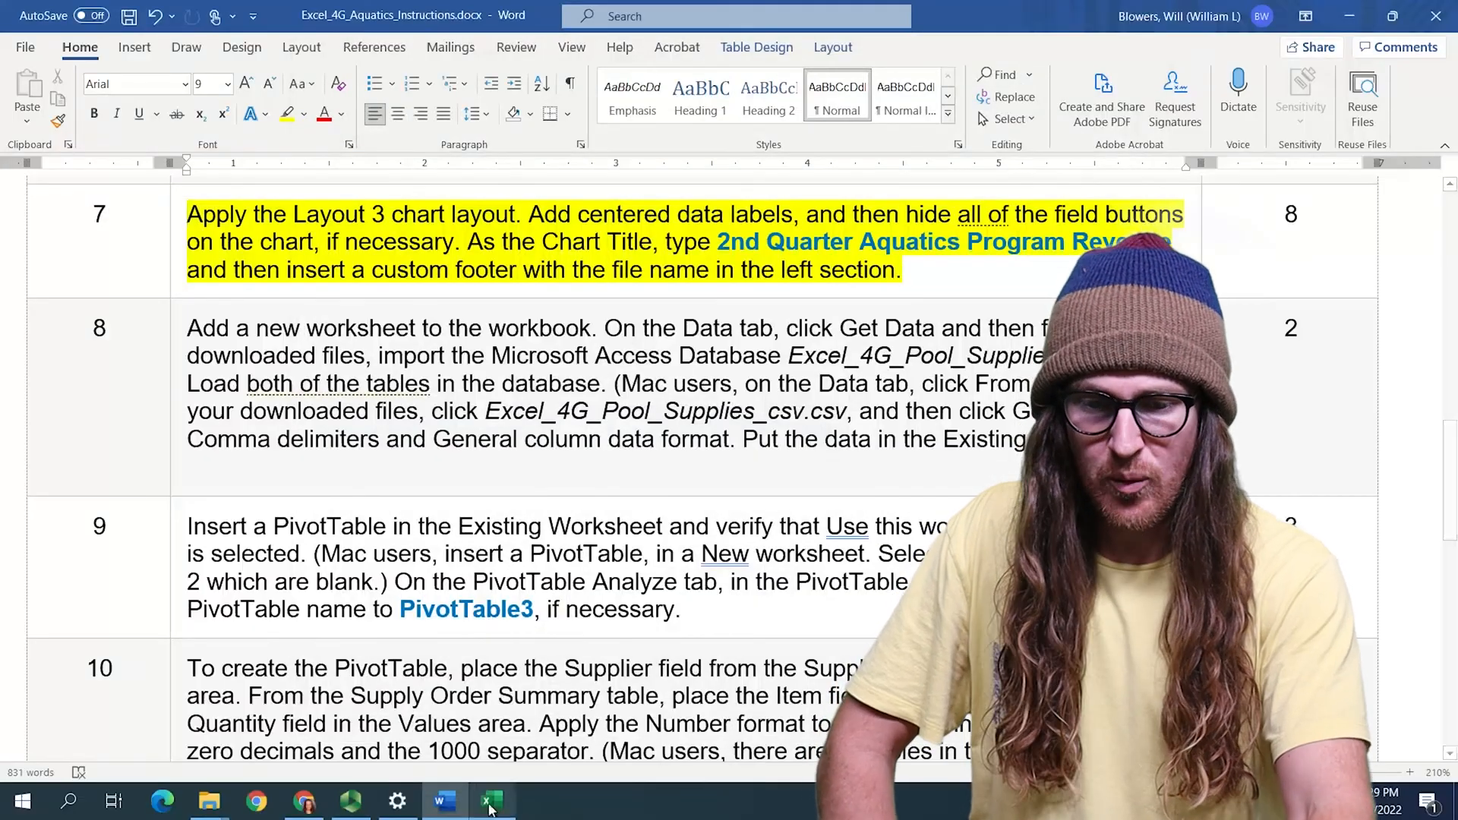
Switch to Excel and add a new worksheet after the 2Q Revenue Chart sheet.
left_click(490, 803)
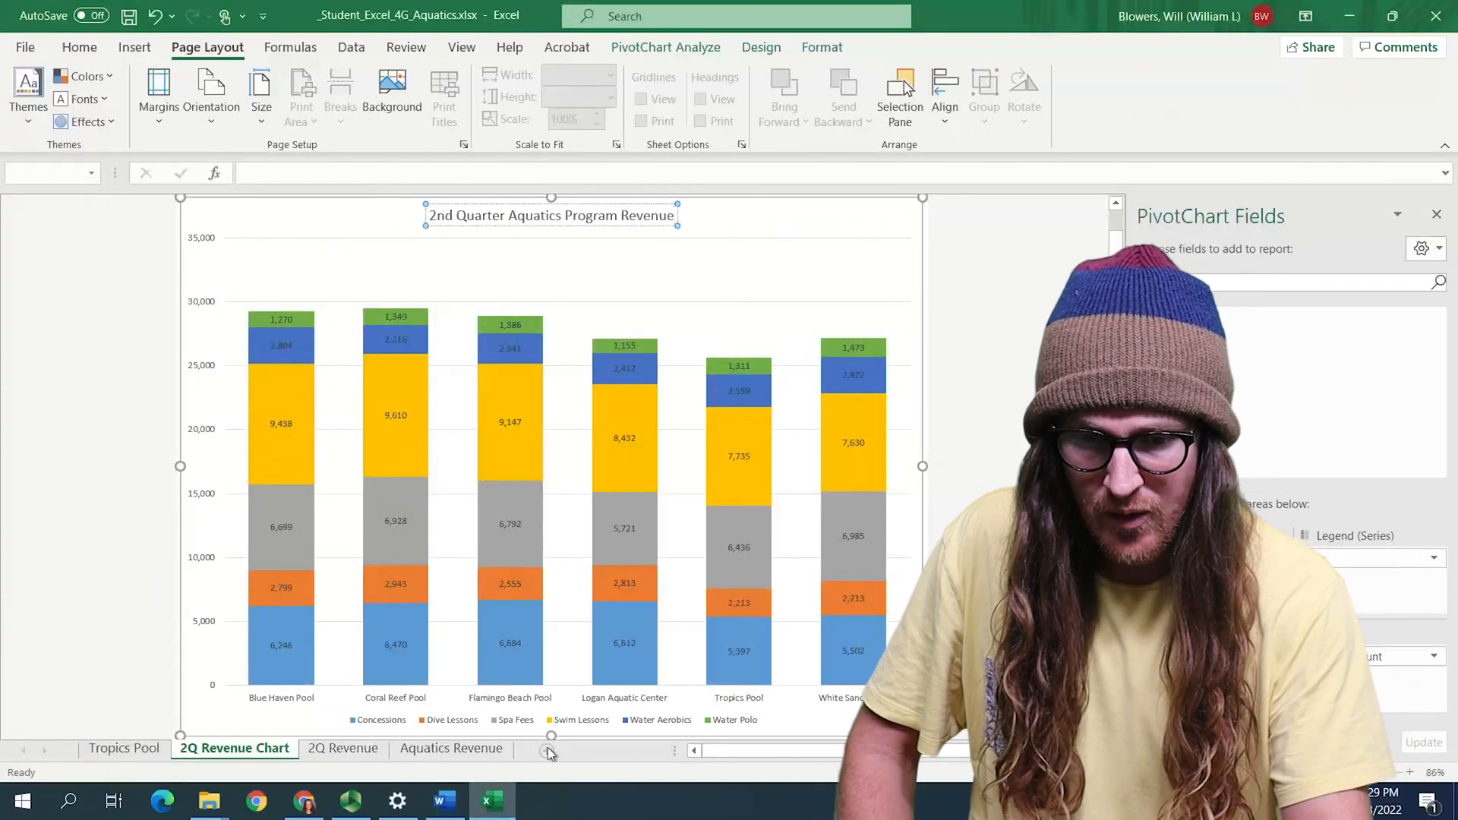
left_click(546, 751)
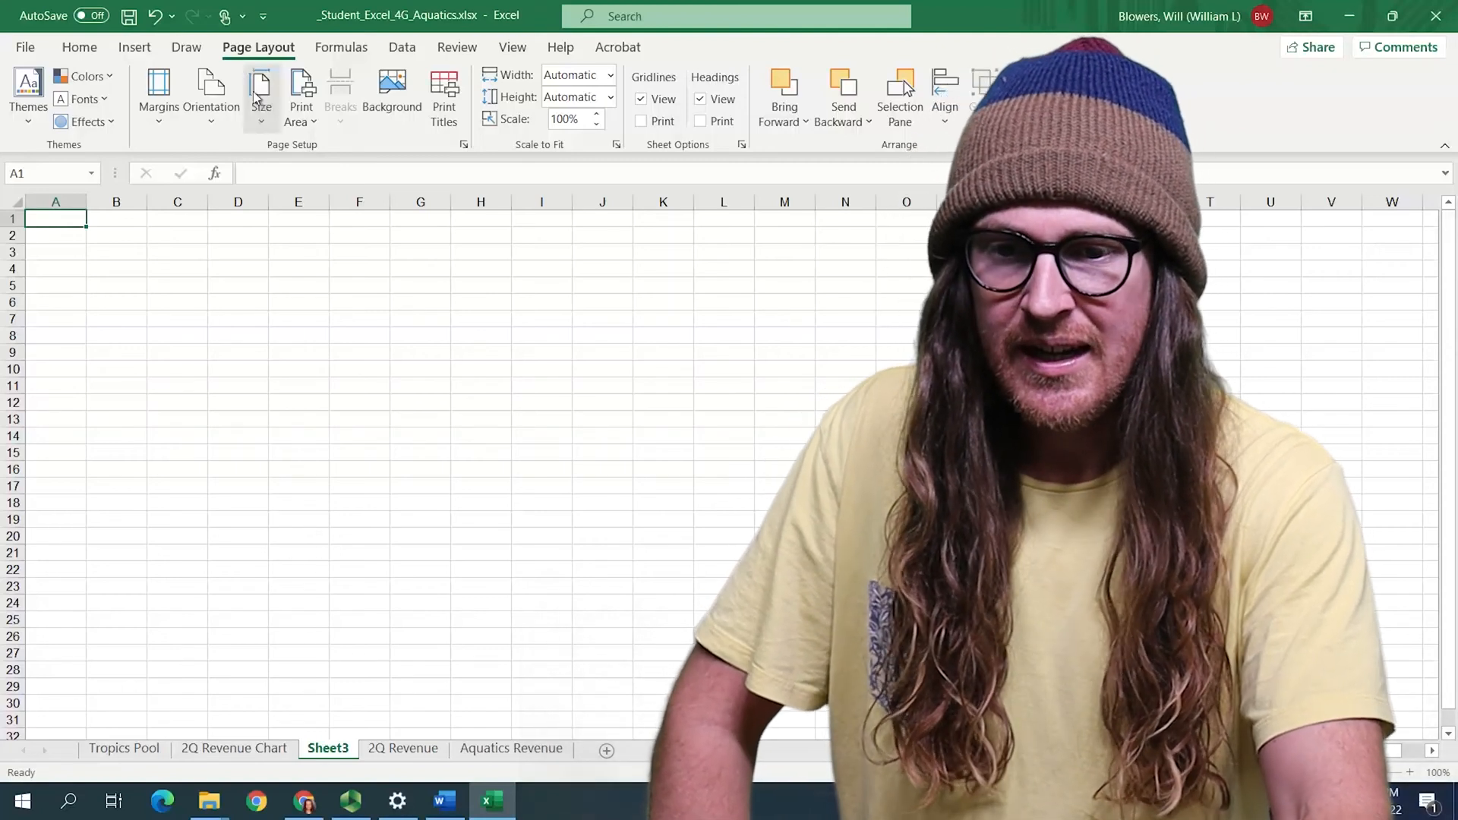
Start a Microsoft Access database import and open the Excel_4G_Pool_Supplies.accdb file from the Desktop.
left_click(402, 49)
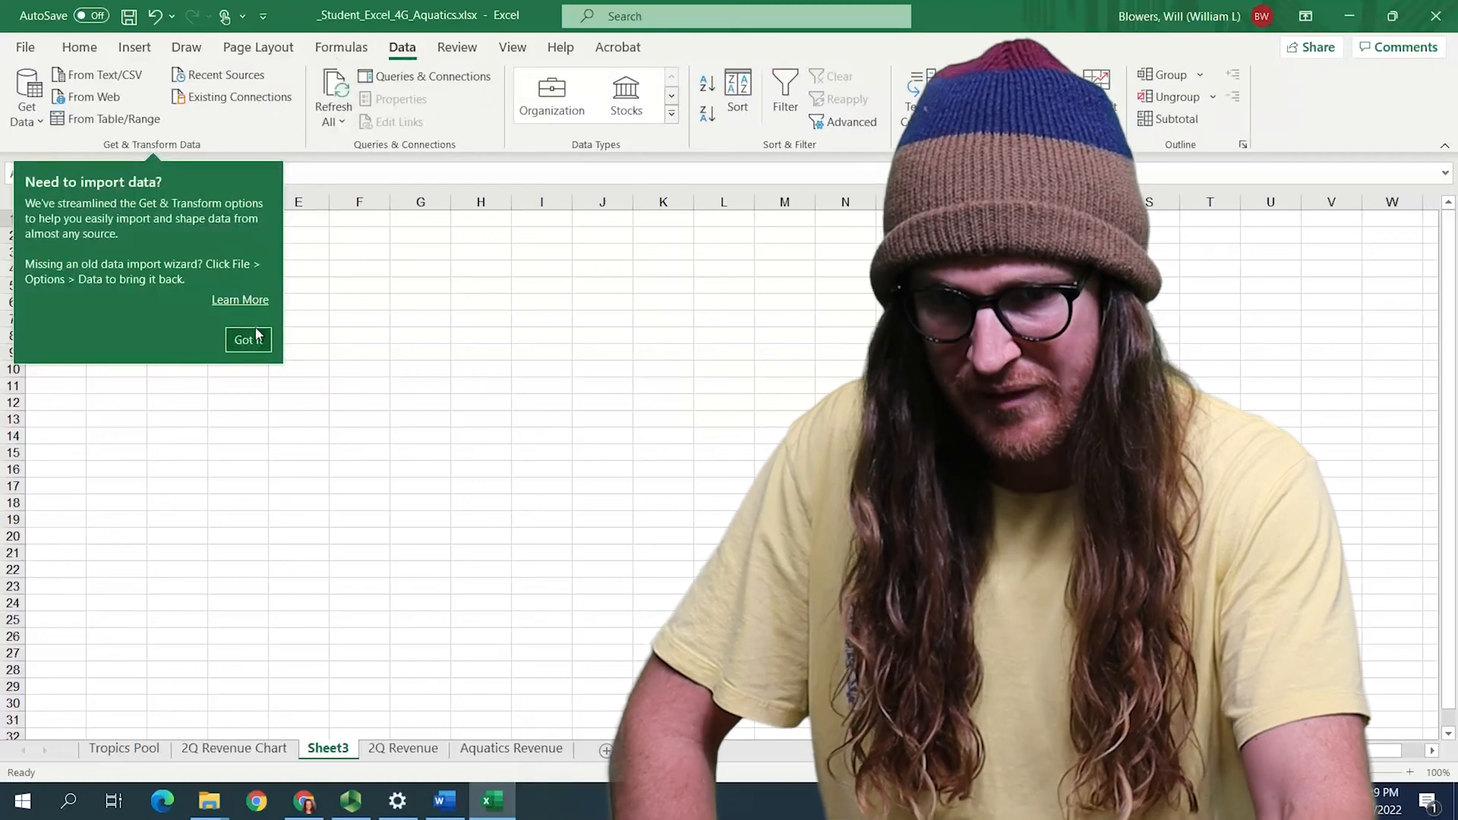
left_click(238, 351)
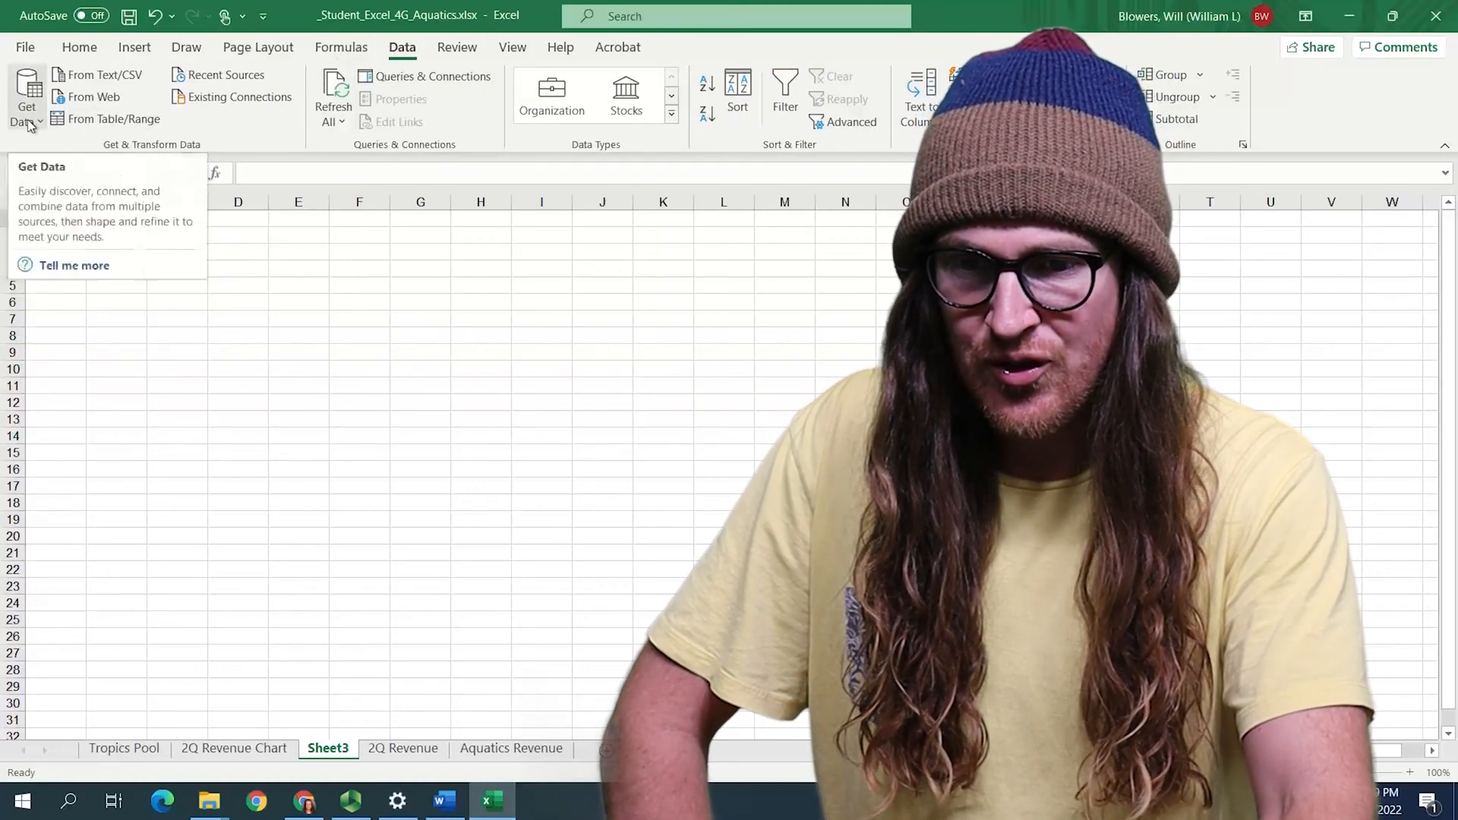
left_click(30, 121)
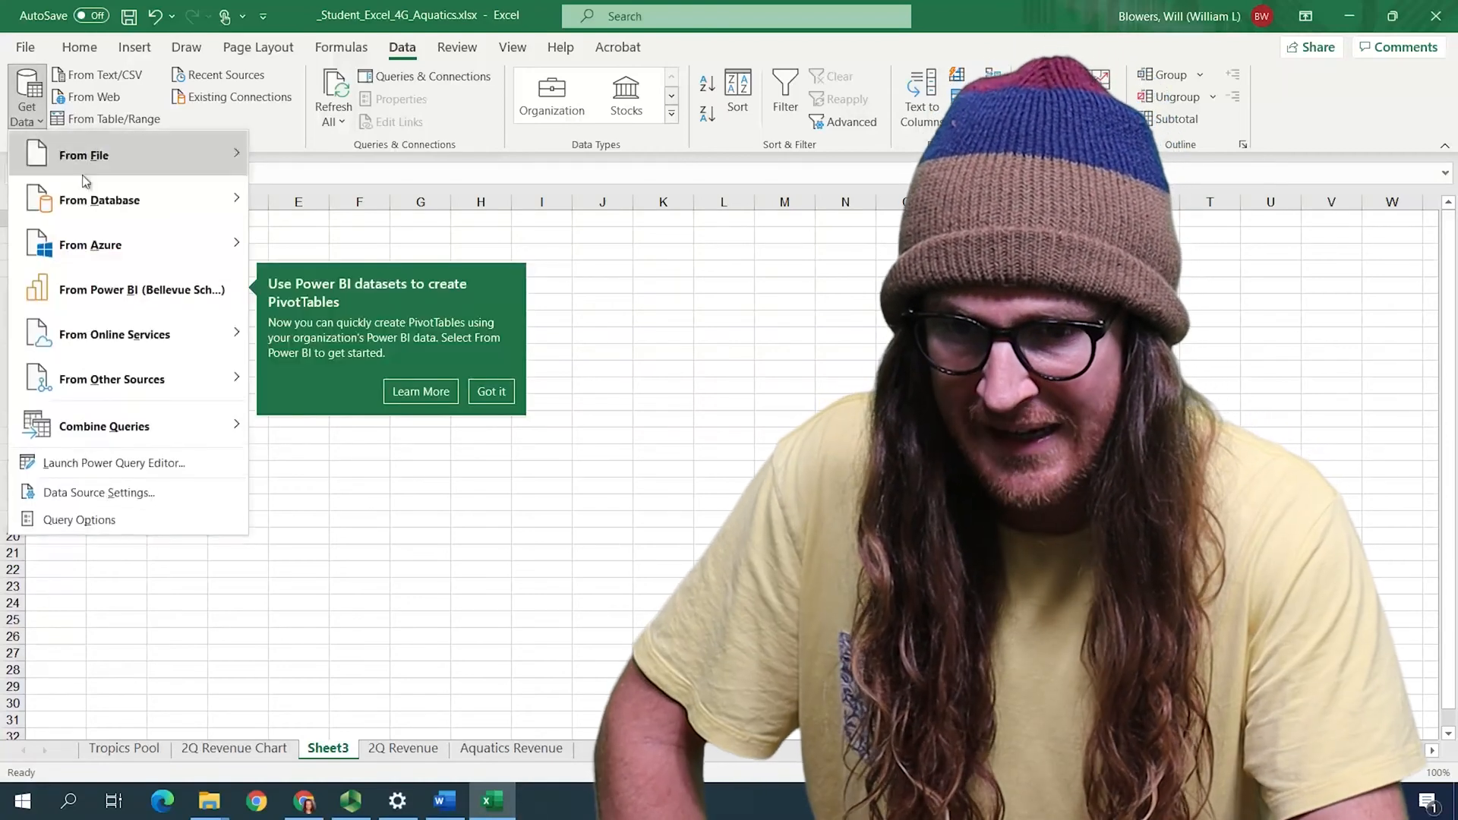
mouse_move(89, 197)
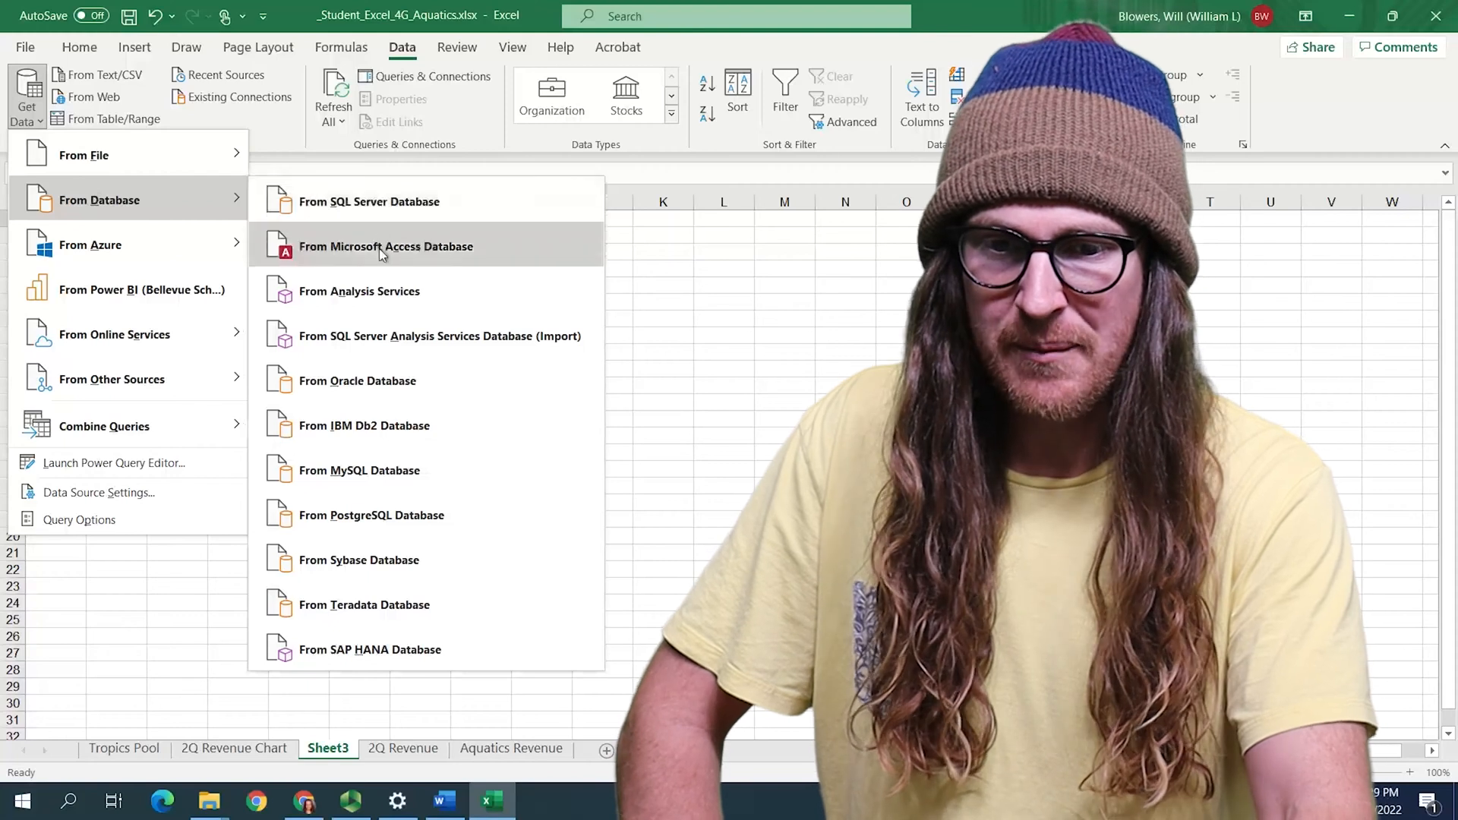
left_click(379, 247)
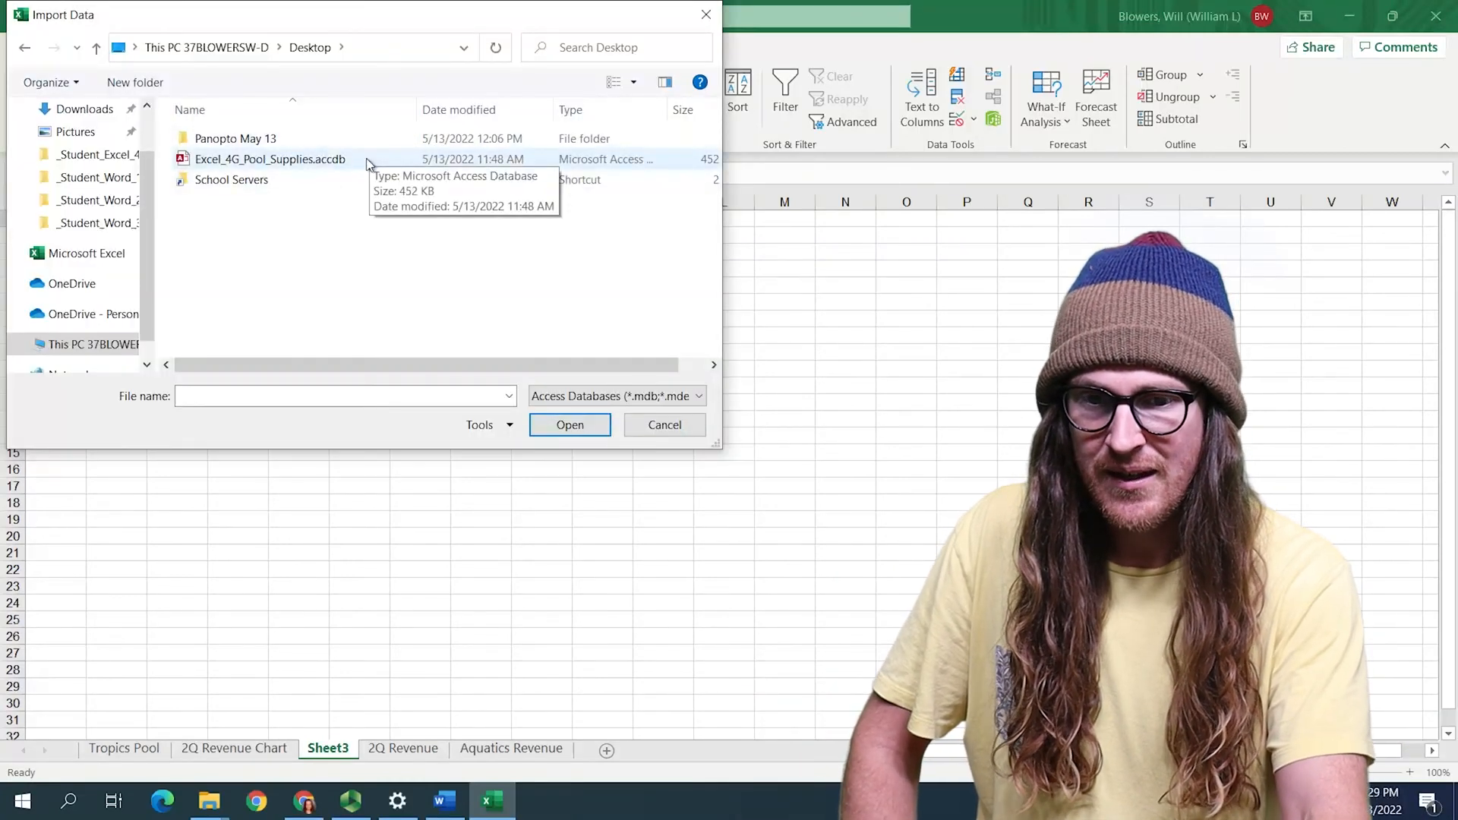
left_click(368, 161)
left_click(568, 425)
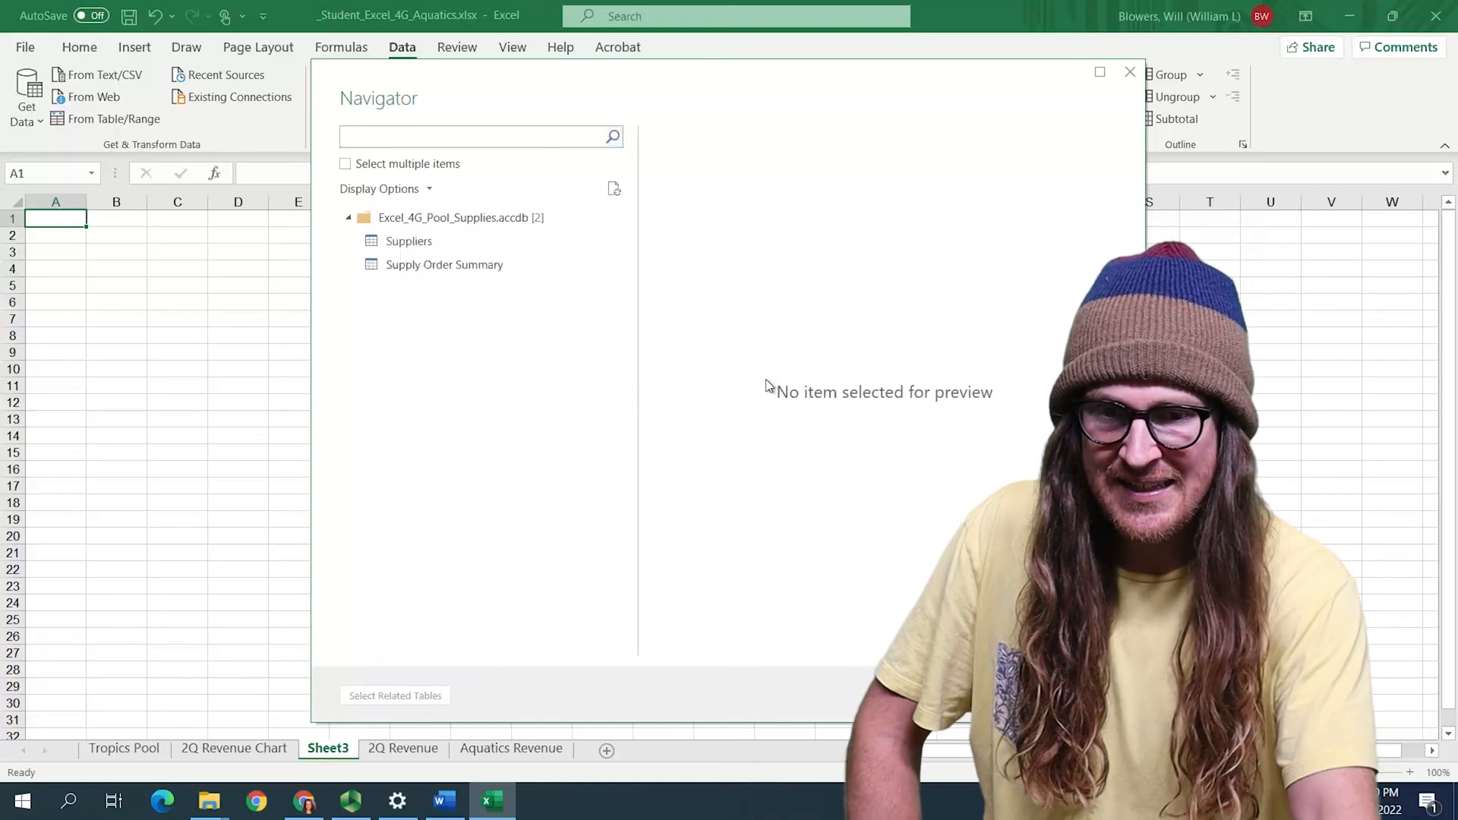
Enable selection of multiple items, and load both the Suppliers and Supply Order Summary tables into the workbook.
left_click(375, 145)
left_click(346, 165)
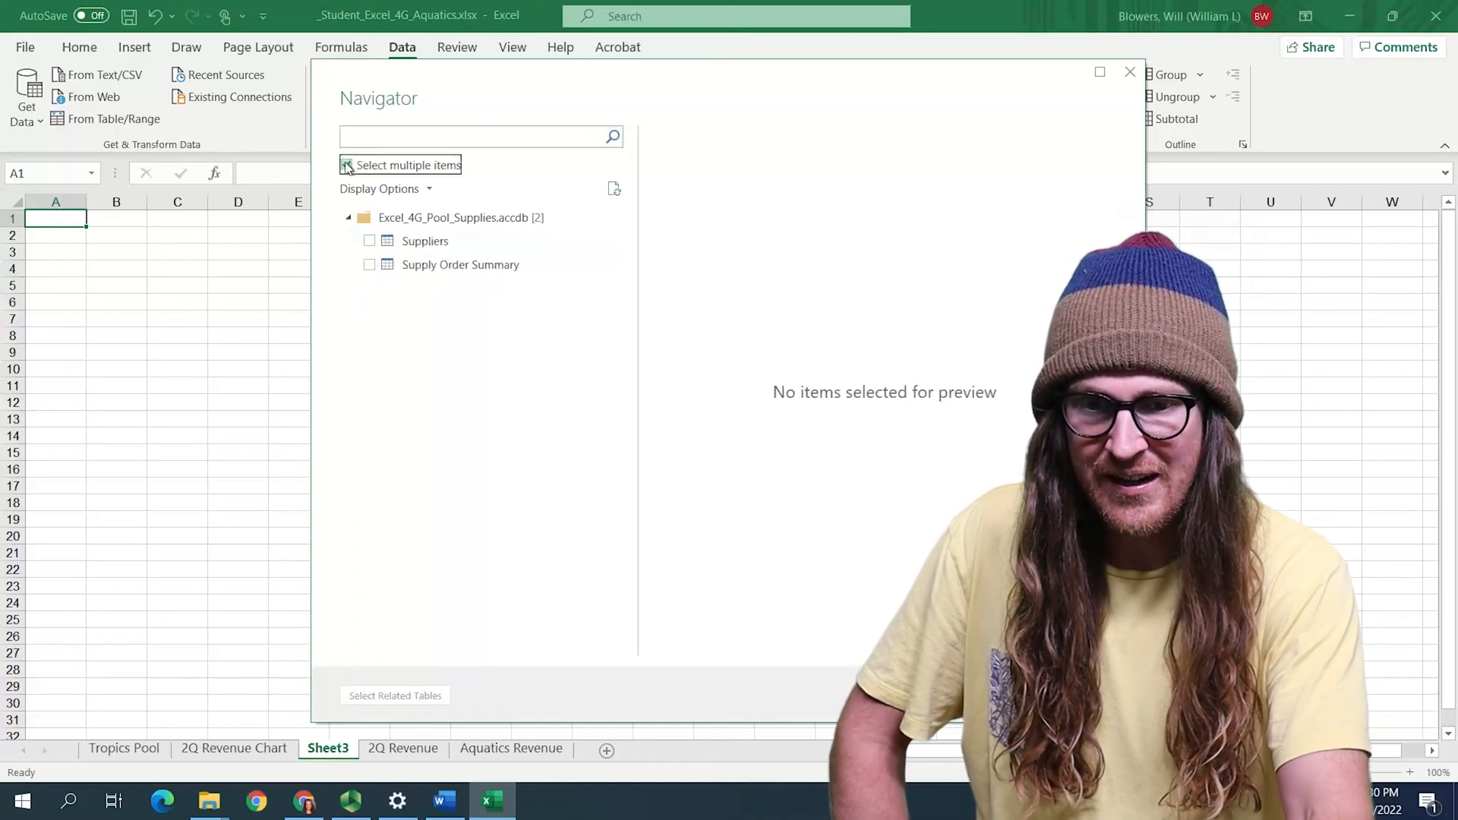
left_click(369, 241)
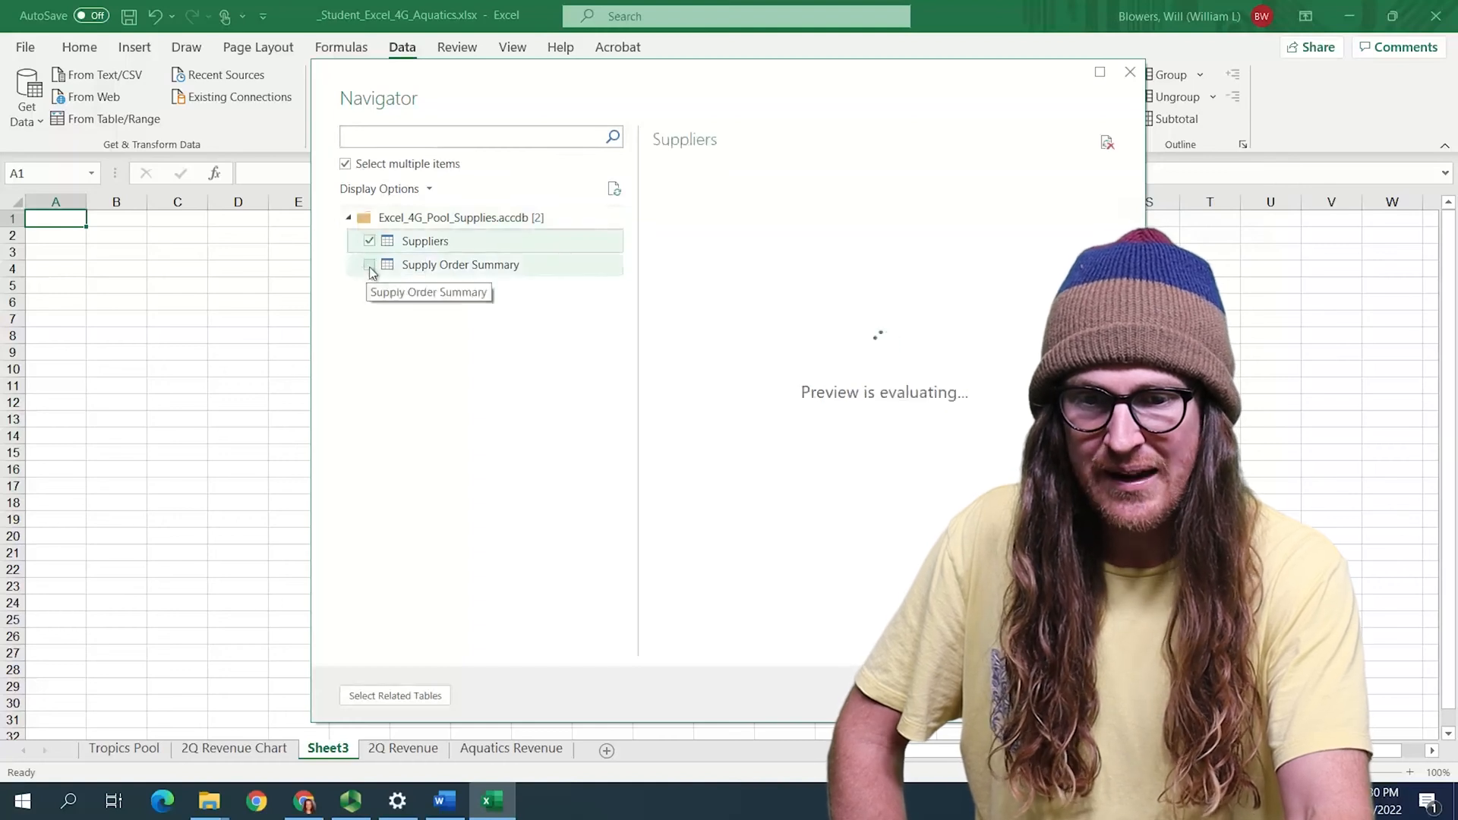
left_click(369, 268)
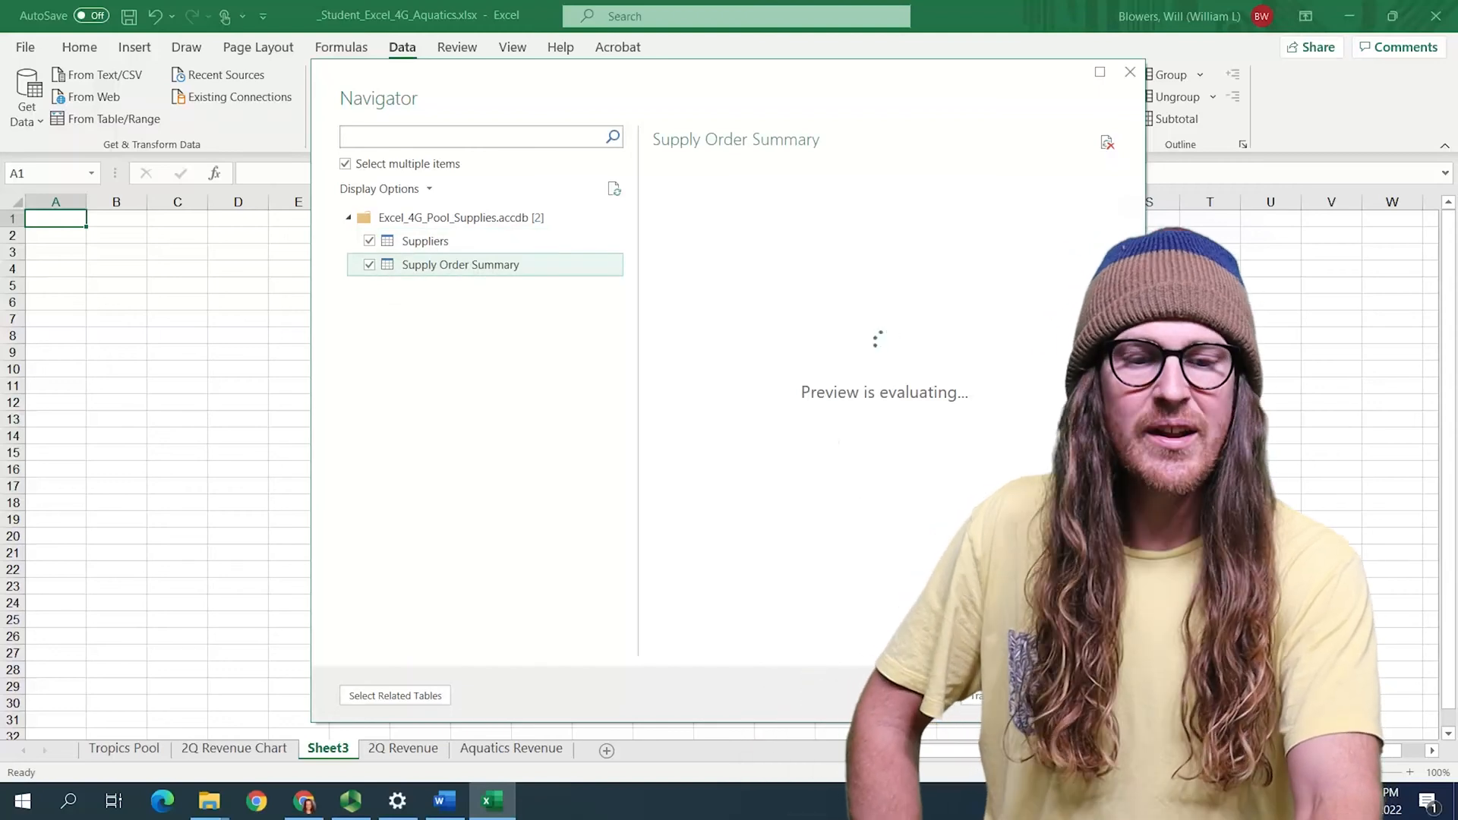
left_click(940, 697)
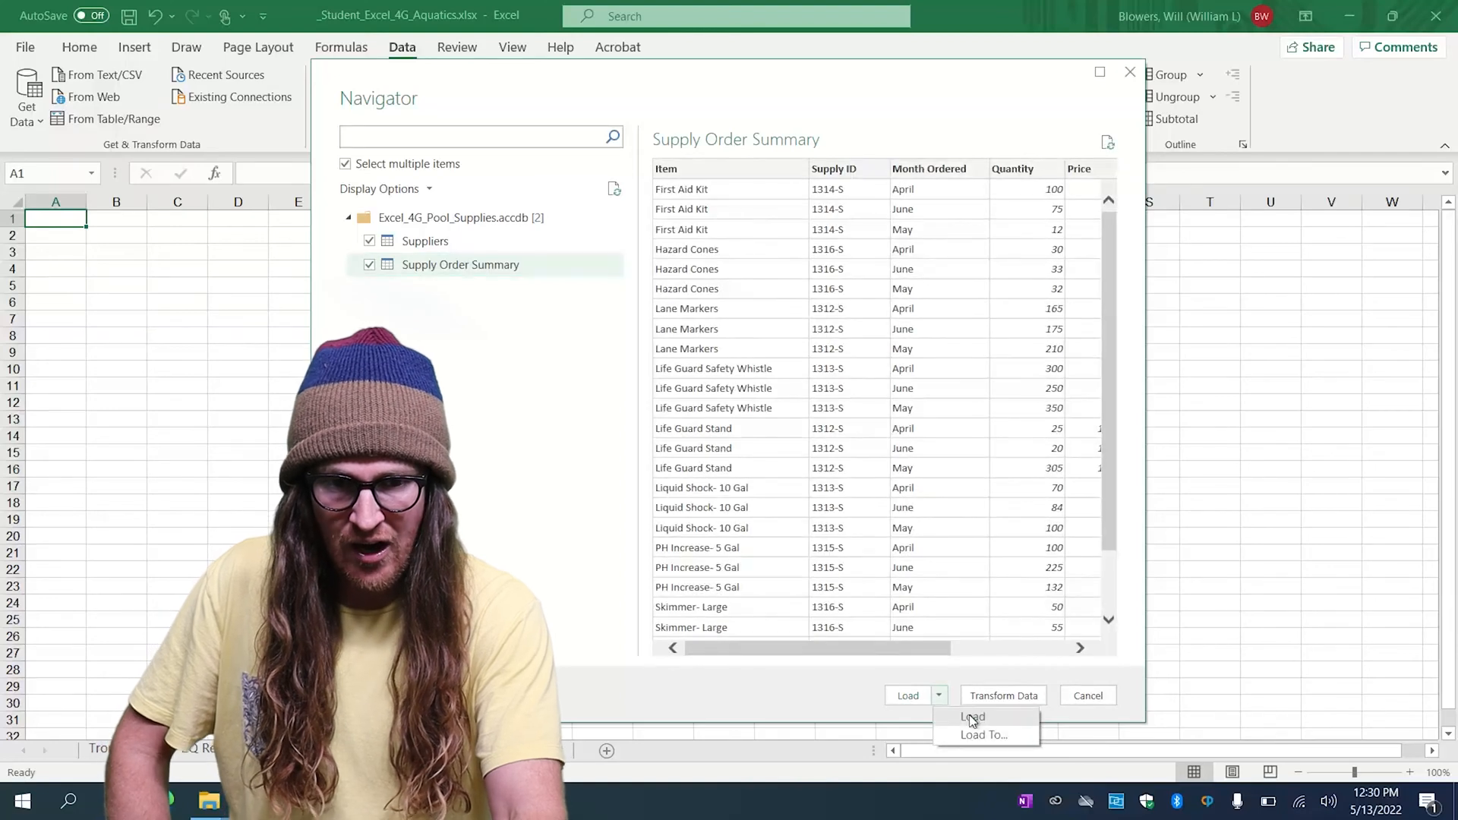
left_click(972, 718)
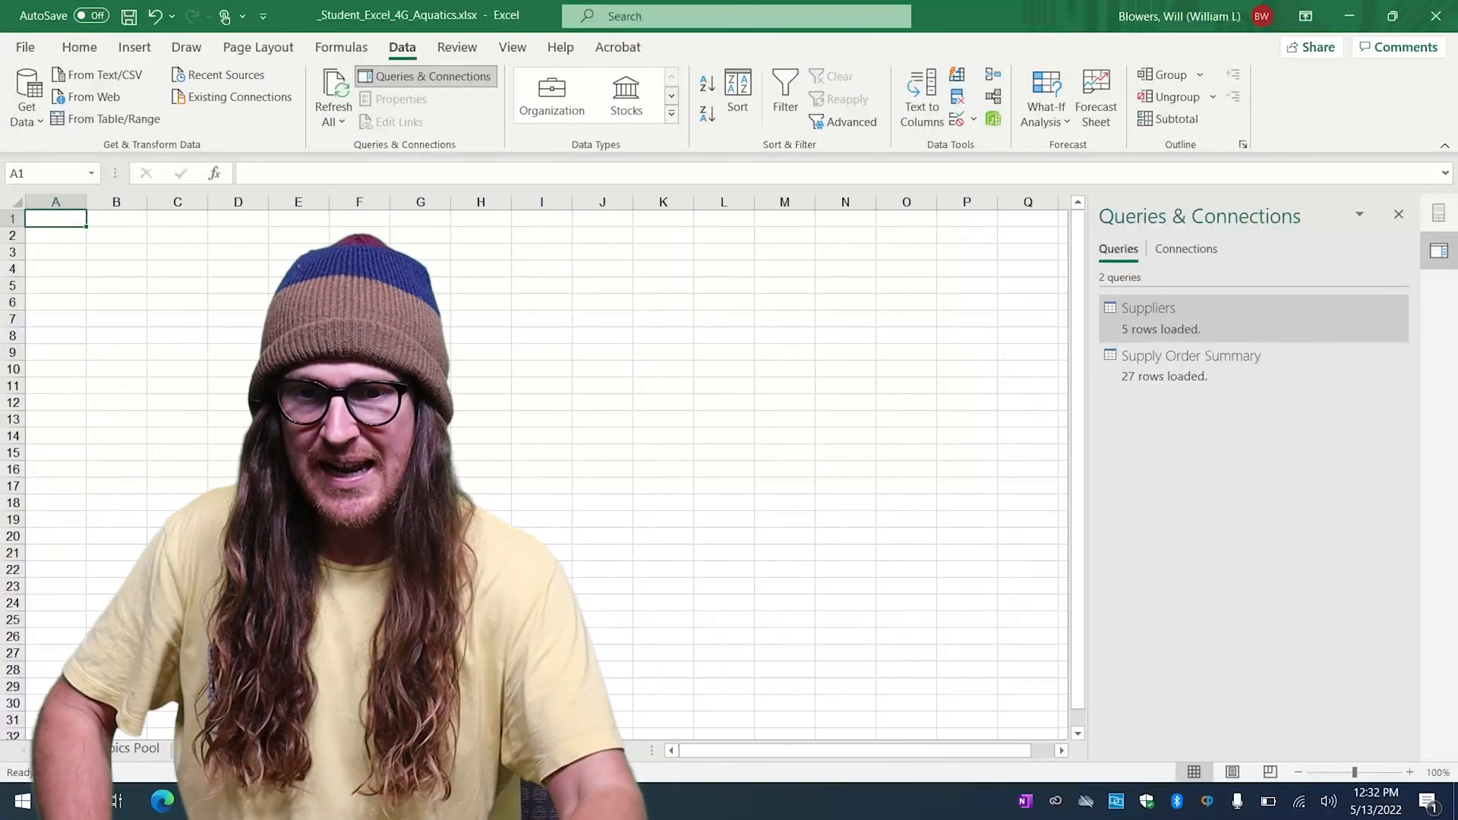
Insert a PivotTable based on the workbook's Data Model in the existing worksheet at Sheet3!$A$1.
left_click(135, 47)
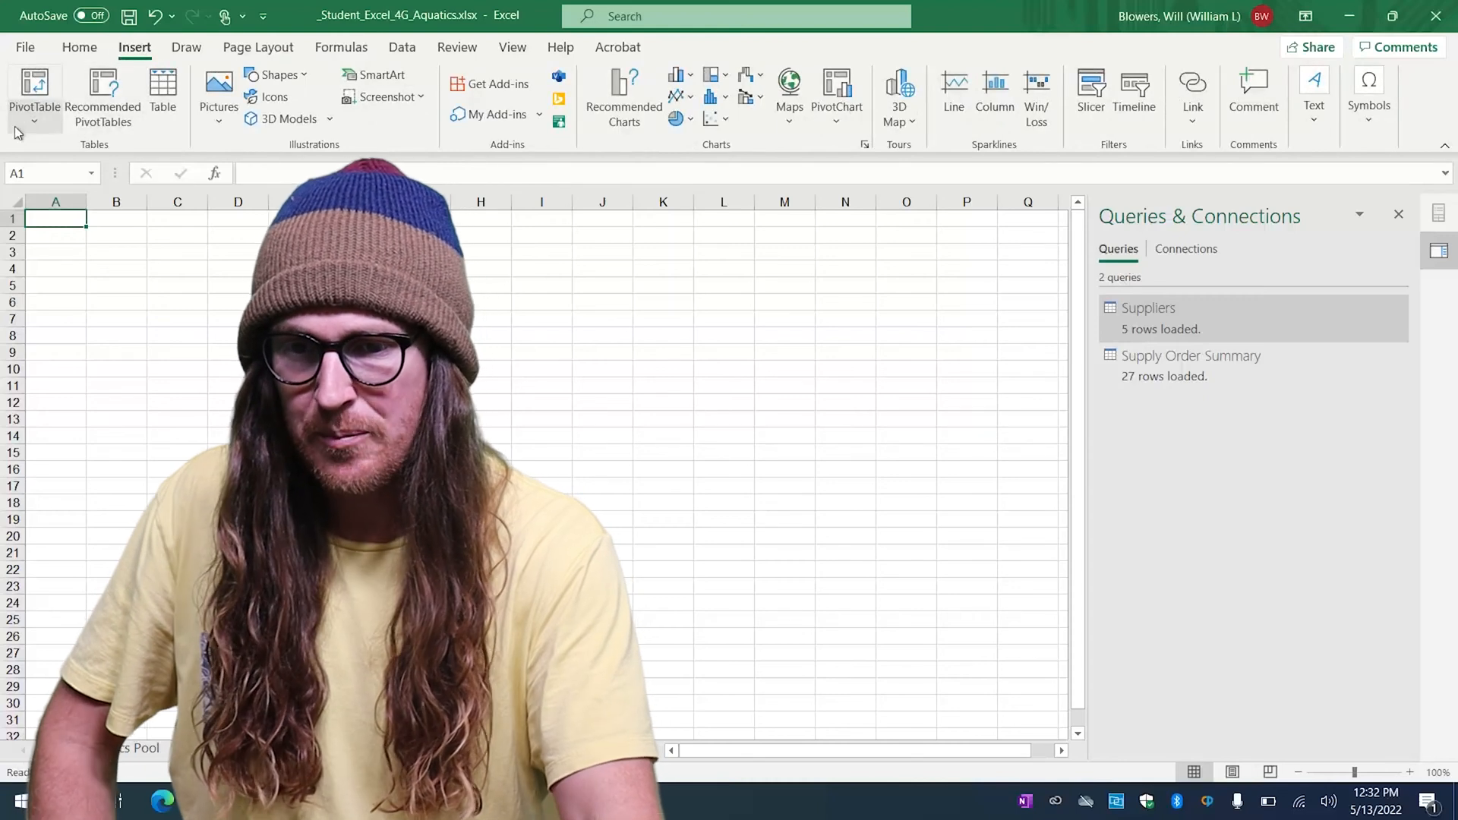
left_click(20, 124)
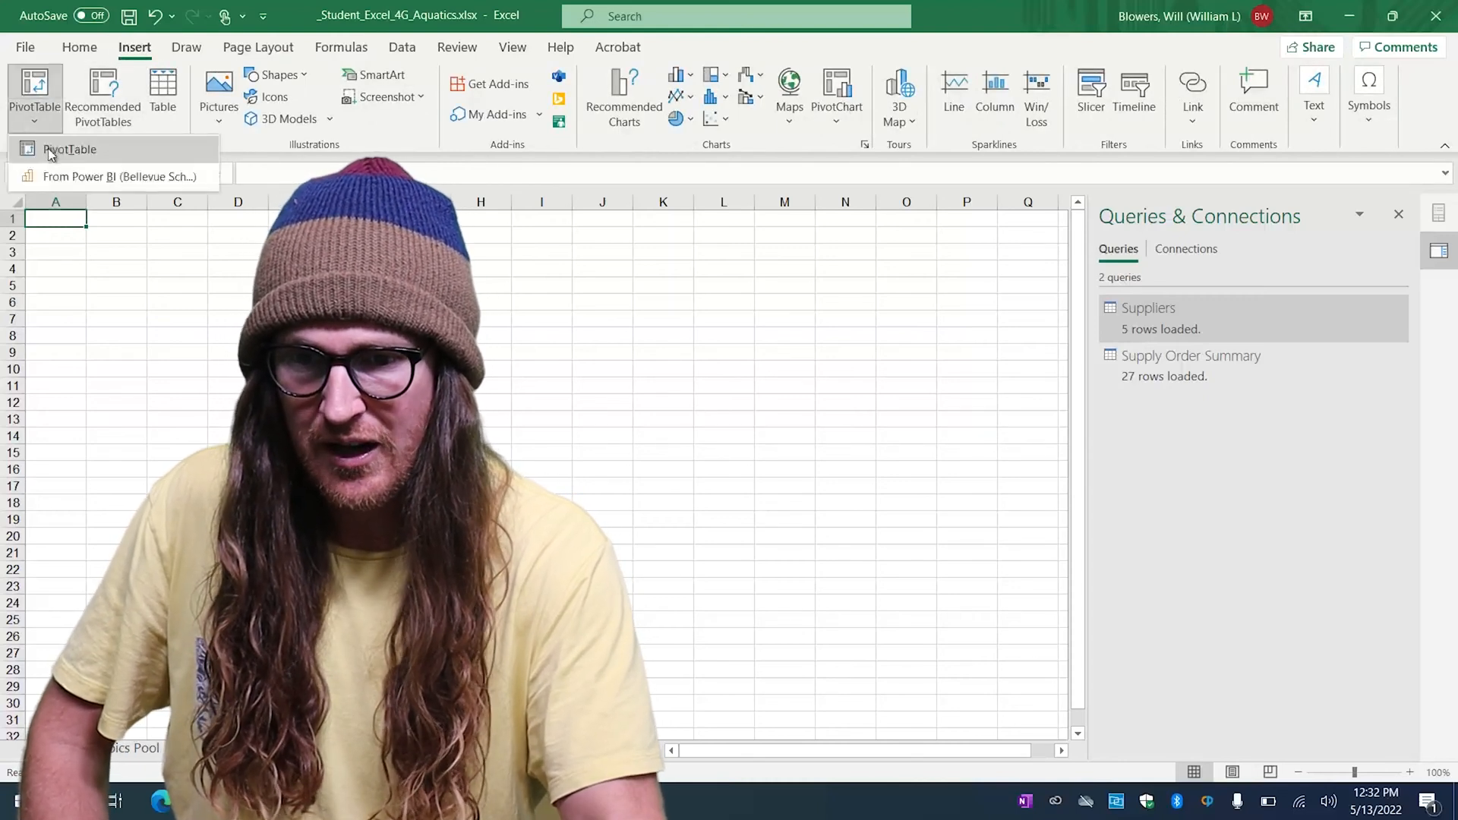
left_click(50, 151)
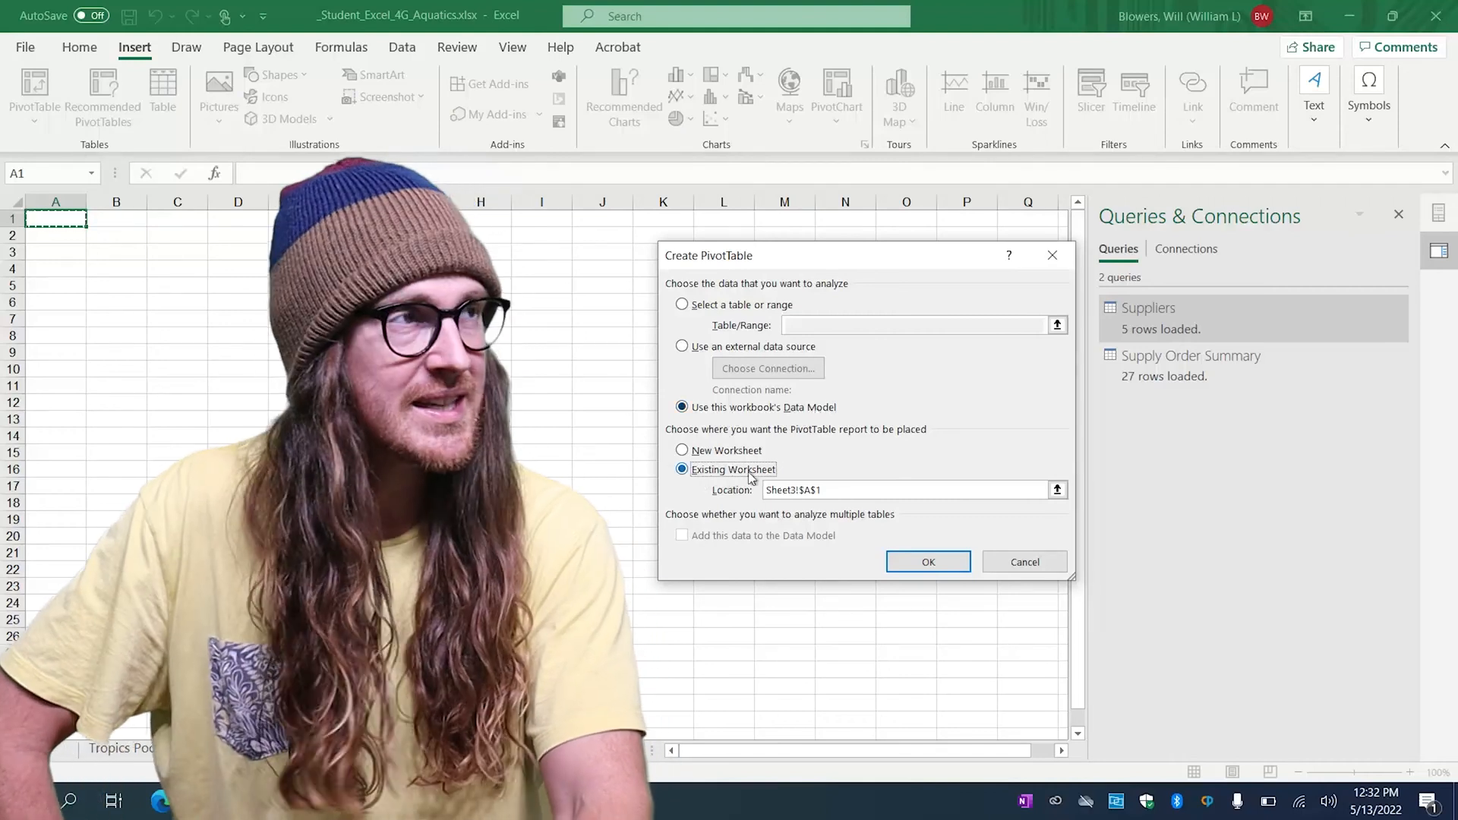
left_click(938, 562)
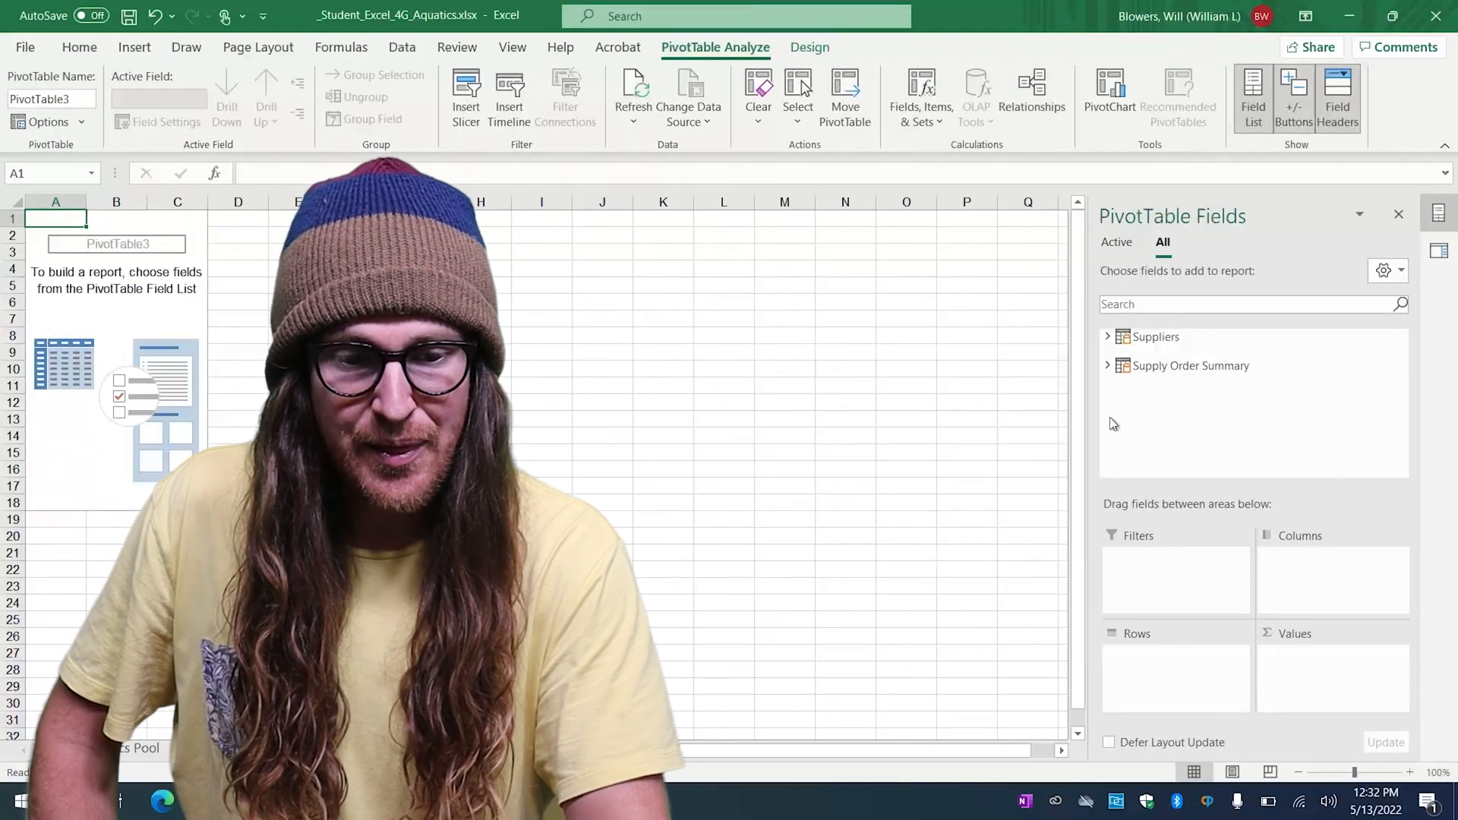
Expand both tables in the field list and place the Supplier field from the Suppliers table in the Columns area.
left_click(1108, 337)
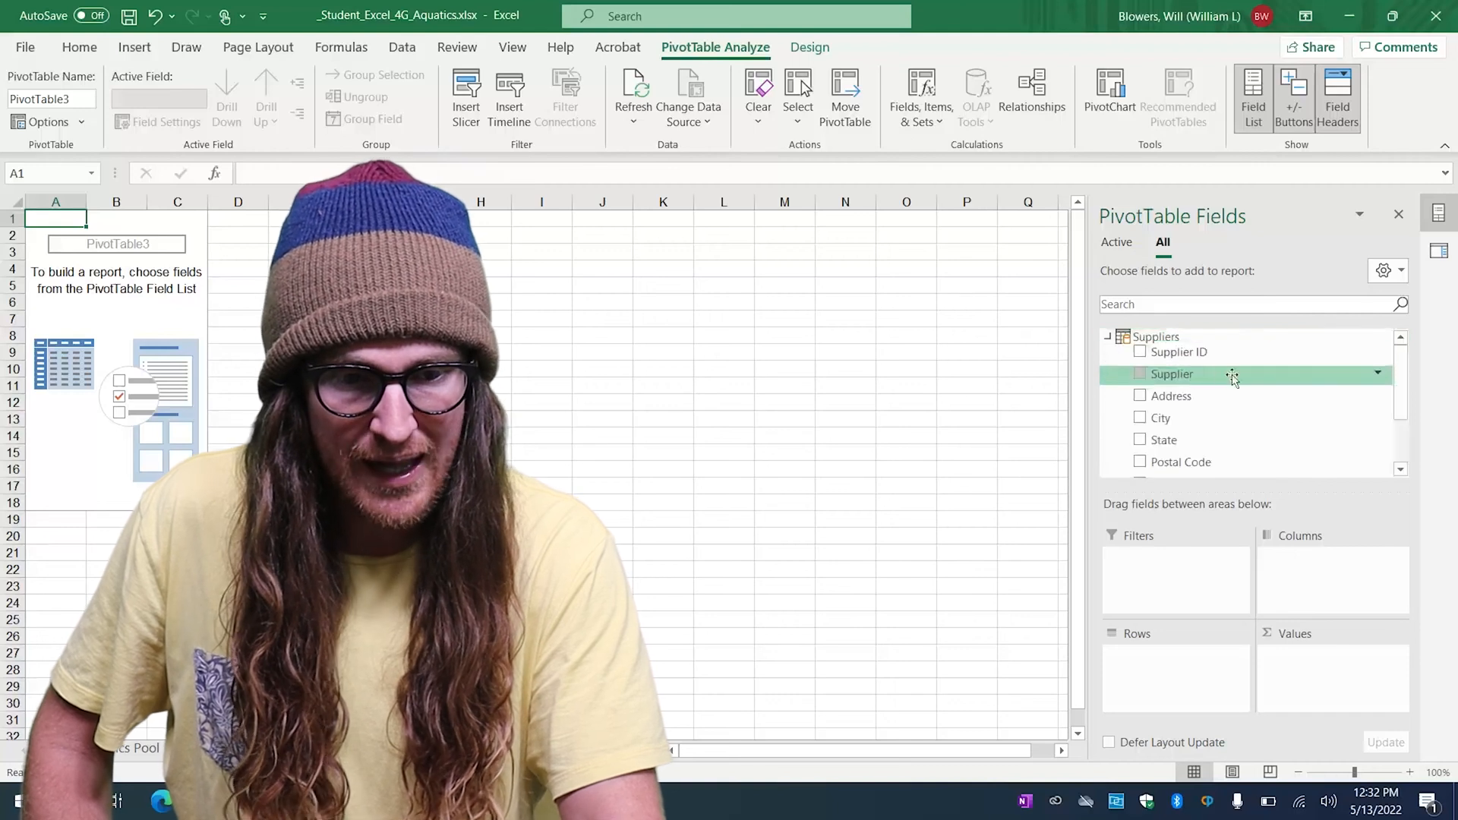
scroll(1232, 377, "down", 2)
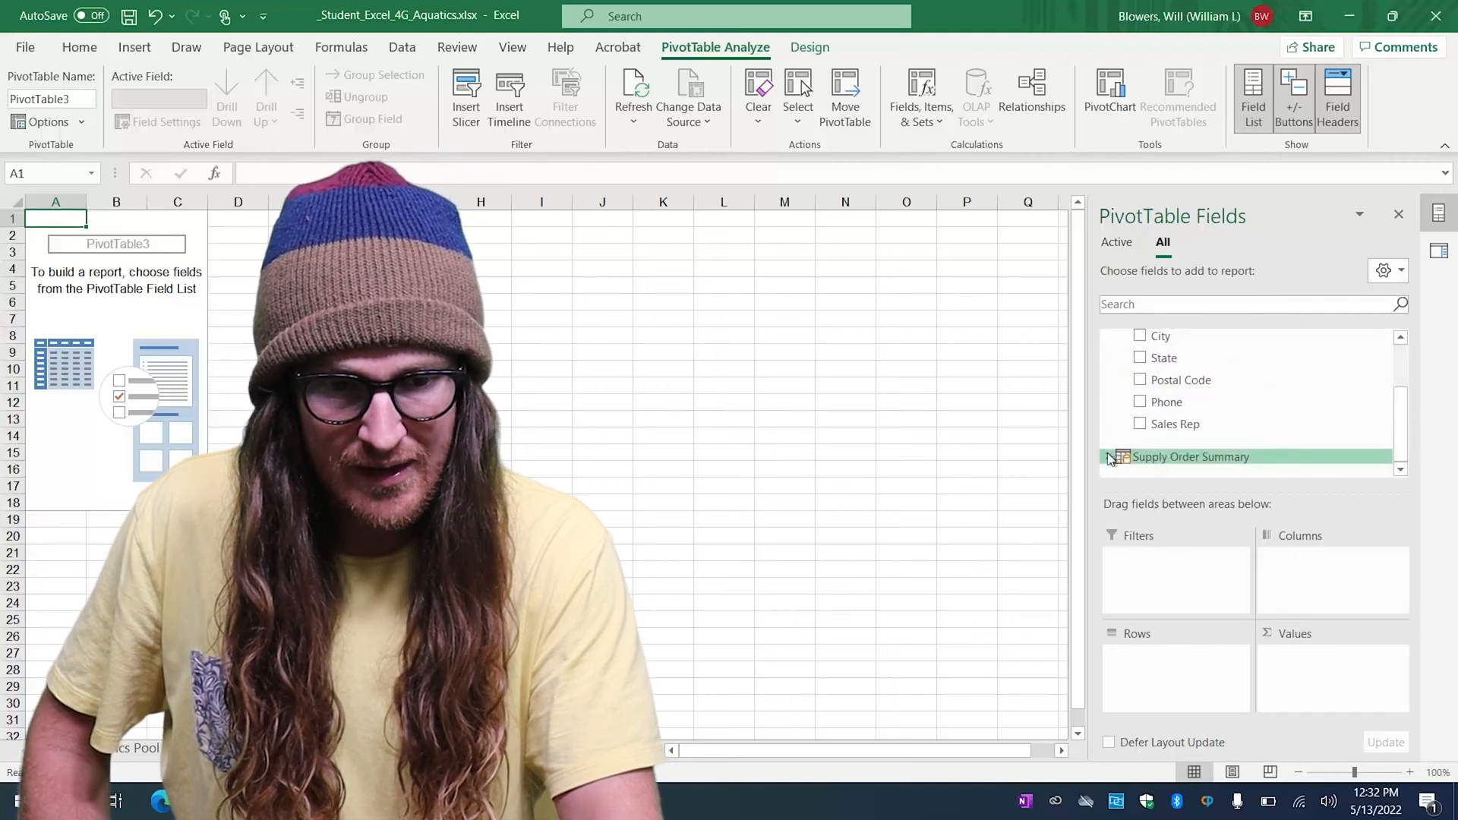
left_click(1109, 458)
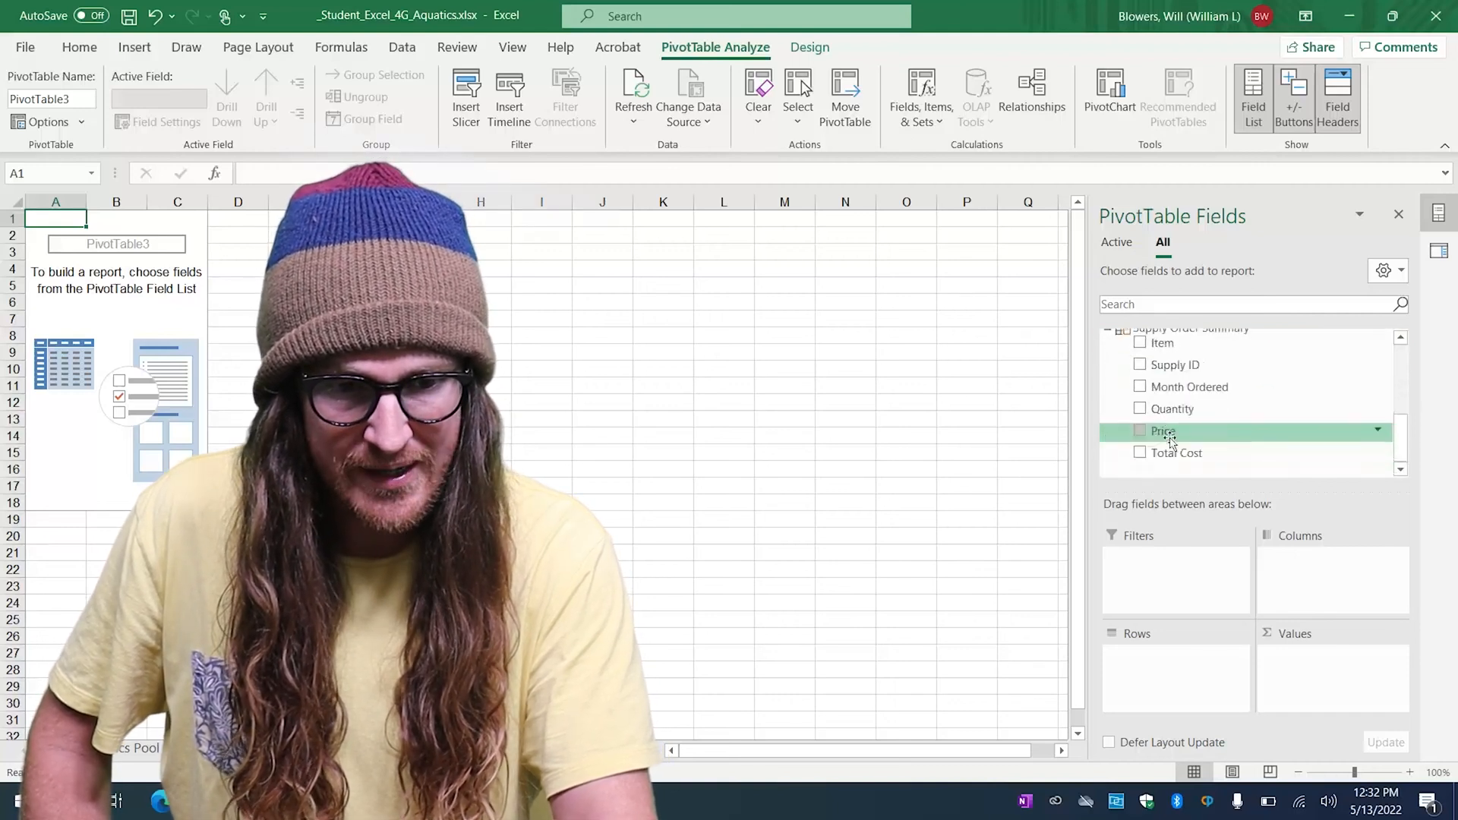
scroll(1169, 440, "up", 3)
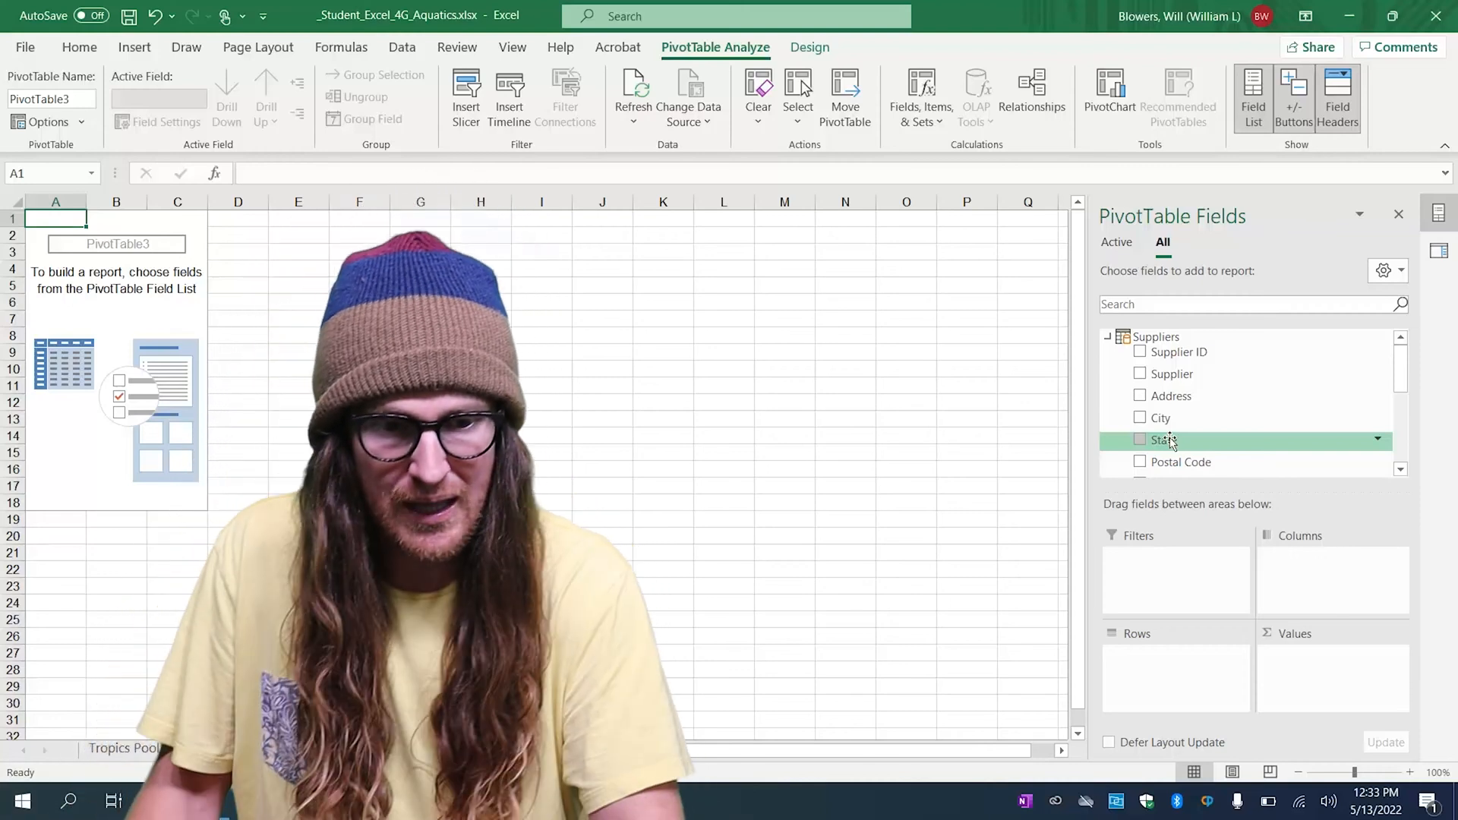
left_click_drag(1175, 382, 1308, 520)
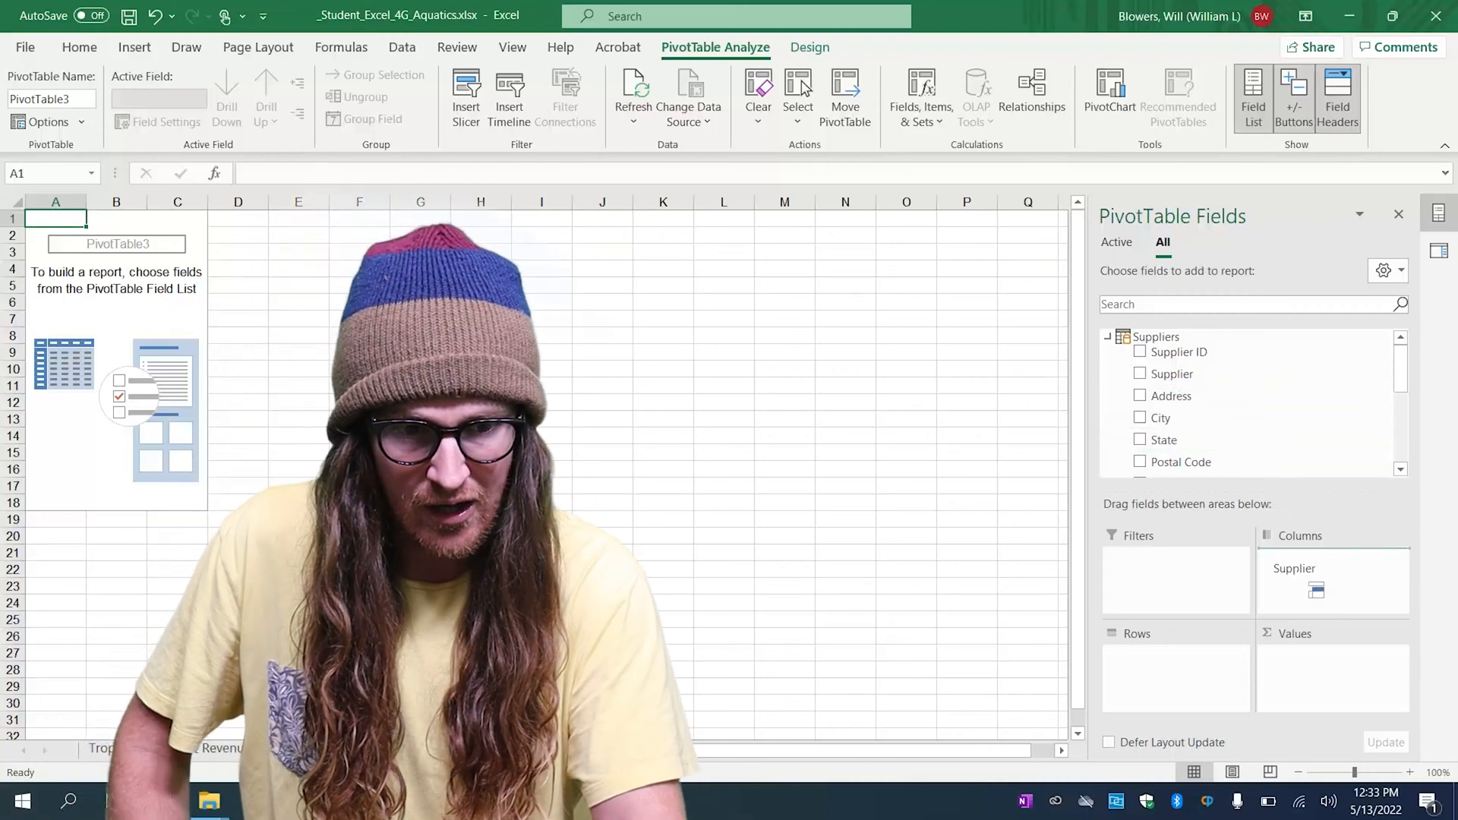
left_click_drag(1307, 582, 1298, 575)
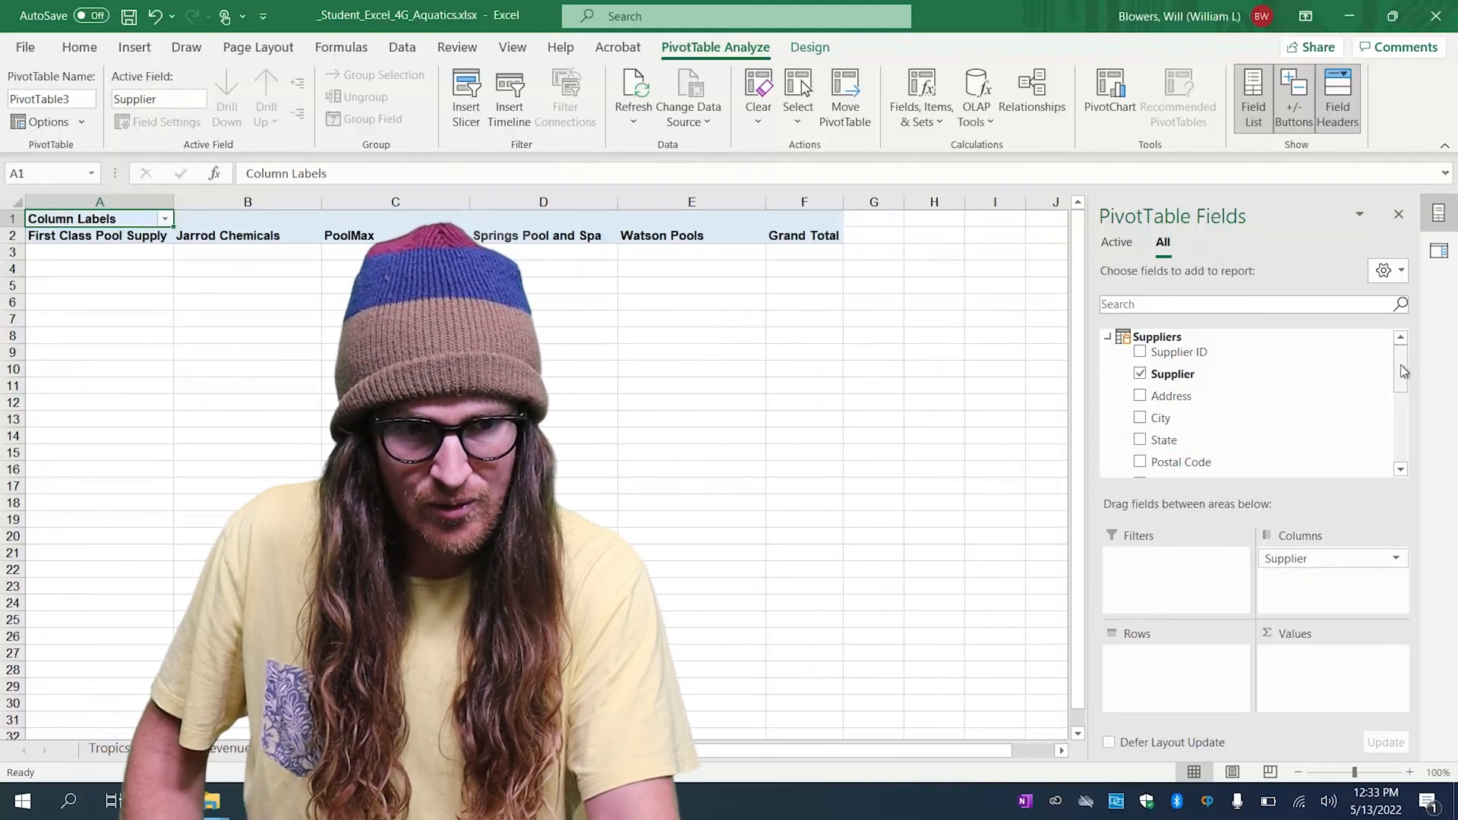
From the Supply Order Summary table, place Item in the Rows area and Quantity in the Values area.
left_click_drag(1404, 370, 1403, 428)
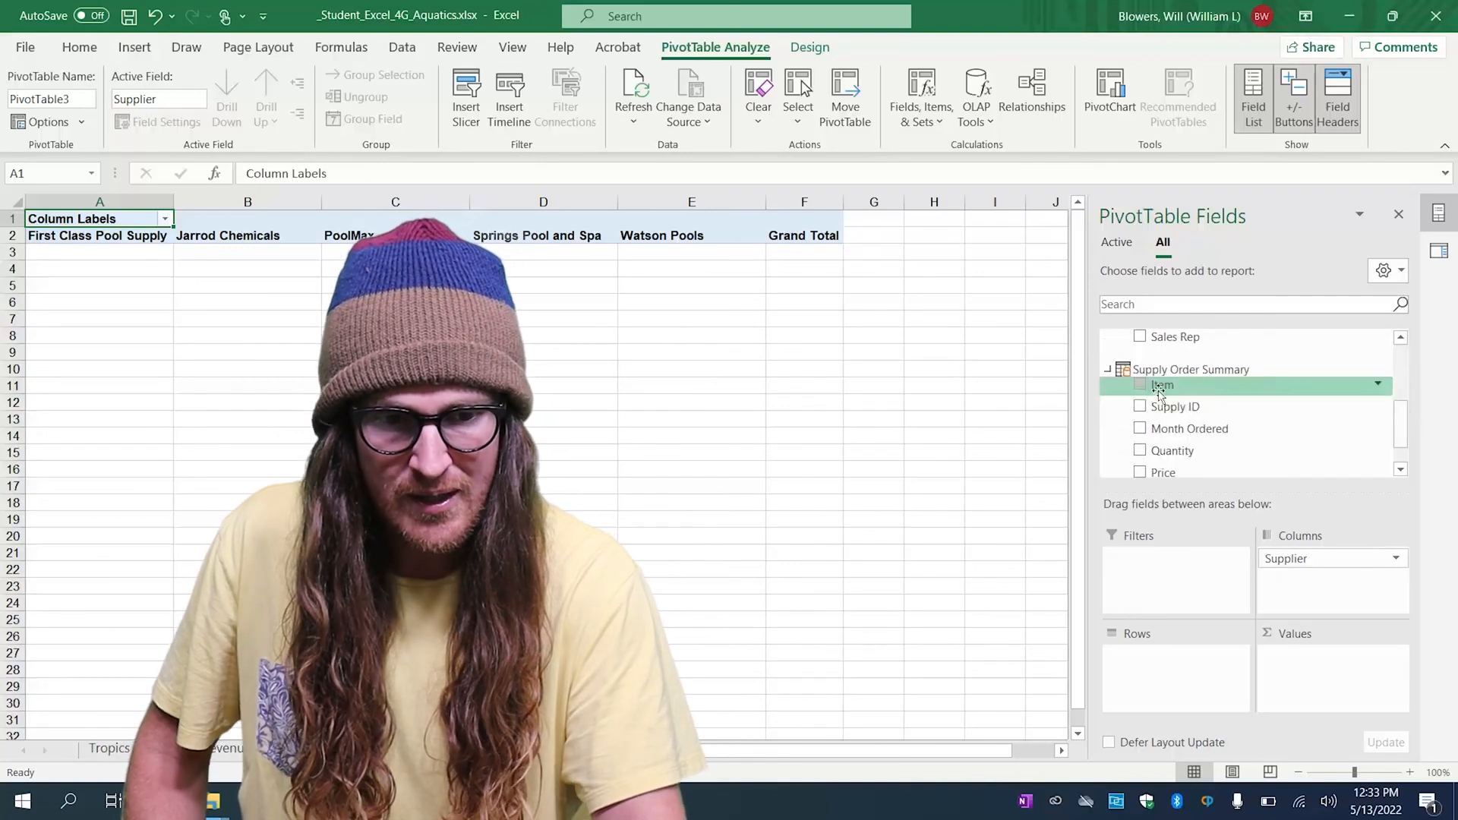
left_click_drag(1186, 390, 1172, 680)
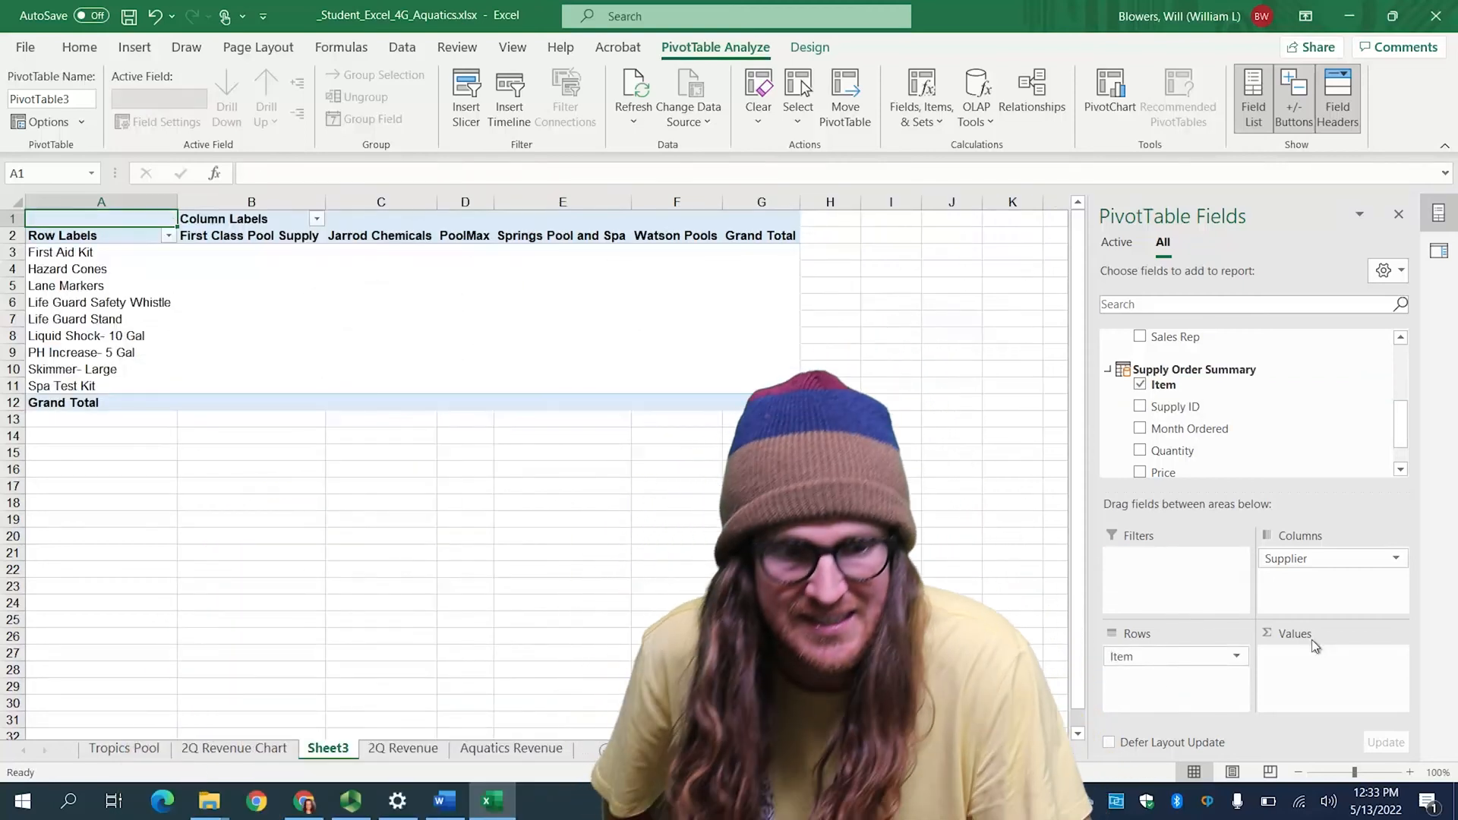
scroll(1264, 446, "down", 2)
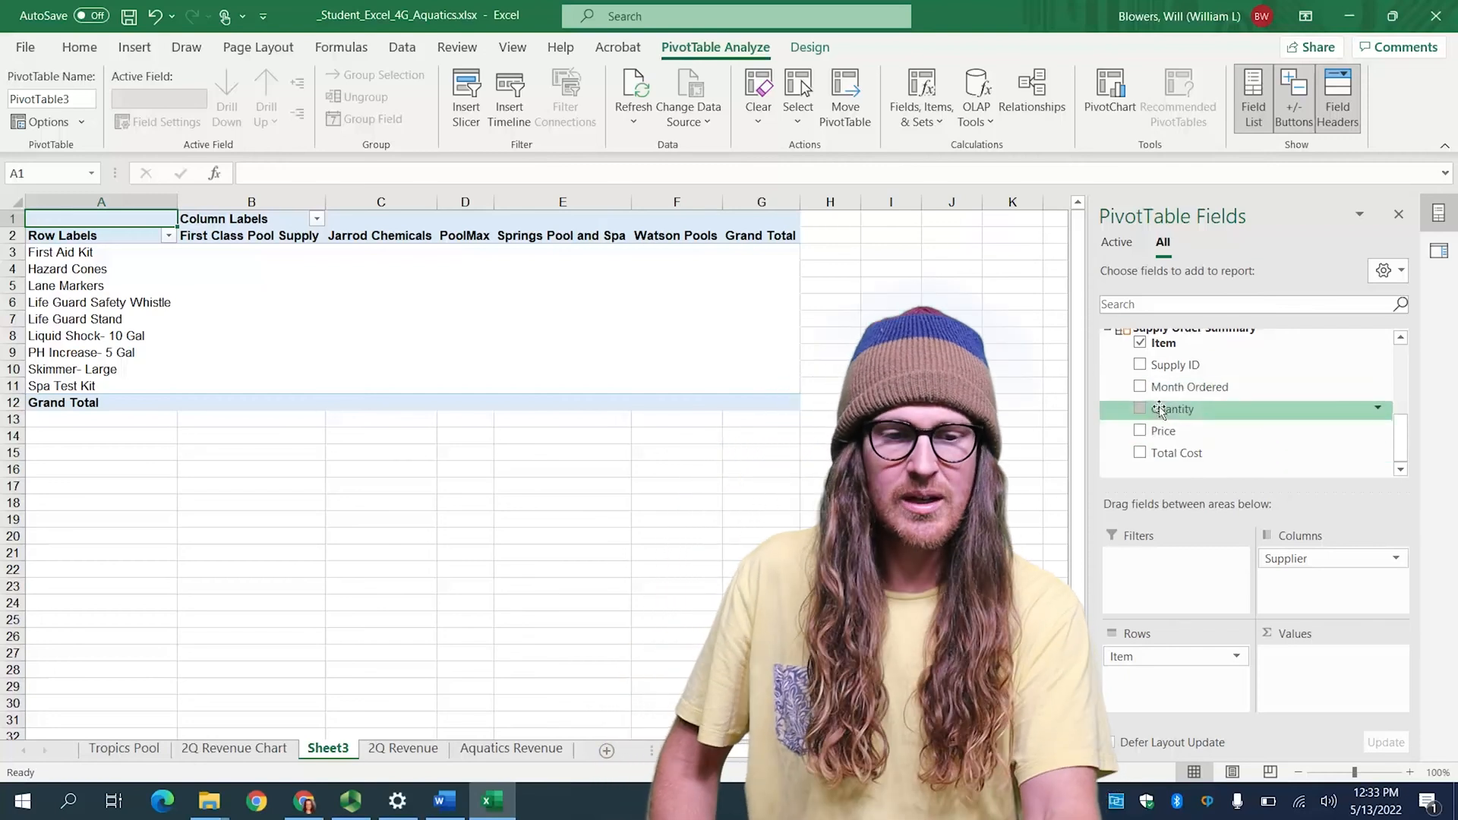
left_click_drag(1160, 411, 1293, 675)
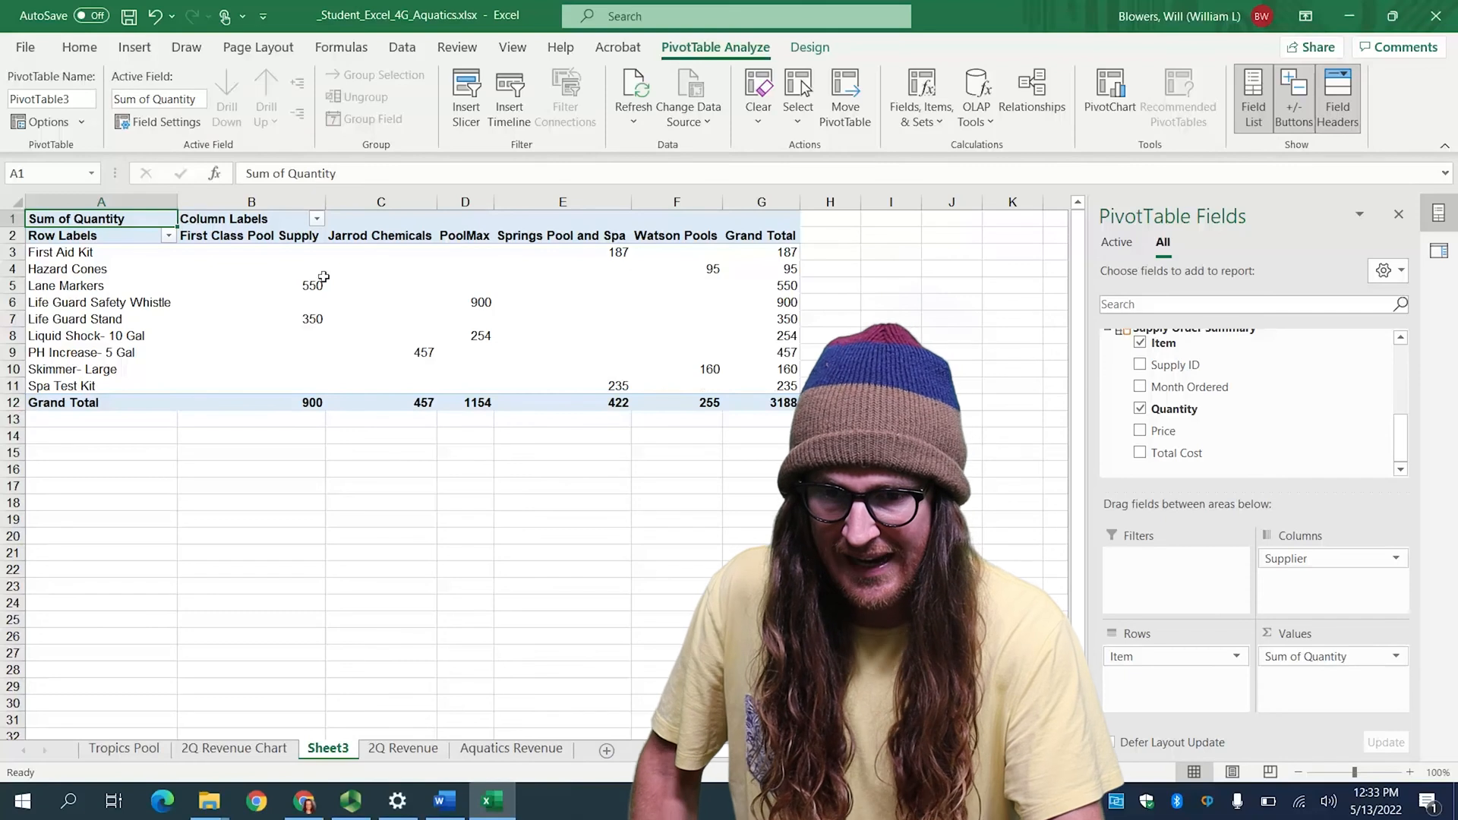
Format the PivotTable values in B3:G12 as Number with 0 decimal places and the 1000 separator.
left_click(260, 256)
left_click_drag(269, 271, 773, 403)
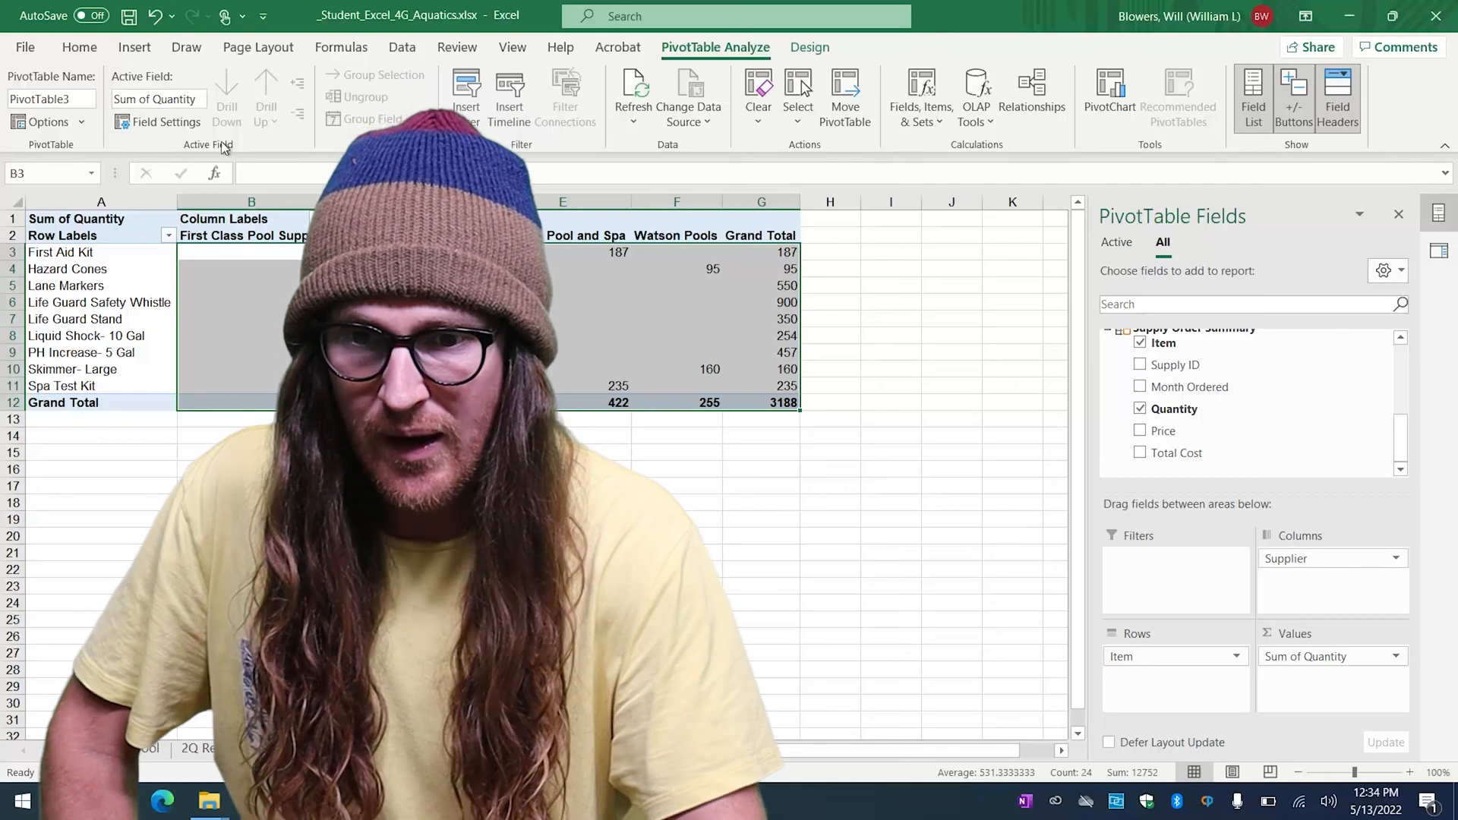
left_click(89, 50)
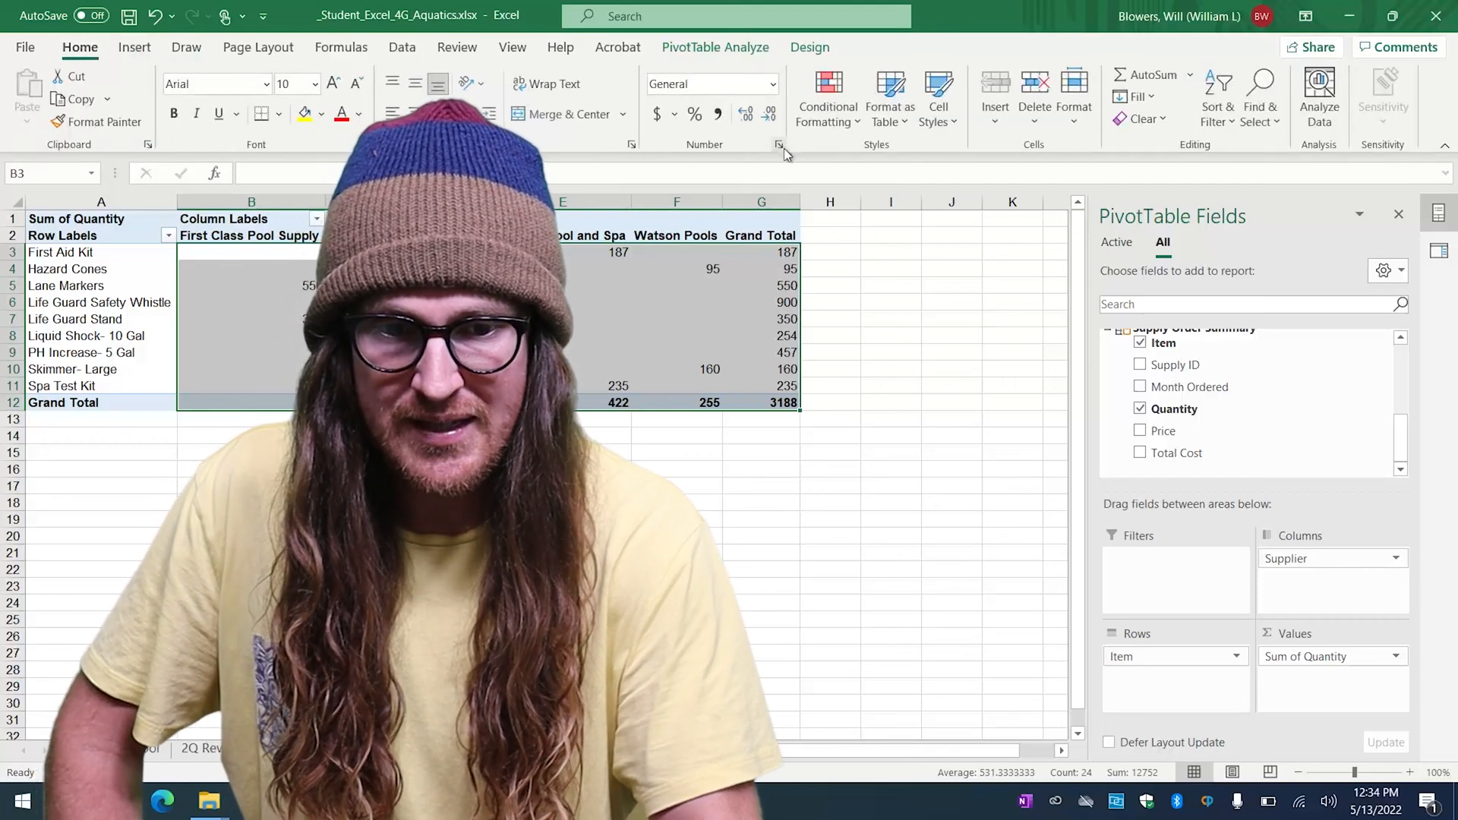
left_click(783, 148)
left_click(649, 275)
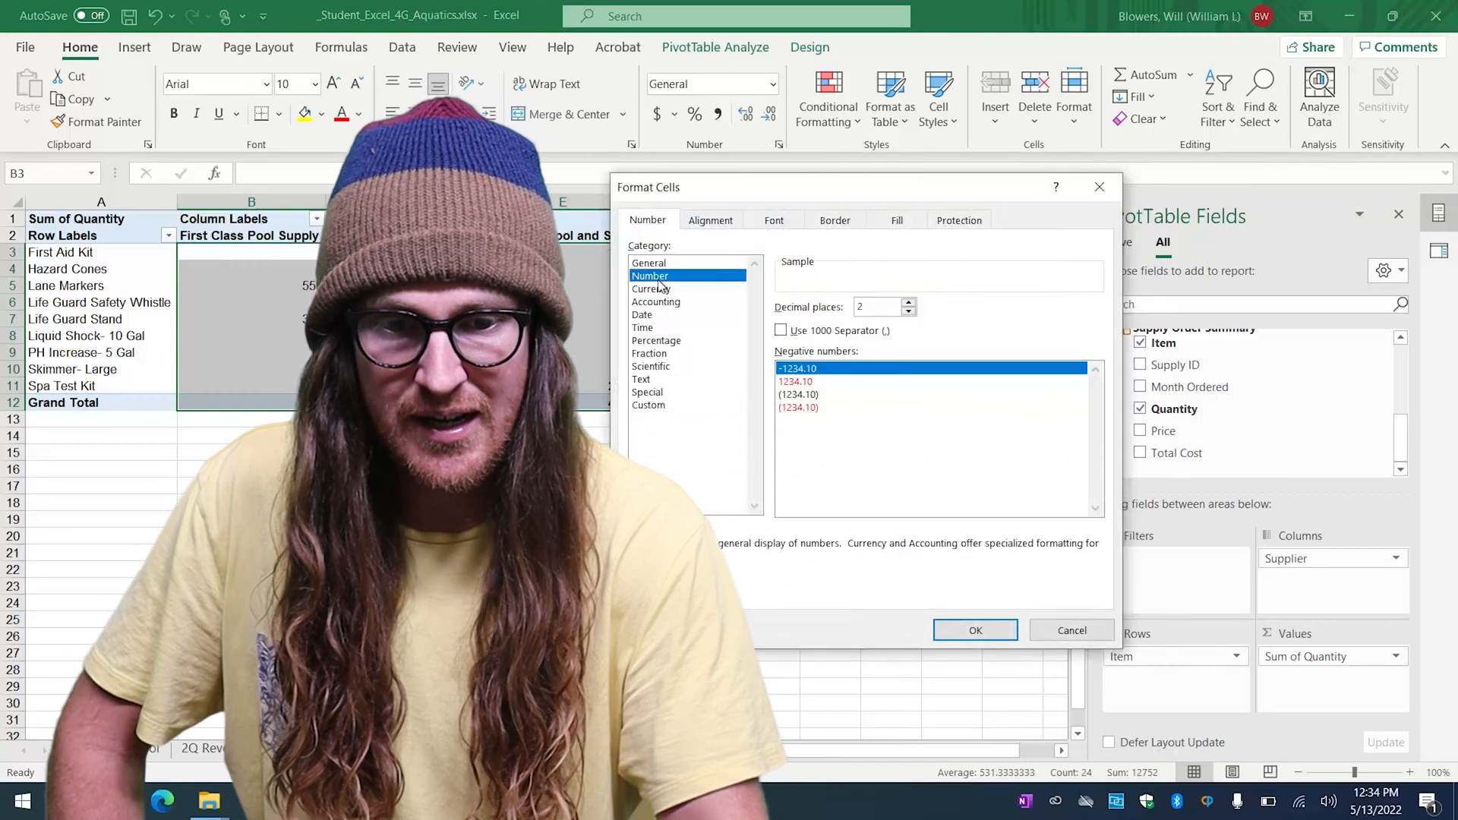
left_click(909, 312)
left_click(909, 312)
left_click(836, 331)
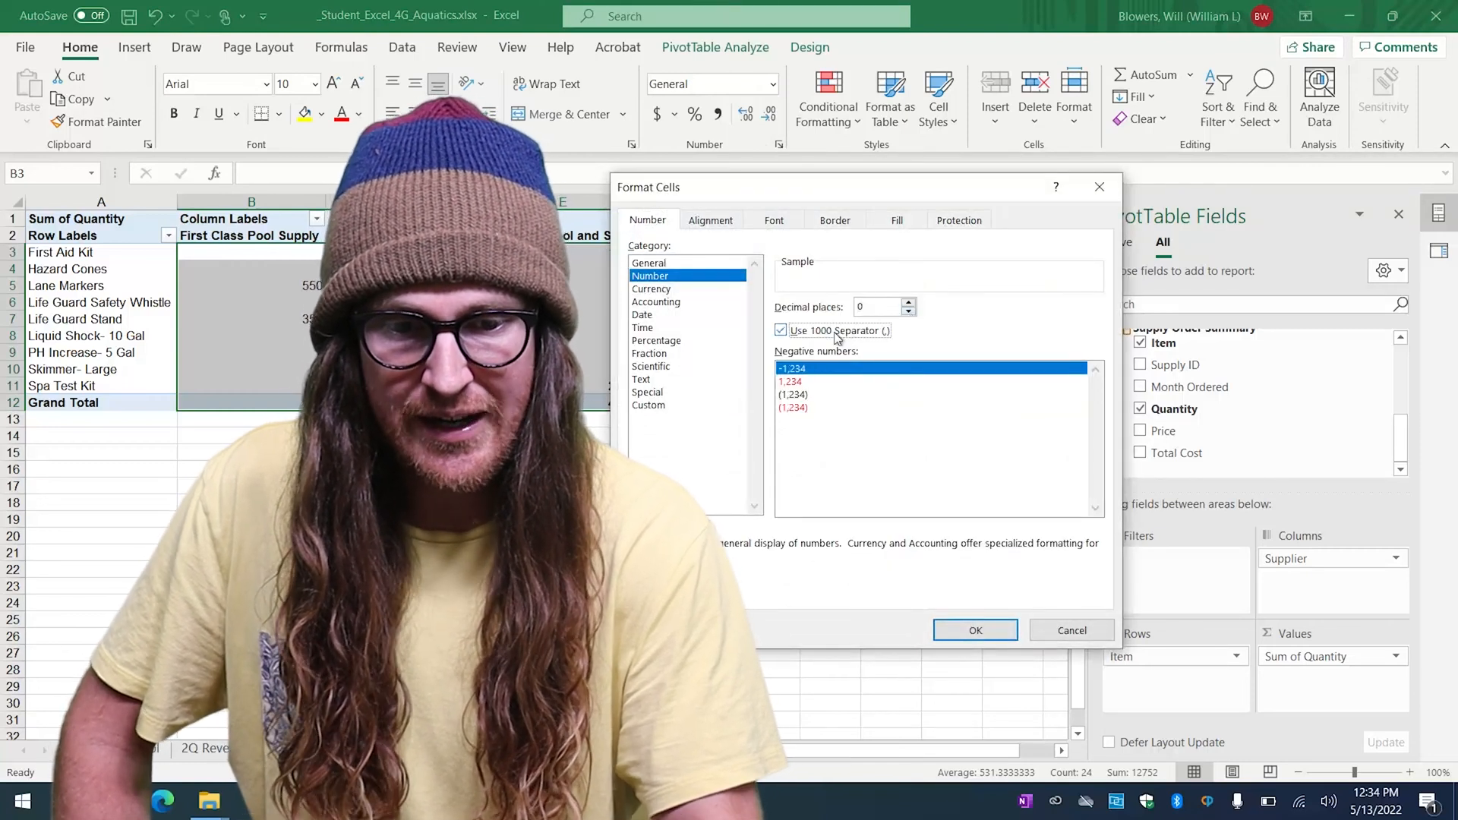
left_click(974, 631)
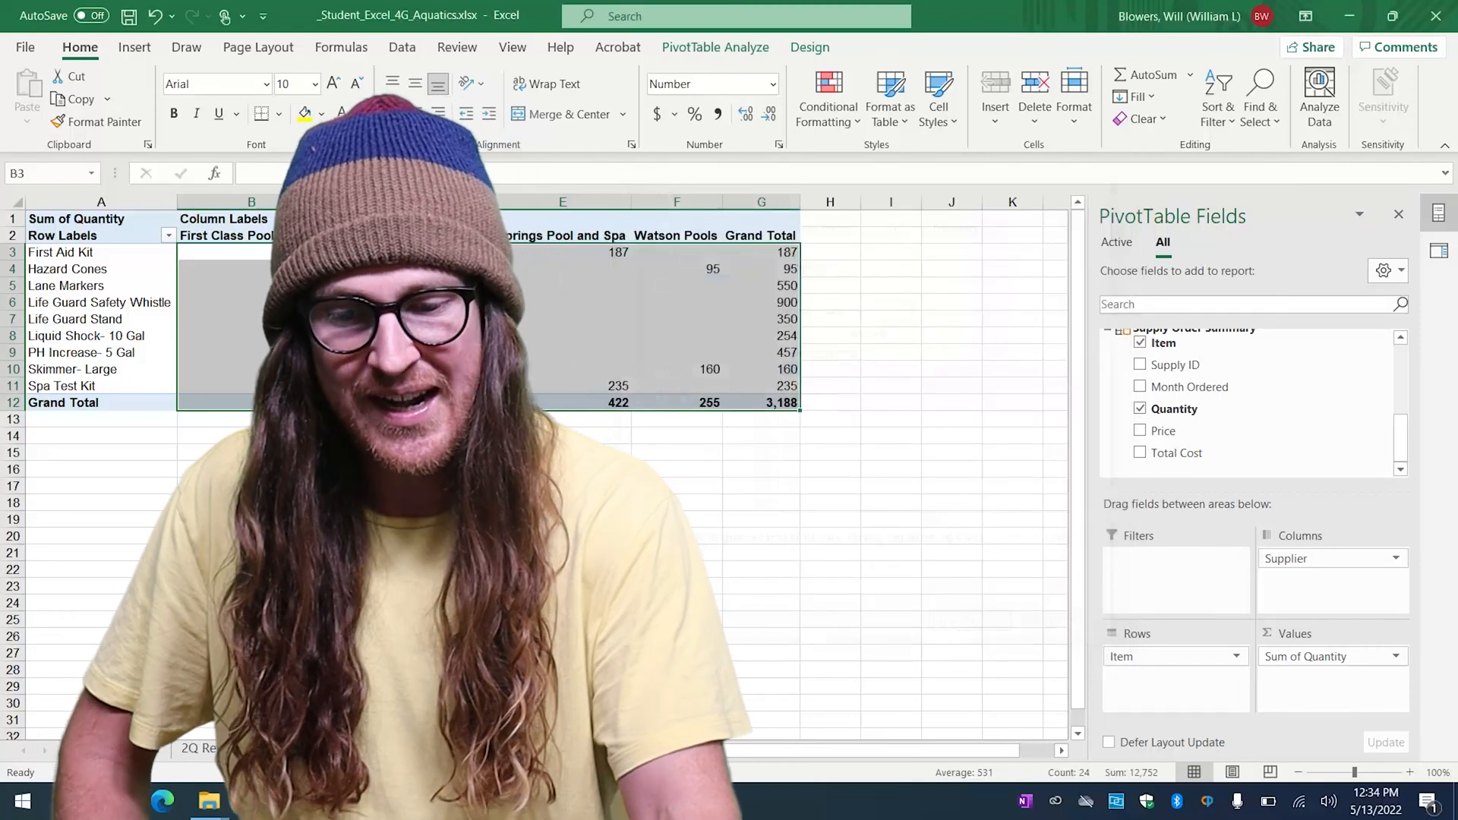
Insert a blank row above row 1 of the PivotTable worksheet.
left_click(349, 801)
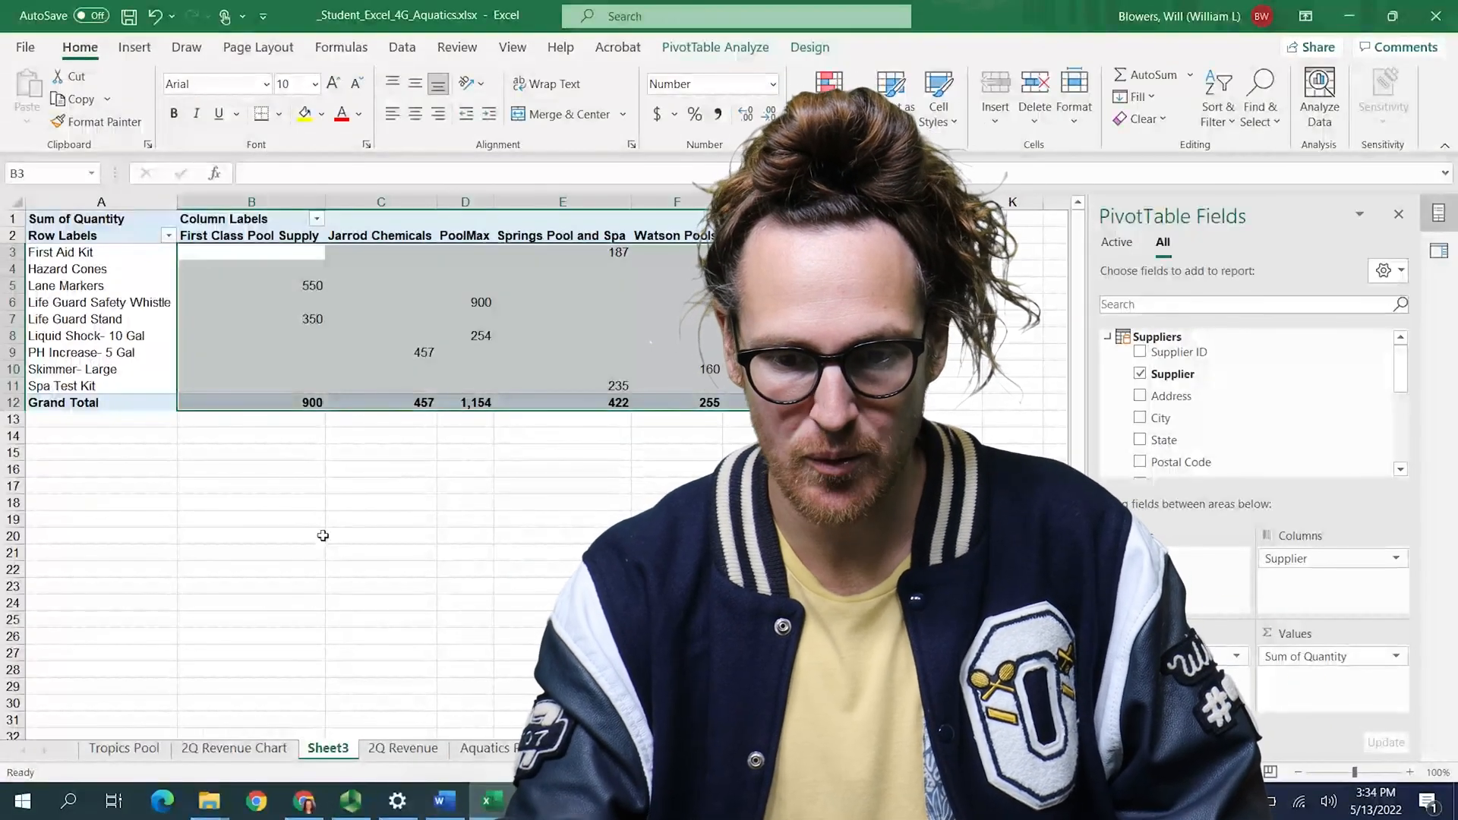
left_click(189, 516)
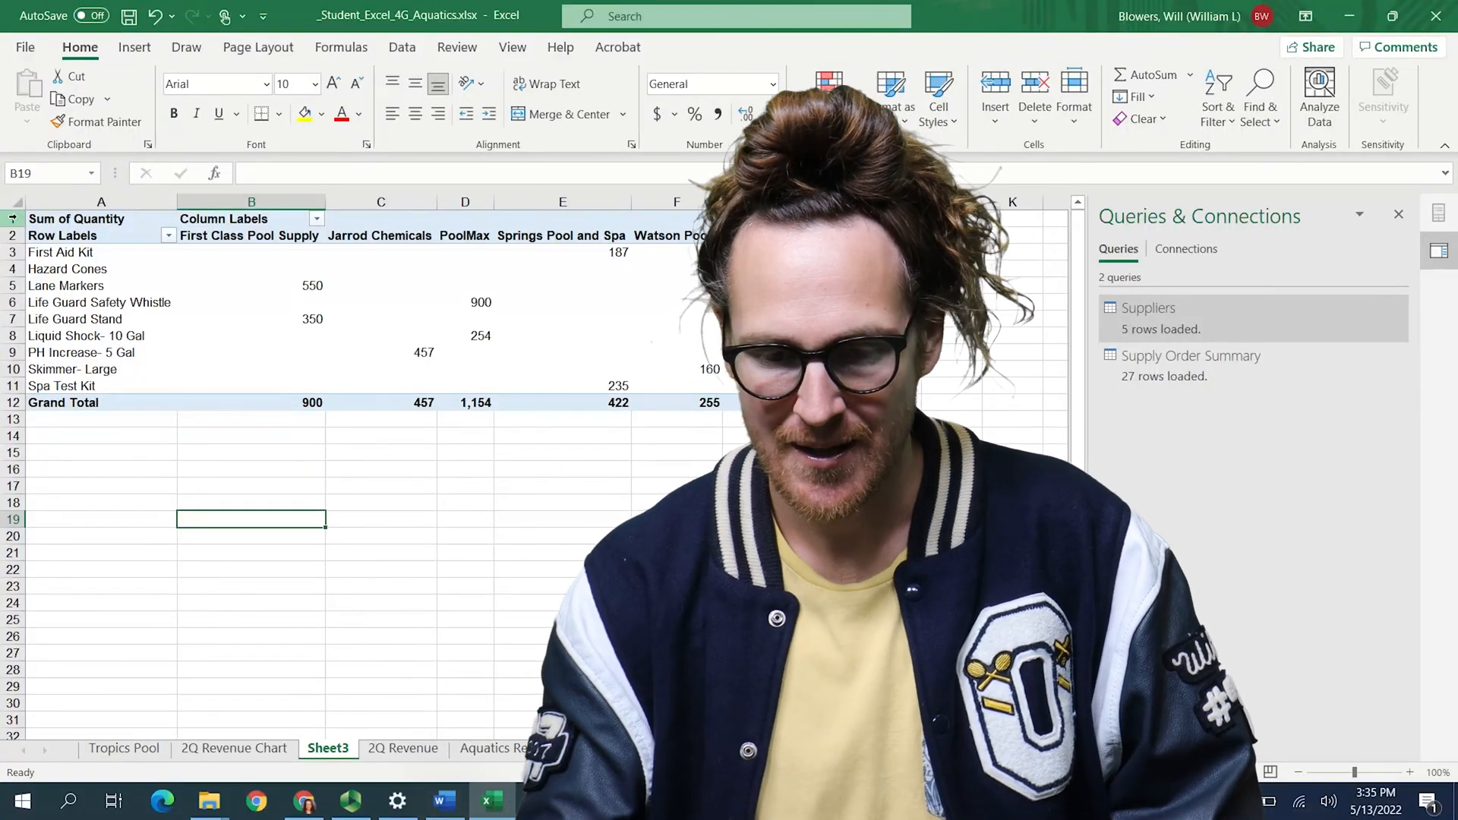
right_click(17, 220)
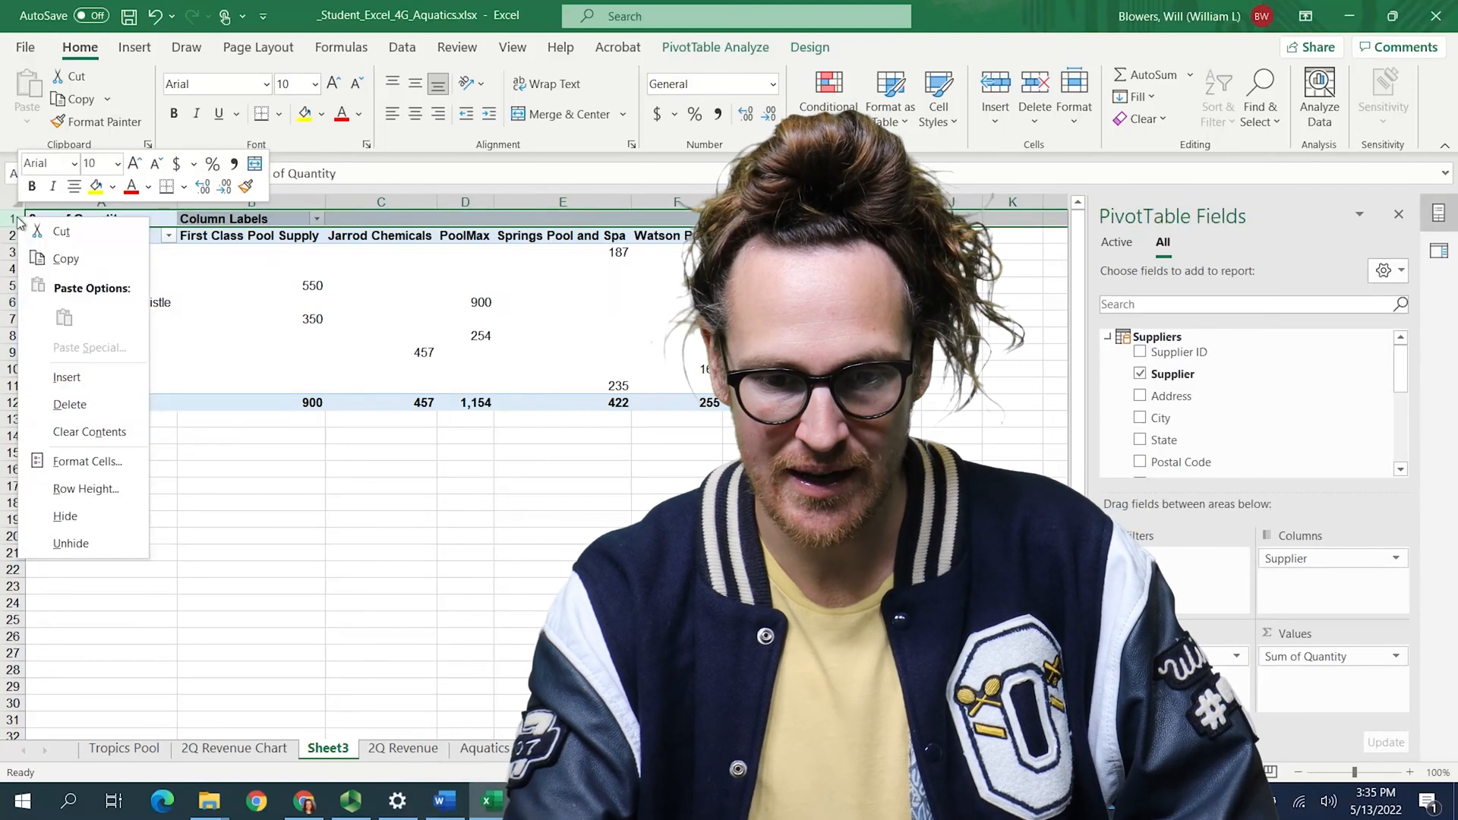
left_click(61, 378)
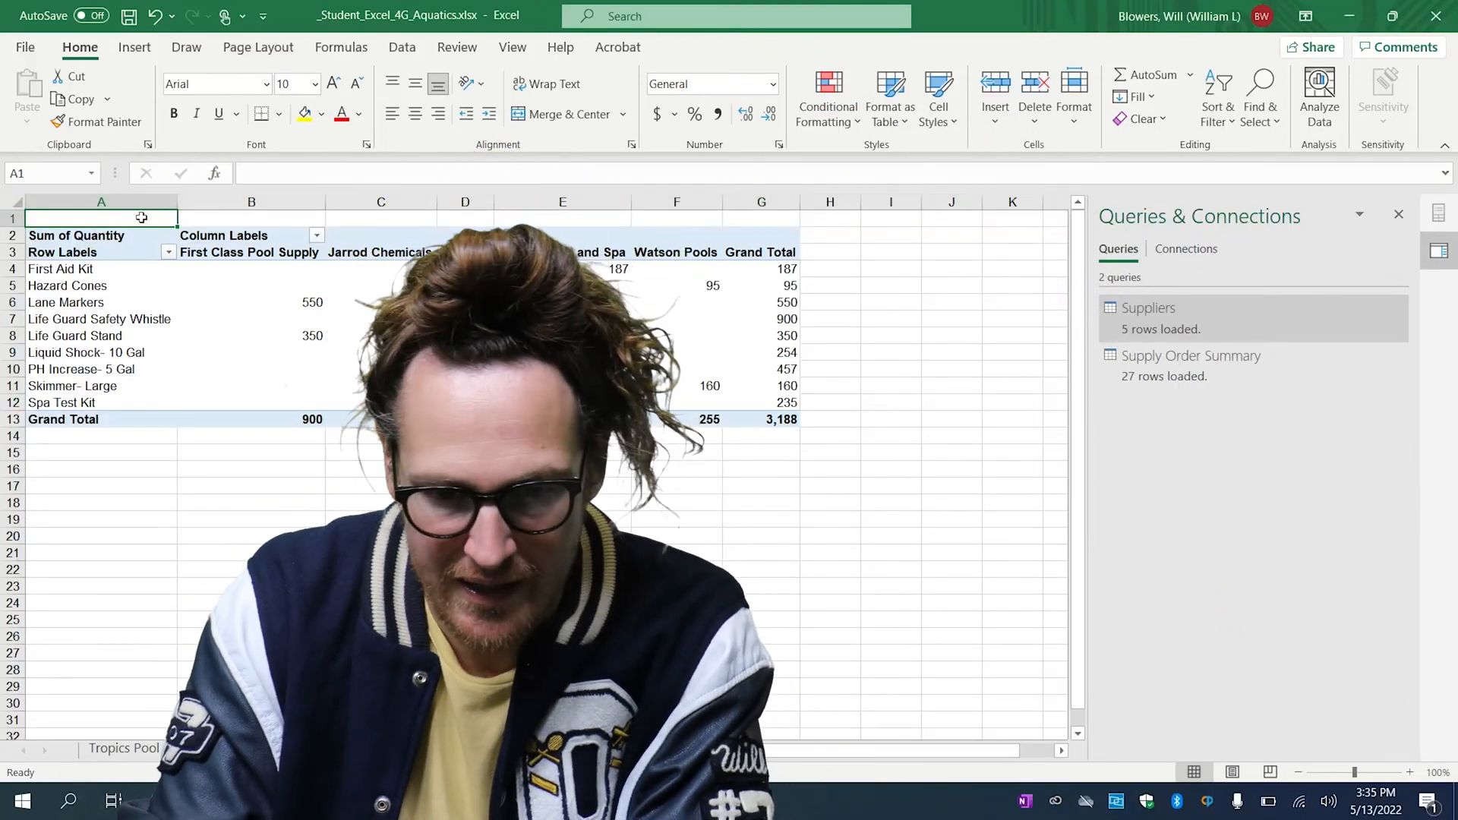
Enter the title "Aquatics Programs Purchases" in cell A1 and apply the Title cell style to it.
type("quatics Programs Purchases")
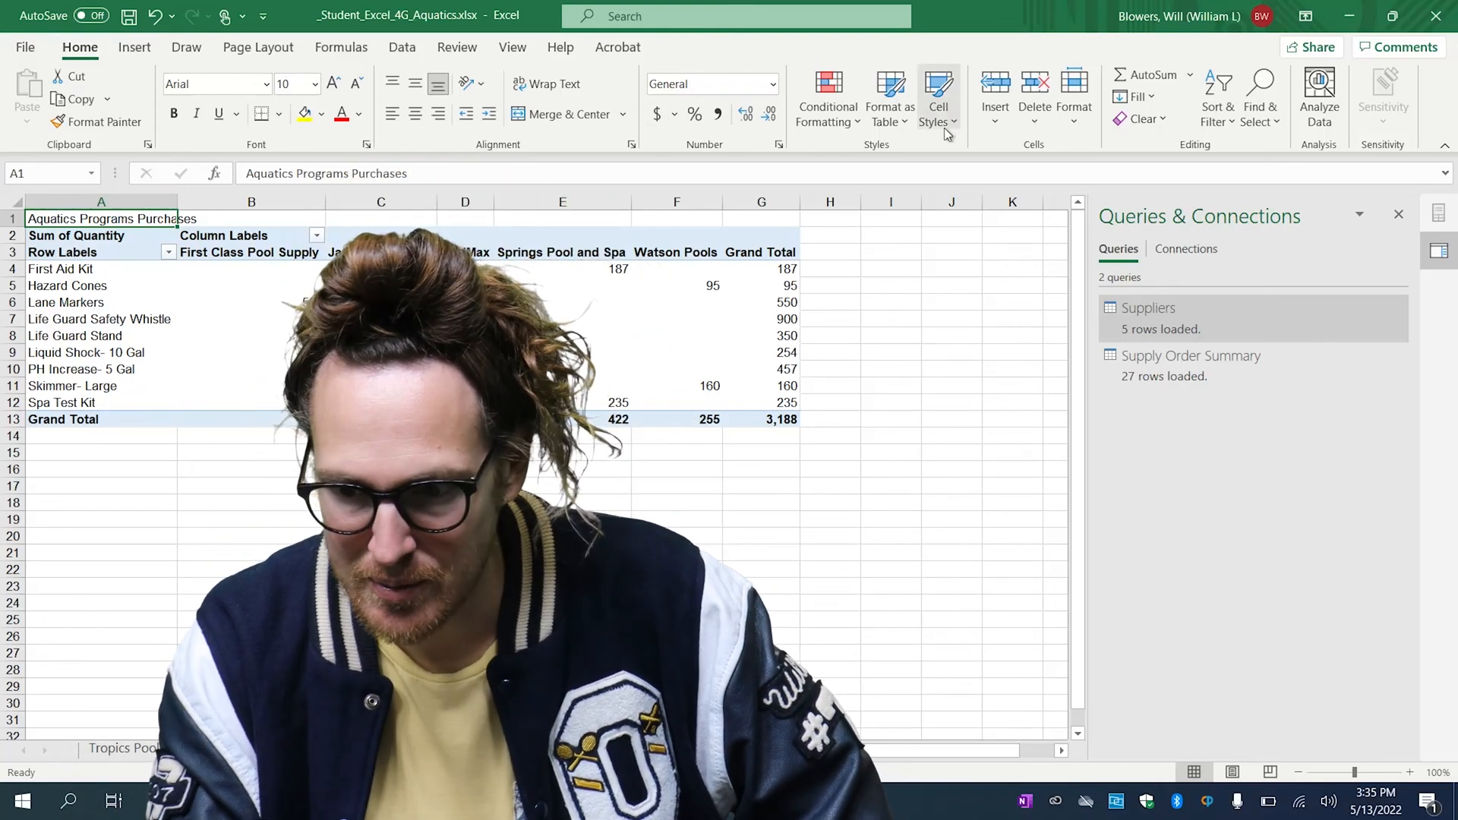
left_click(944, 128)
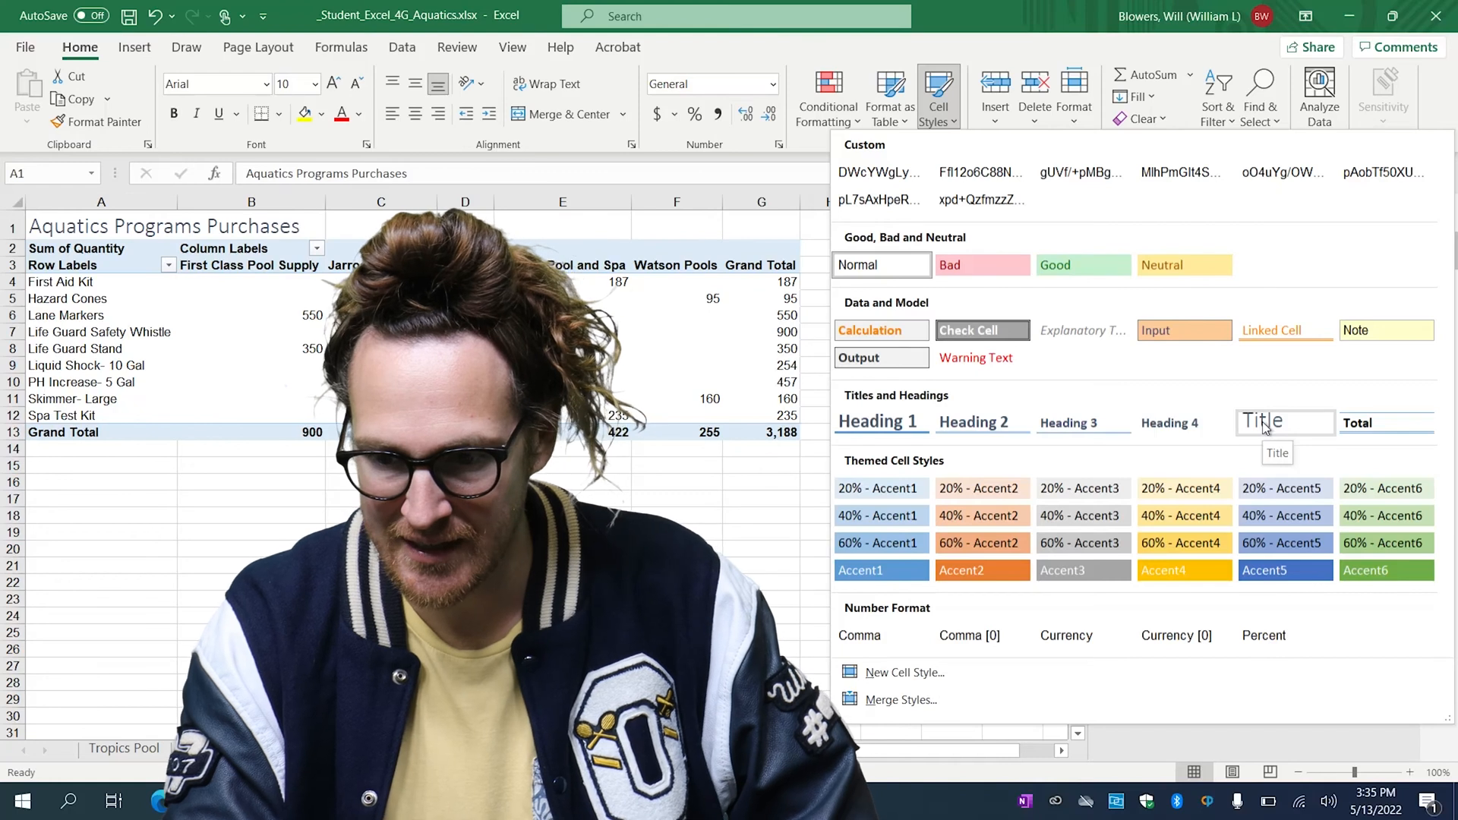
left_click(1262, 422)
Rename the Sheet3 worksheet as "Aquatics Purchases".
right_click(327, 748)
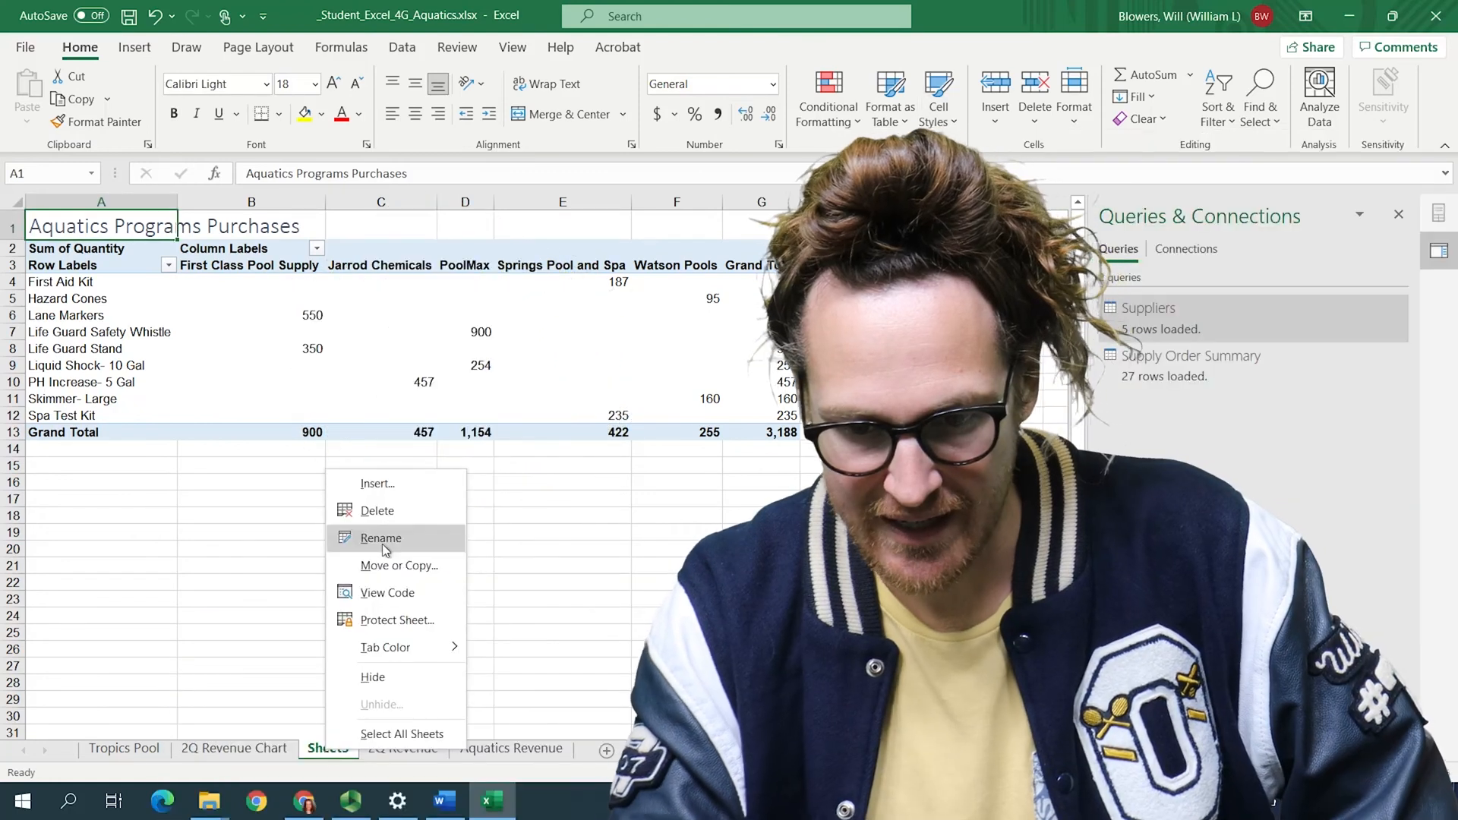
left_click(380, 538)
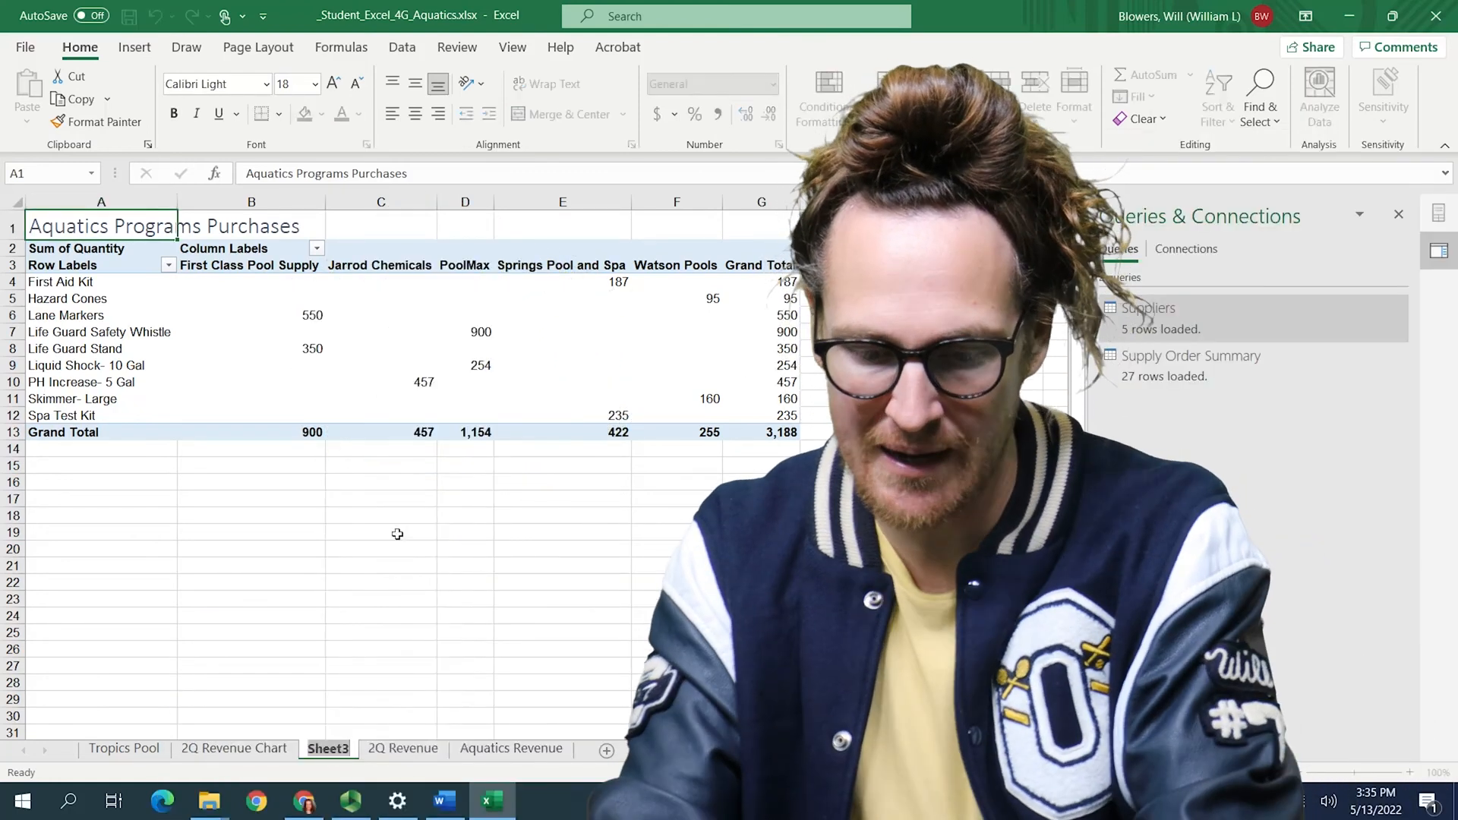
type("Aq")
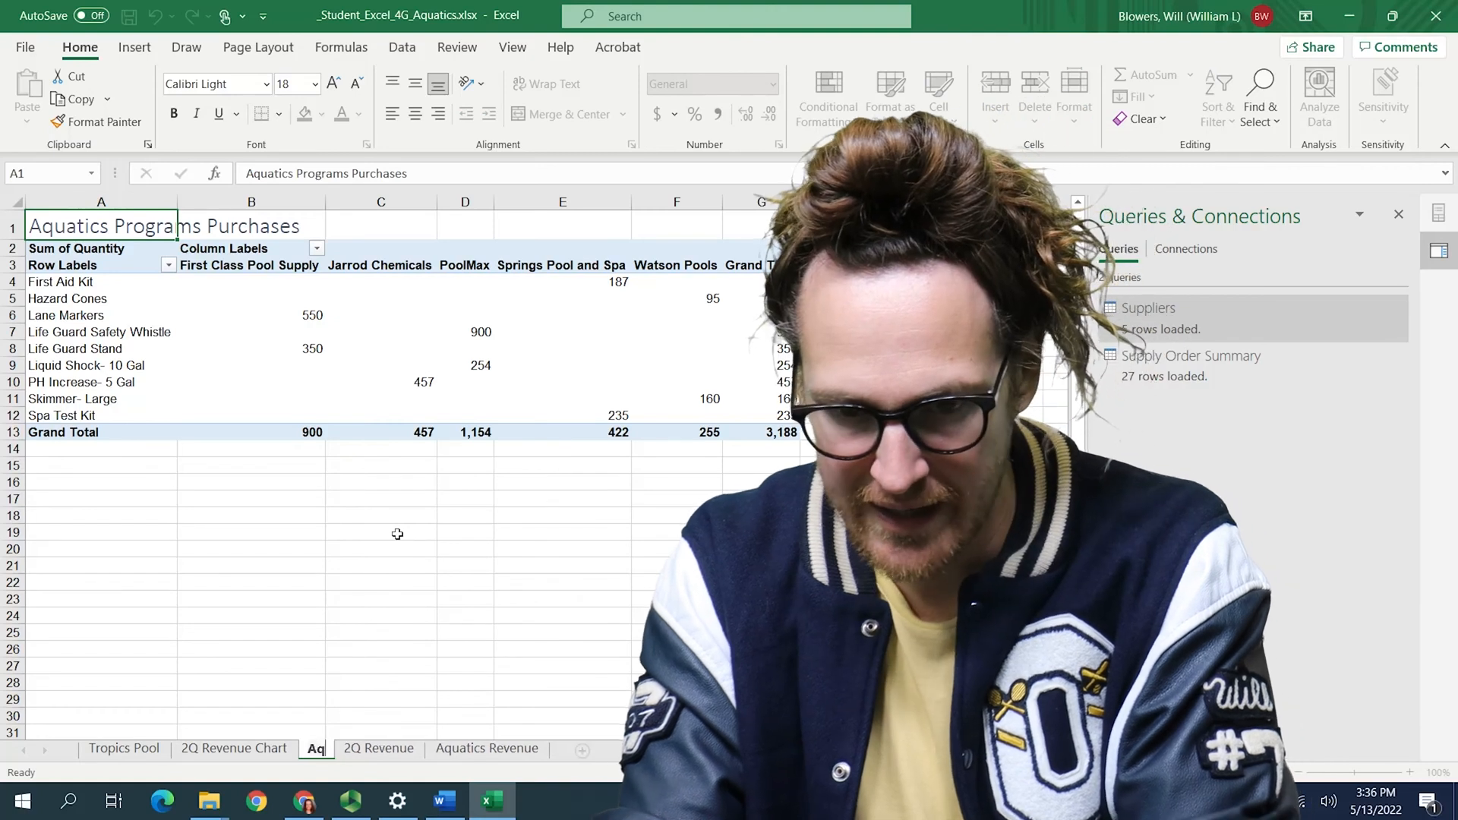
type("uatics Purchases")
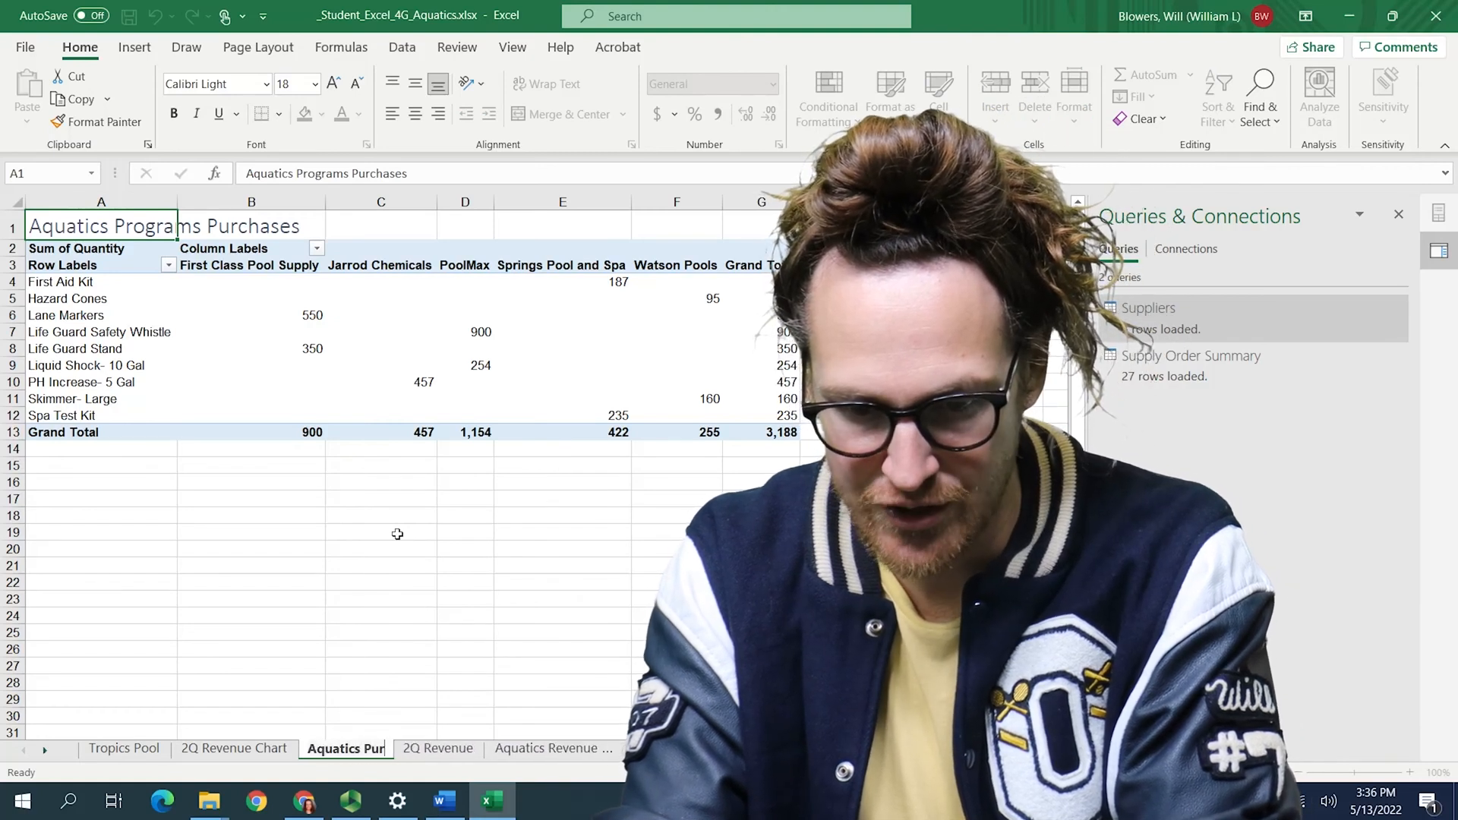
left_click(375, 349)
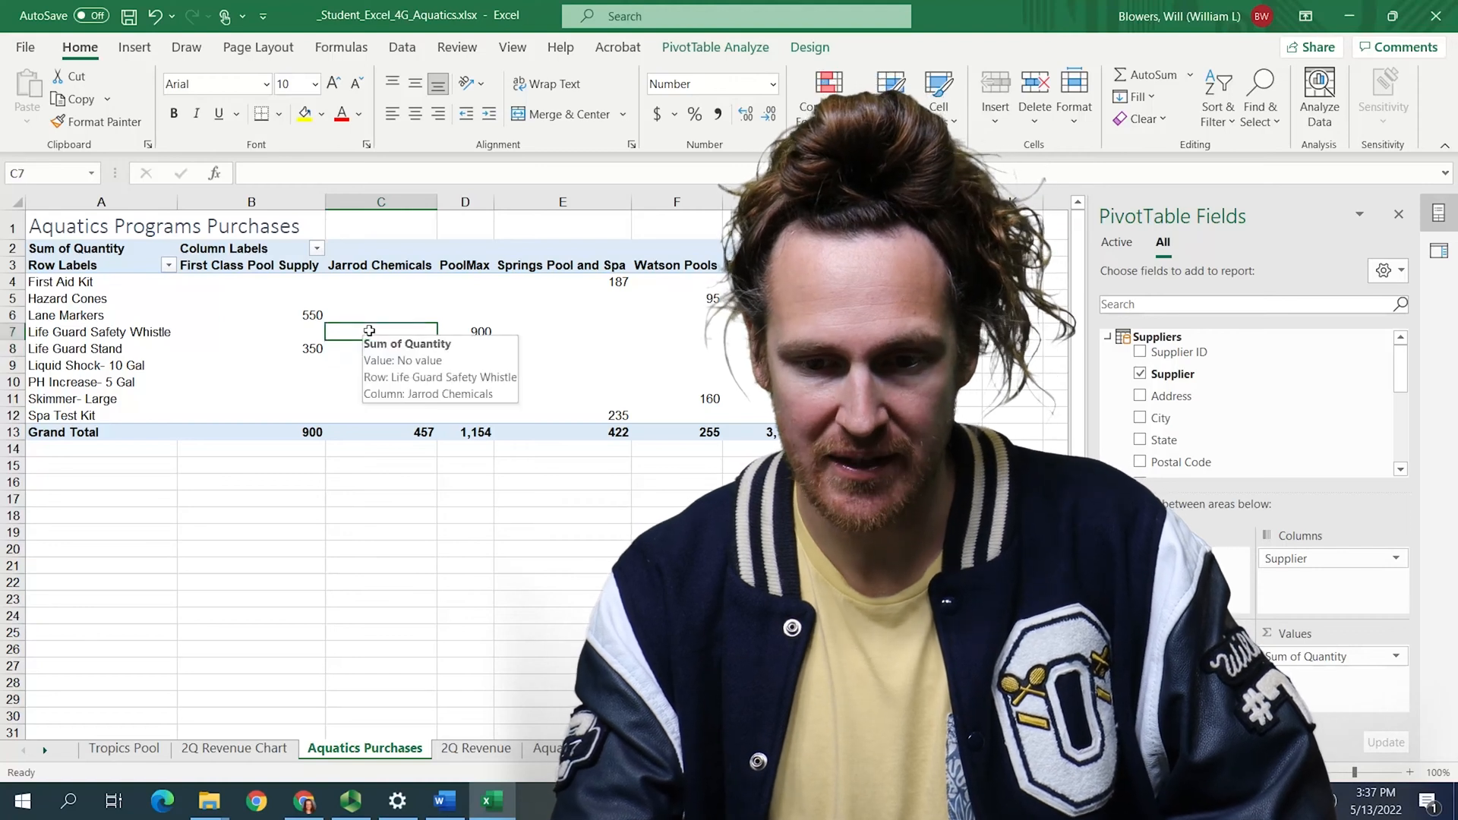
Insert a 3-D Pie PivotChart based on the PivotTable in the Aquatics Purchases worksheet.
left_click(369, 331)
mouse_move(355, 437)
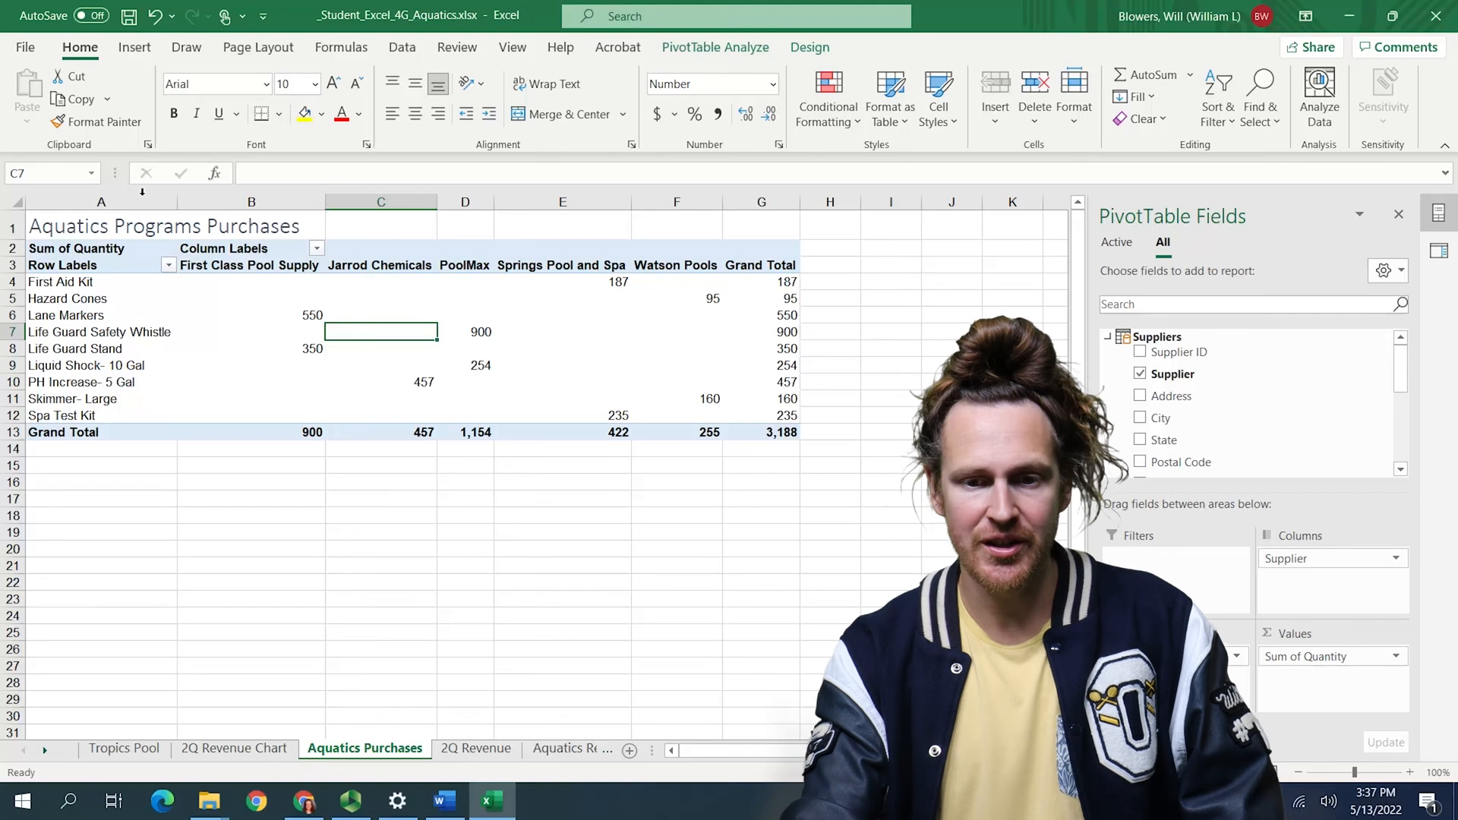
left_click(134, 49)
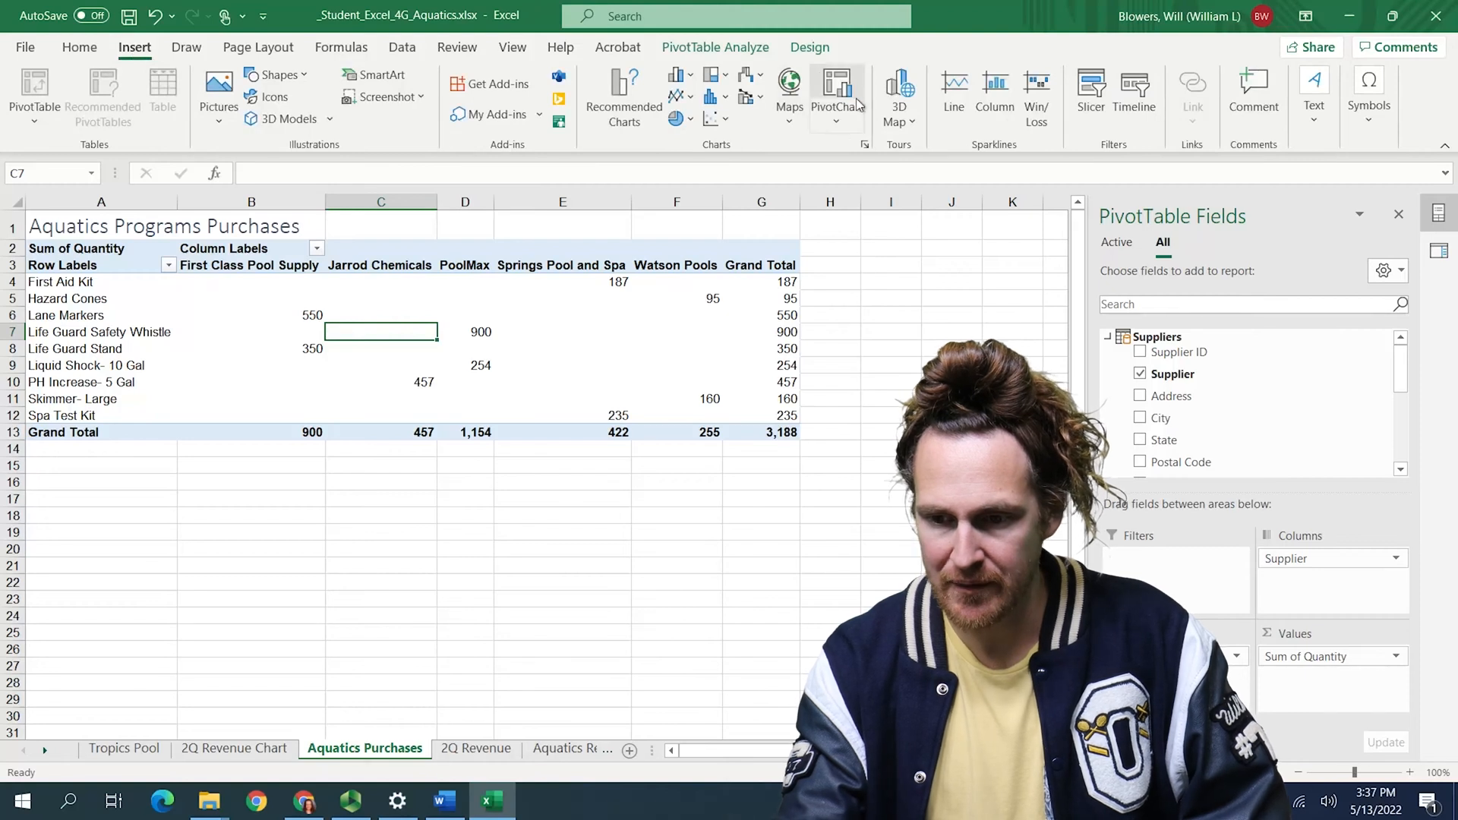
left_click(838, 123)
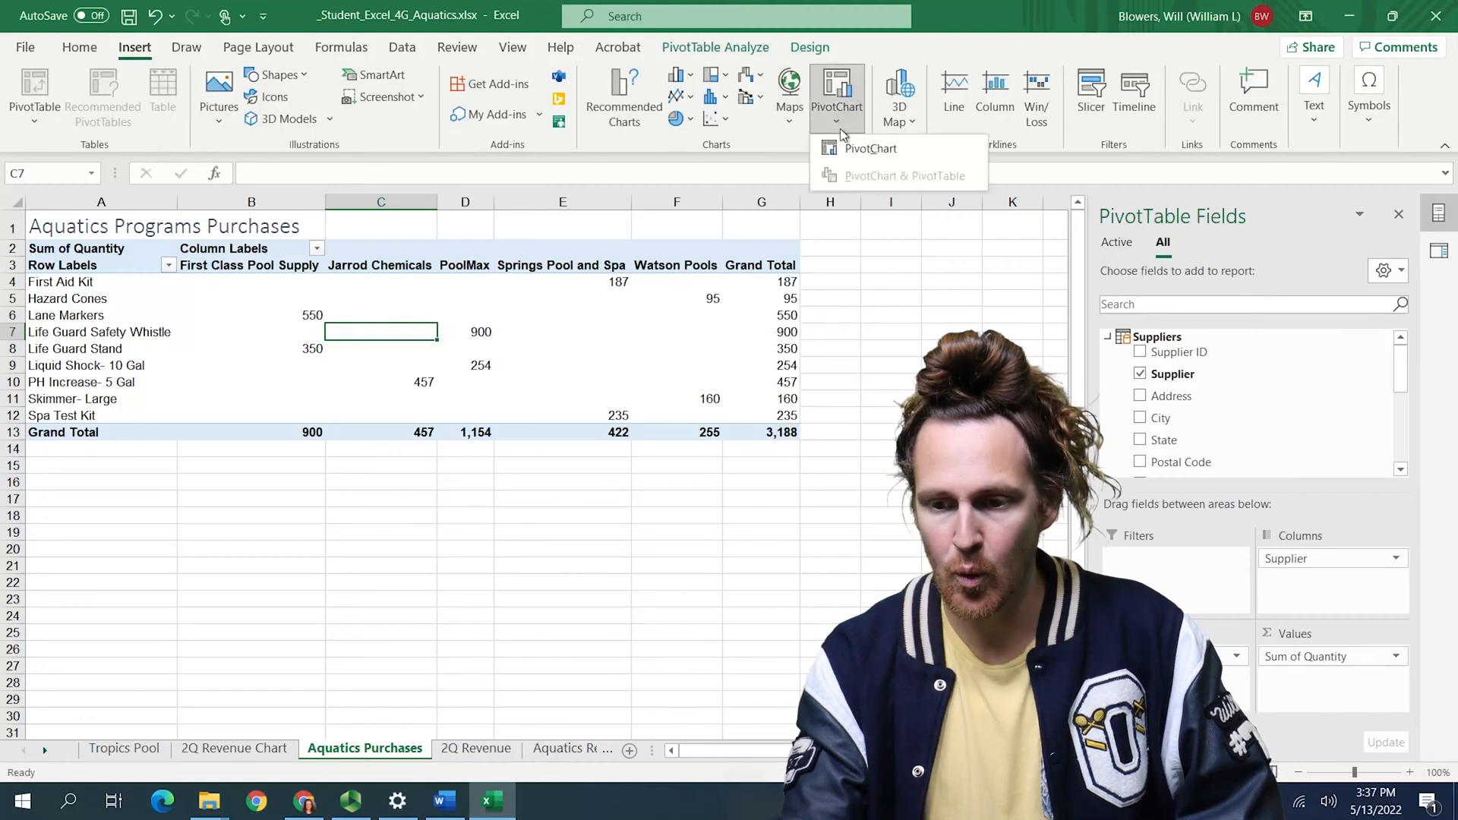
left_click(865, 149)
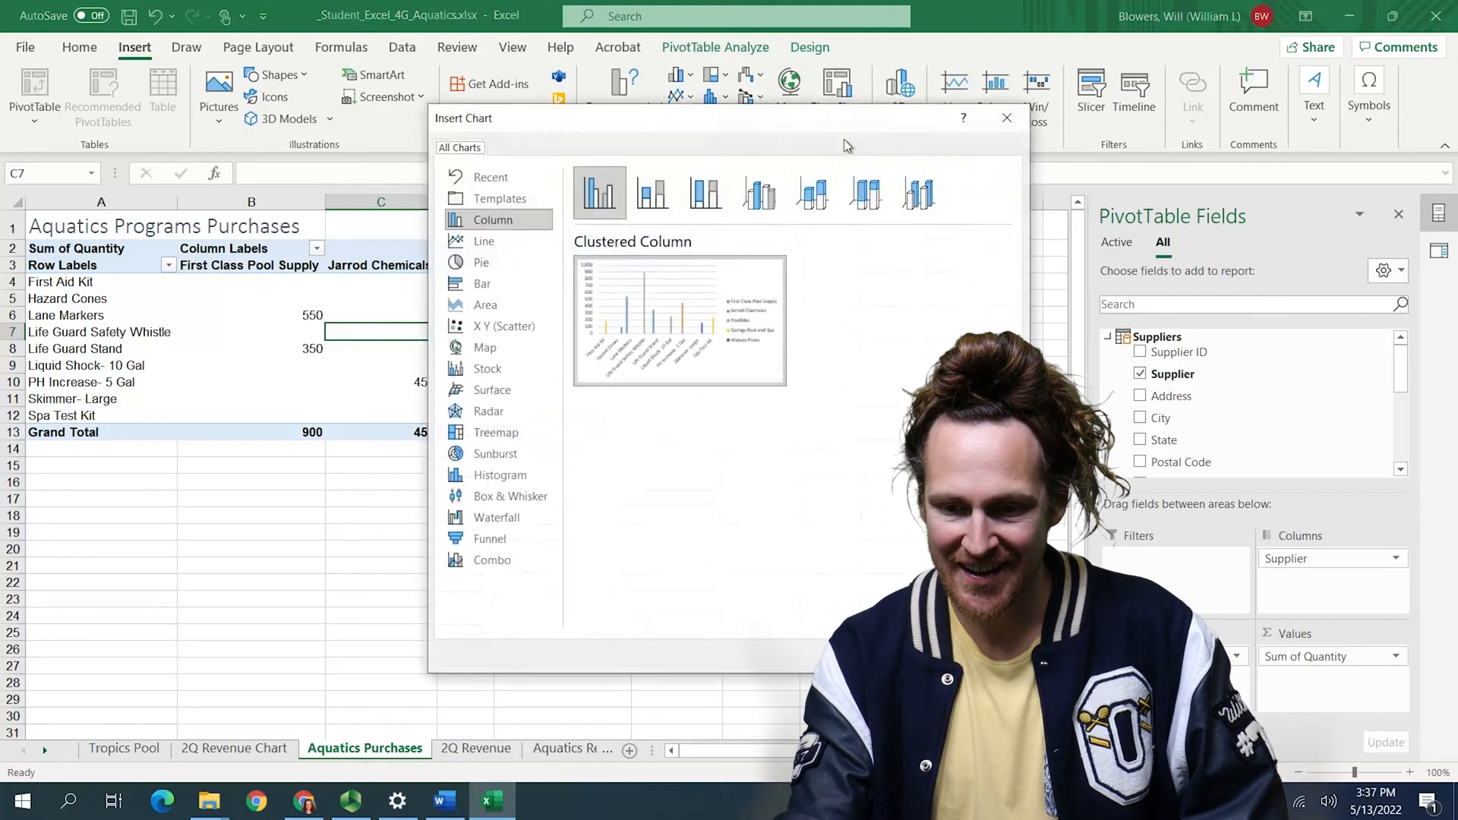
left_click(483, 264)
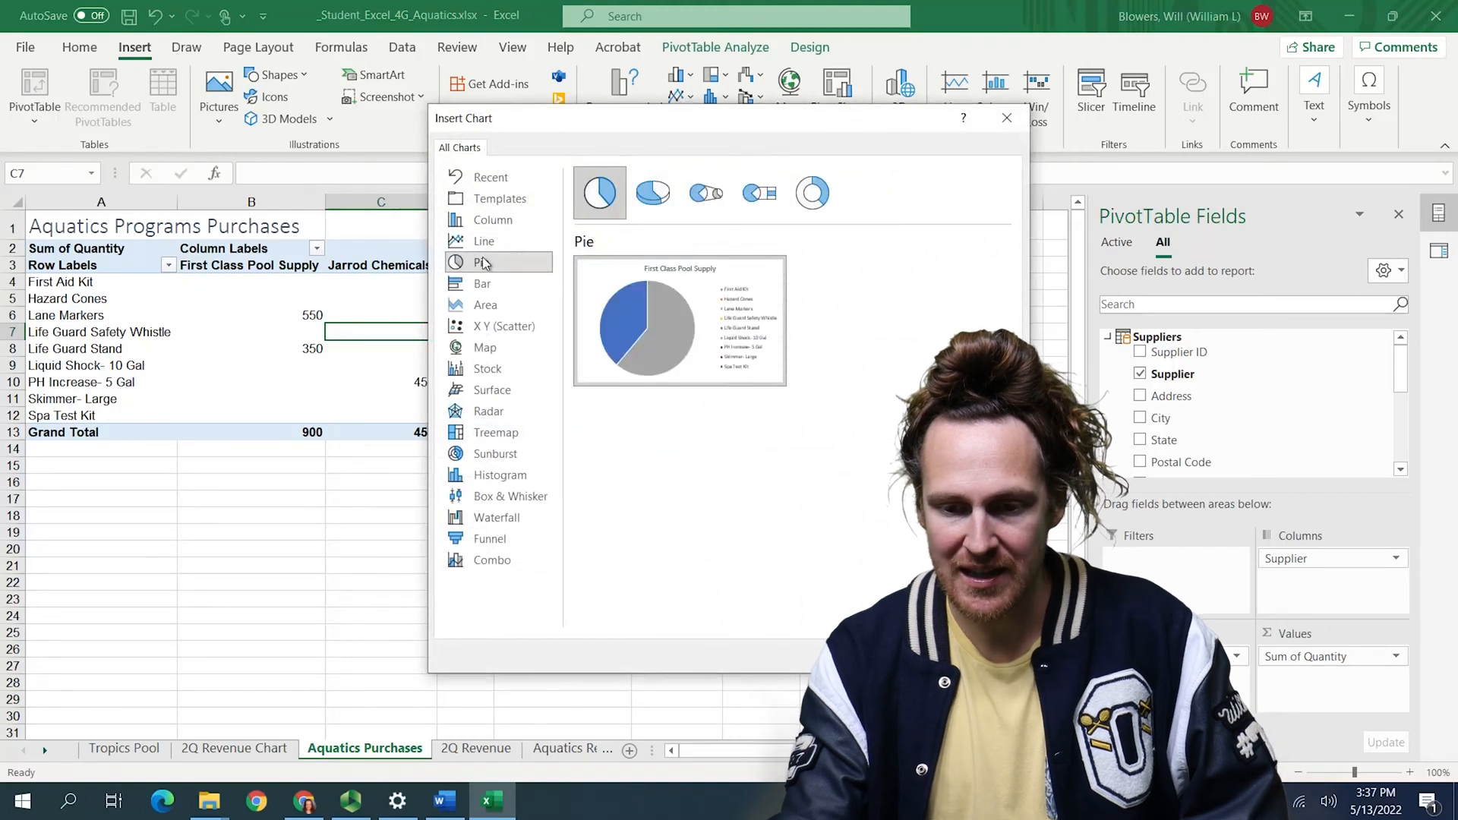
left_click(647, 217)
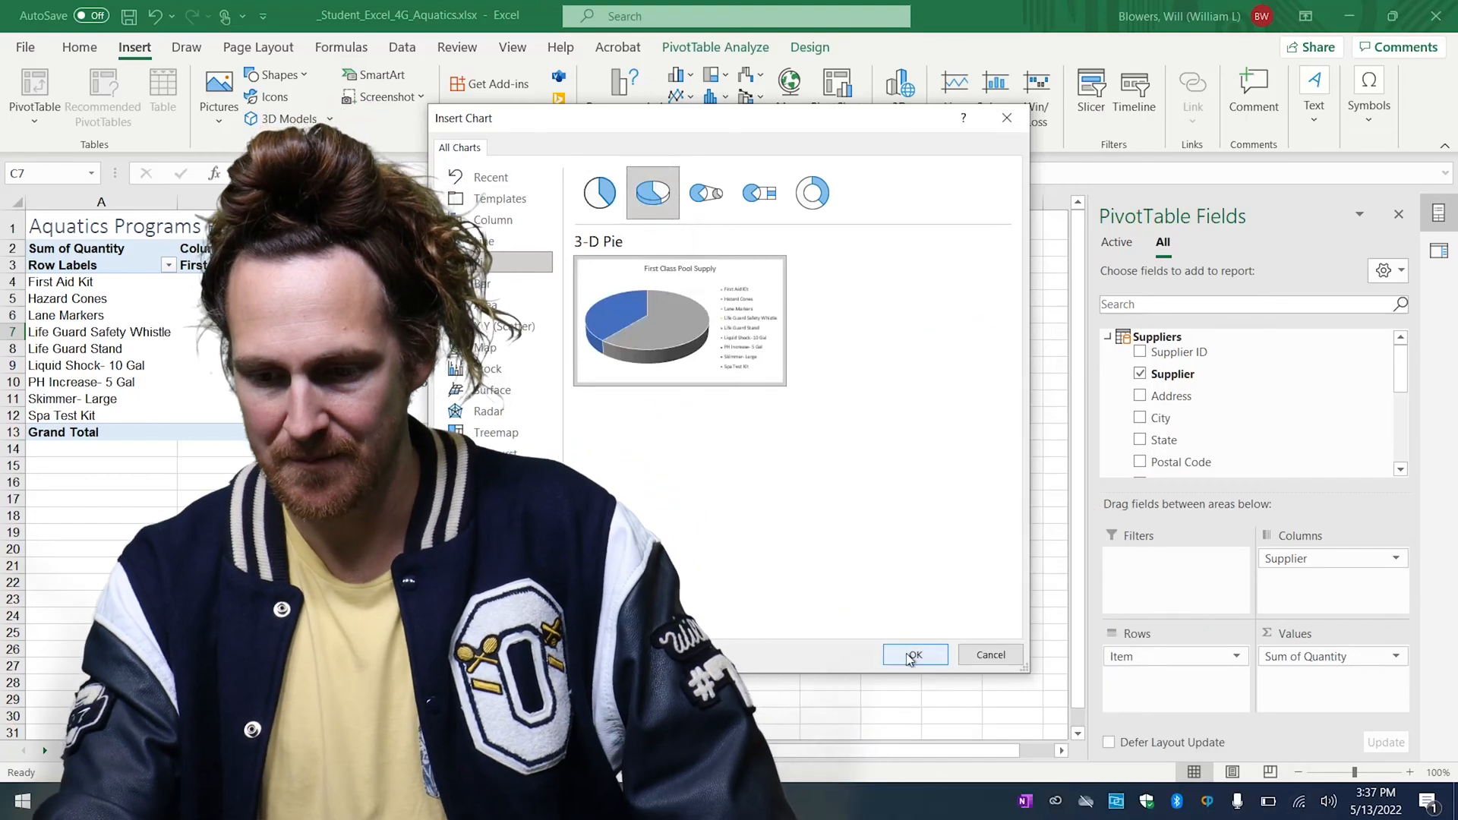
left_click(914, 654)
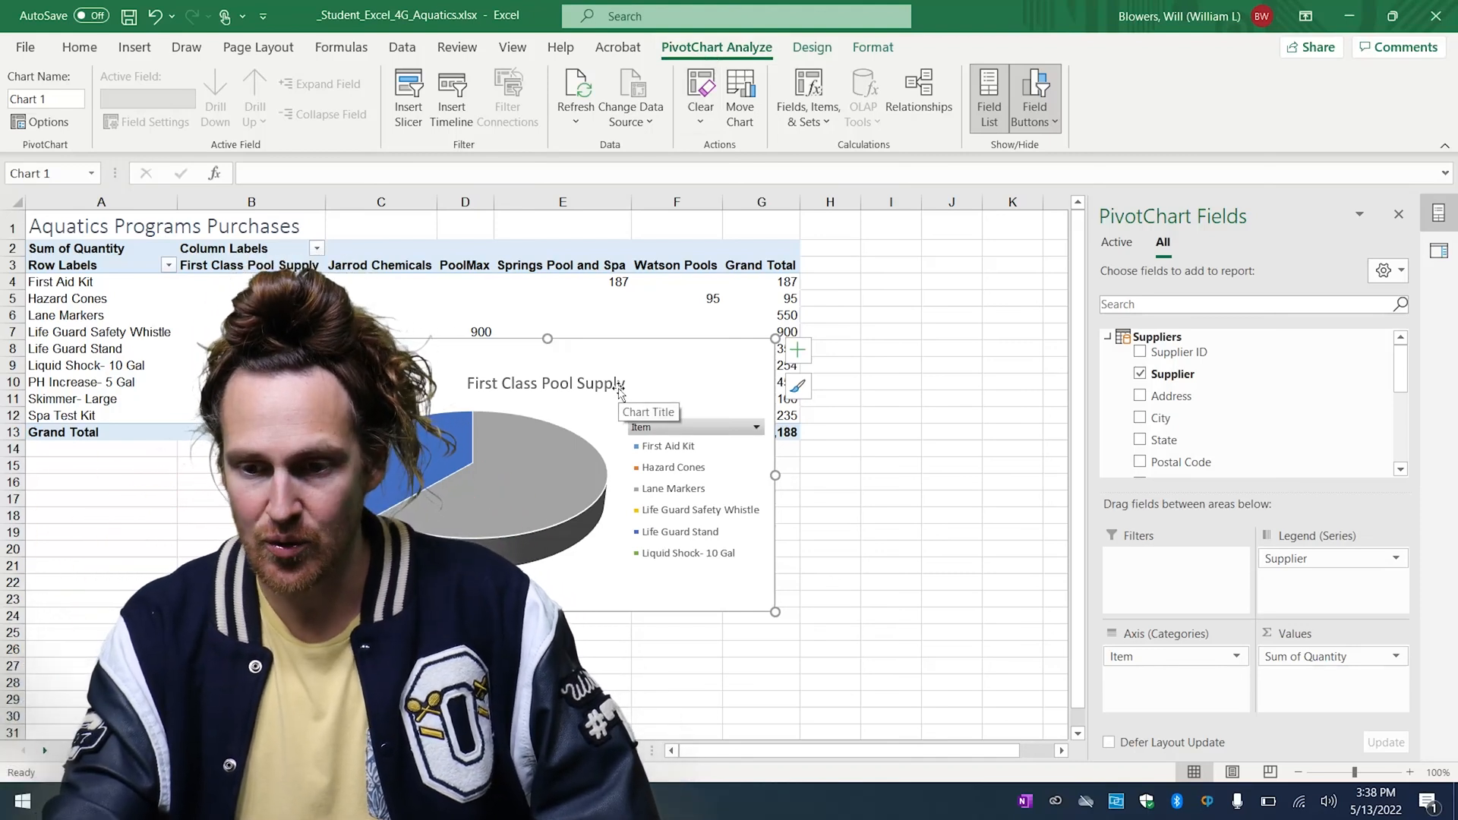
Move the pie PivotChart to a new chart sheet named "Aquatic Suppliers Chart".
left_click(741, 114)
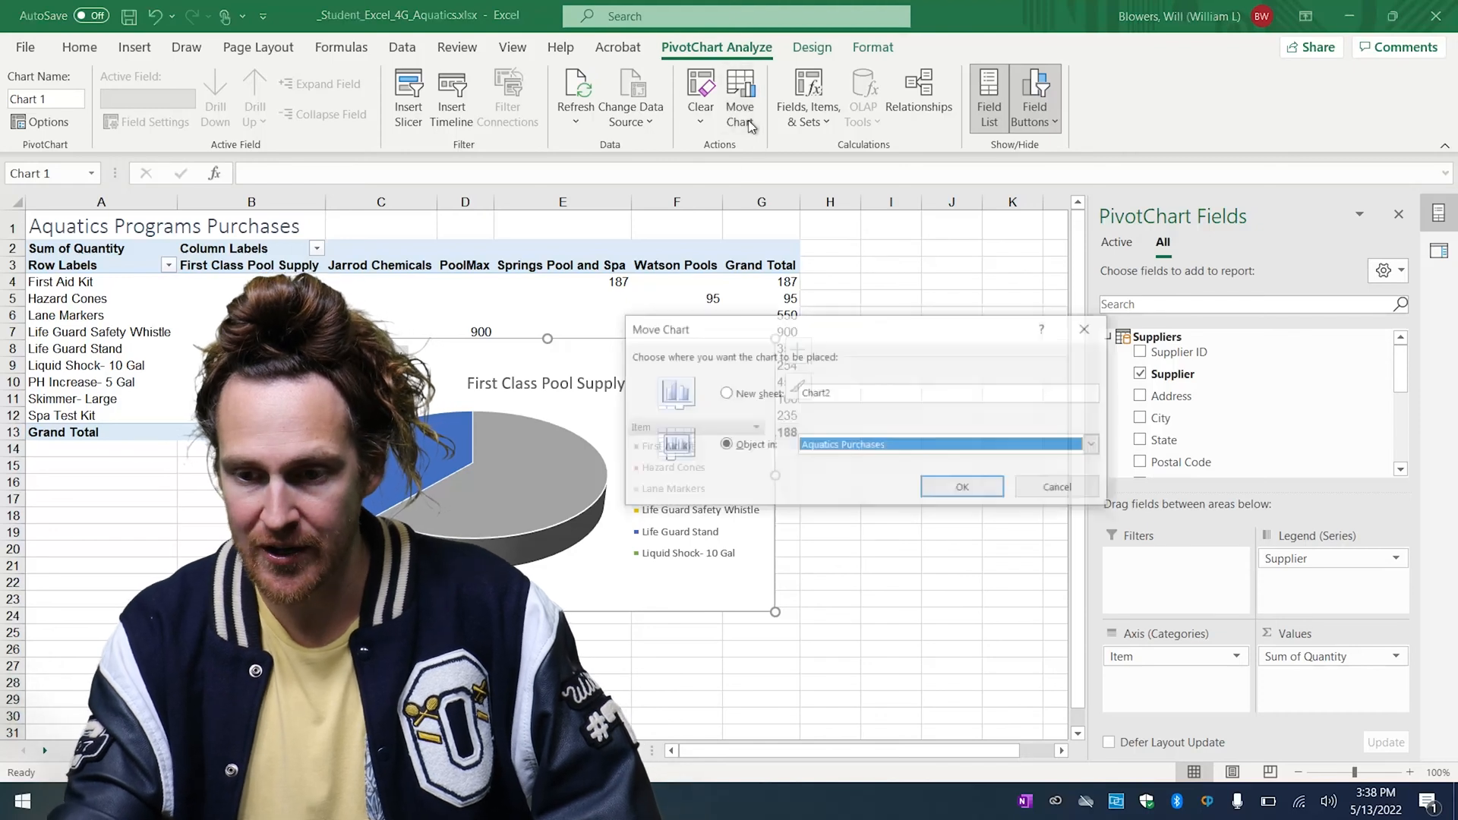
left_click(726, 393)
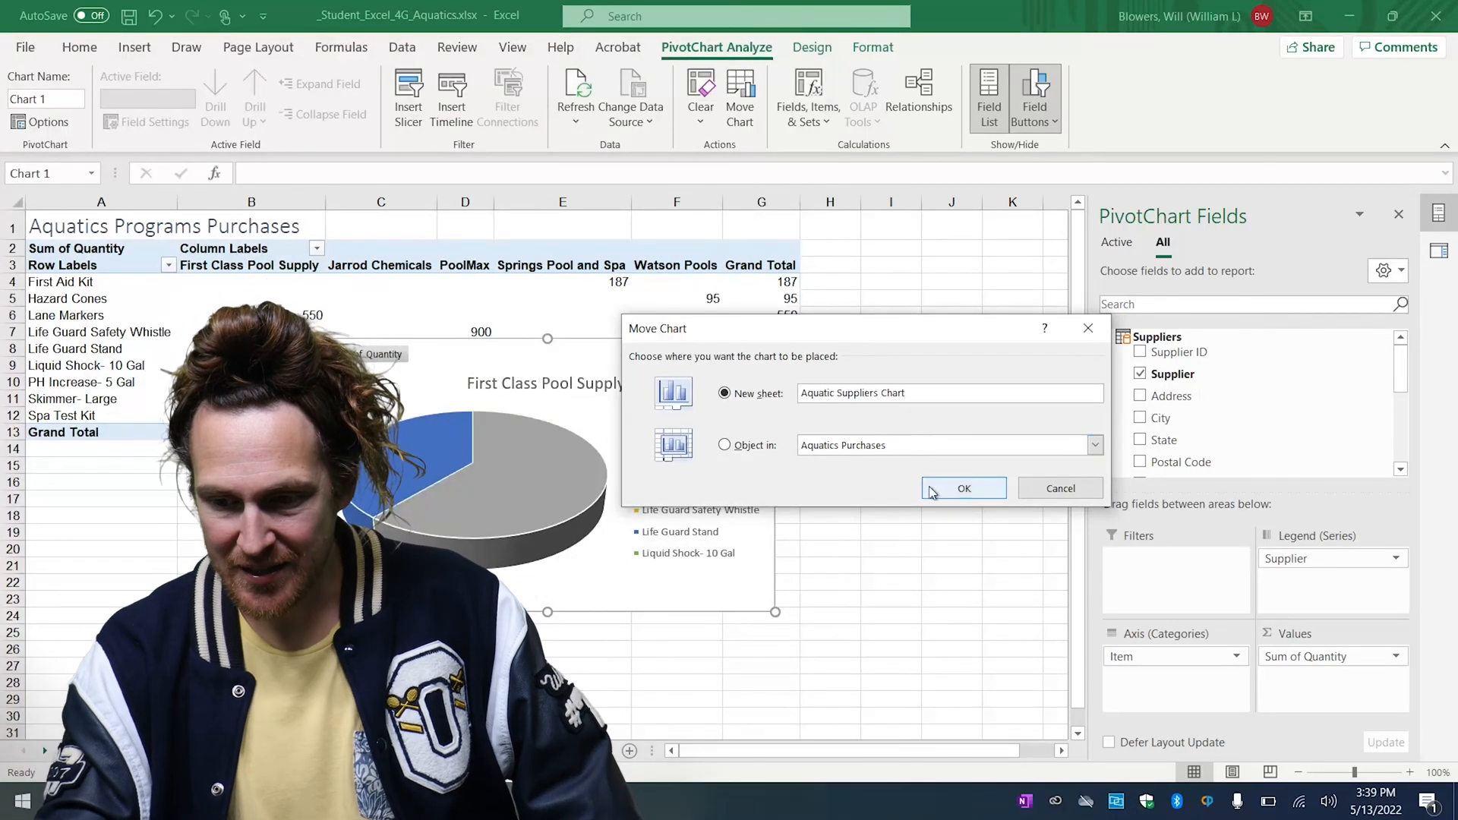
left_click(963, 489)
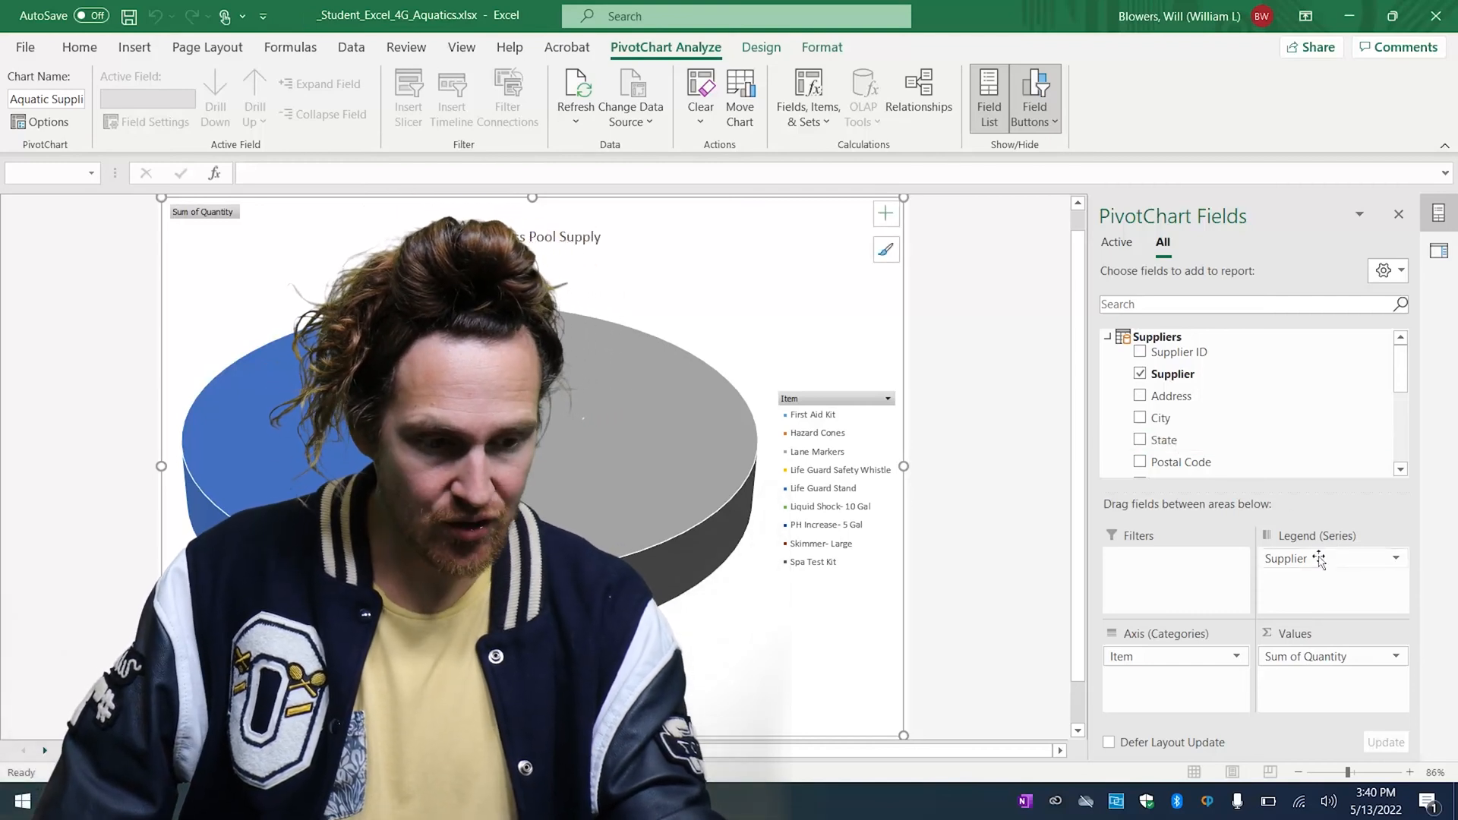
Move the Supplier field from Legend (Series) to Axis (Categories) and remove the Item field from the PivotChart.
left_click_drag(1319, 560, 1169, 678)
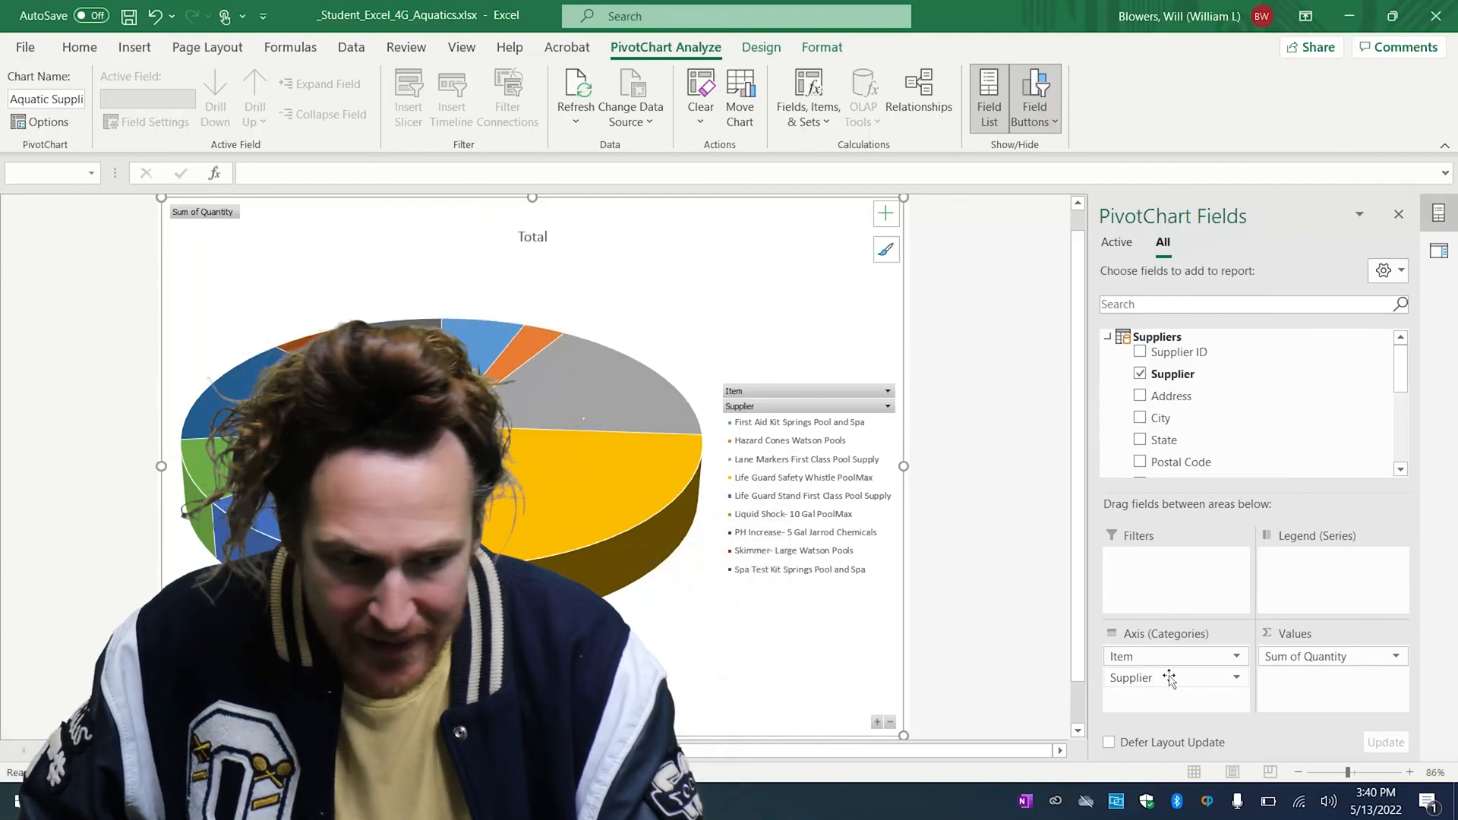
left_click(1202, 657)
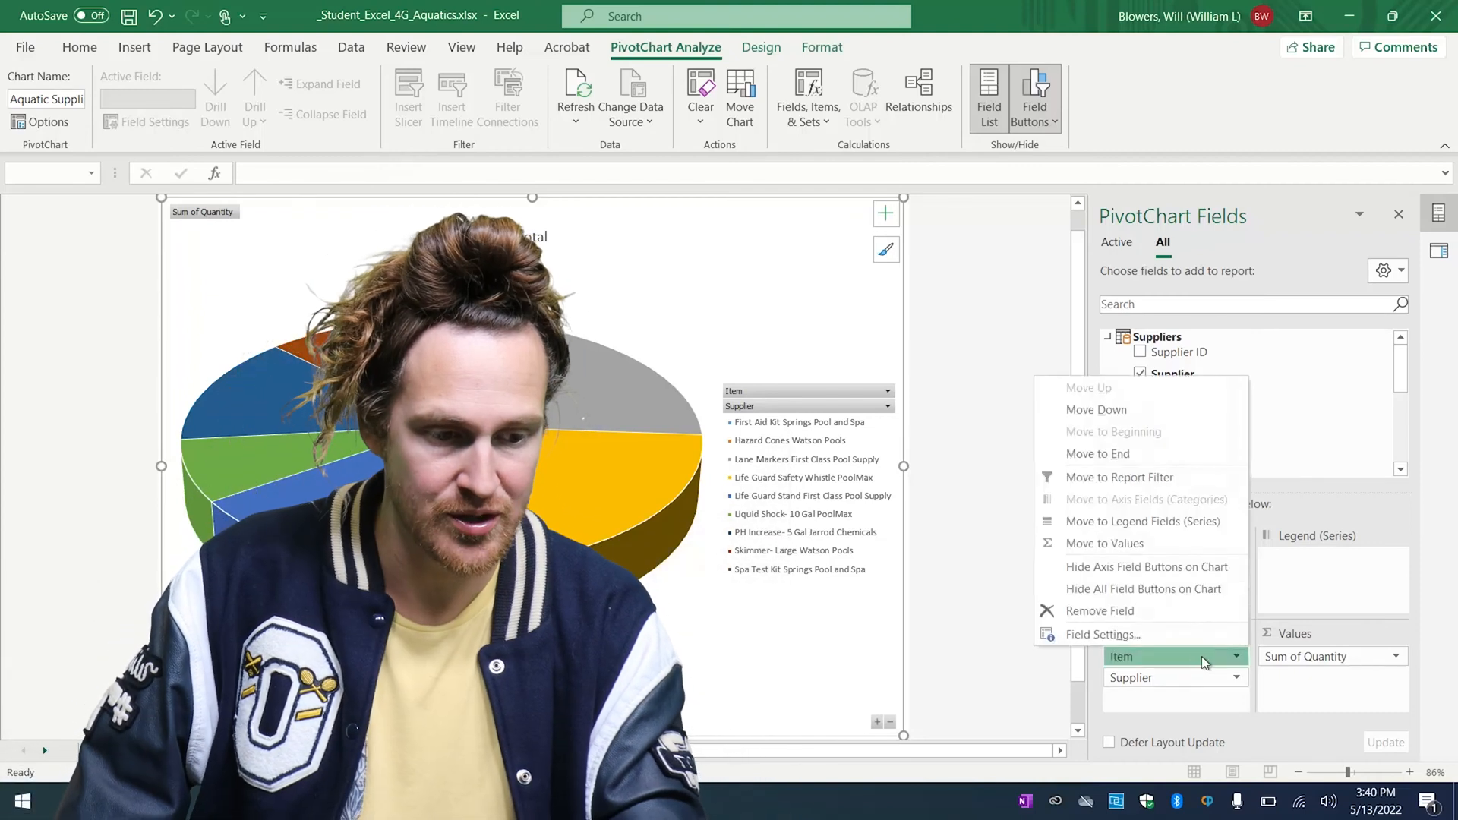
left_click(1193, 610)
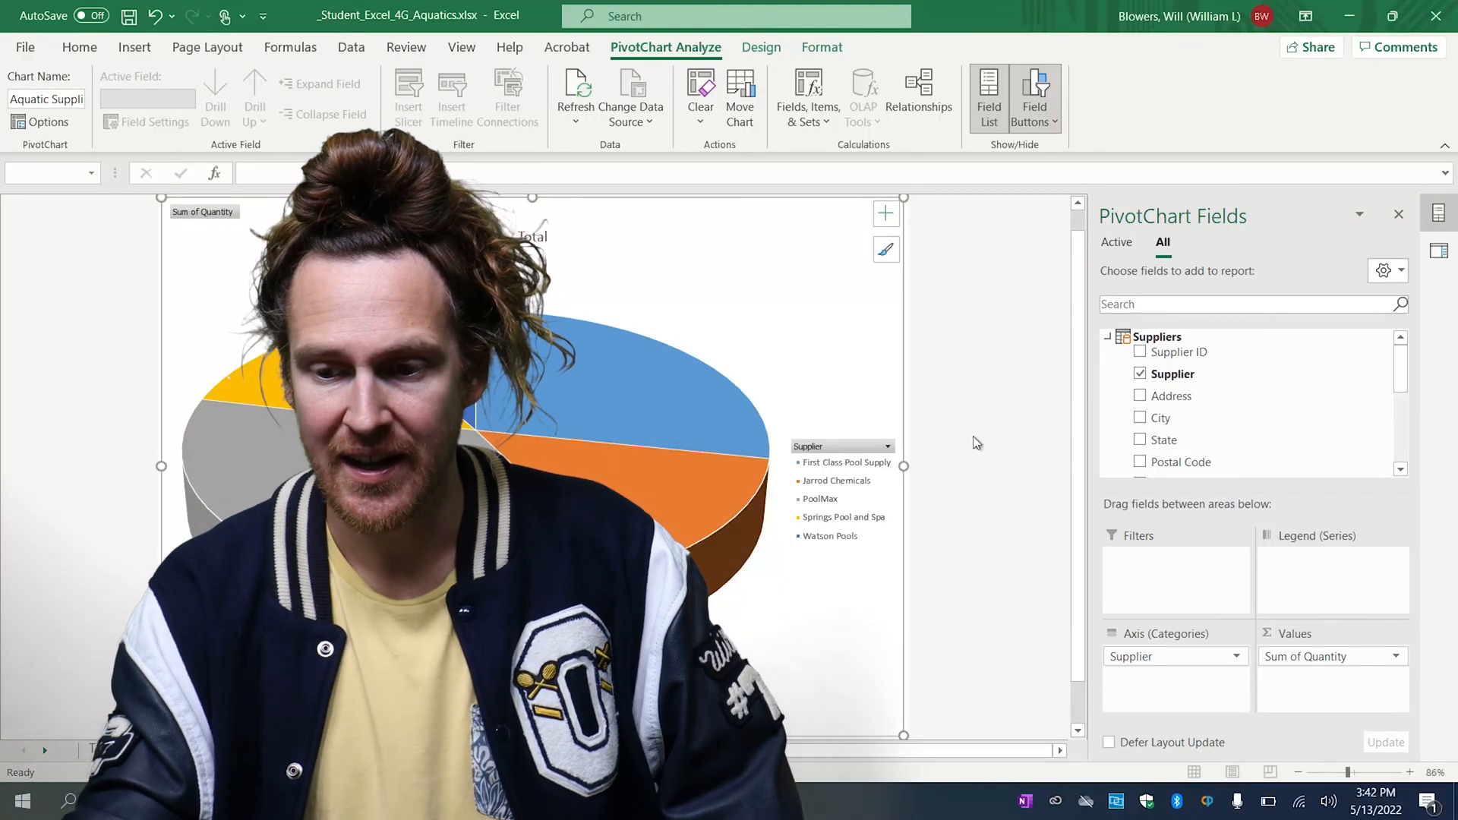
Remove the legend from the pie chart and add data labels, opening their detailed formatting options.
left_click(884, 216)
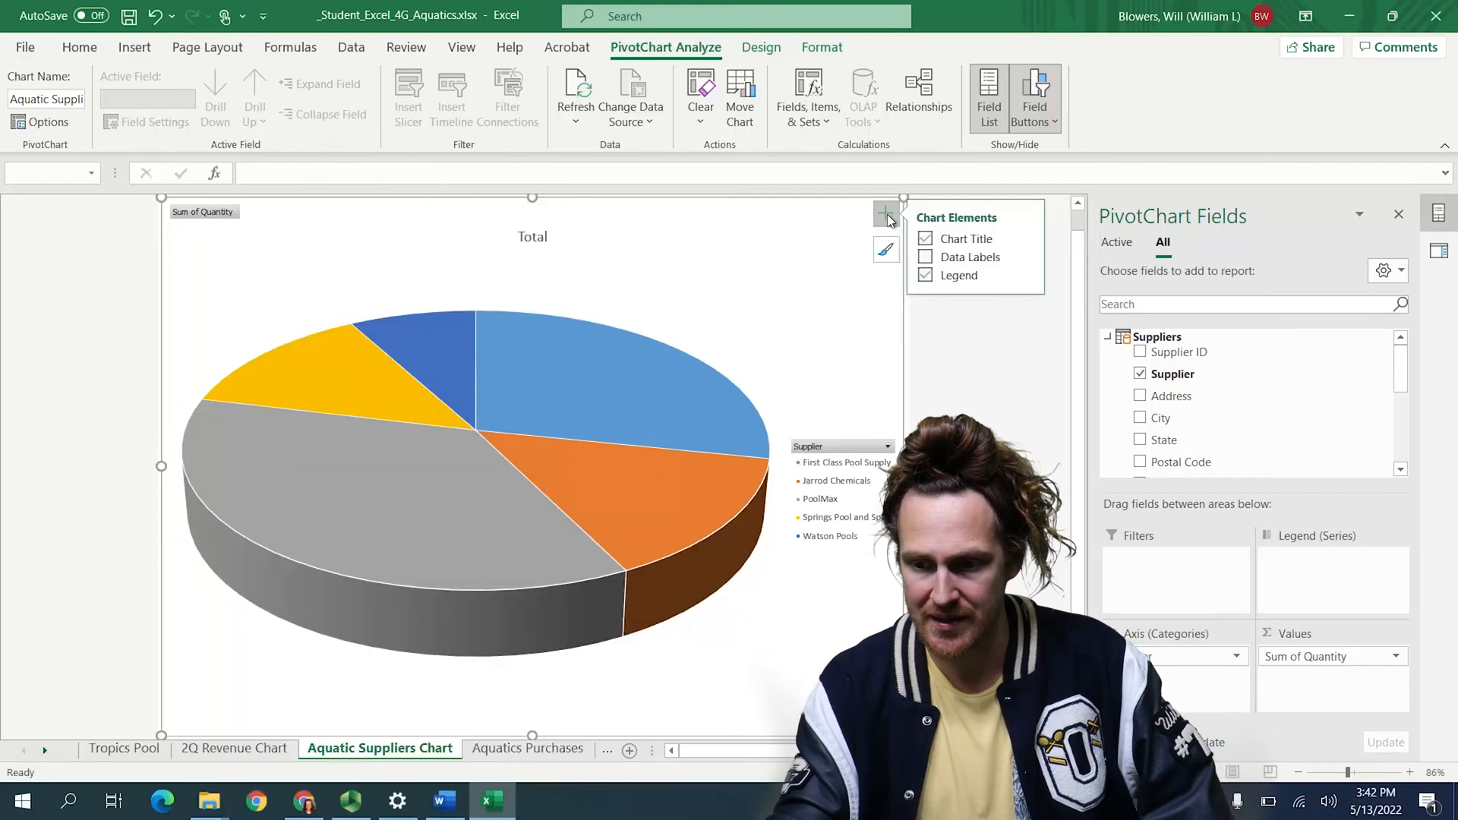
left_click(925, 276)
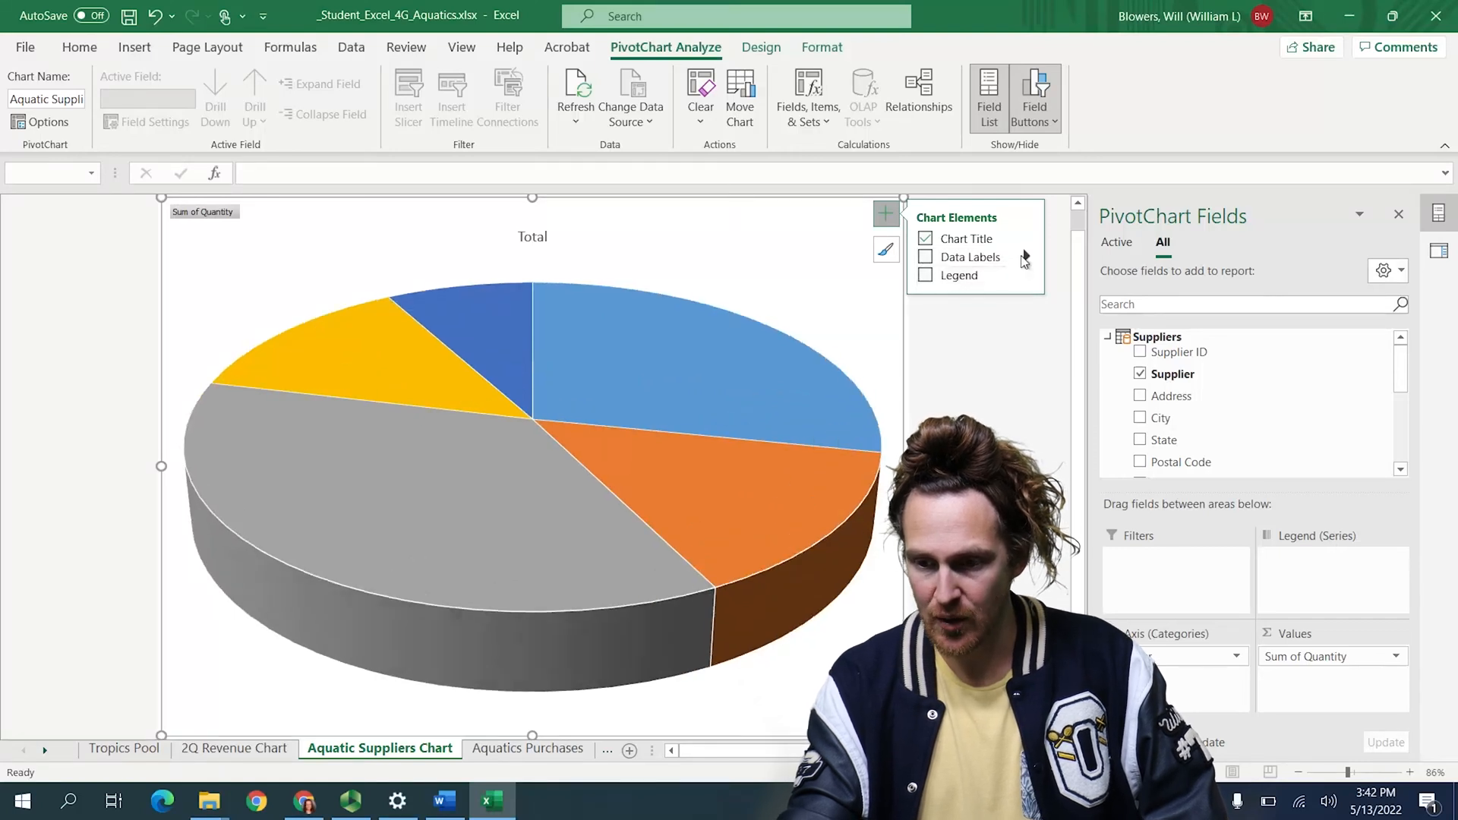
left_click(1025, 258)
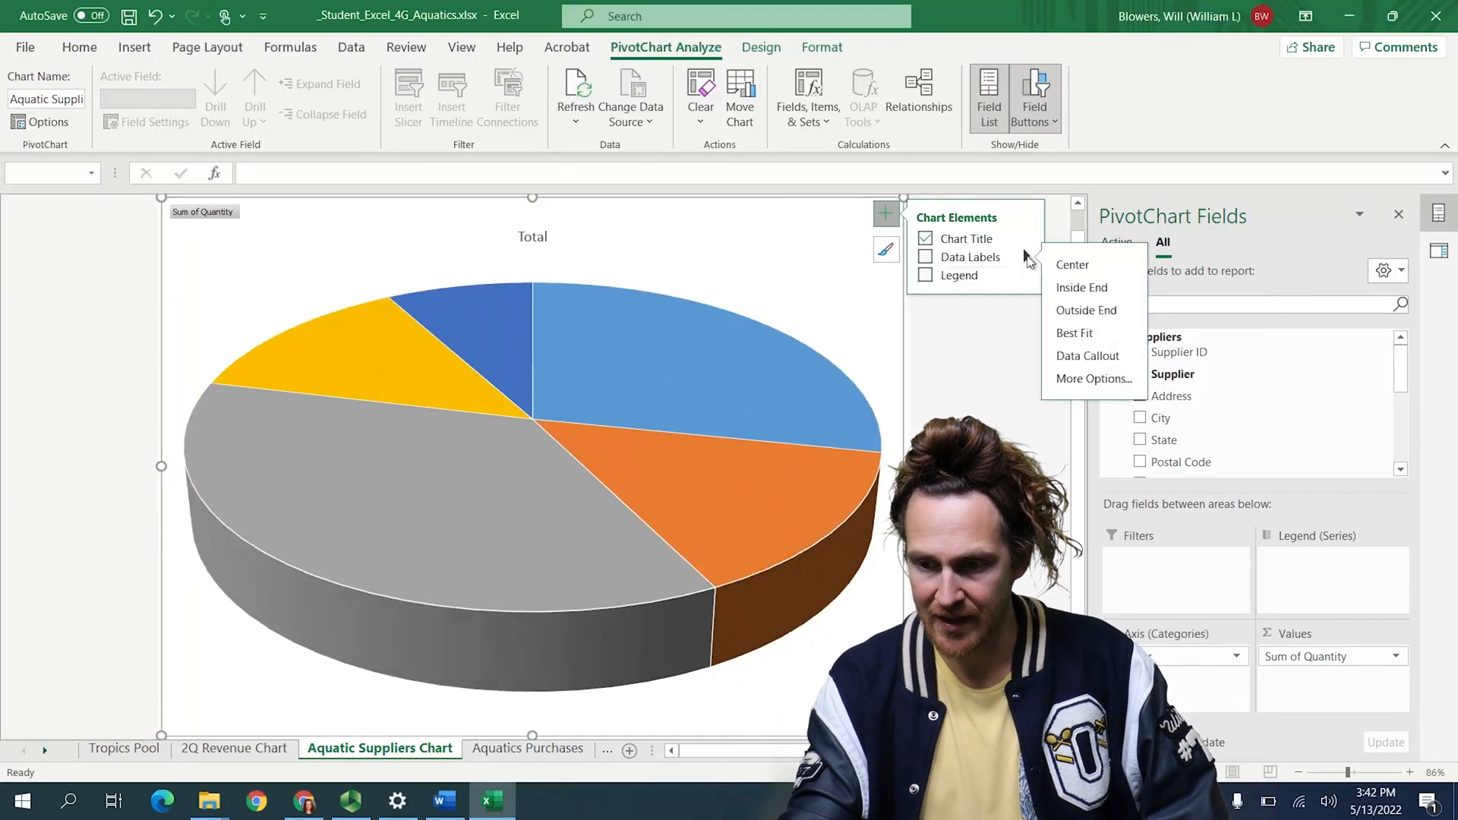
left_click(1088, 376)
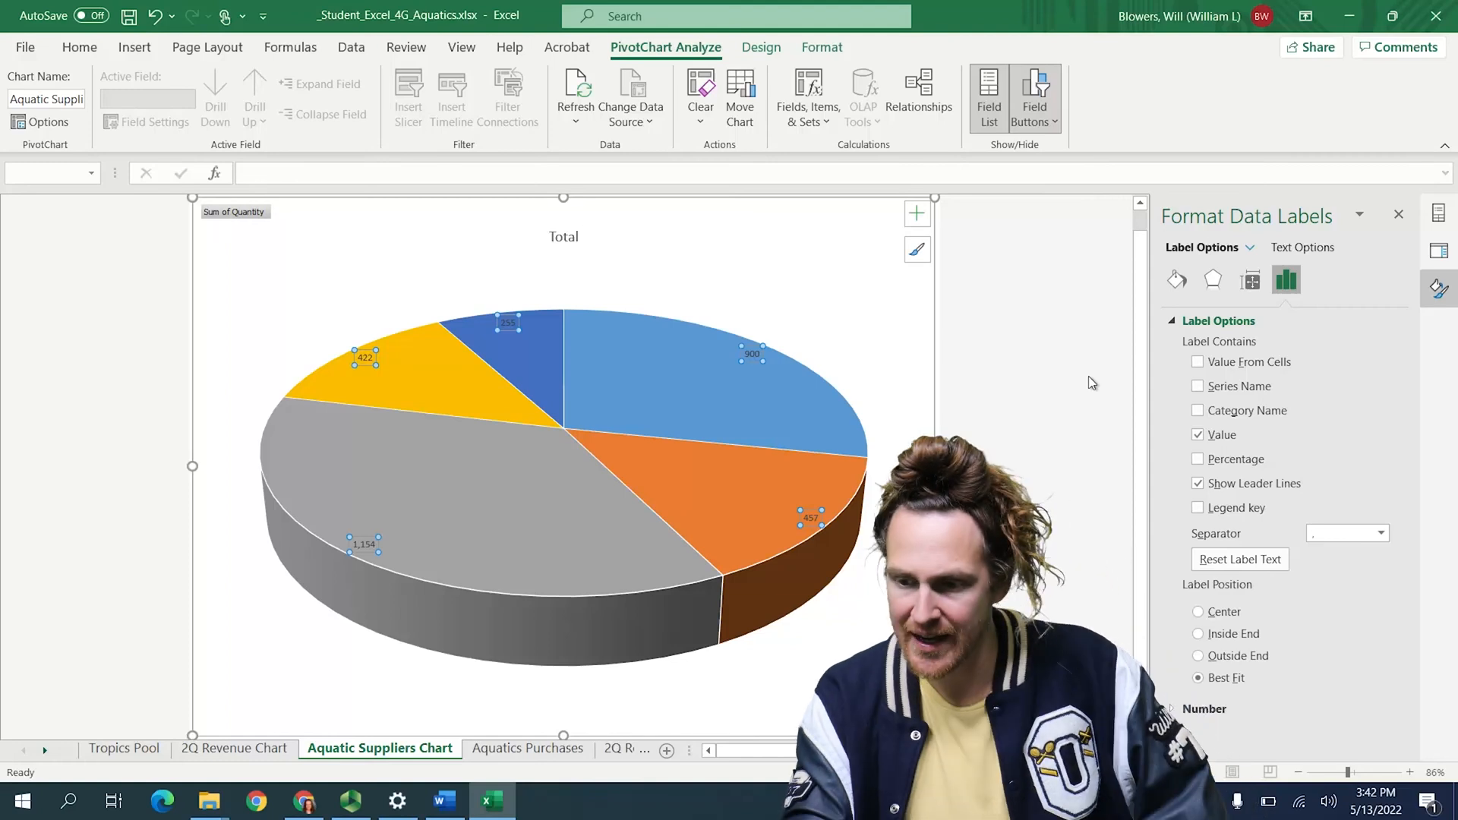
Set the data labels to show only Category Name and Percentage, without Value or leader lines, in the Center position.
left_click(1198, 410)
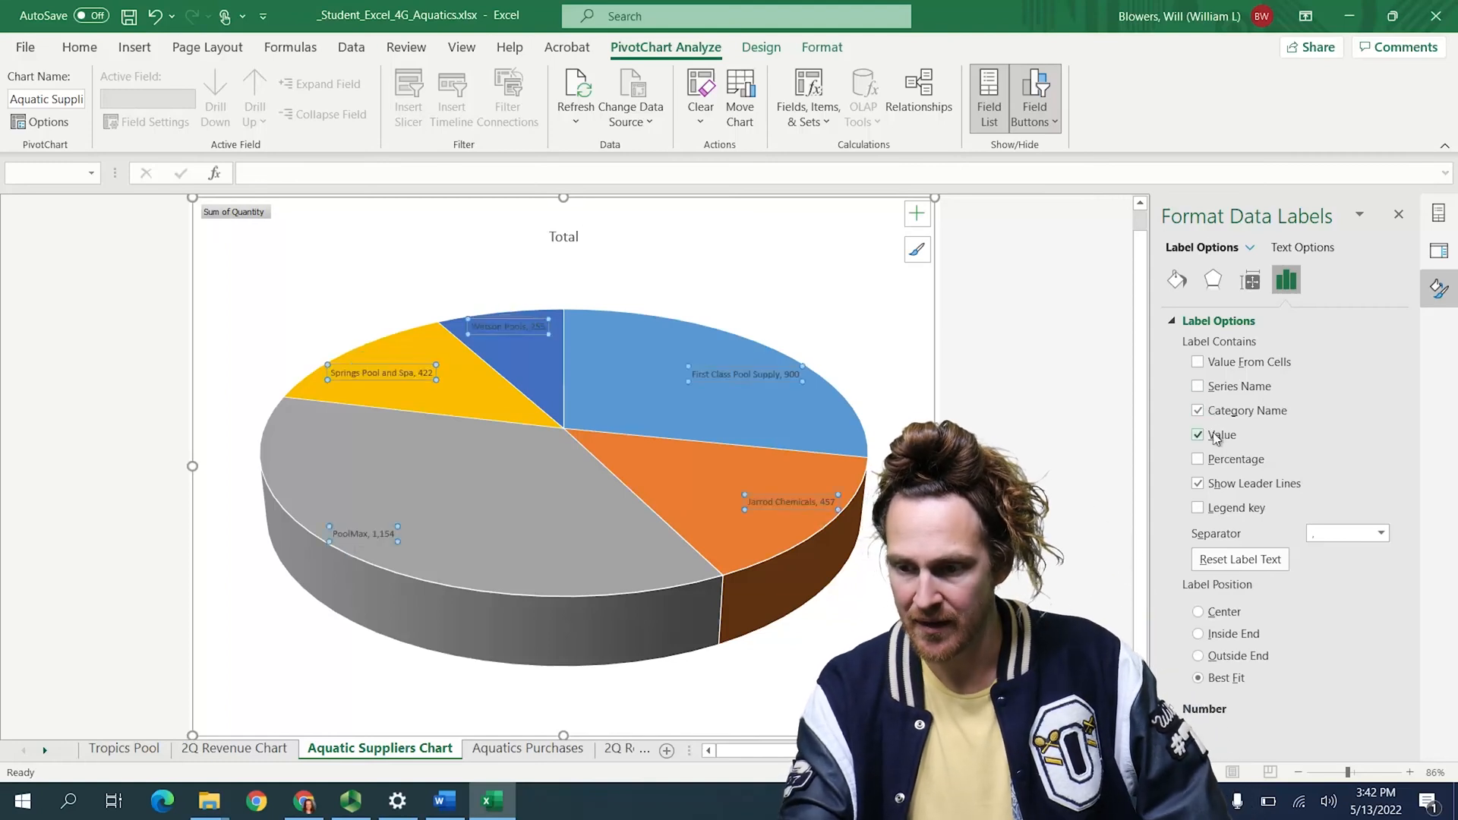
left_click(1214, 436)
left_click(1217, 460)
left_click(1216, 486)
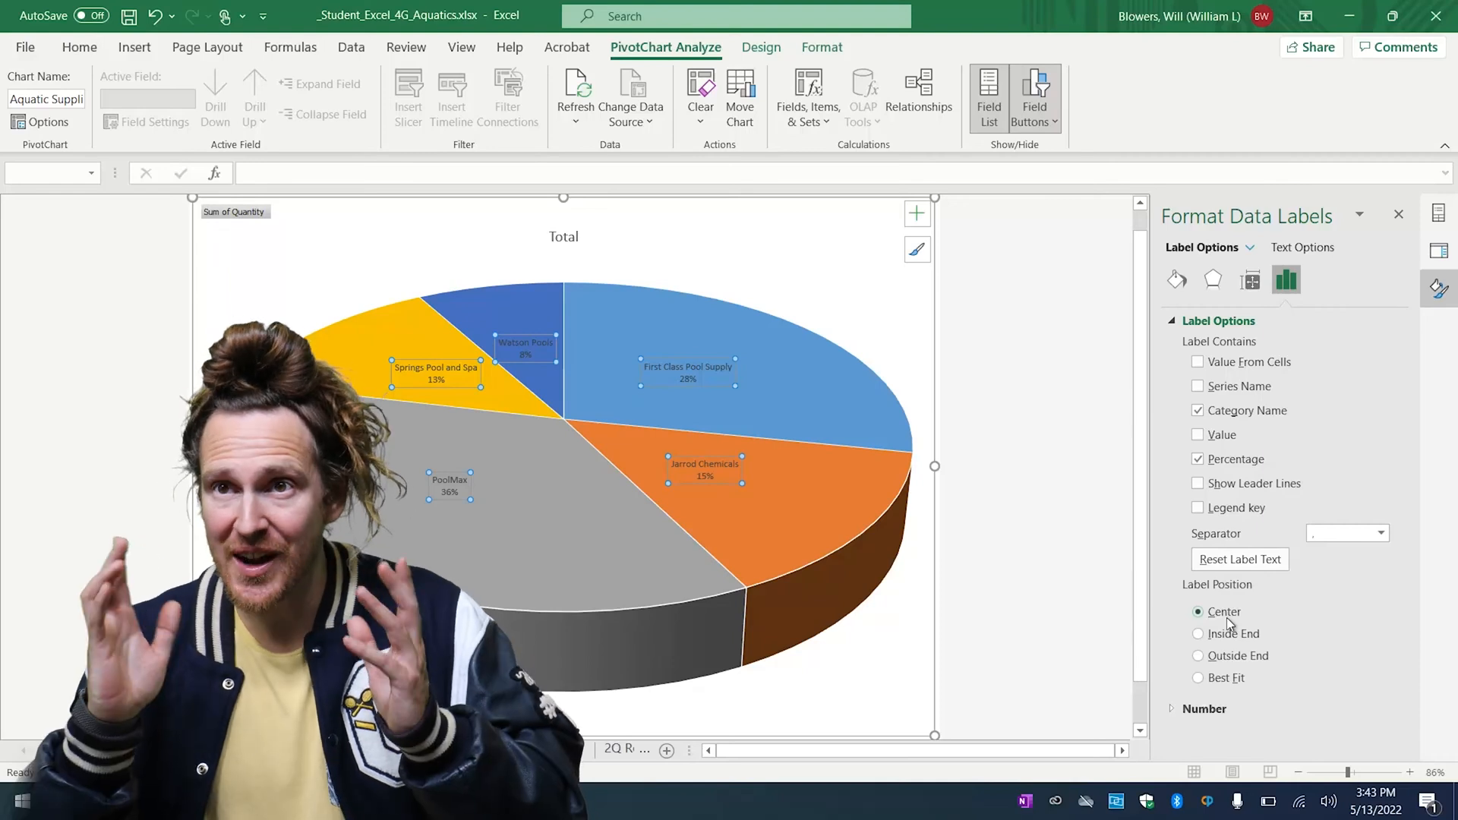
Set the font size of the pie chart's data labels to 11.
left_click(79, 47)
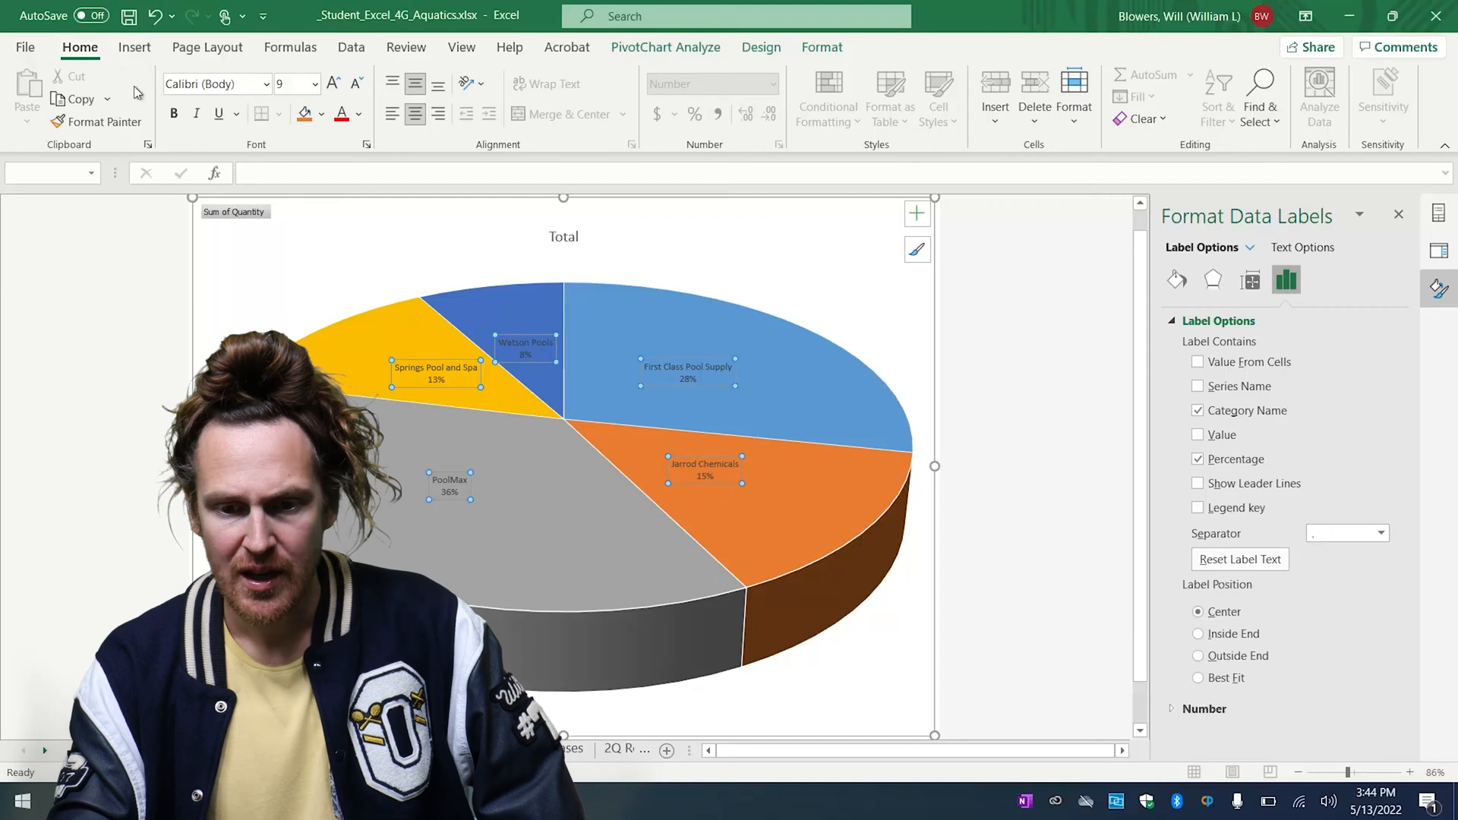
left_click(312, 85)
left_click(293, 200)
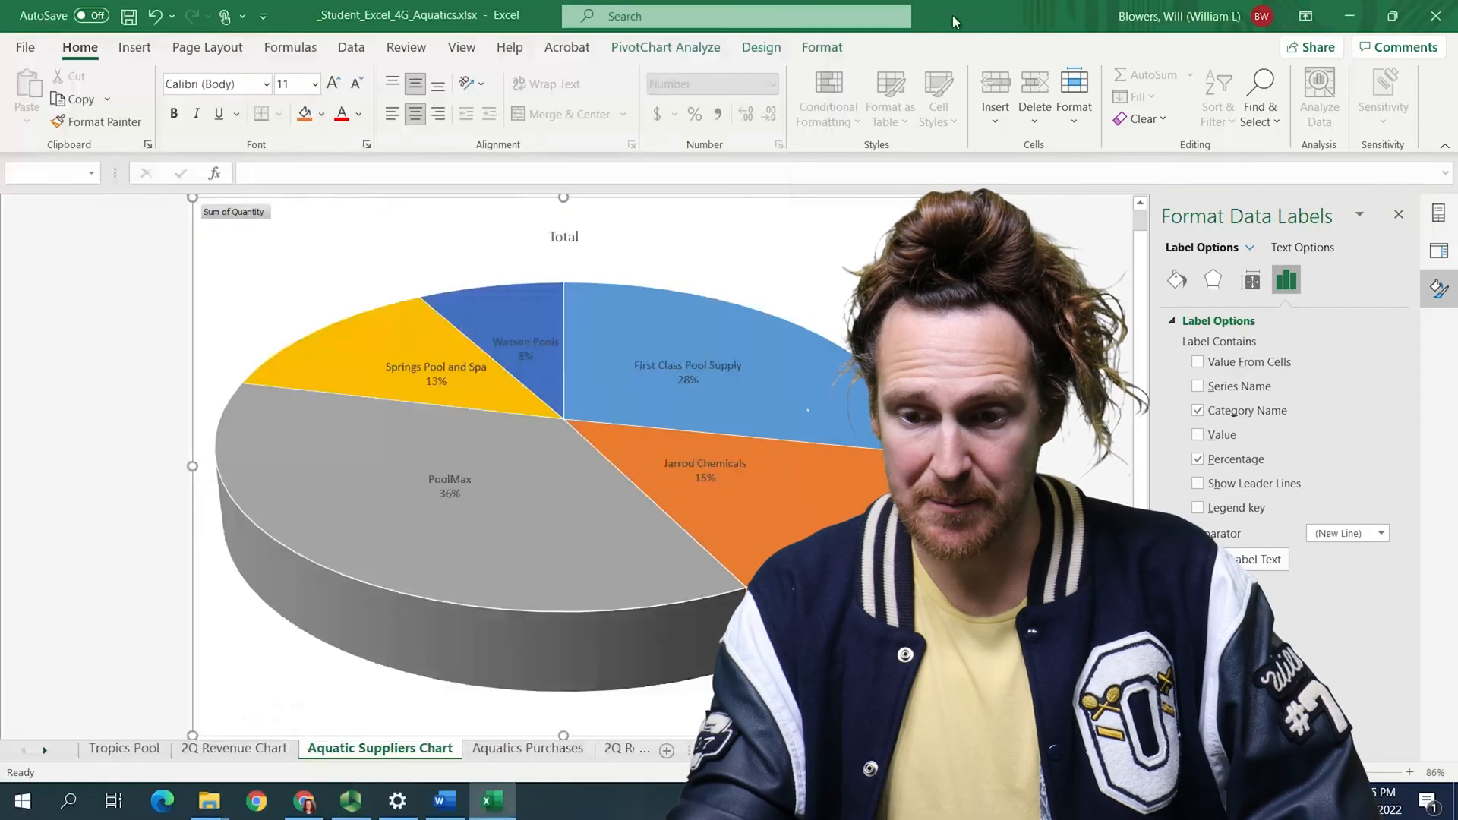
Change the pie chart's title to "Aquatic Supply Purchases".
left_click(562, 237)
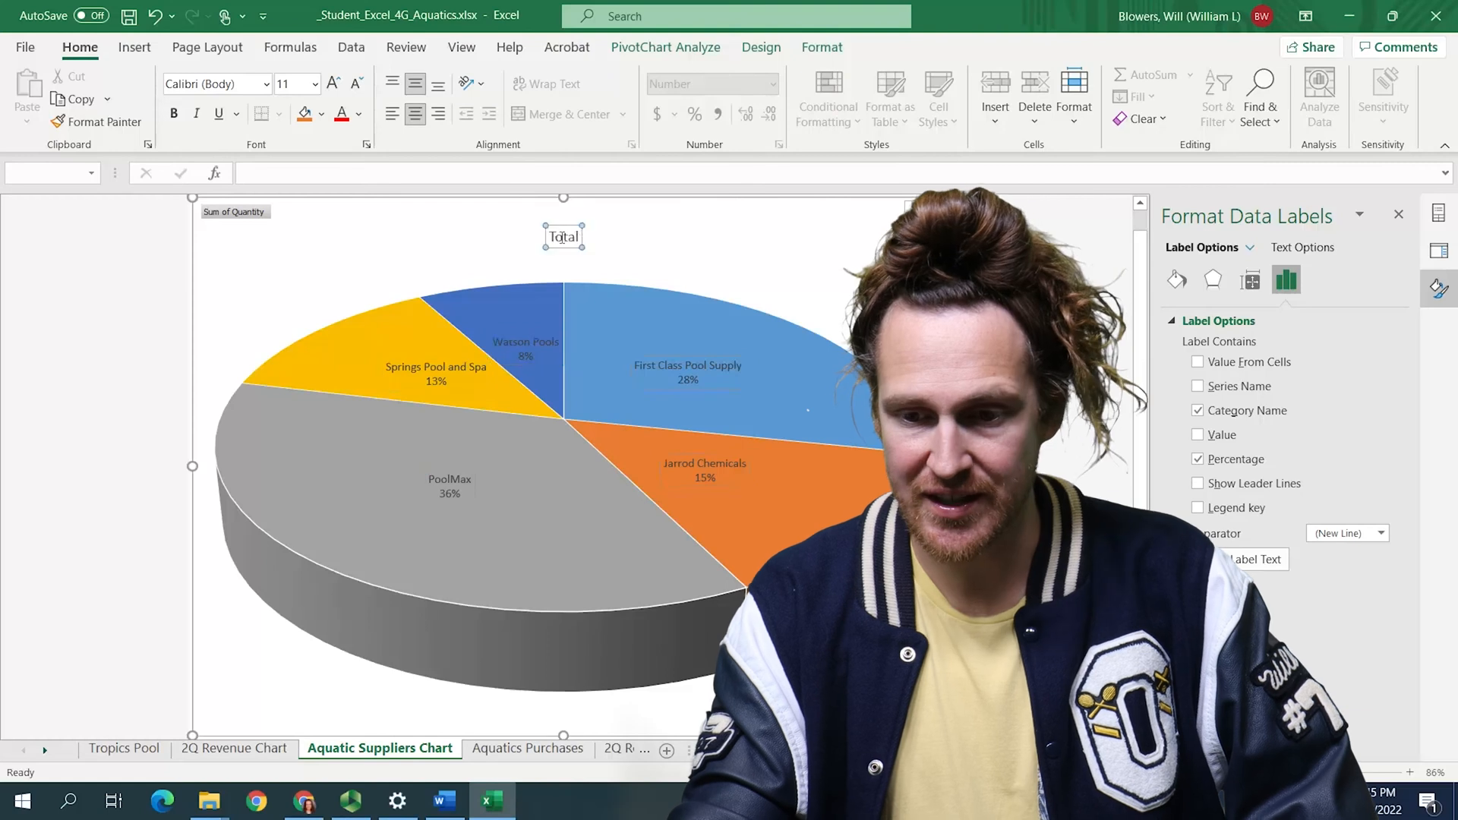
double_click(564, 238)
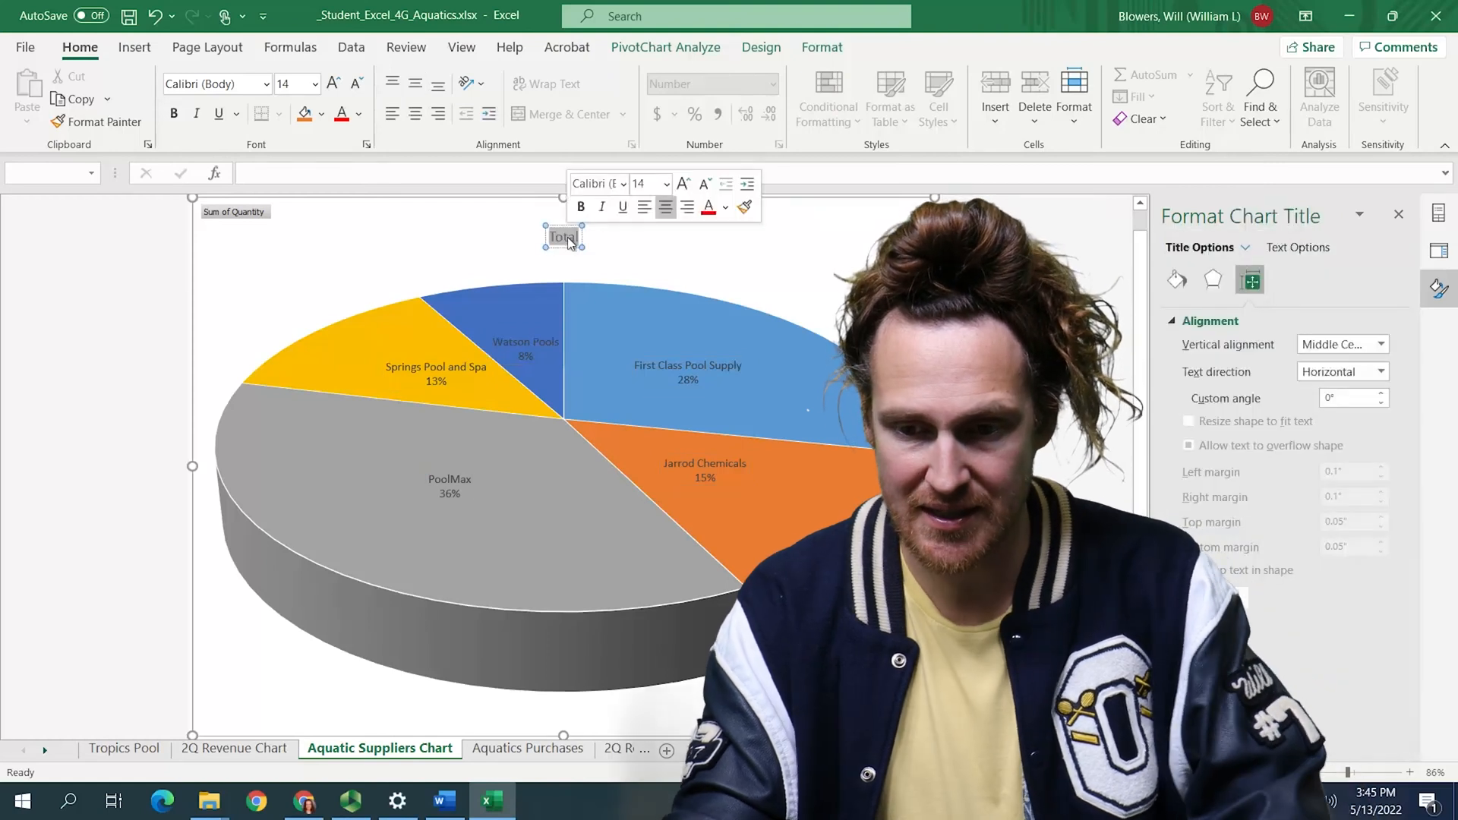
type("Aqua")
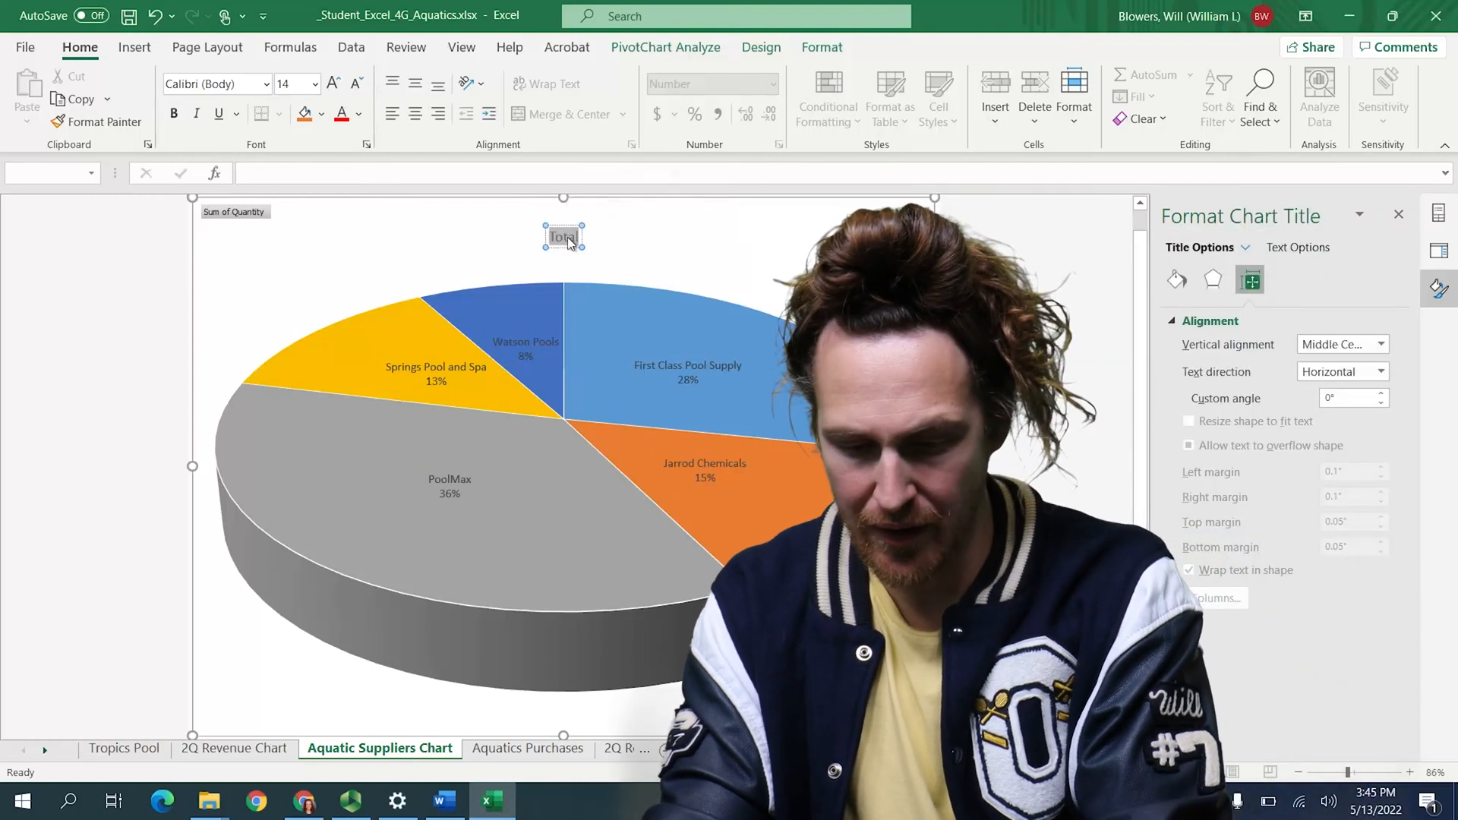
type("tic Suppl")
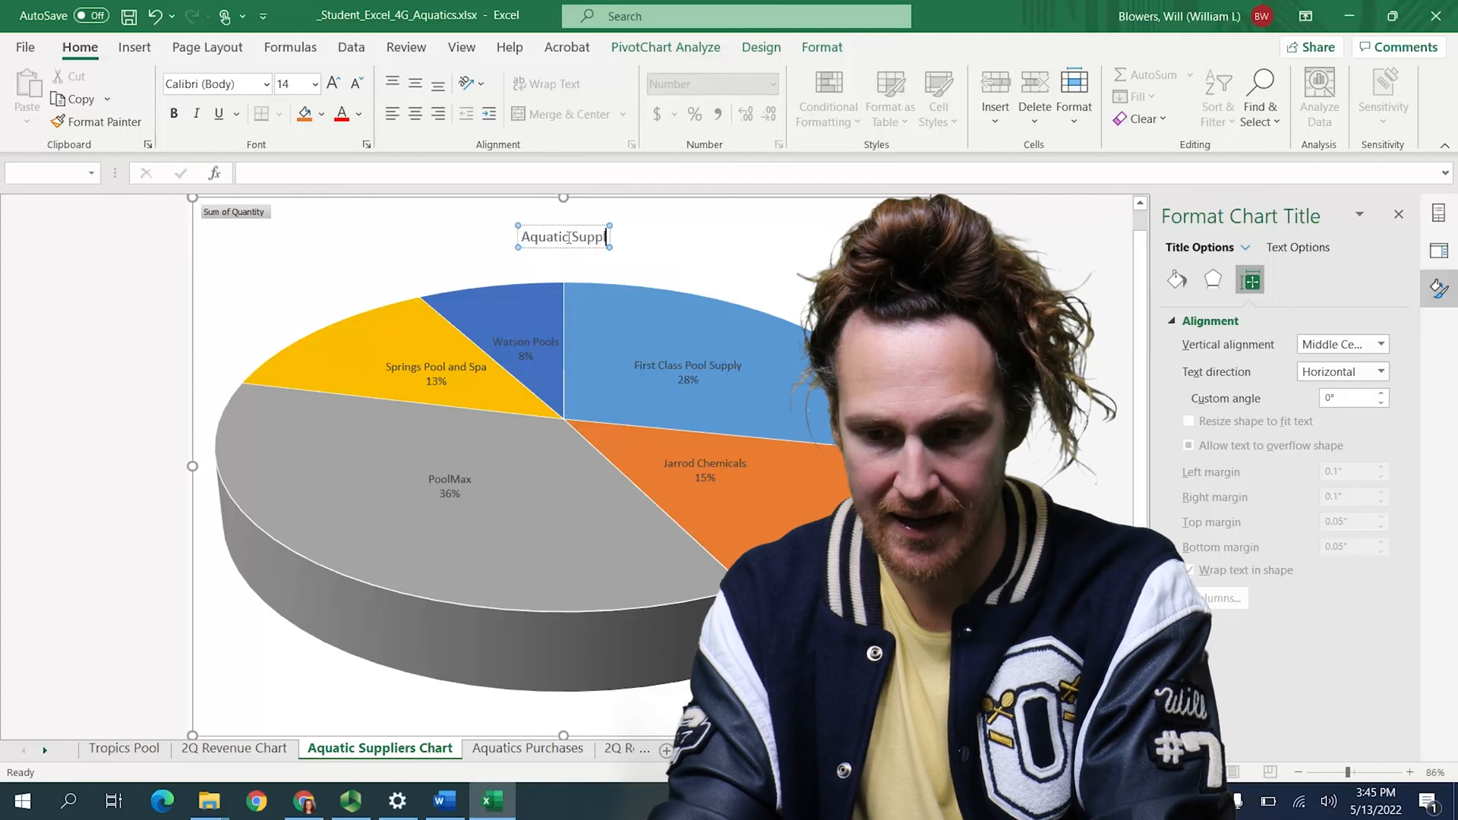
type("y Purchases")
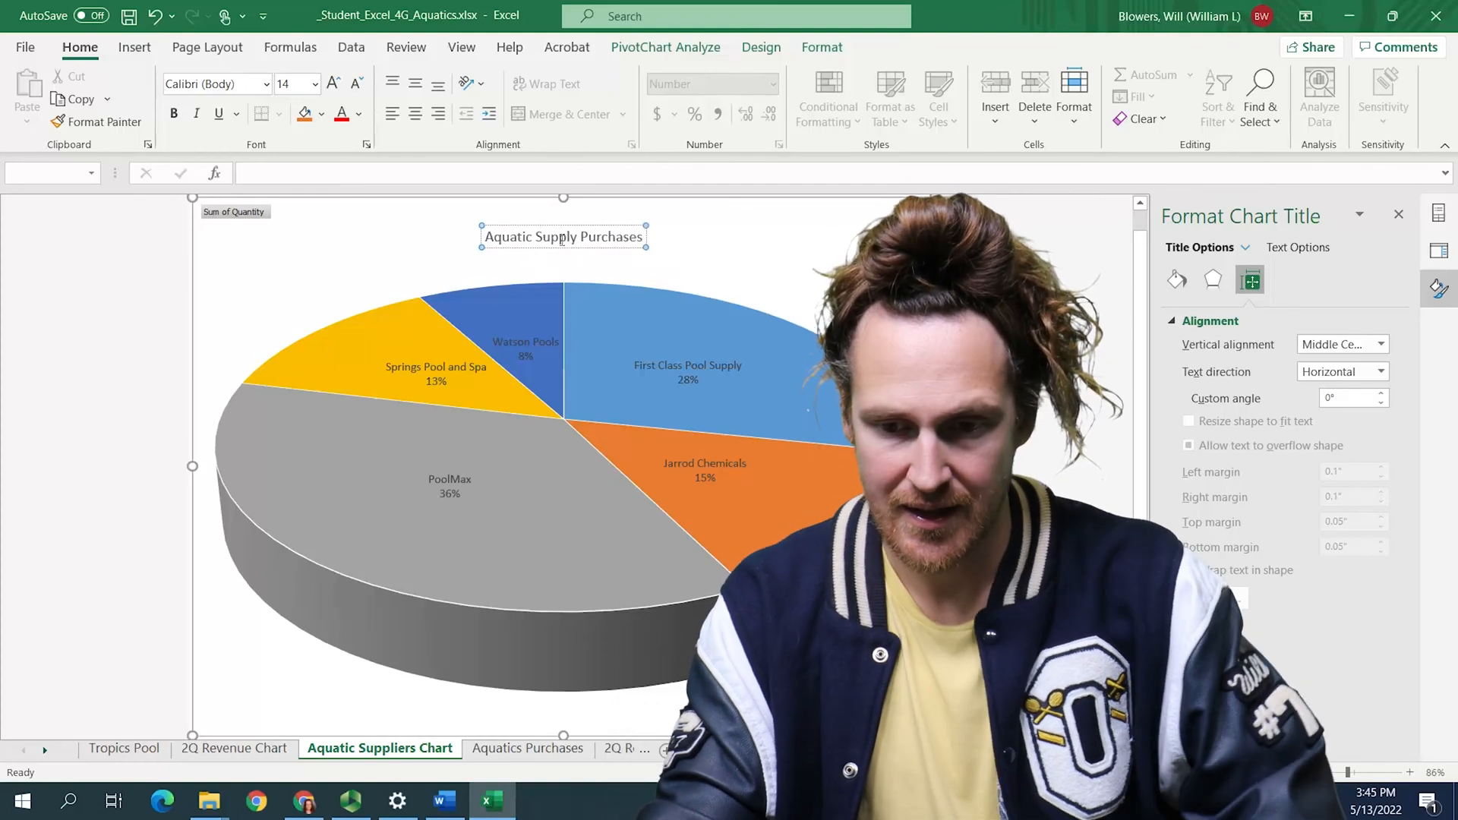
Set the font size of the whole chart title to 24.
left_click(297, 84)
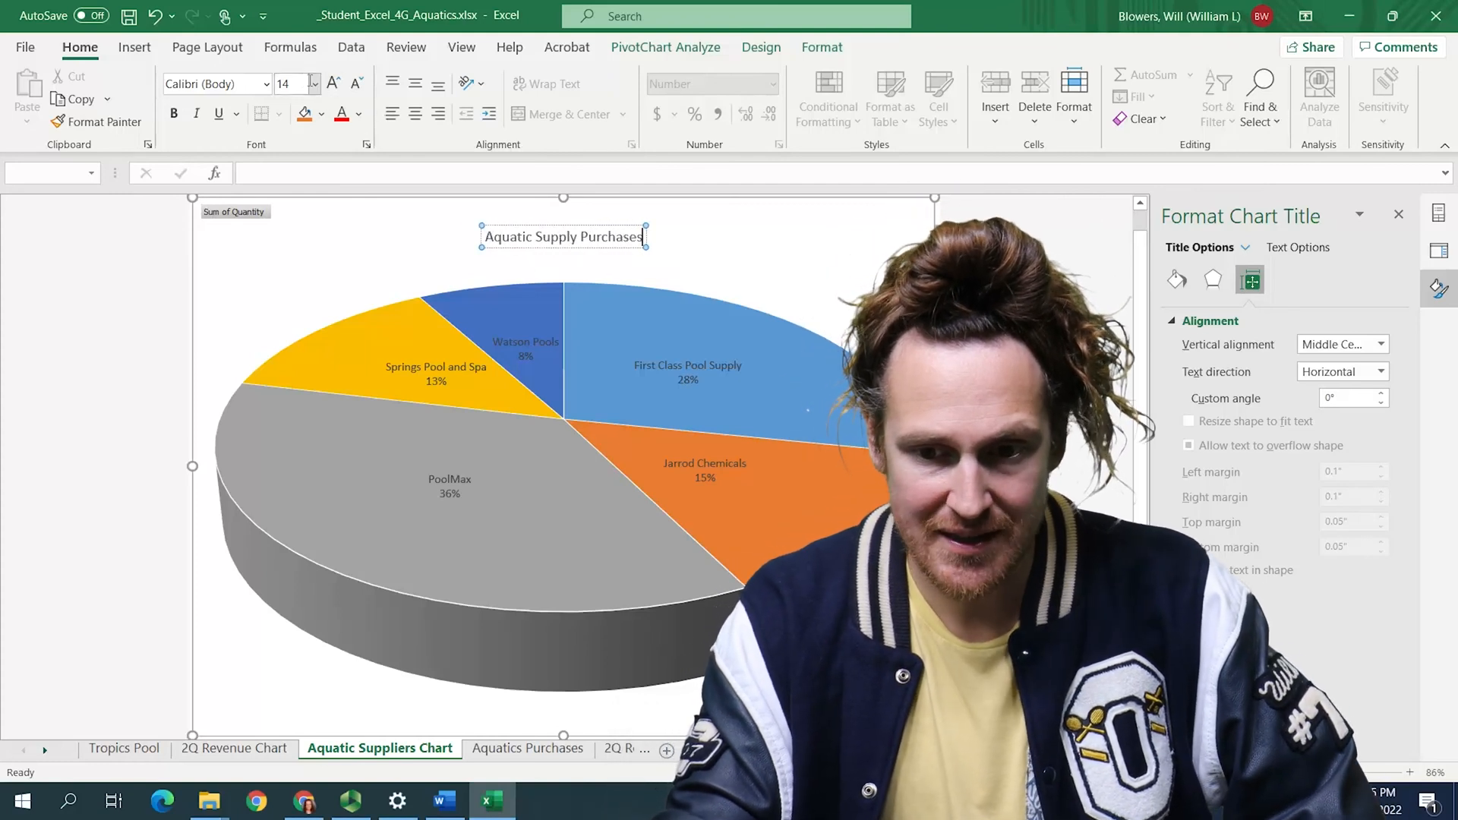
left_click(316, 86)
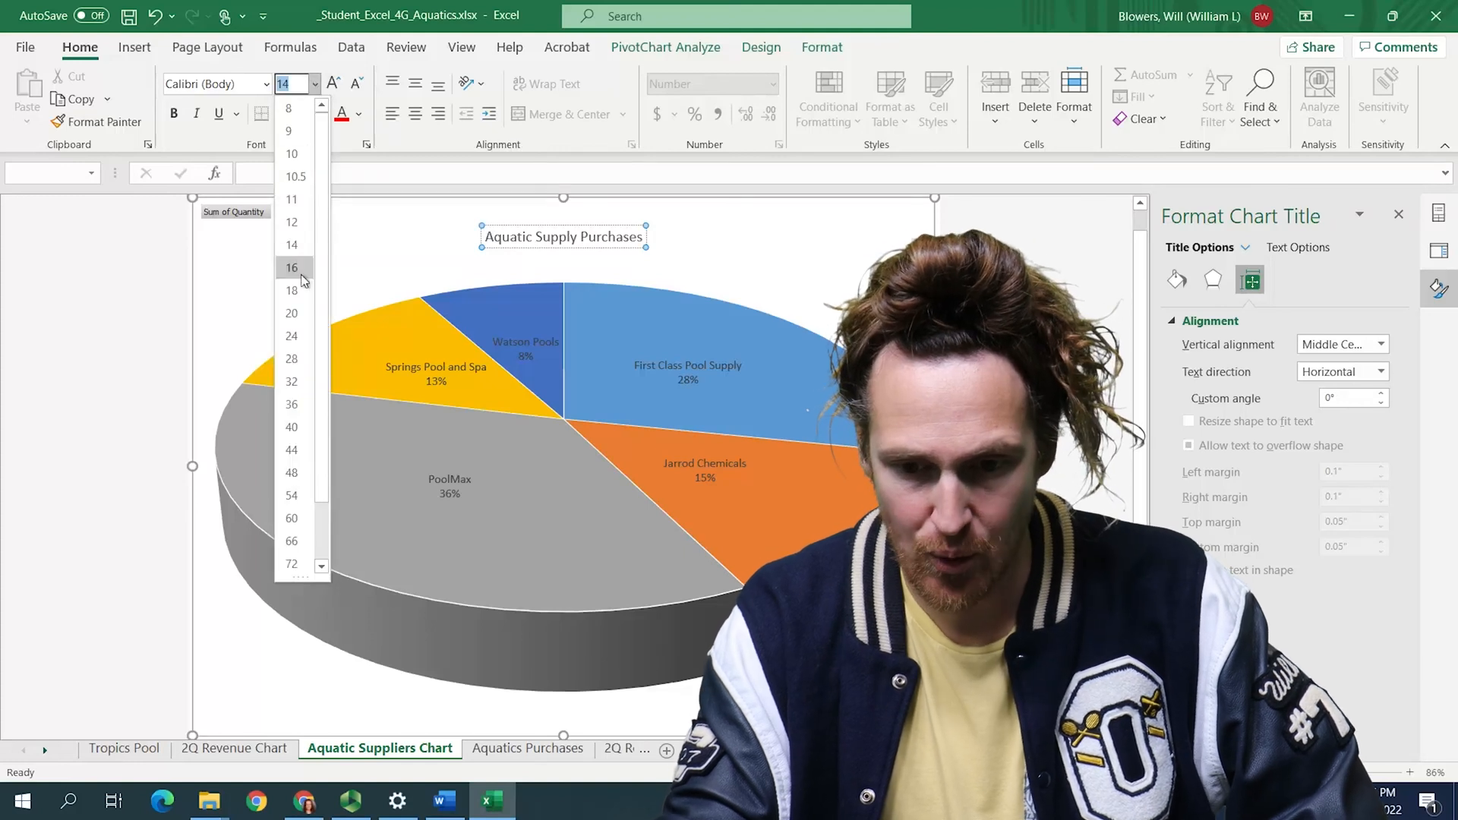
left_click(292, 336)
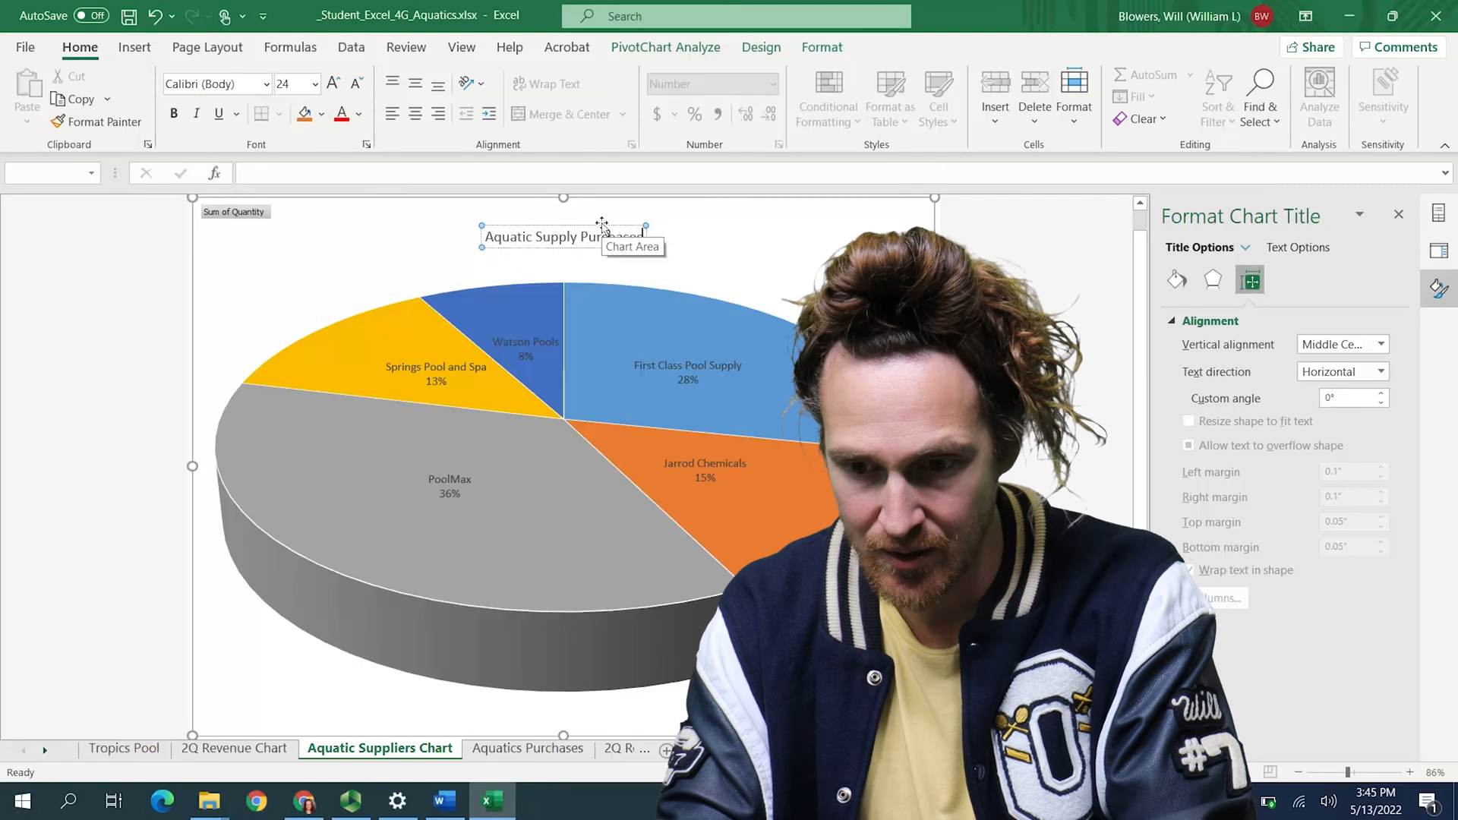
left_click(315, 85)
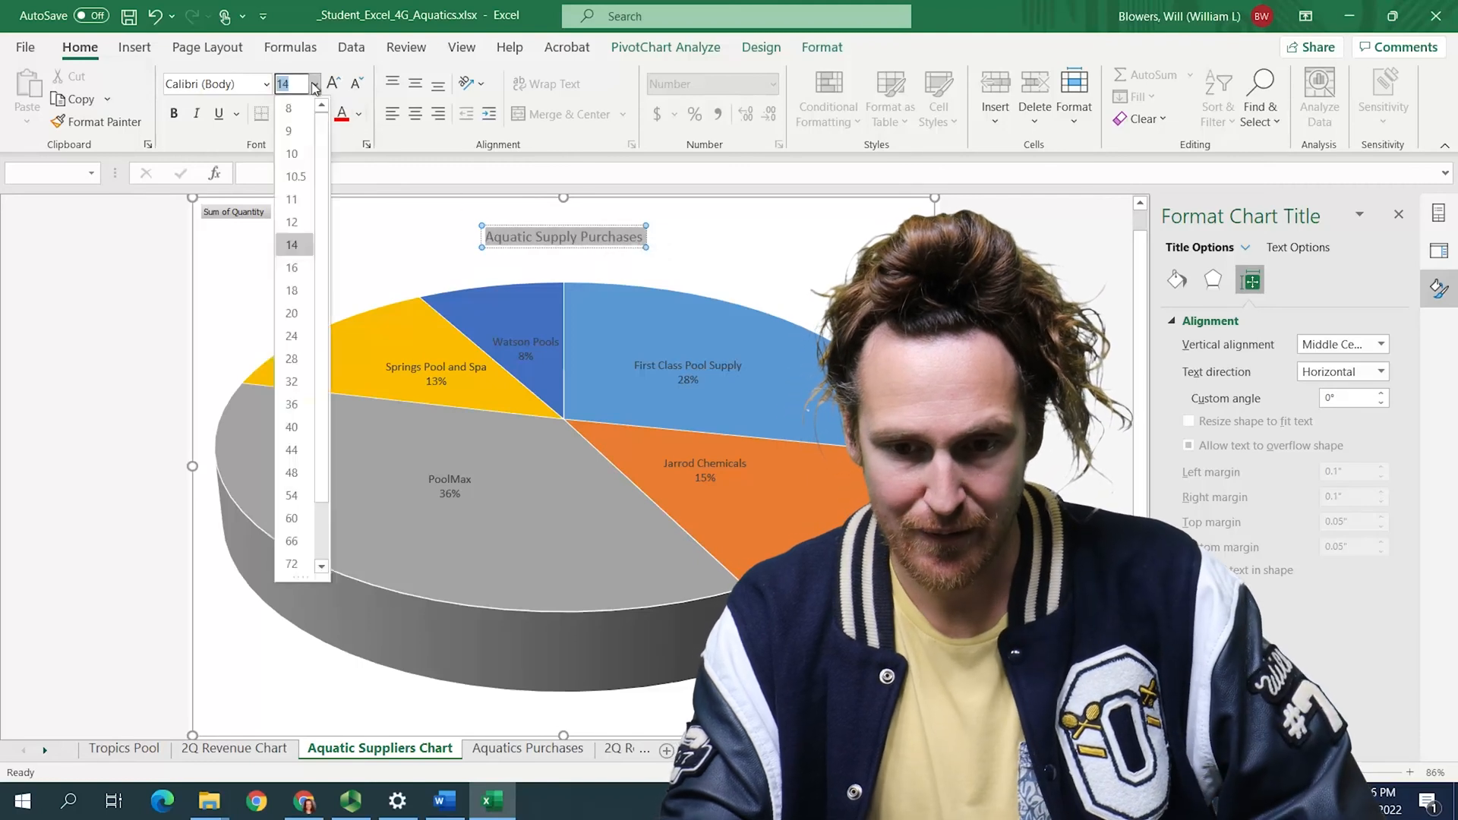
left_click(292, 336)
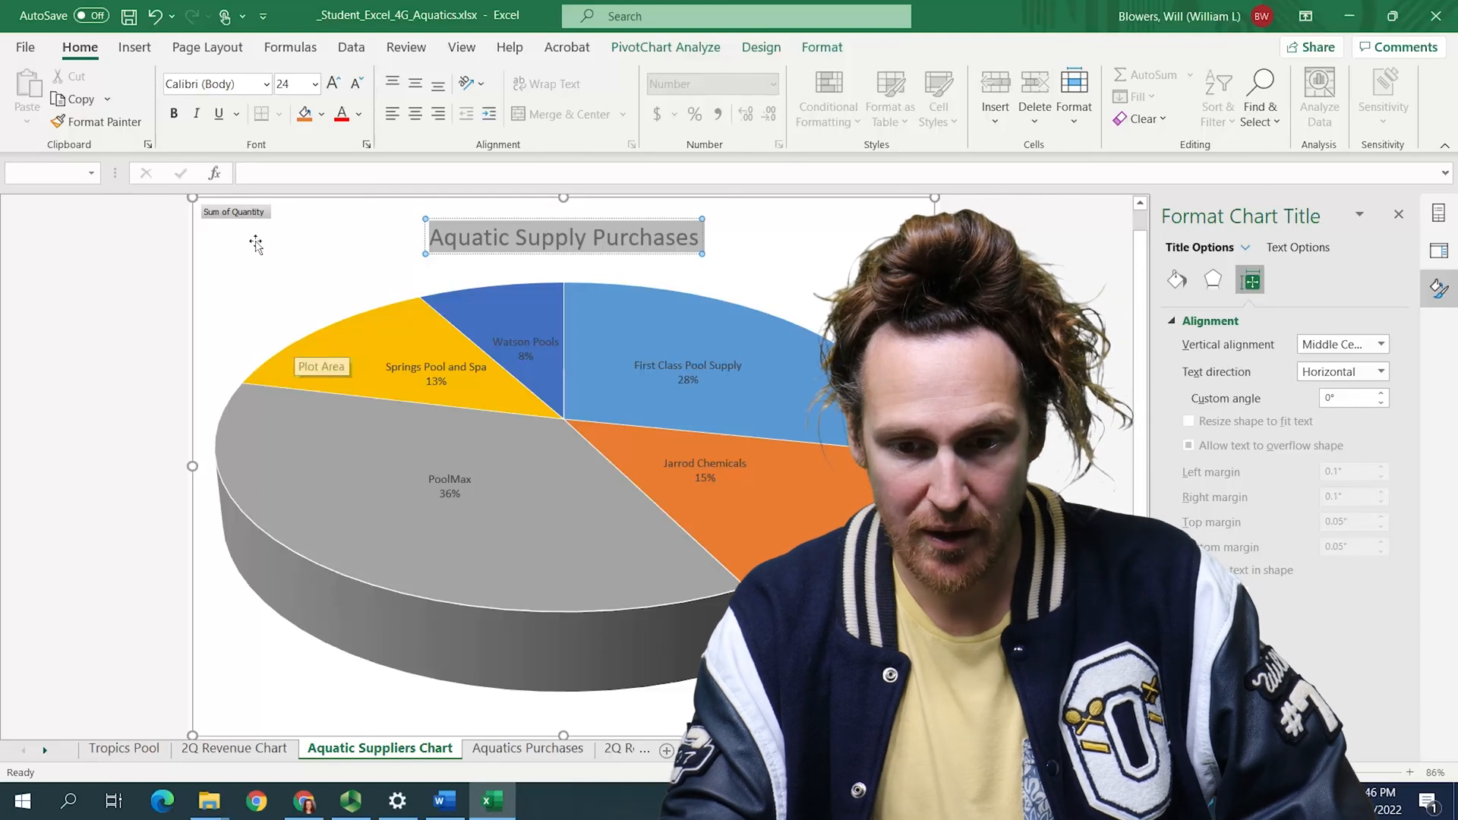
Hide all field buttons on the pie PivotChart.
left_click(252, 216)
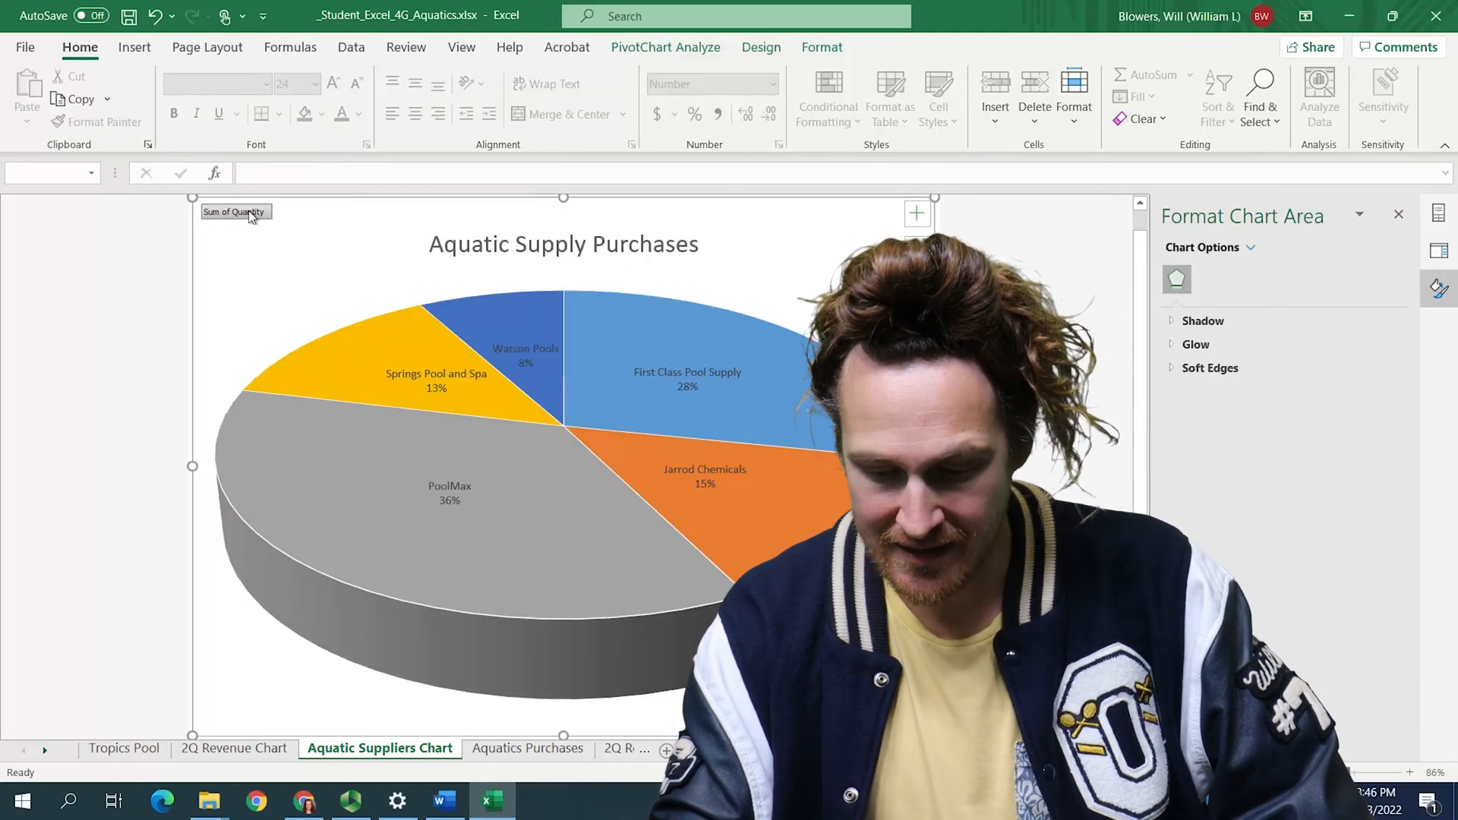
right_click(252, 216)
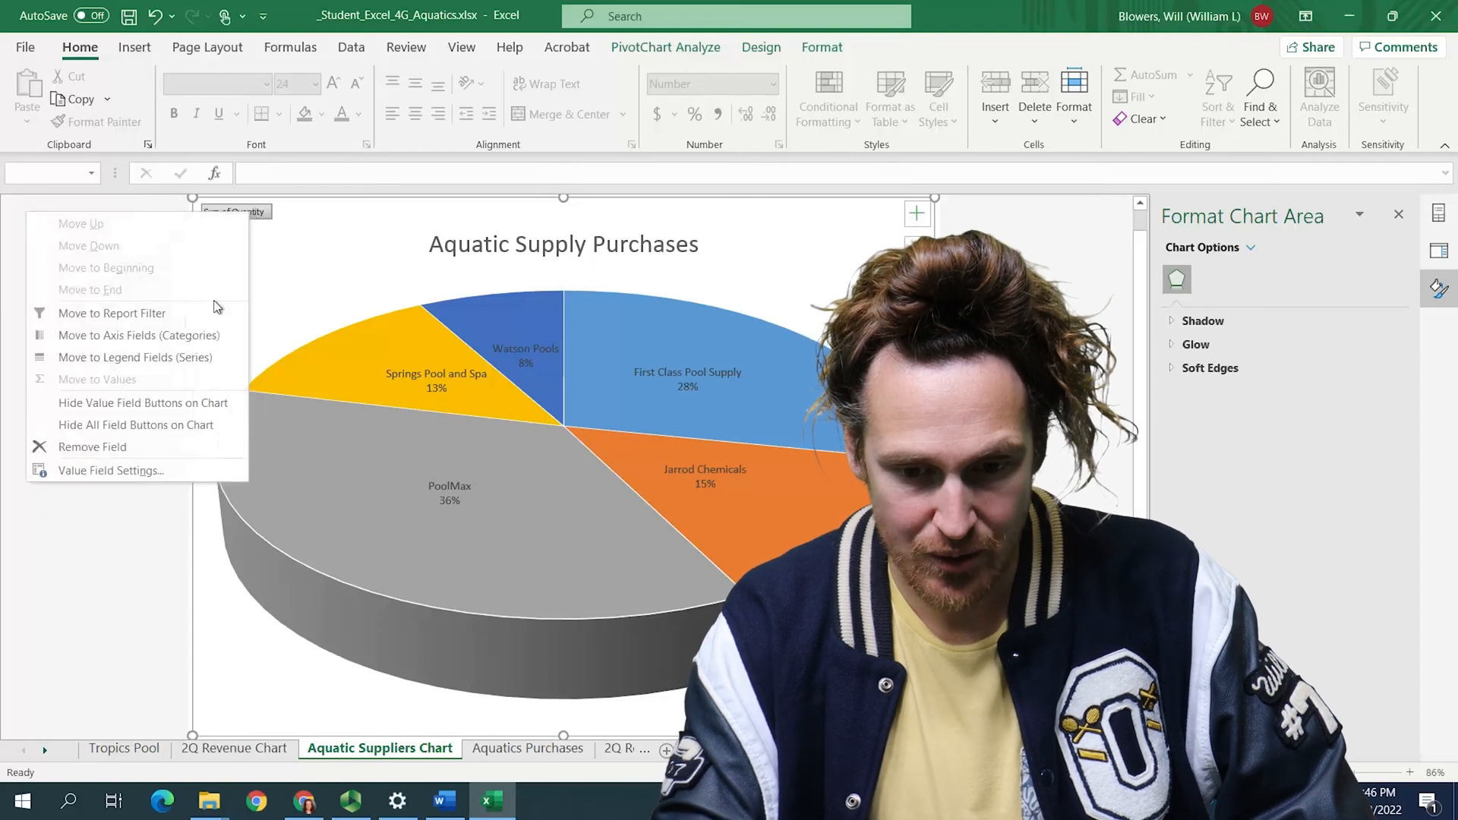
left_click(182, 425)
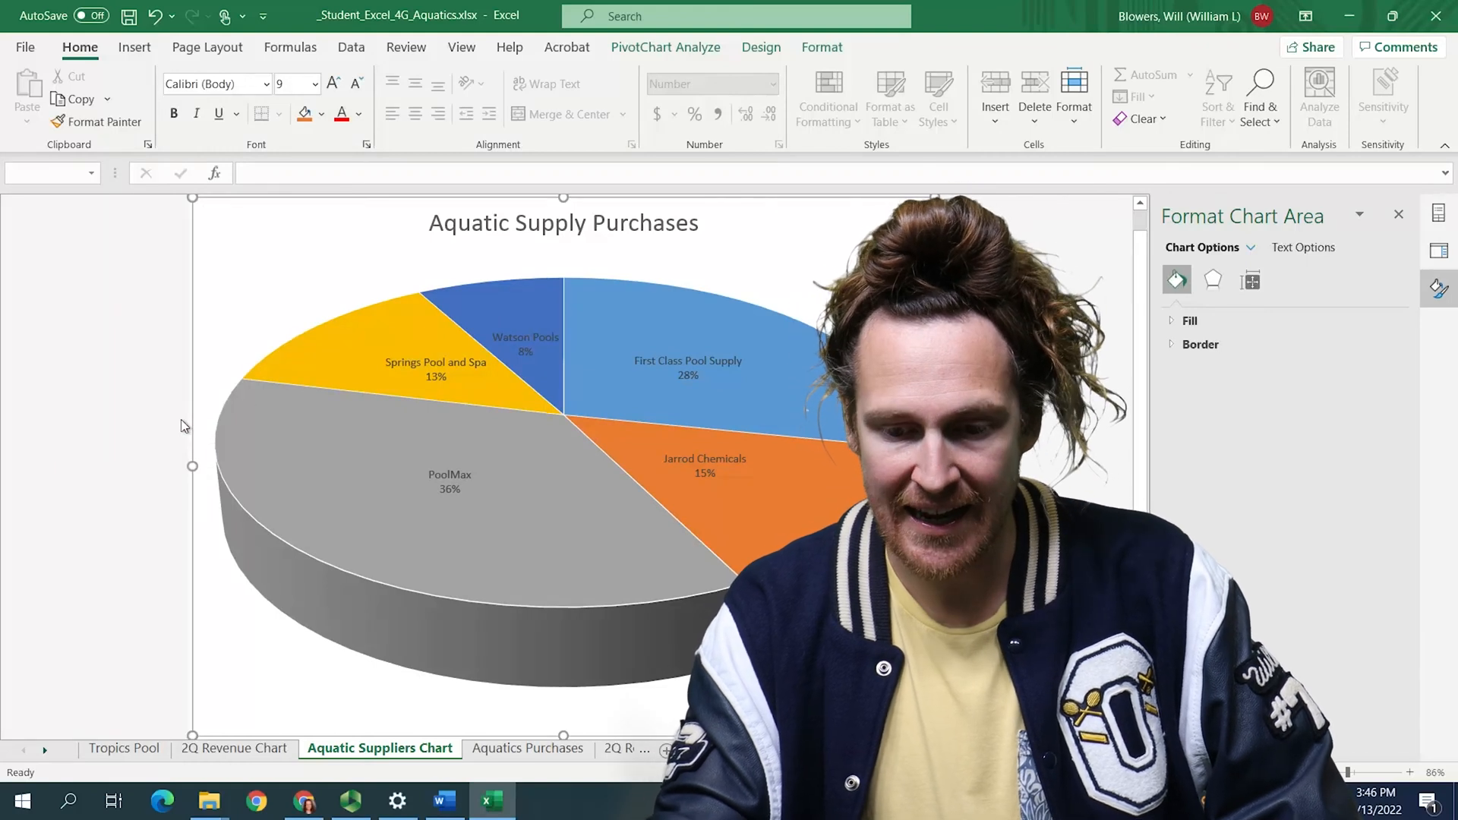
Check the Word instructions, and insert a custom footer with the file name in the left section of the Aquatic Suppliers Chart sheet.
left_click(445, 800)
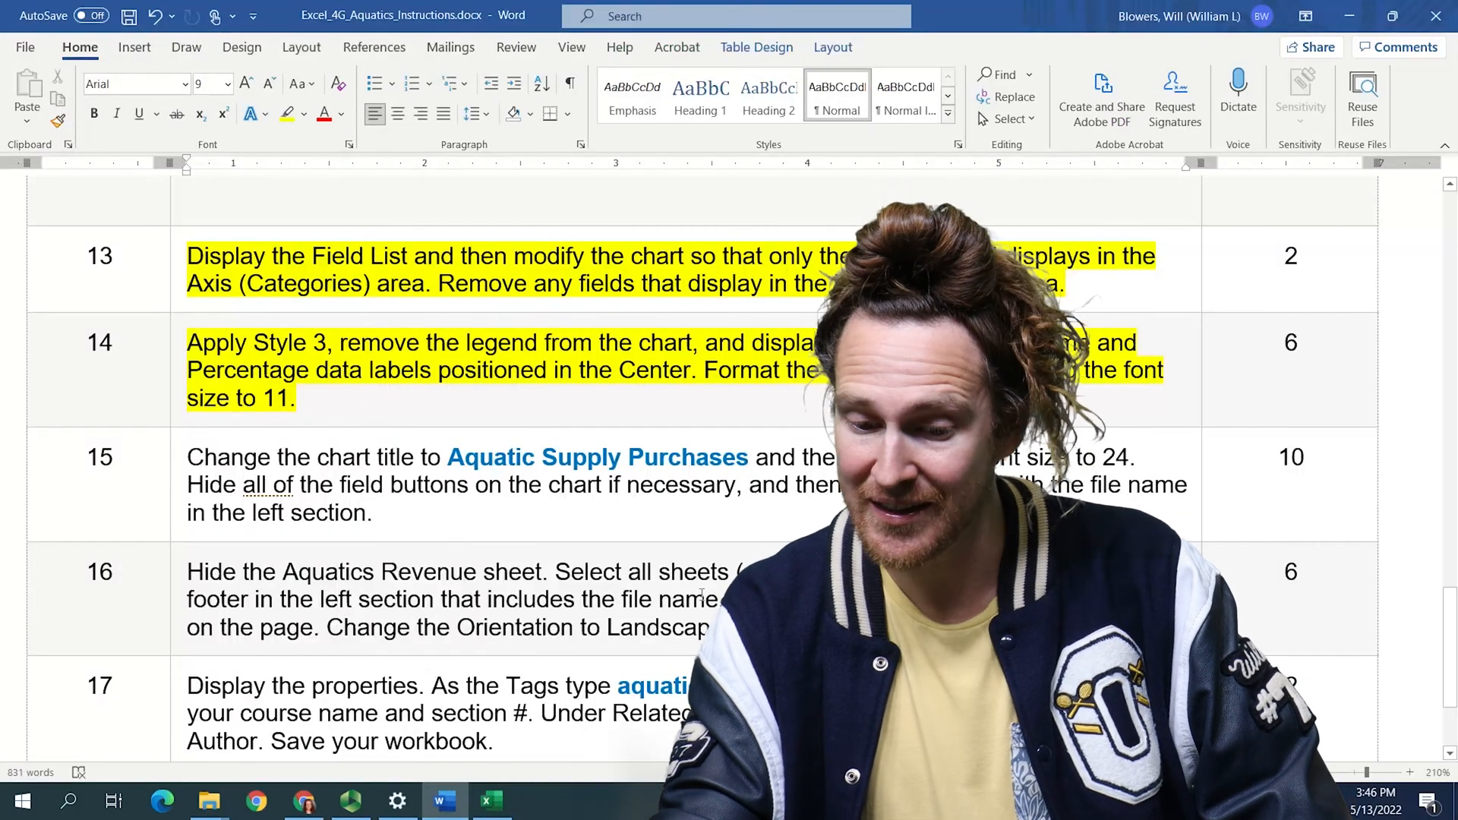
left_click(501, 805)
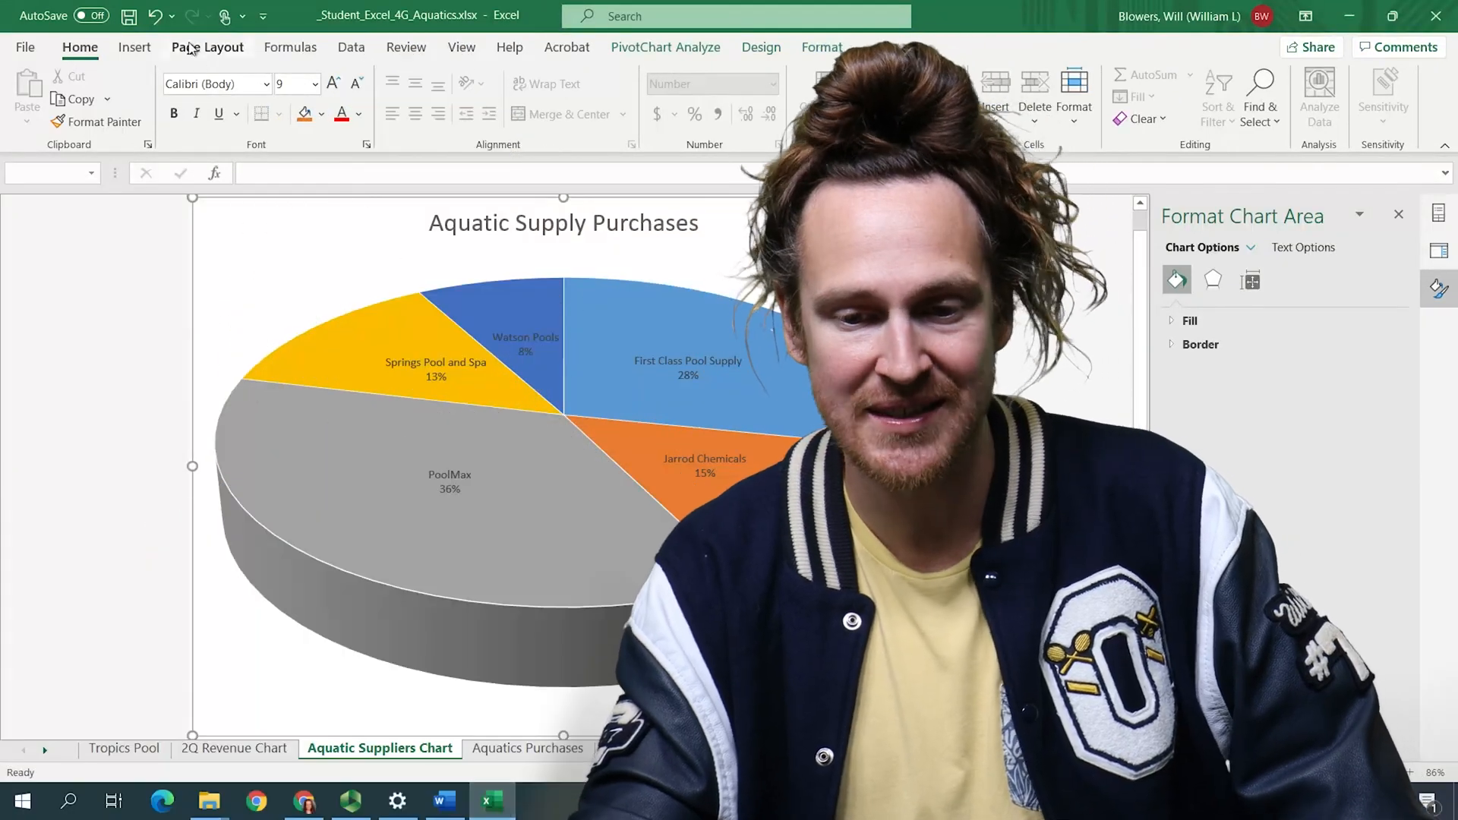
left_click(190, 48)
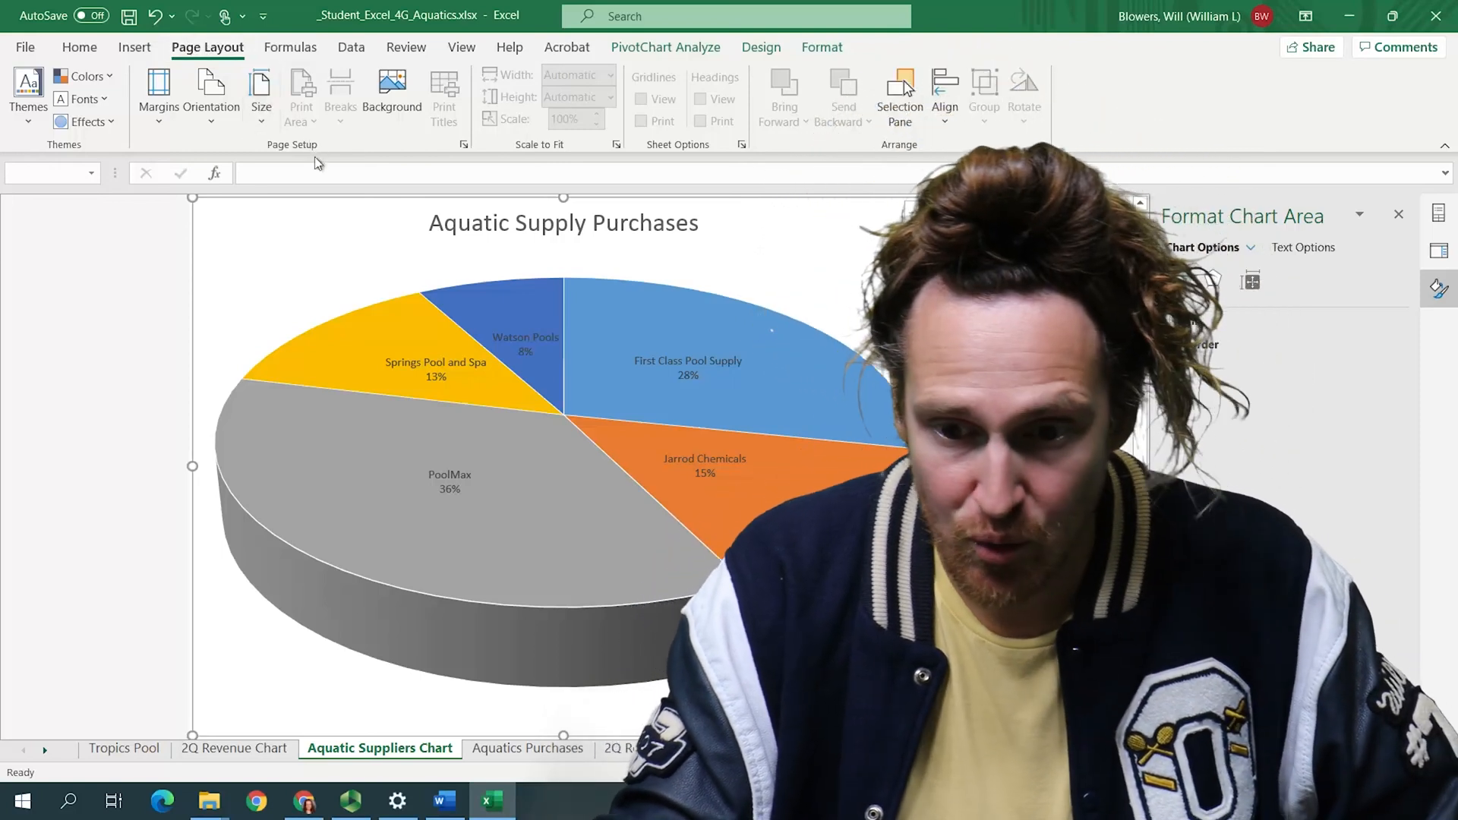
left_click(464, 146)
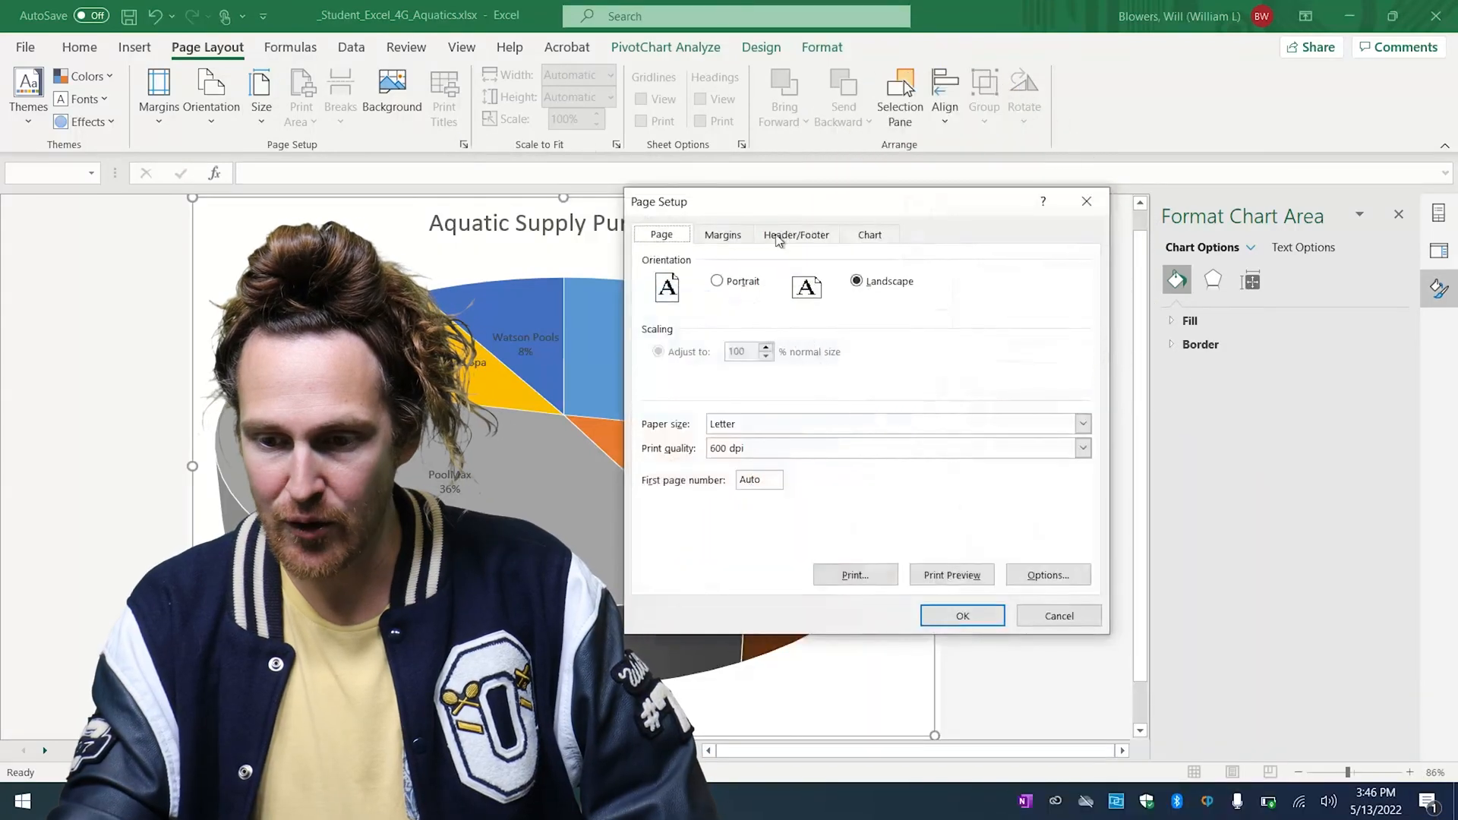
left_click(780, 238)
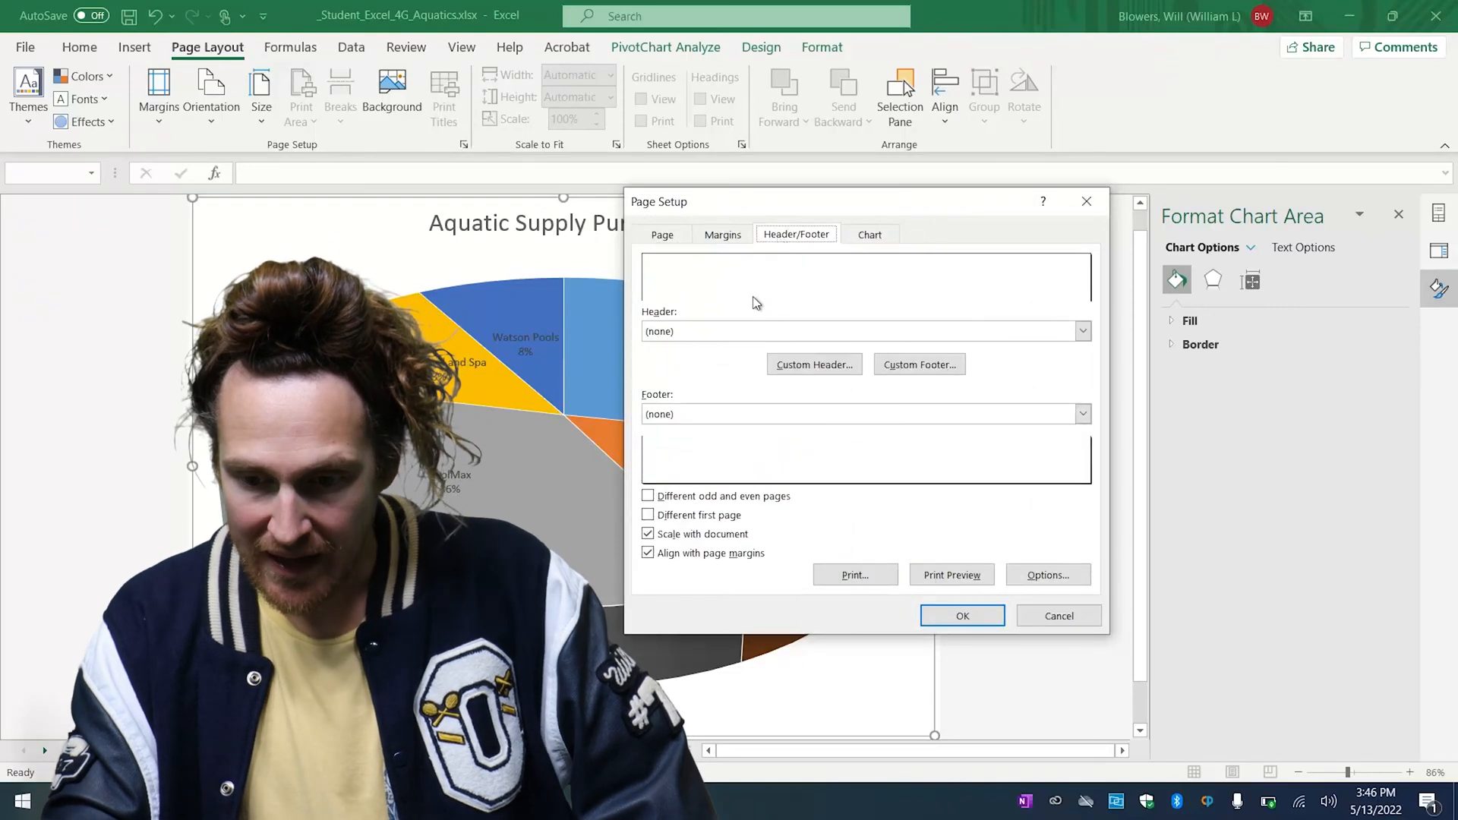
left_click(940, 371)
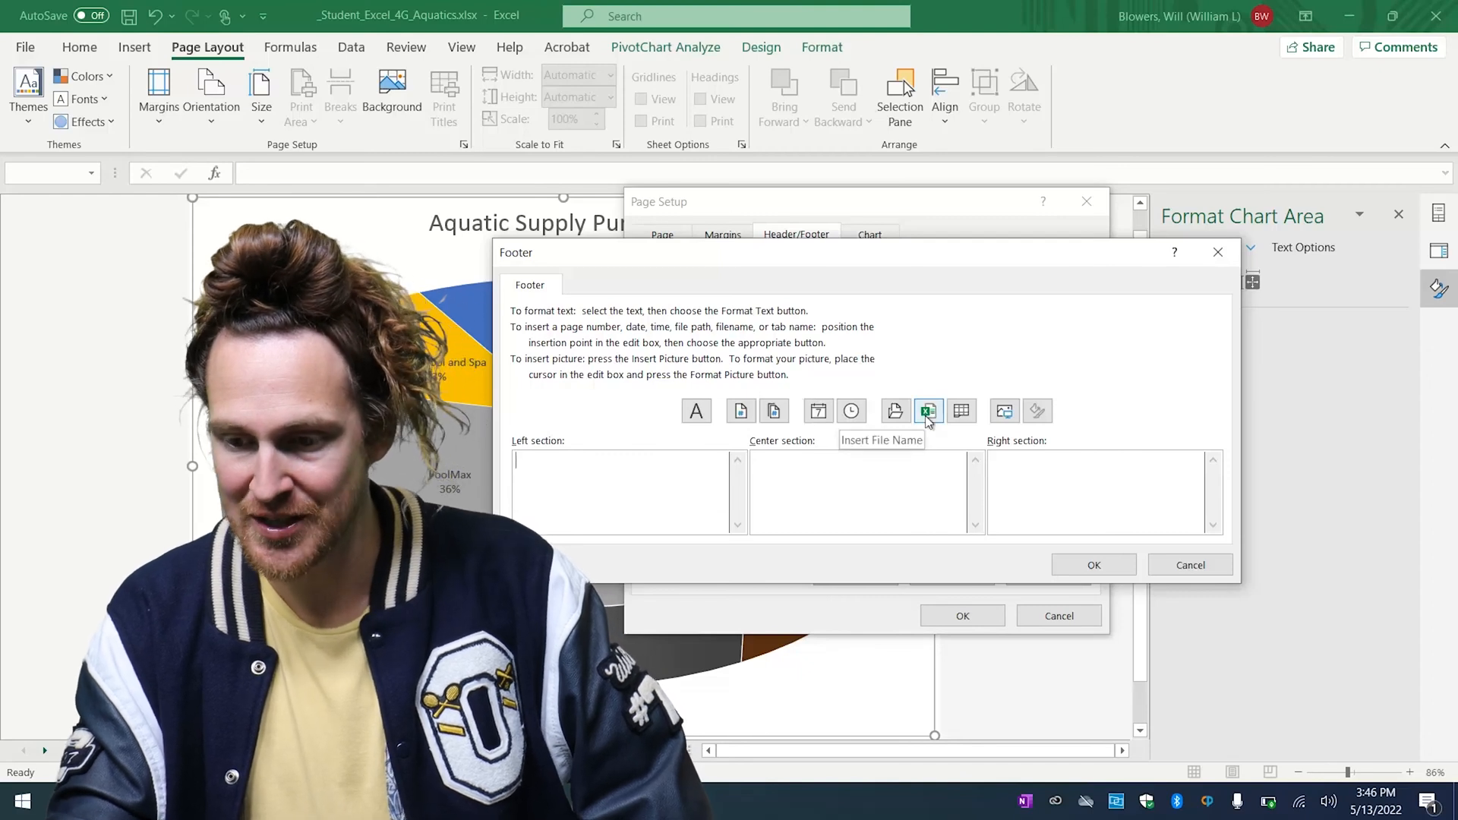
left_click(928, 411)
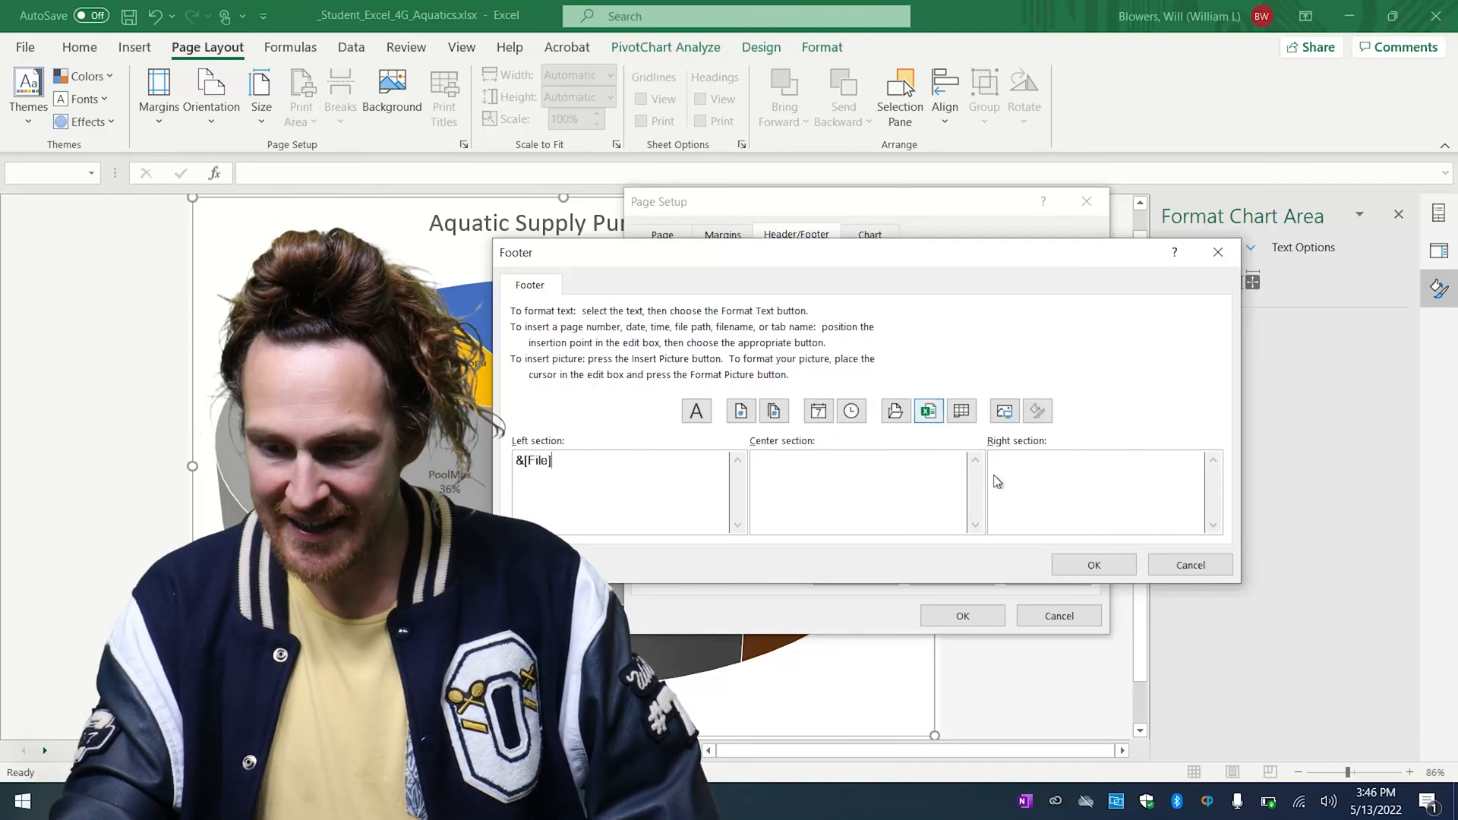
left_click(1078, 568)
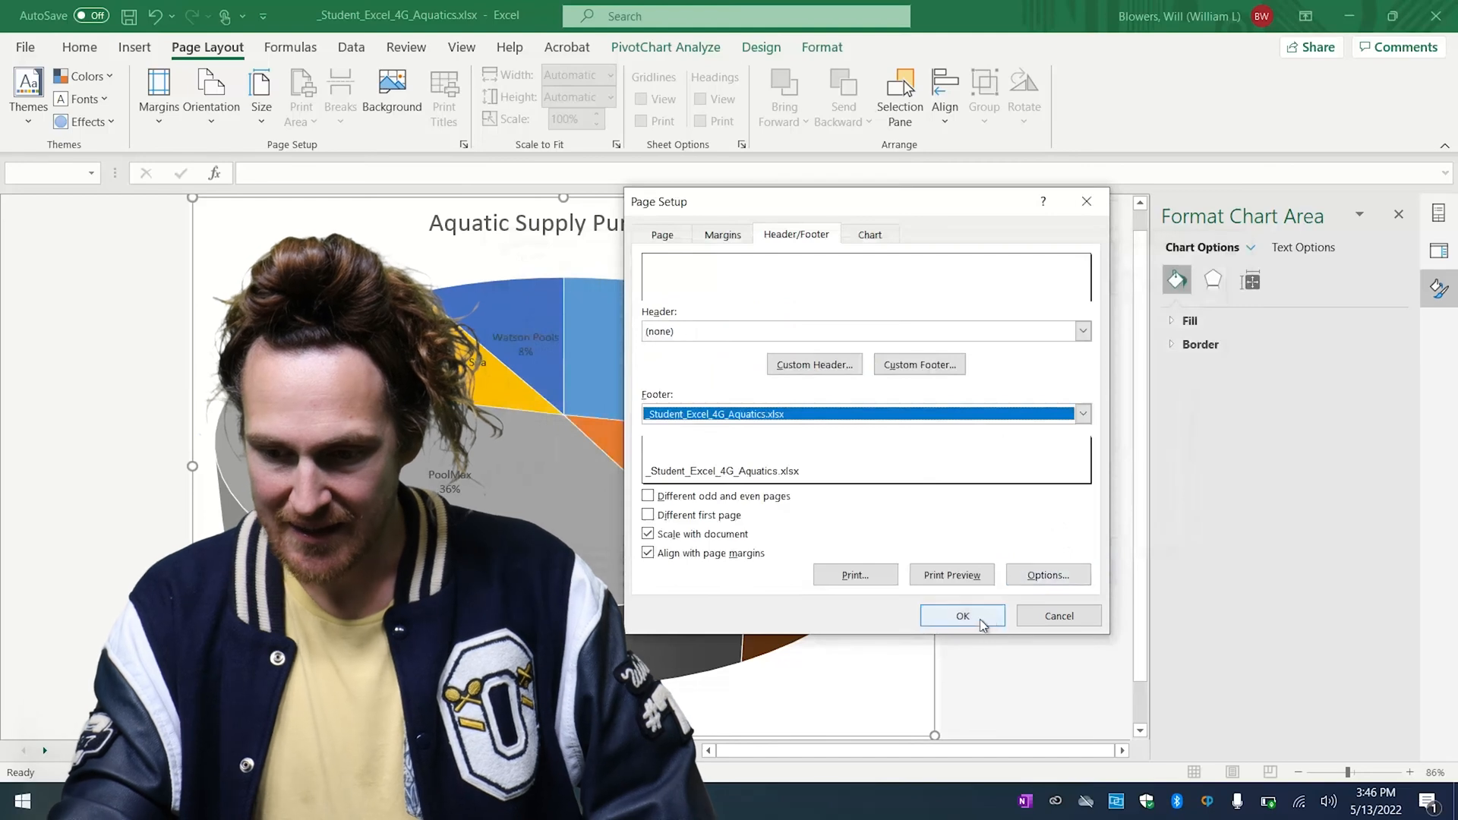
left_click(978, 624)
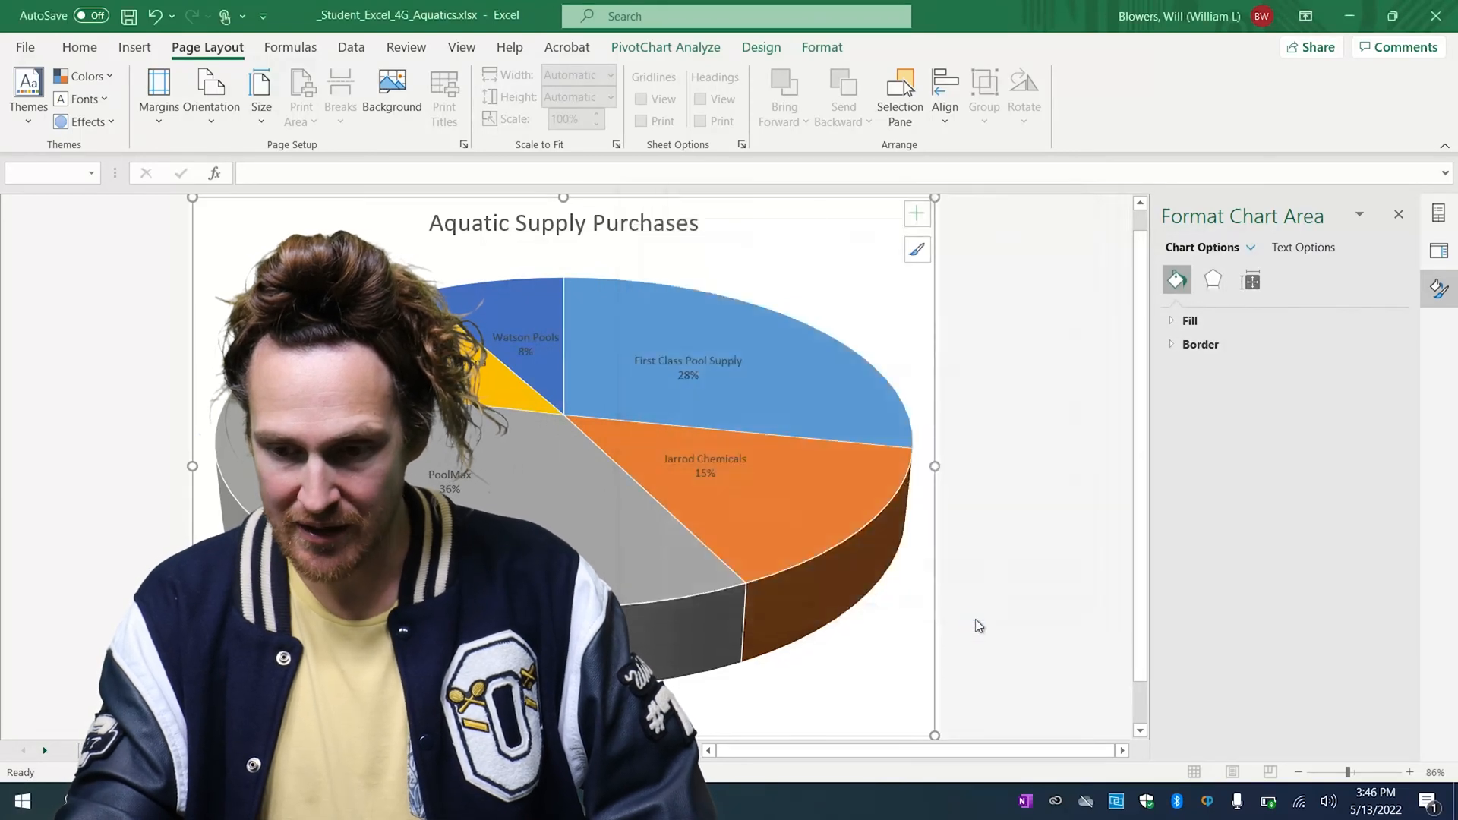
Switch to the Word instructions document and highlight the text of step 15 in yellow.
key("alt+Tab")
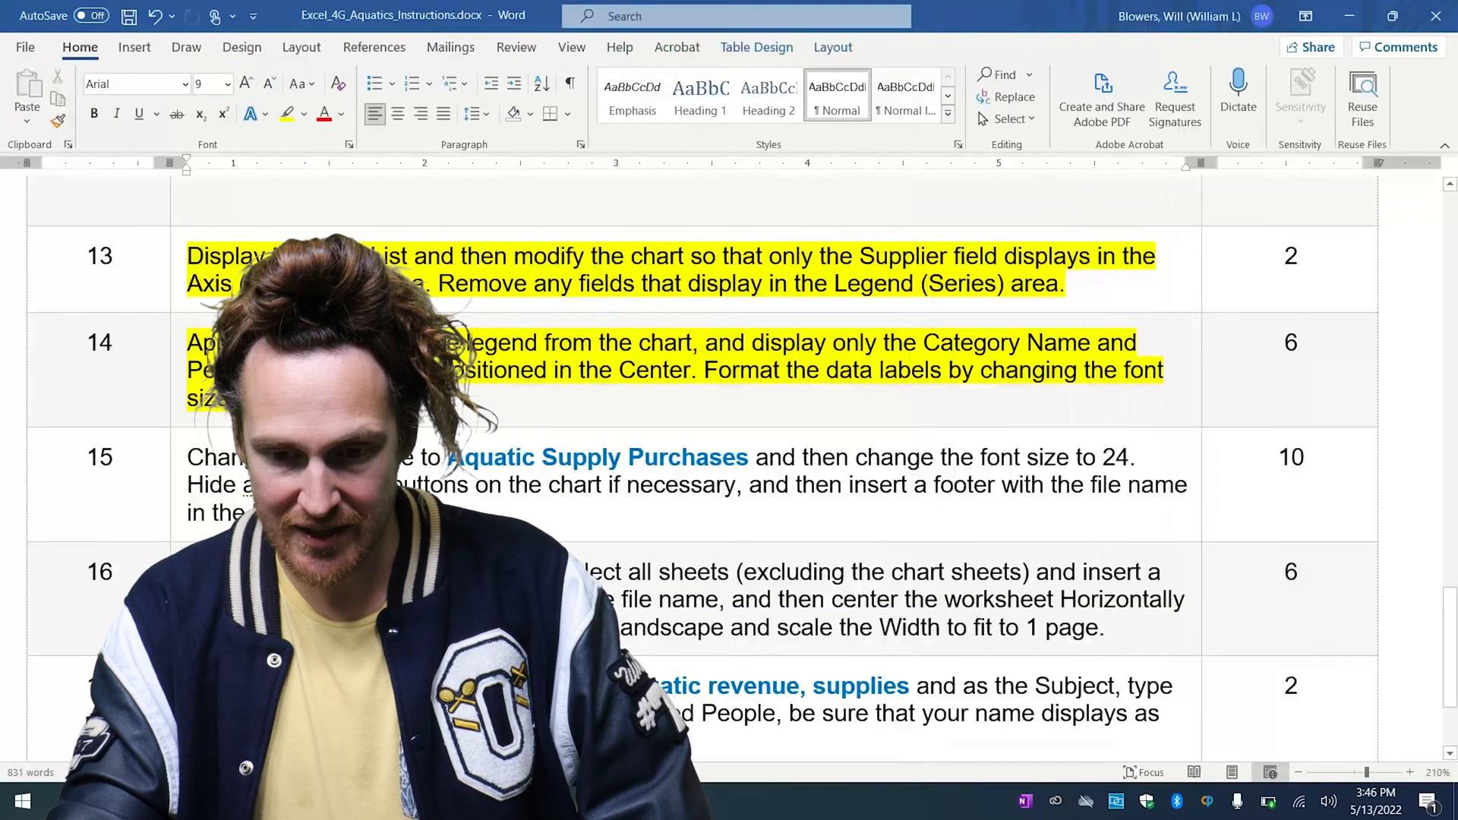
mouse_move(365, 512)
left_mouse_down()
mouse_move(187, 484)
mouse_move(188, 457)
left_mouse_up()
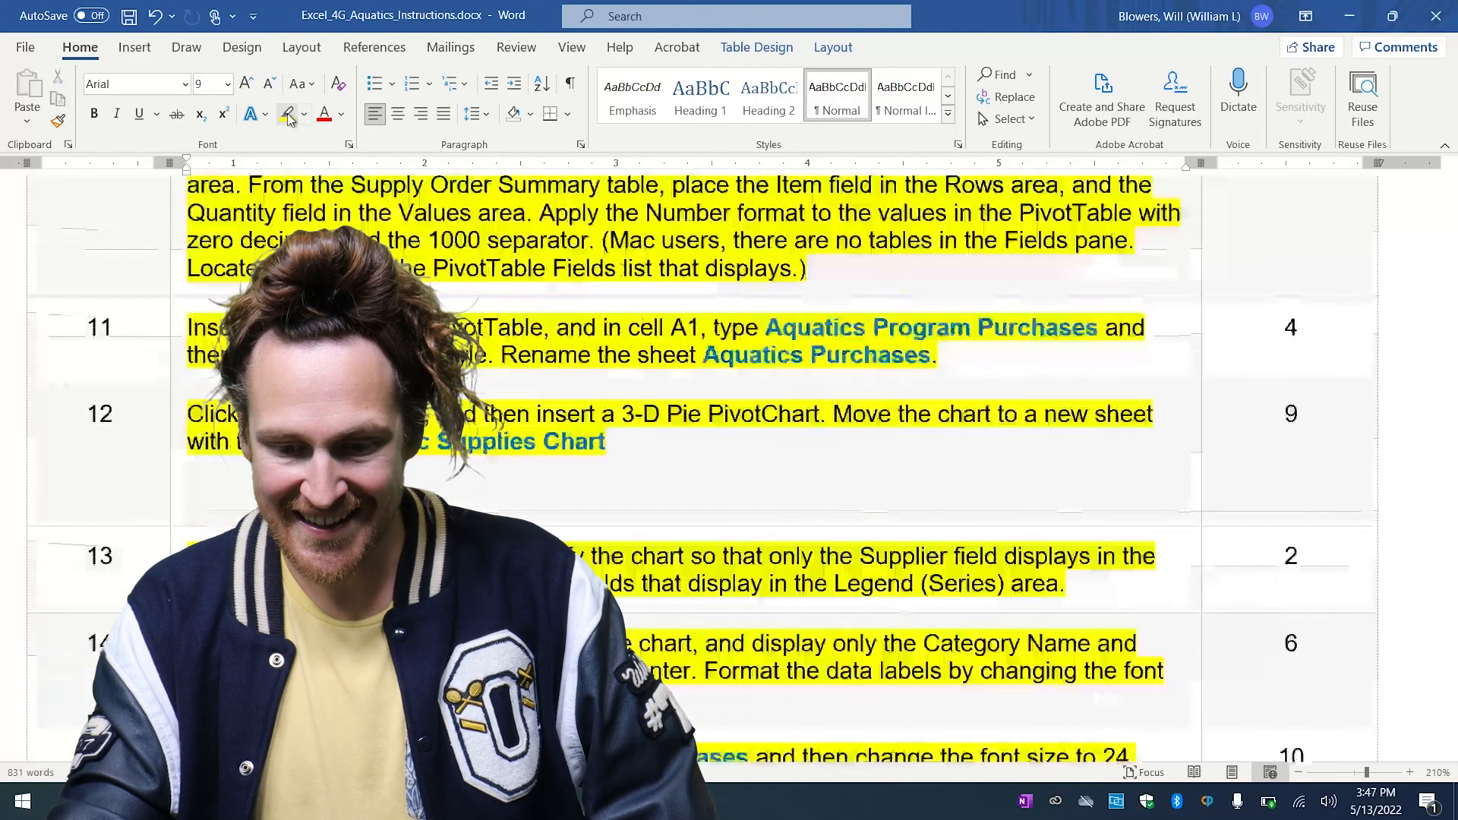
scroll(729, 455, "down", 3)
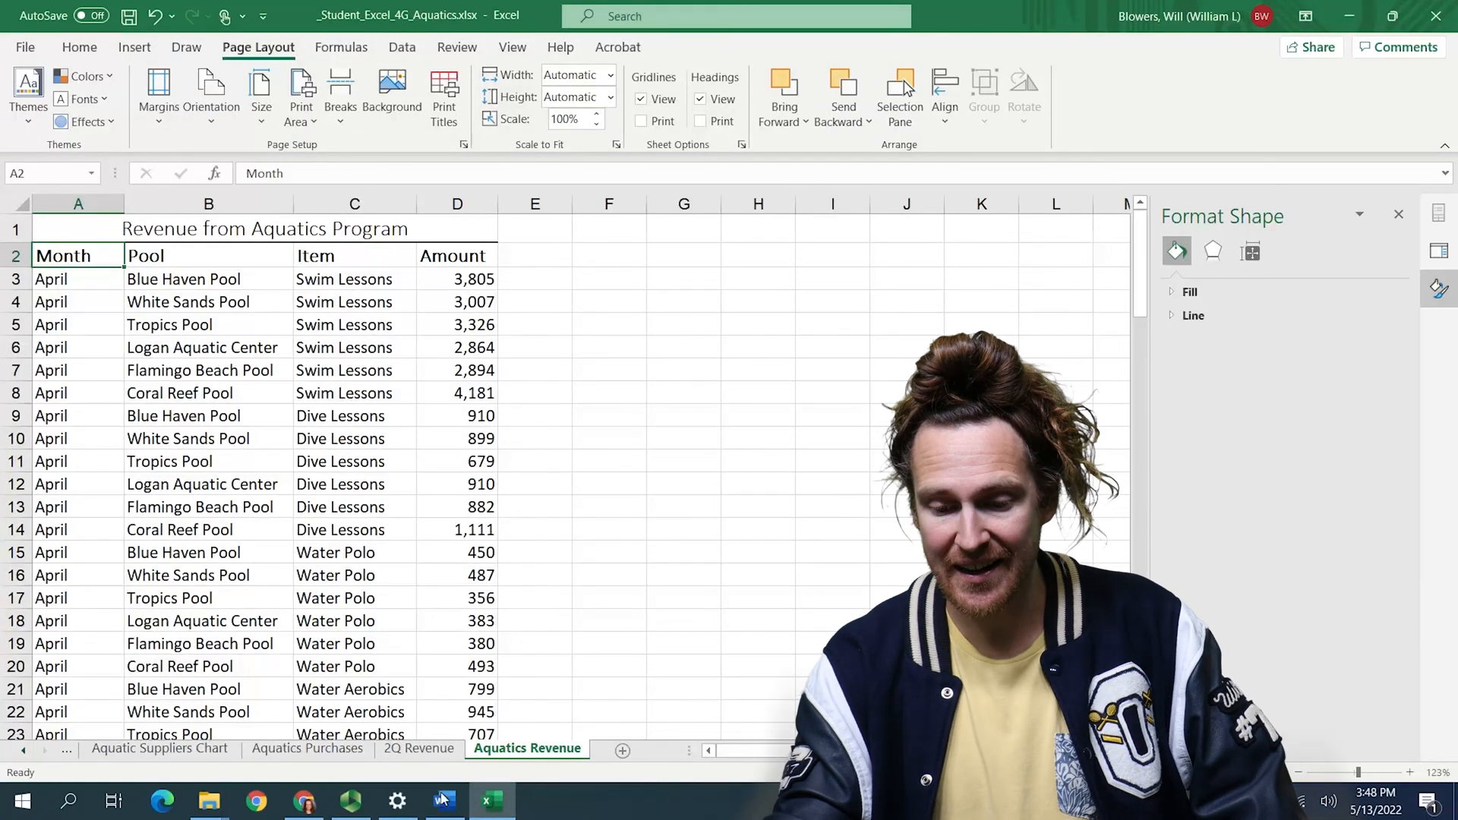
Hide the Aquatics Revenue sheet in the Excel workbook and group the Tropics Pool, Aquatics Purchases and 2Q Revenue worksheets.
right_click(545, 750)
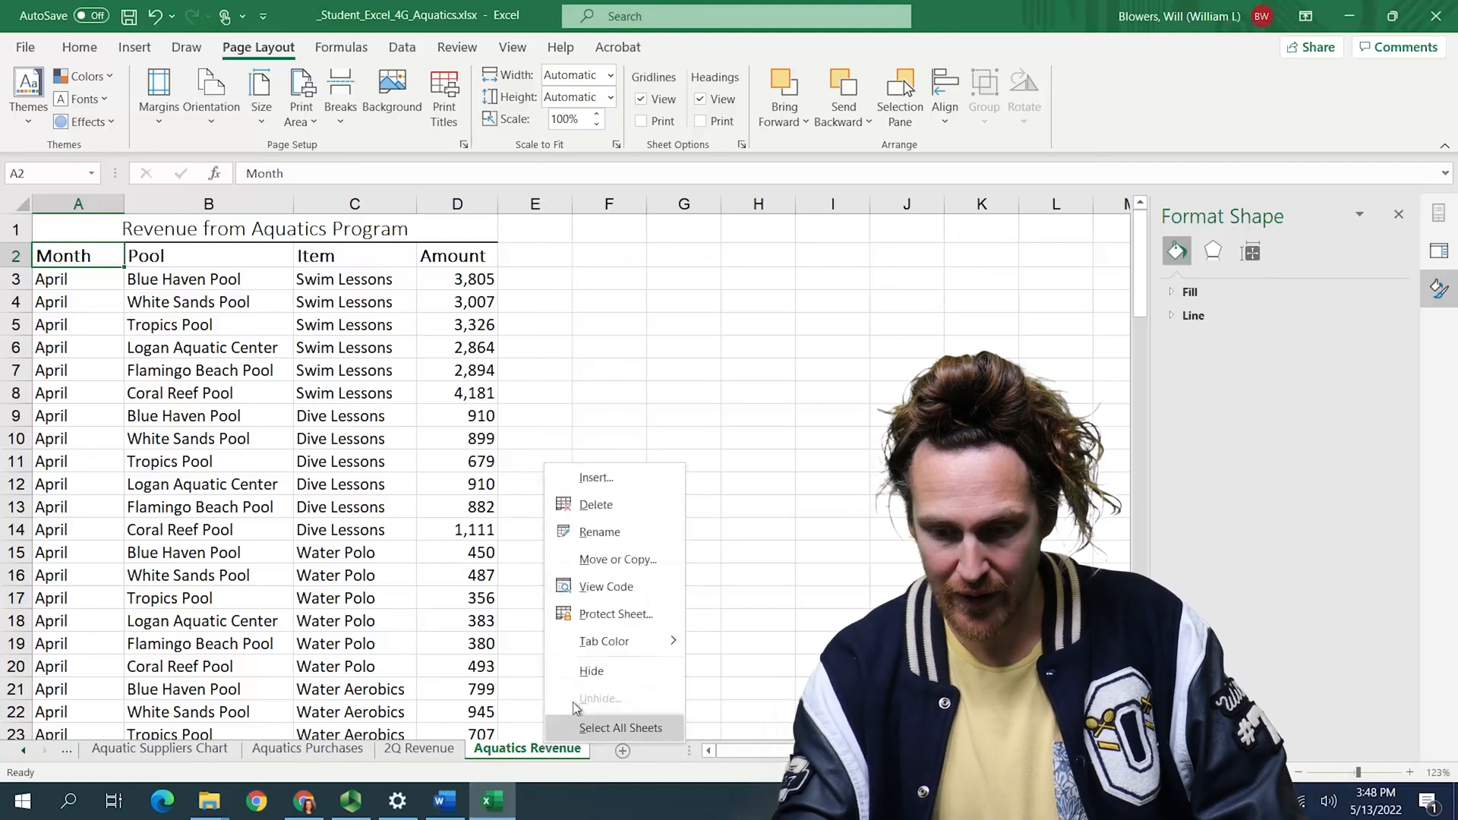
left_click(603, 672)
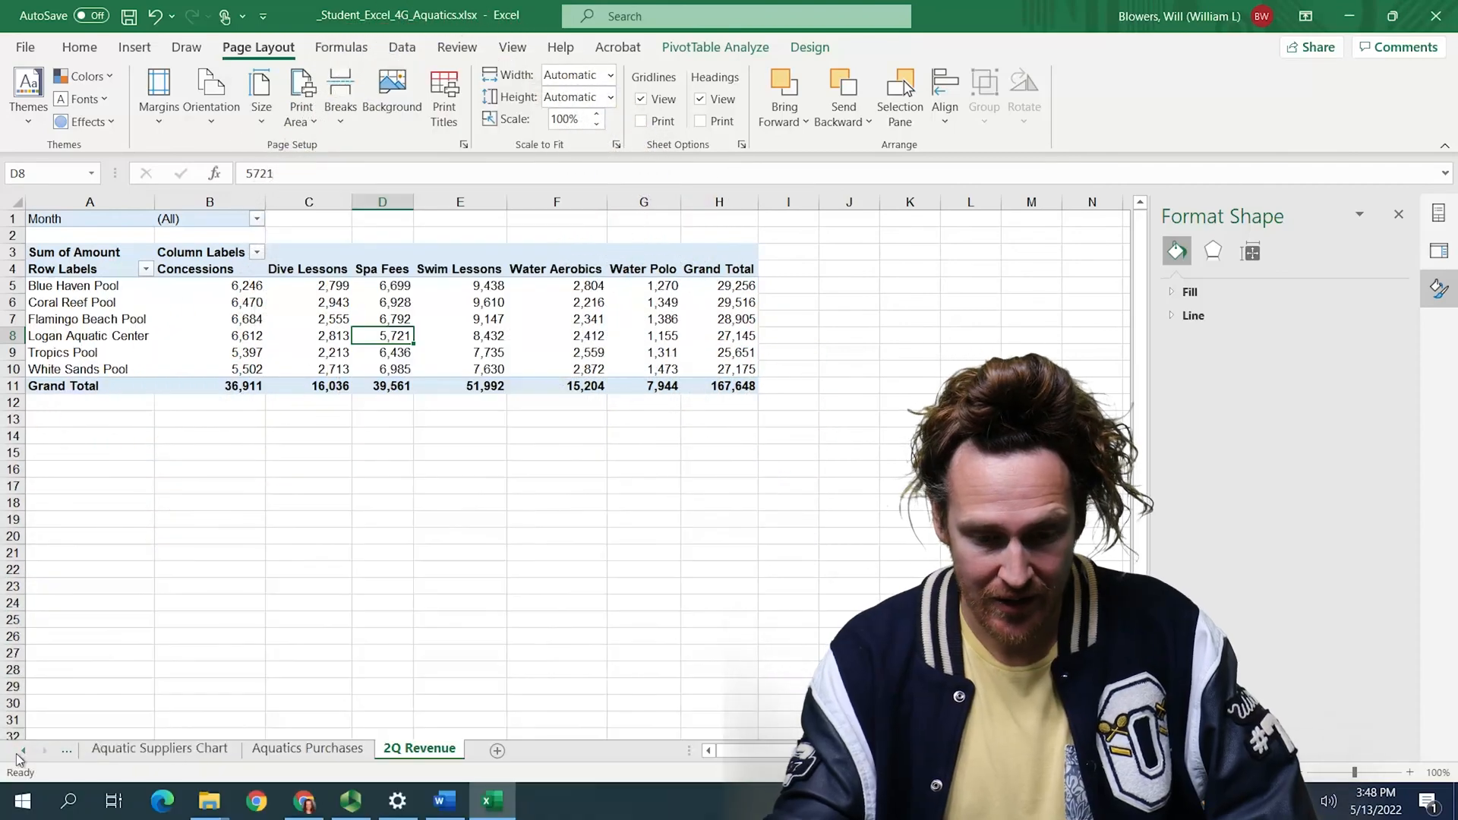
left_click(18, 754)
left_click(18, 755)
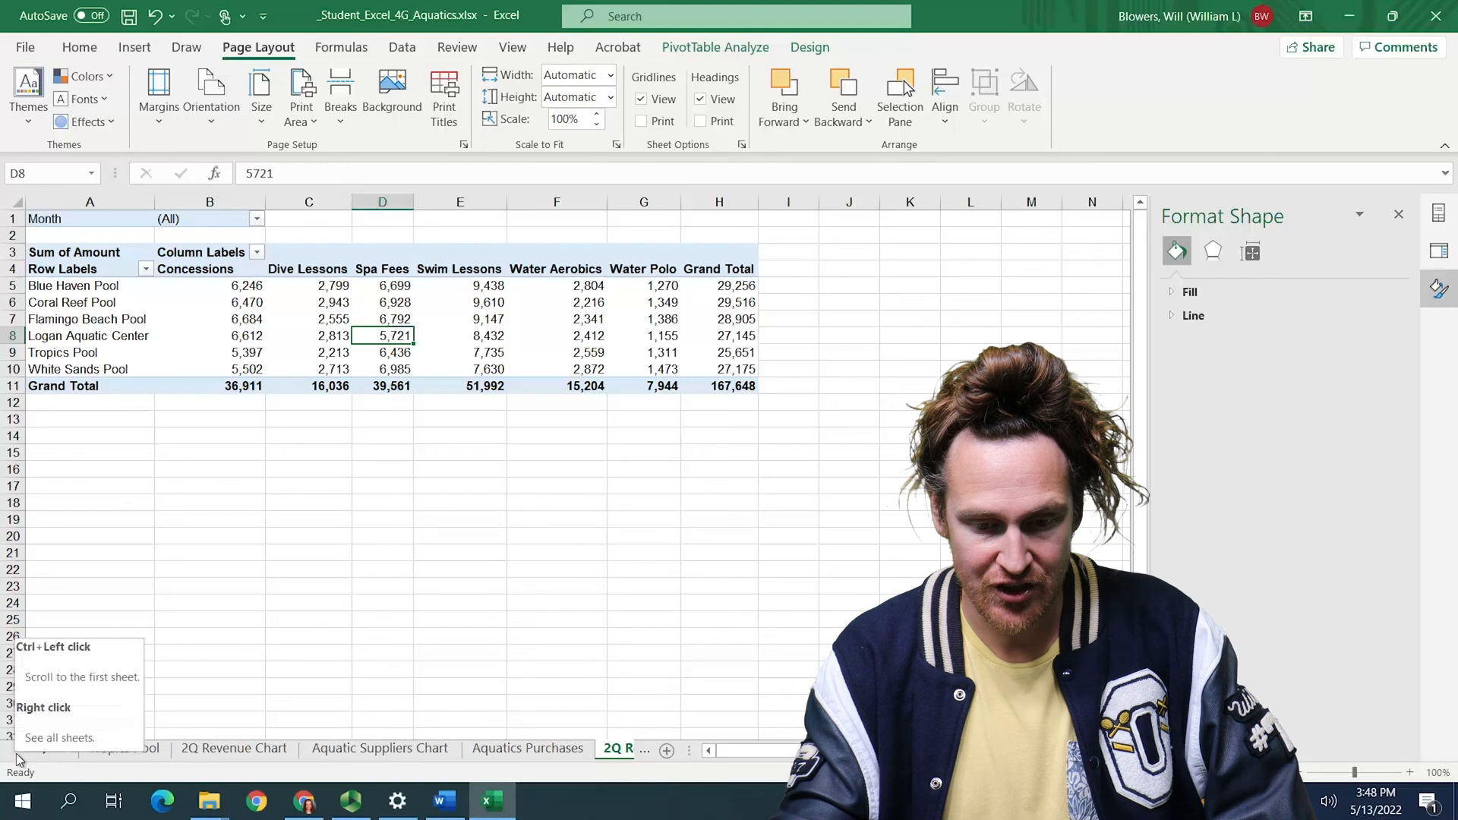
left_click(131, 760)
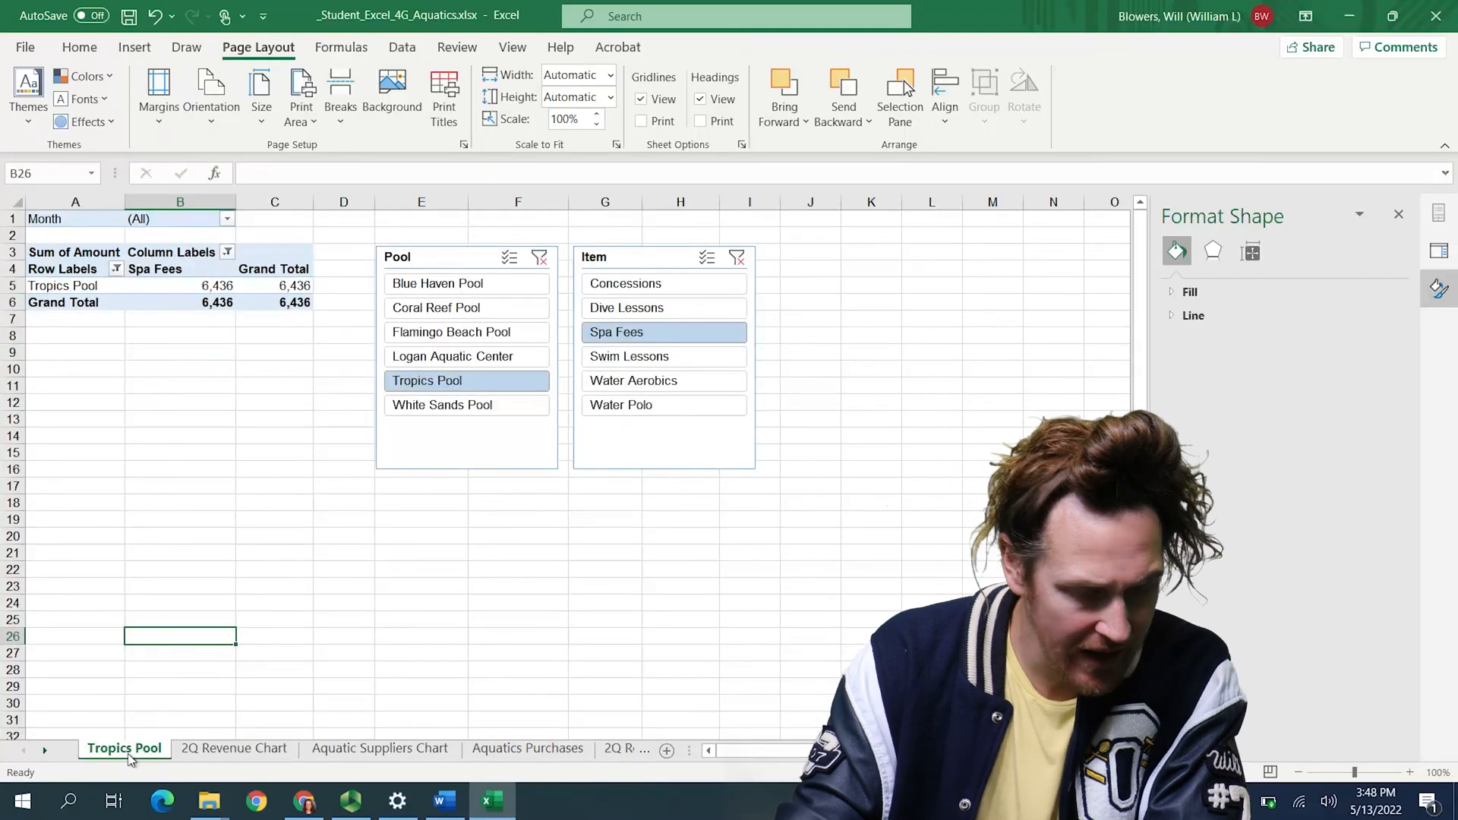
left_click(501, 750, "ctrl")
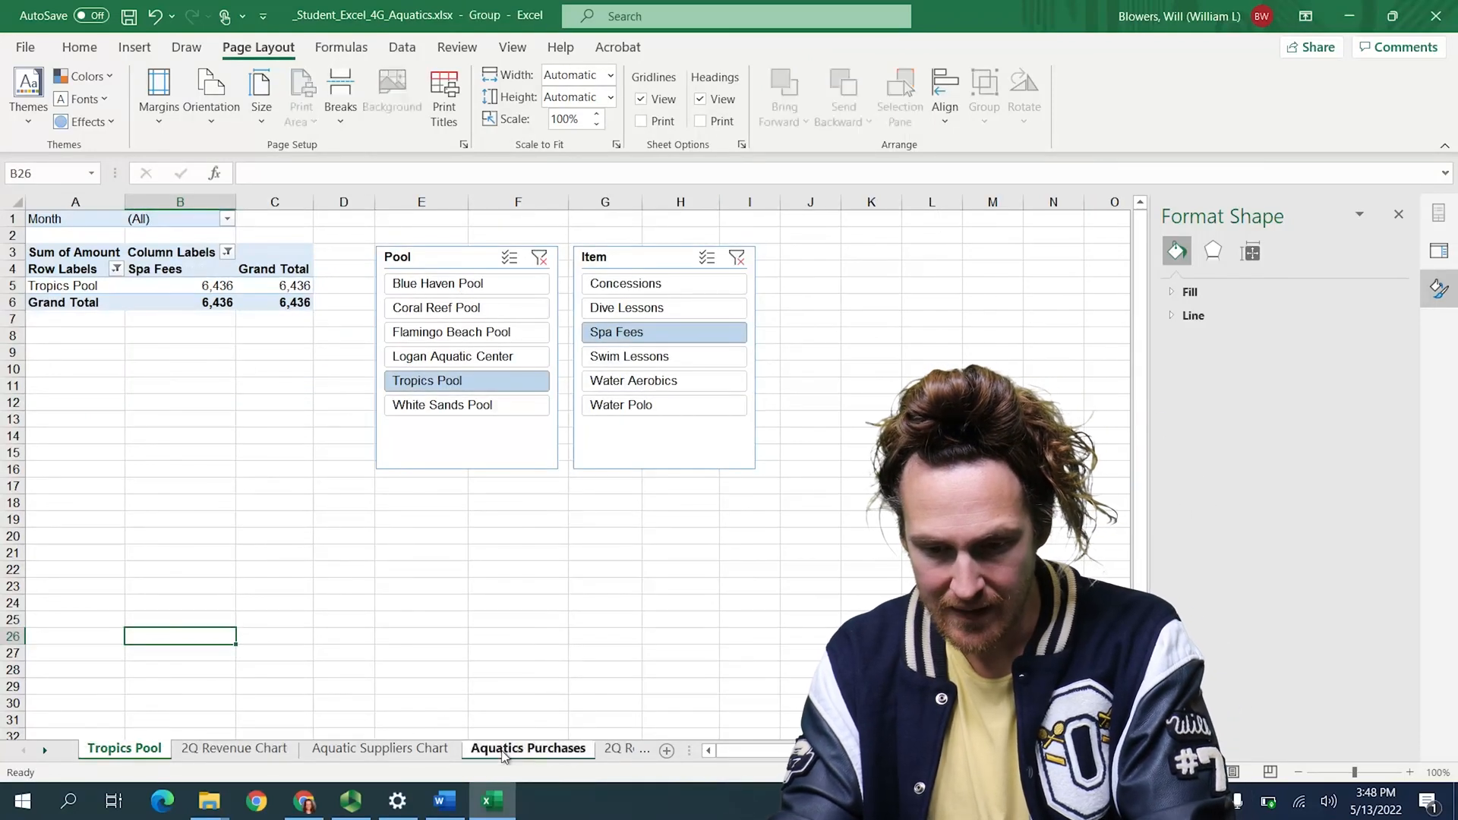
left_click(613, 751, "ctrl")
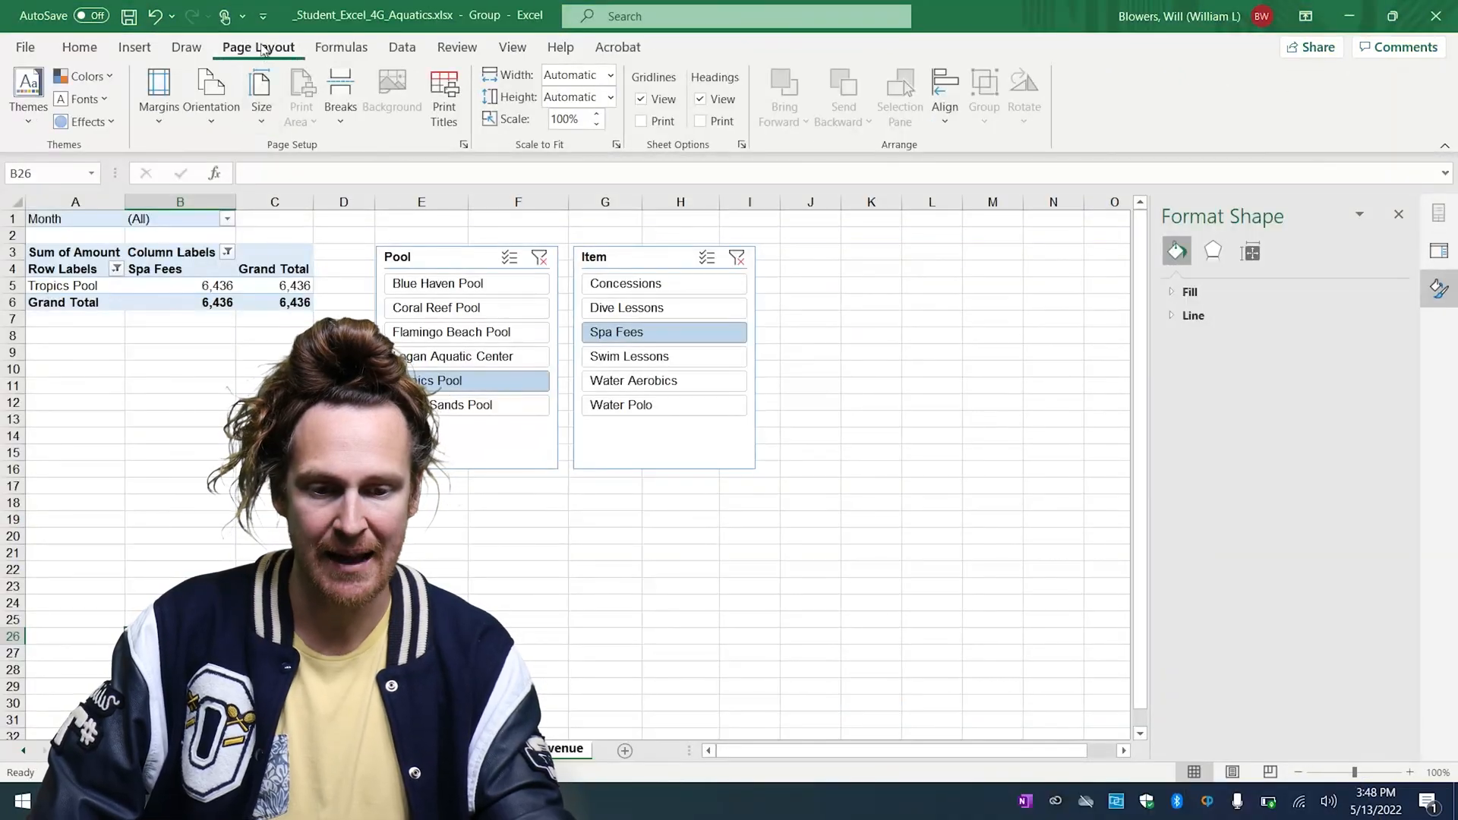
Add a custom footer with the file name in the left section for the grouped worksheets.
left_click(463, 145)
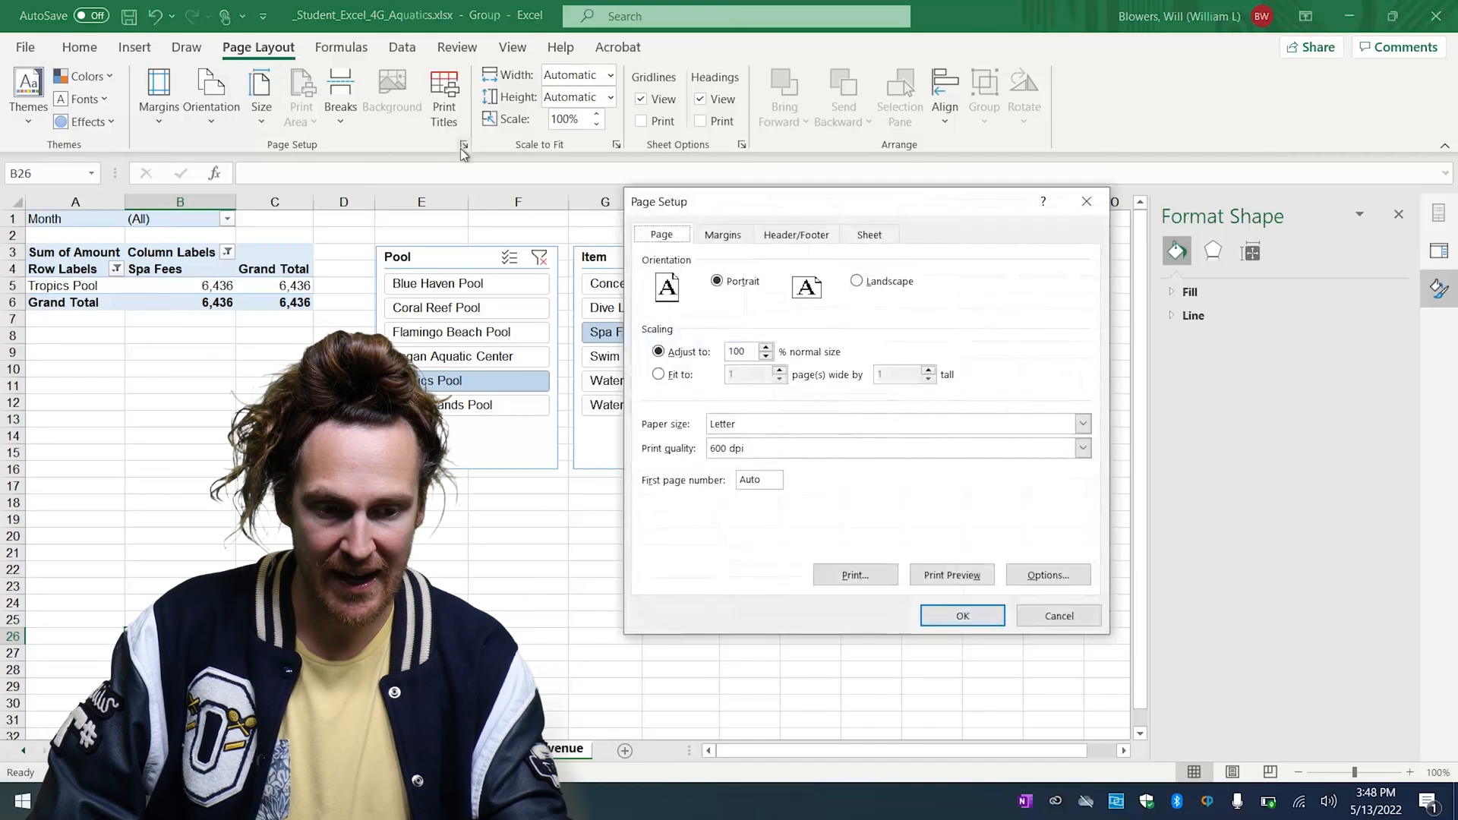
left_click(788, 241)
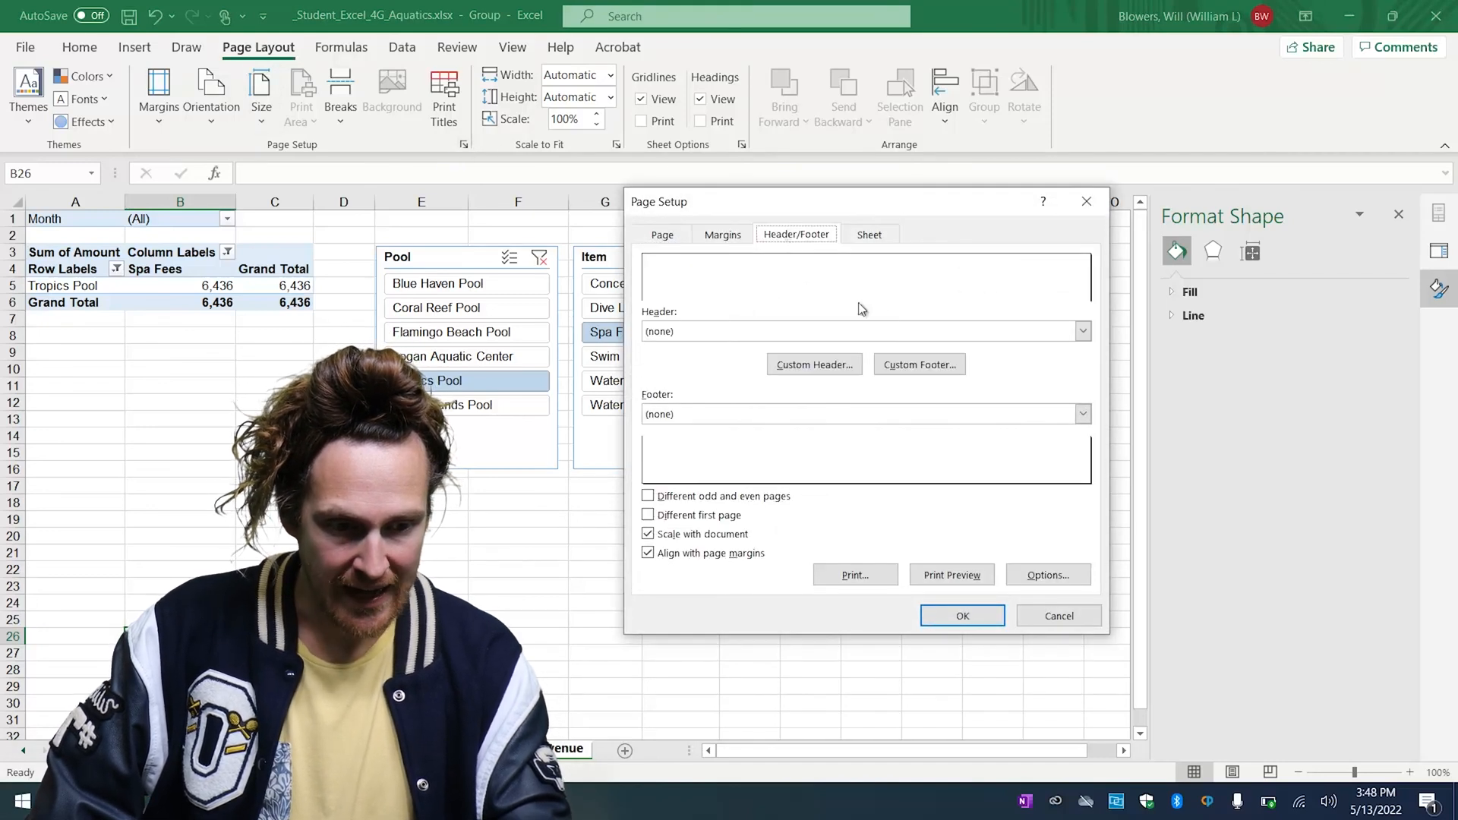
left_click(925, 366)
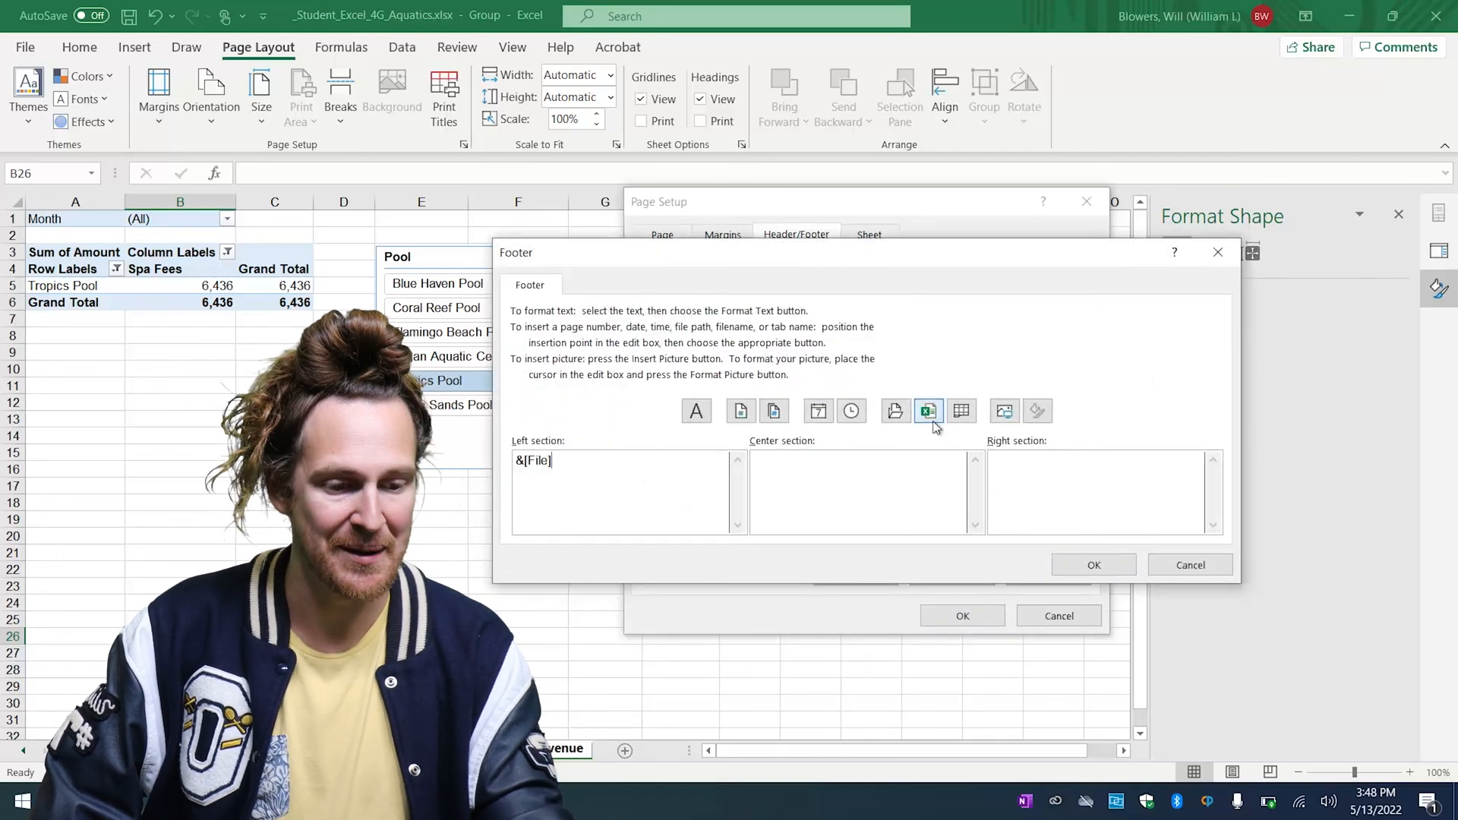
left_click(1073, 566)
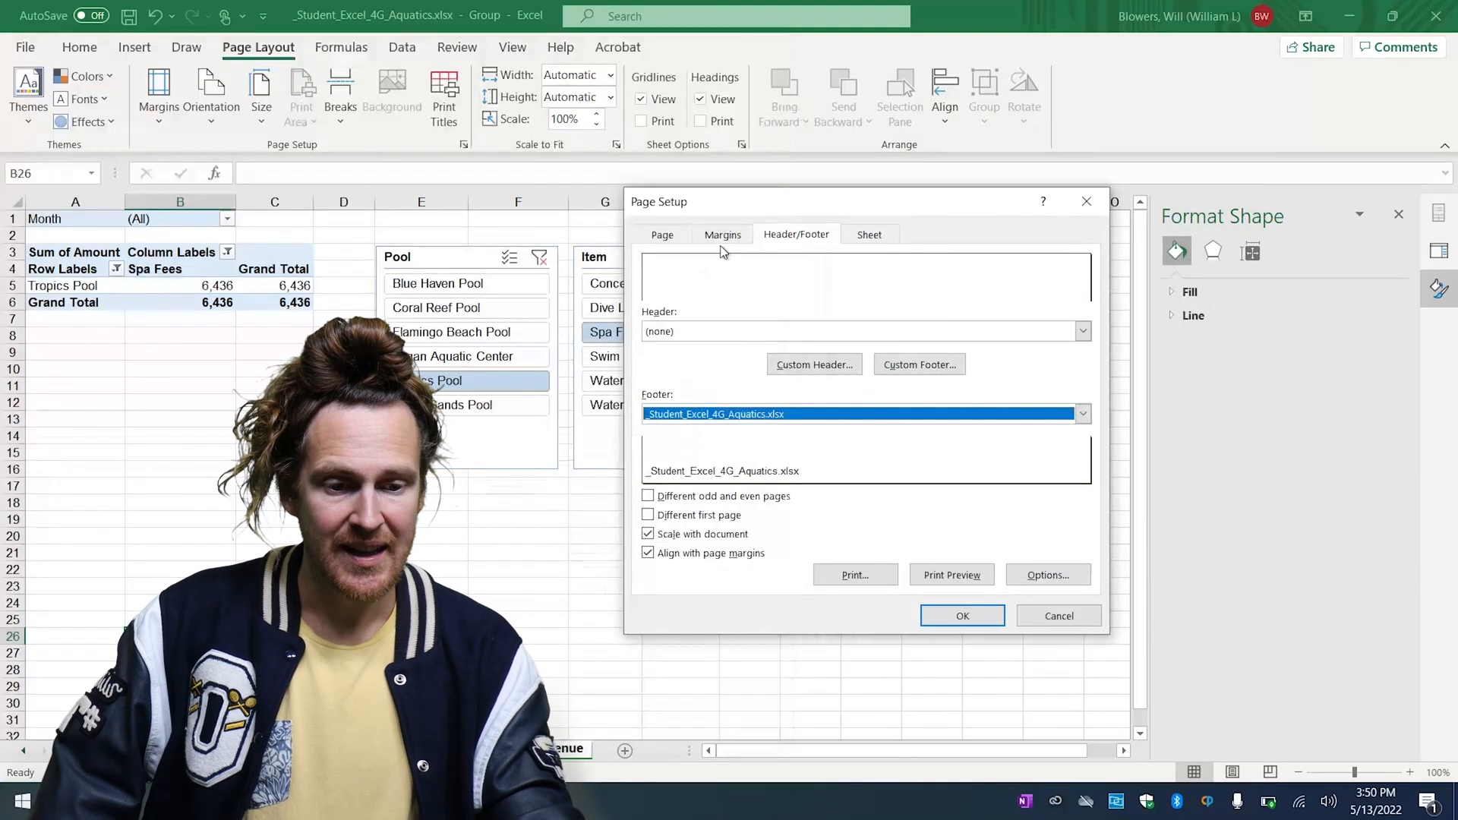
Center the grouped worksheets horizontally on the page, set landscape orientation, and scale them to fit 1 page wide by 1 tall.
left_click(723, 235)
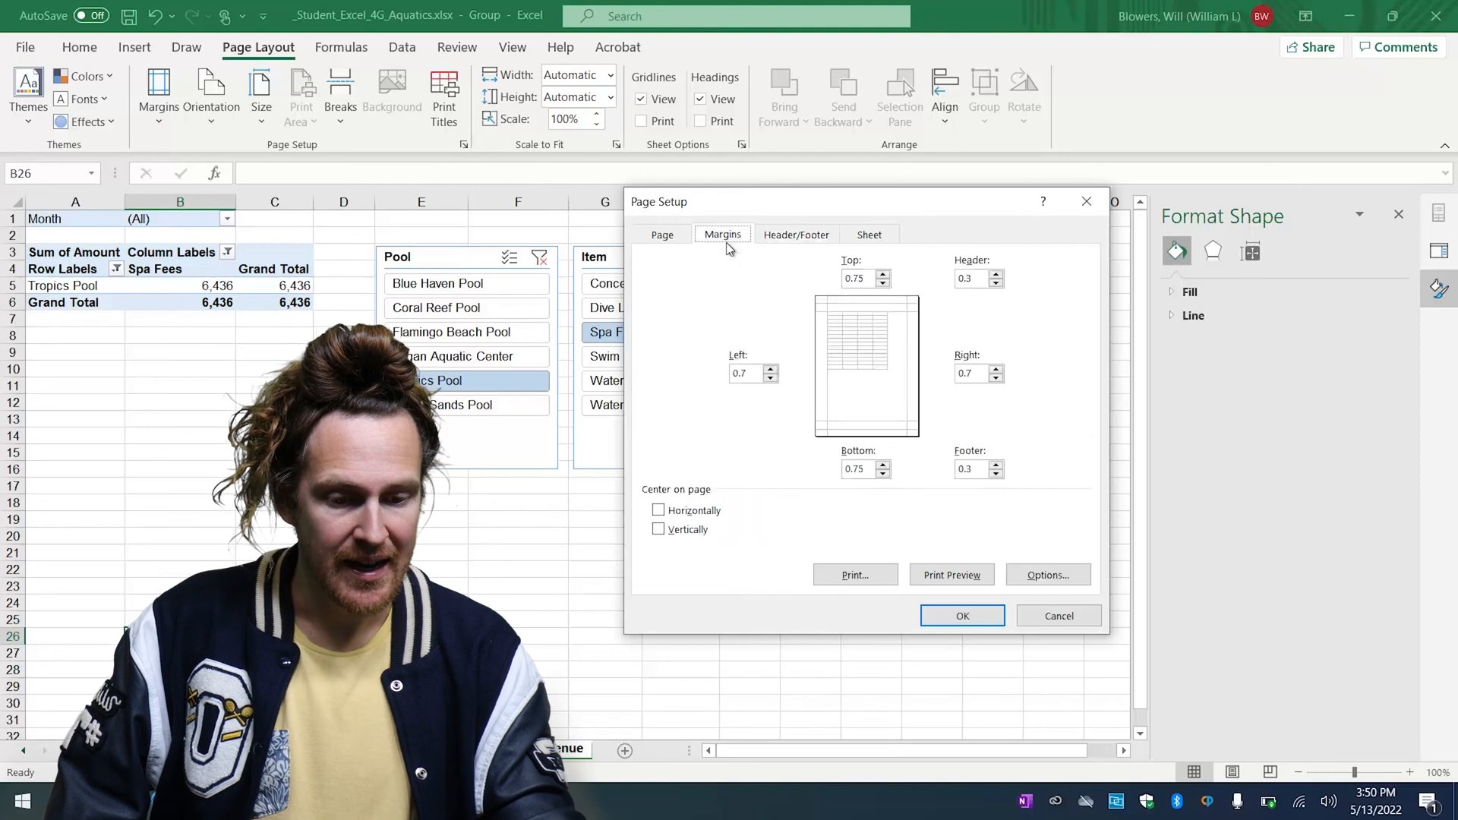
left_click(702, 515)
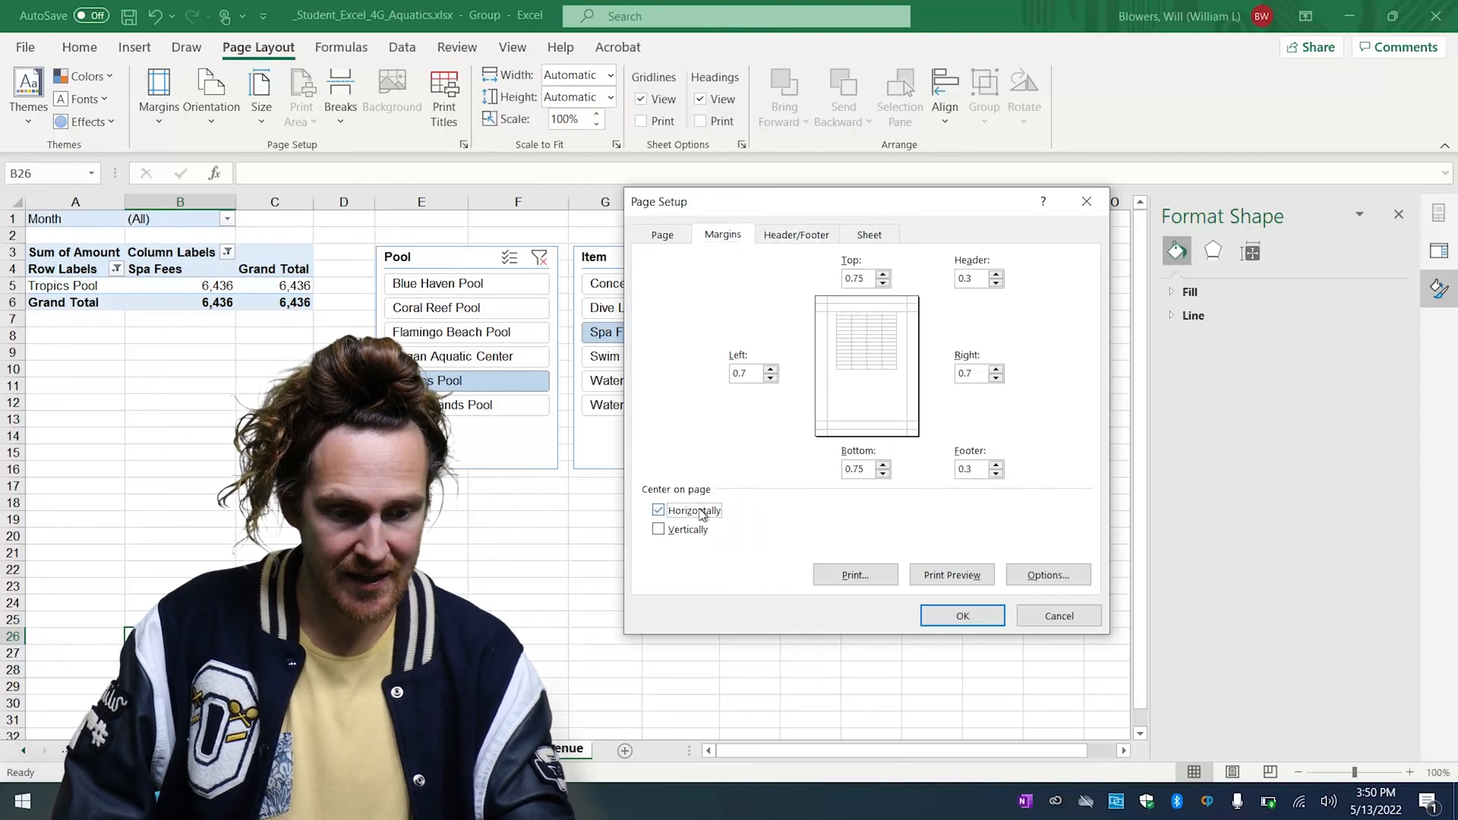
left_click(662, 237)
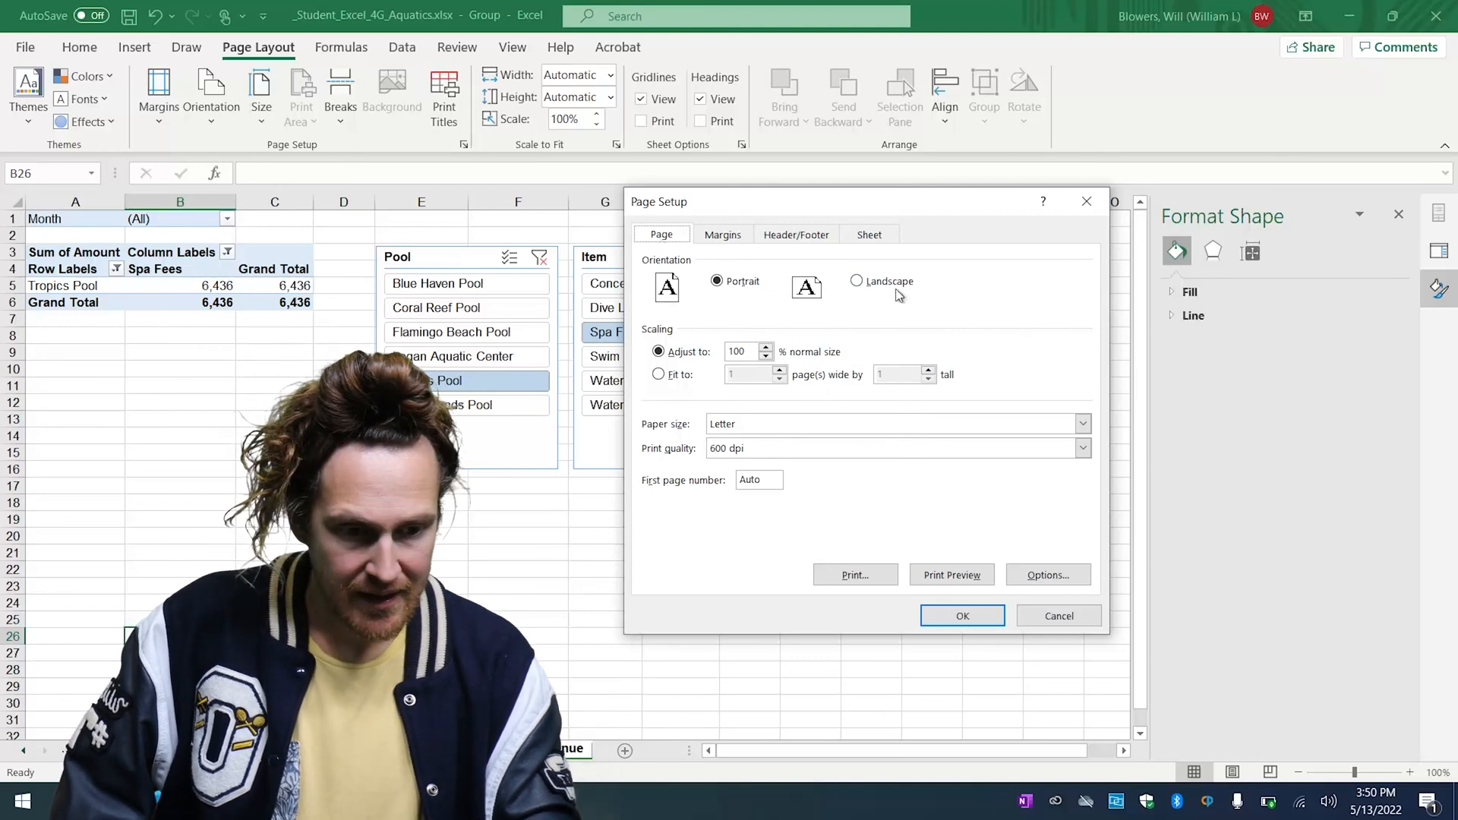
left_click(659, 374)
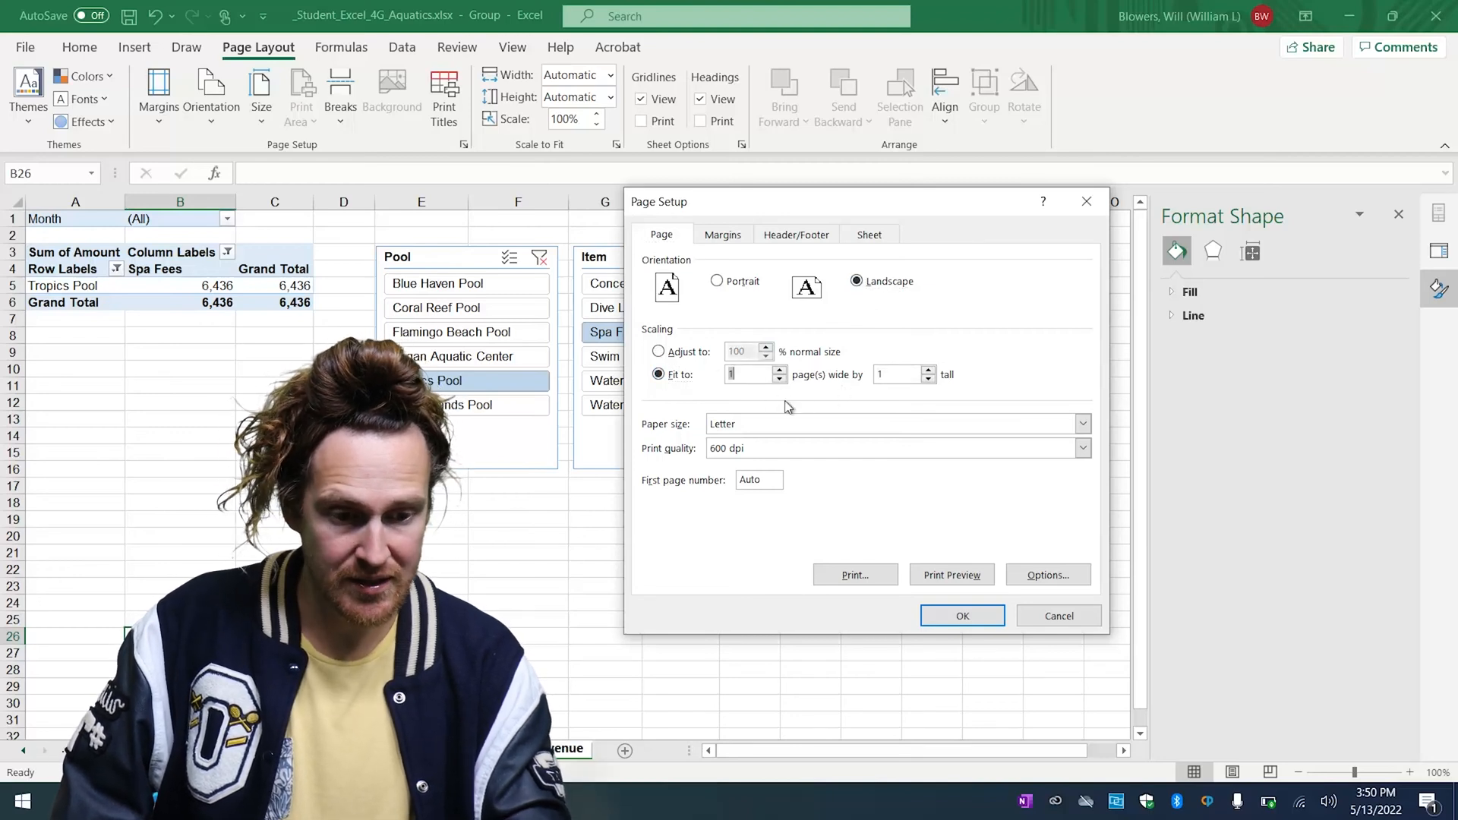
key("Return")
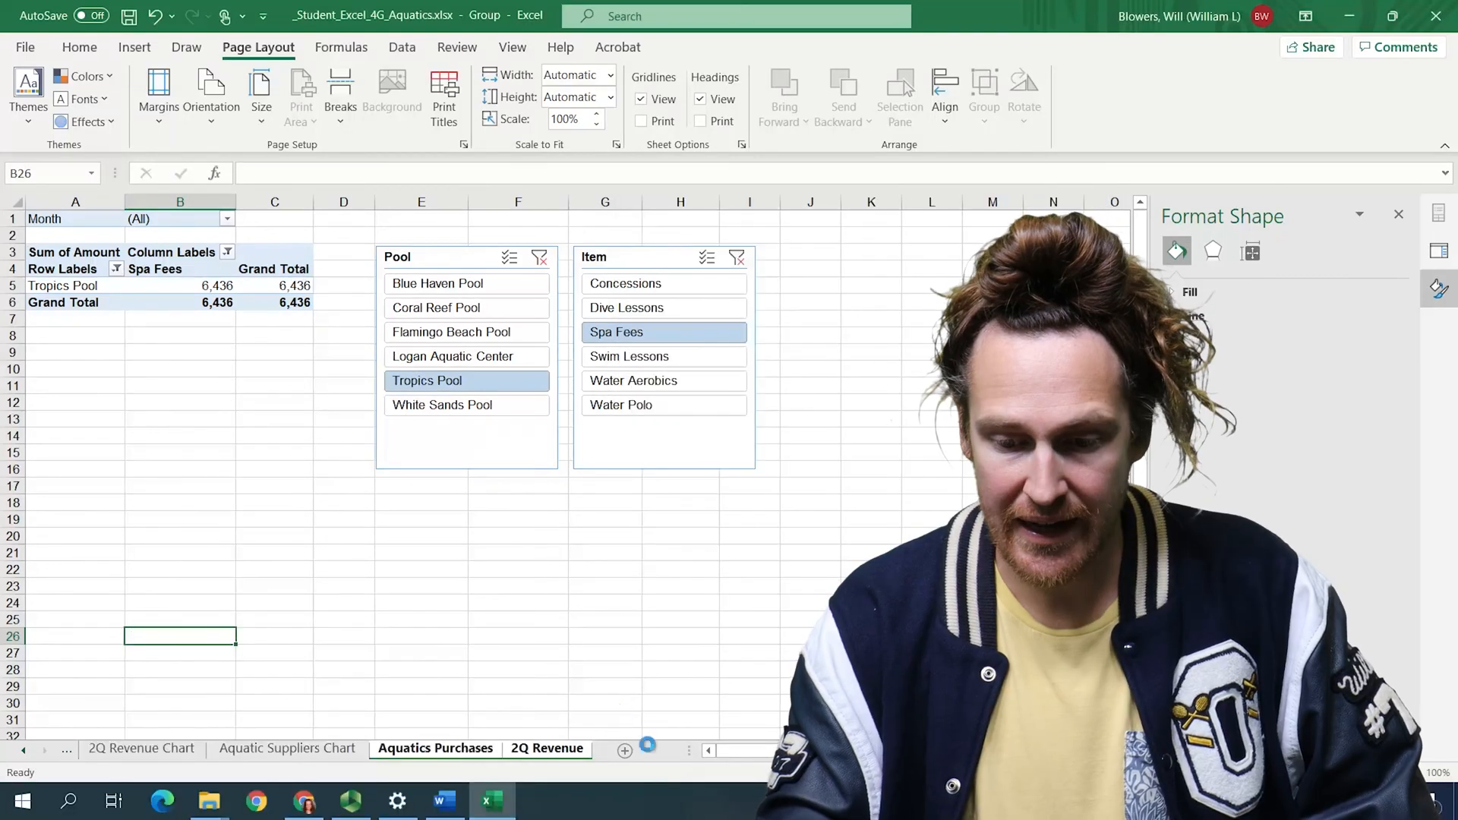
Ungroup the Tropics Pool, Aquatics Purchases and 2Q Revenue worksheets.
right_click(538, 749)
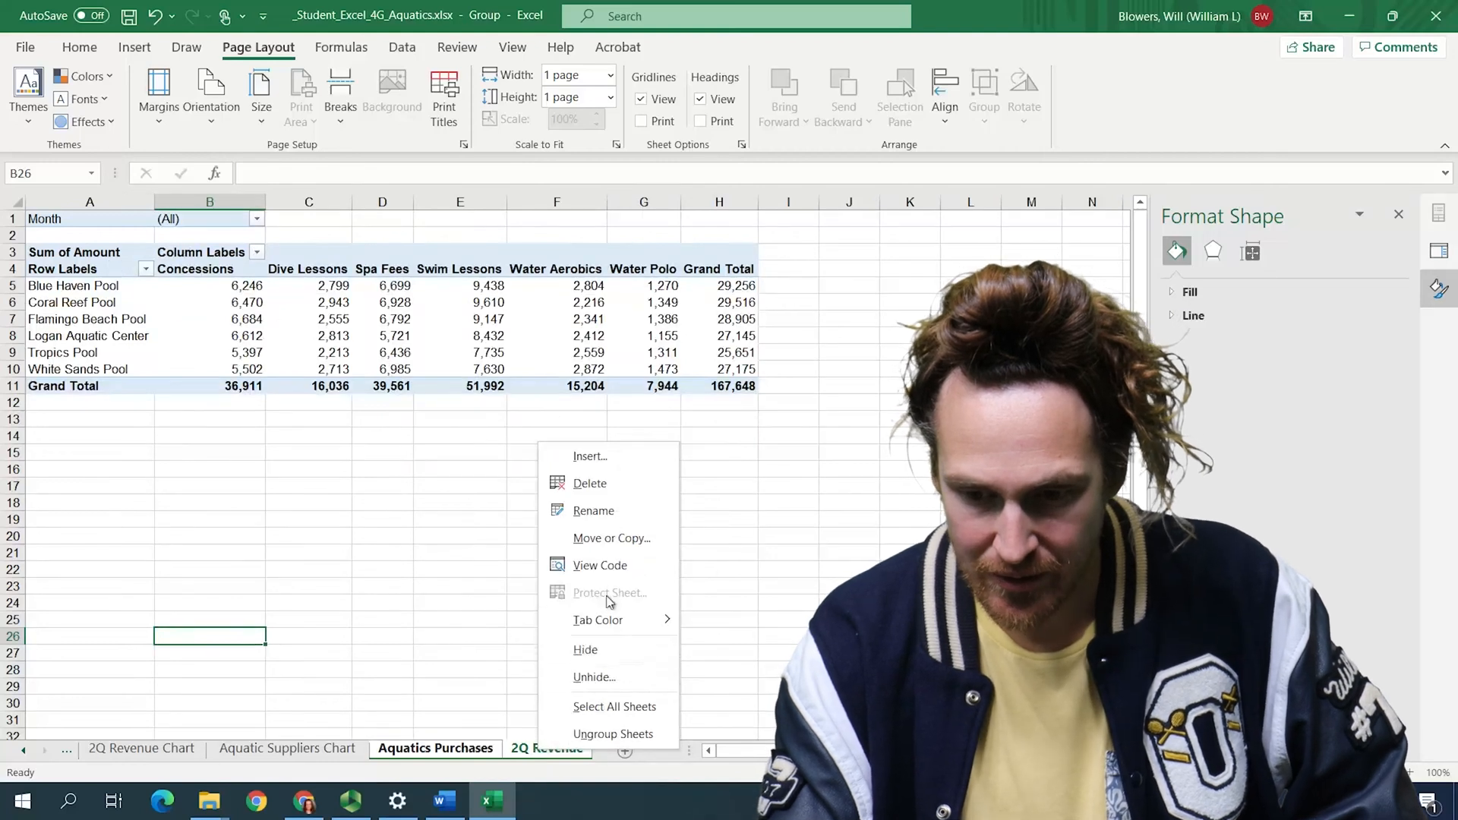
left_click(612, 734)
left_click(604, 644)
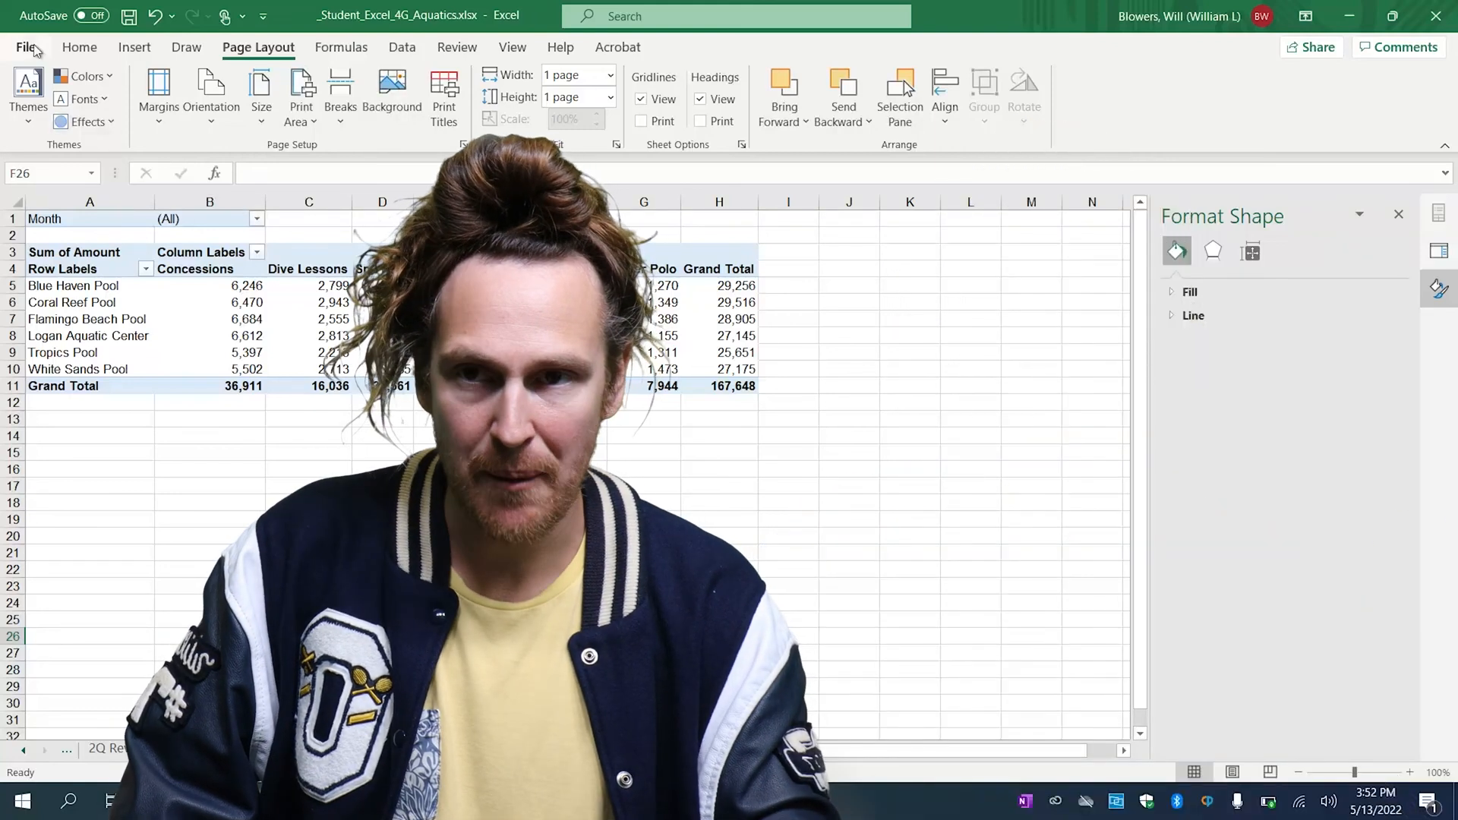
Show all workbook properties, and enter "aquatic revenue, supplies" as the tags and "BTS 165" as the subject.
left_click(30, 47)
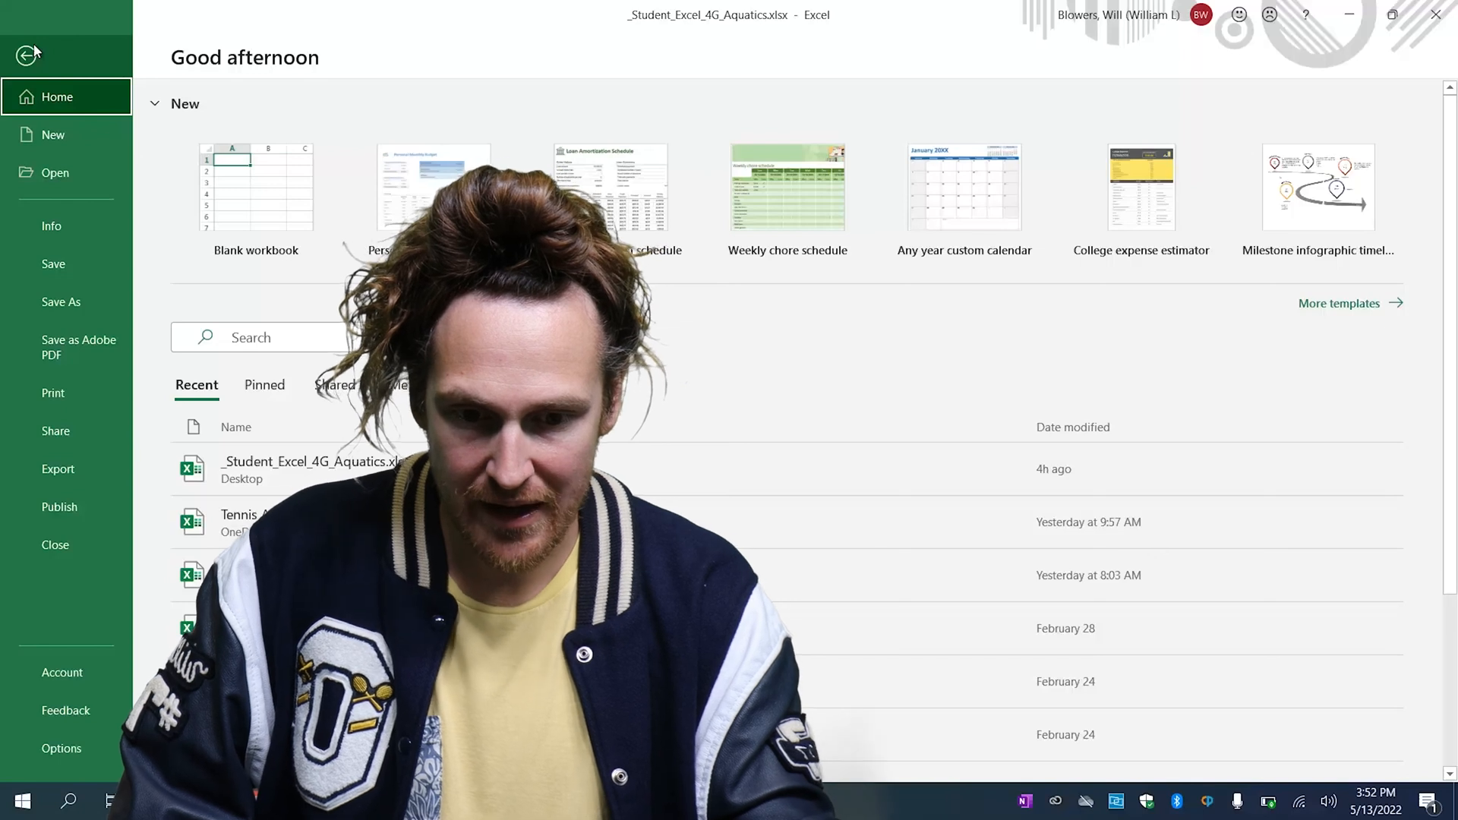
left_click(59, 237)
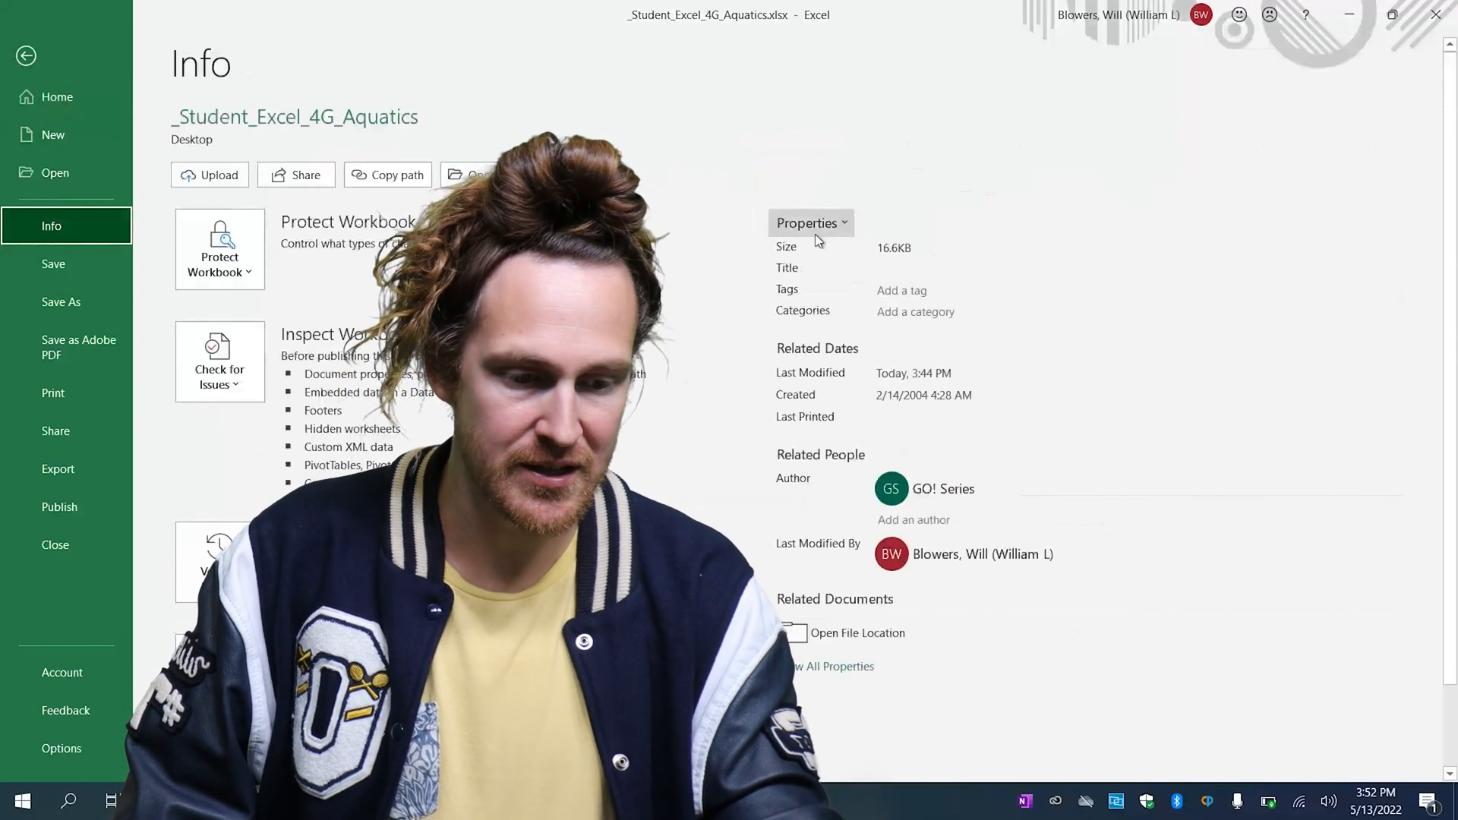
left_click(836, 667)
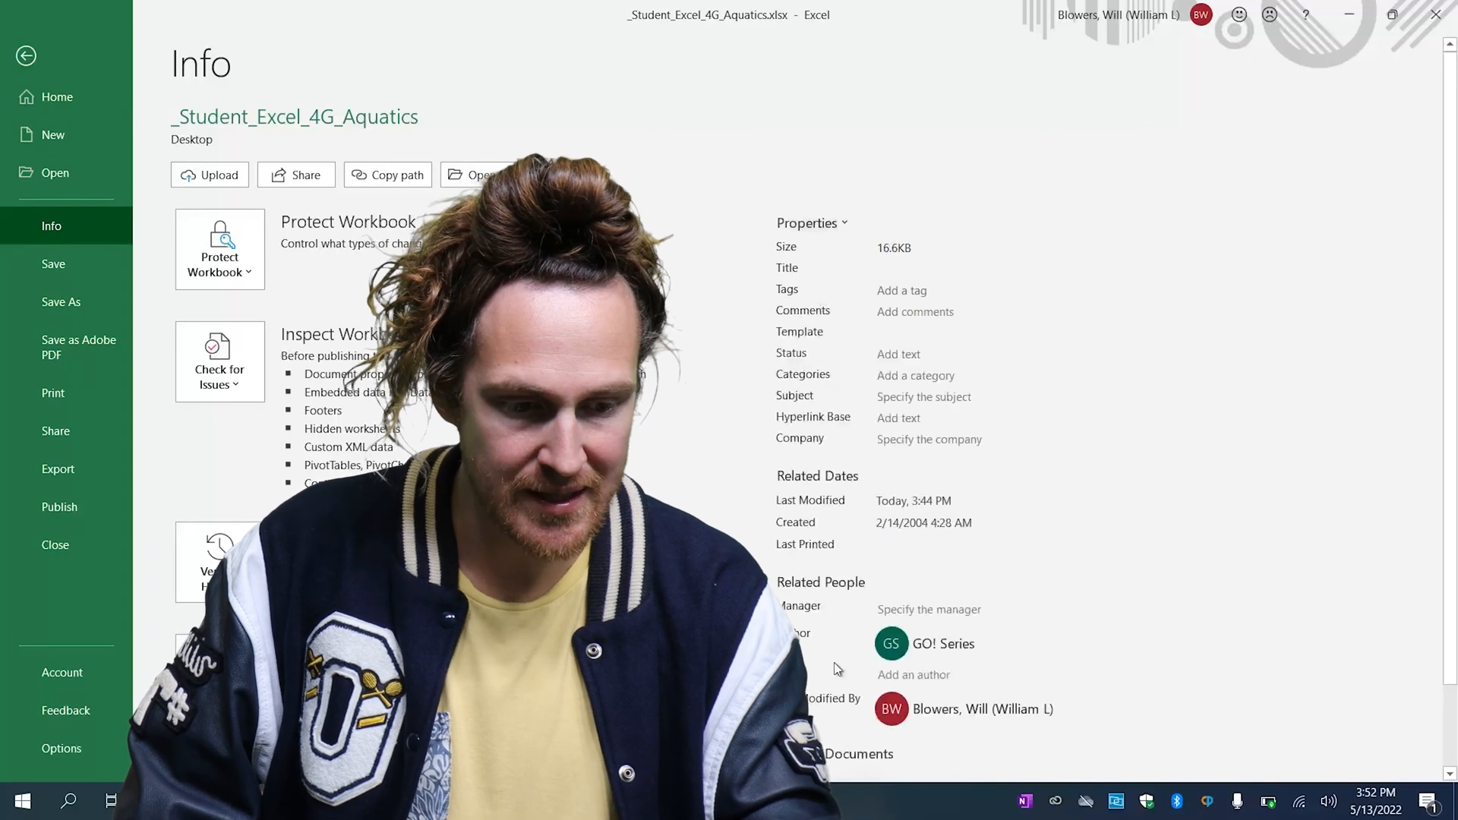
left_click(946, 267)
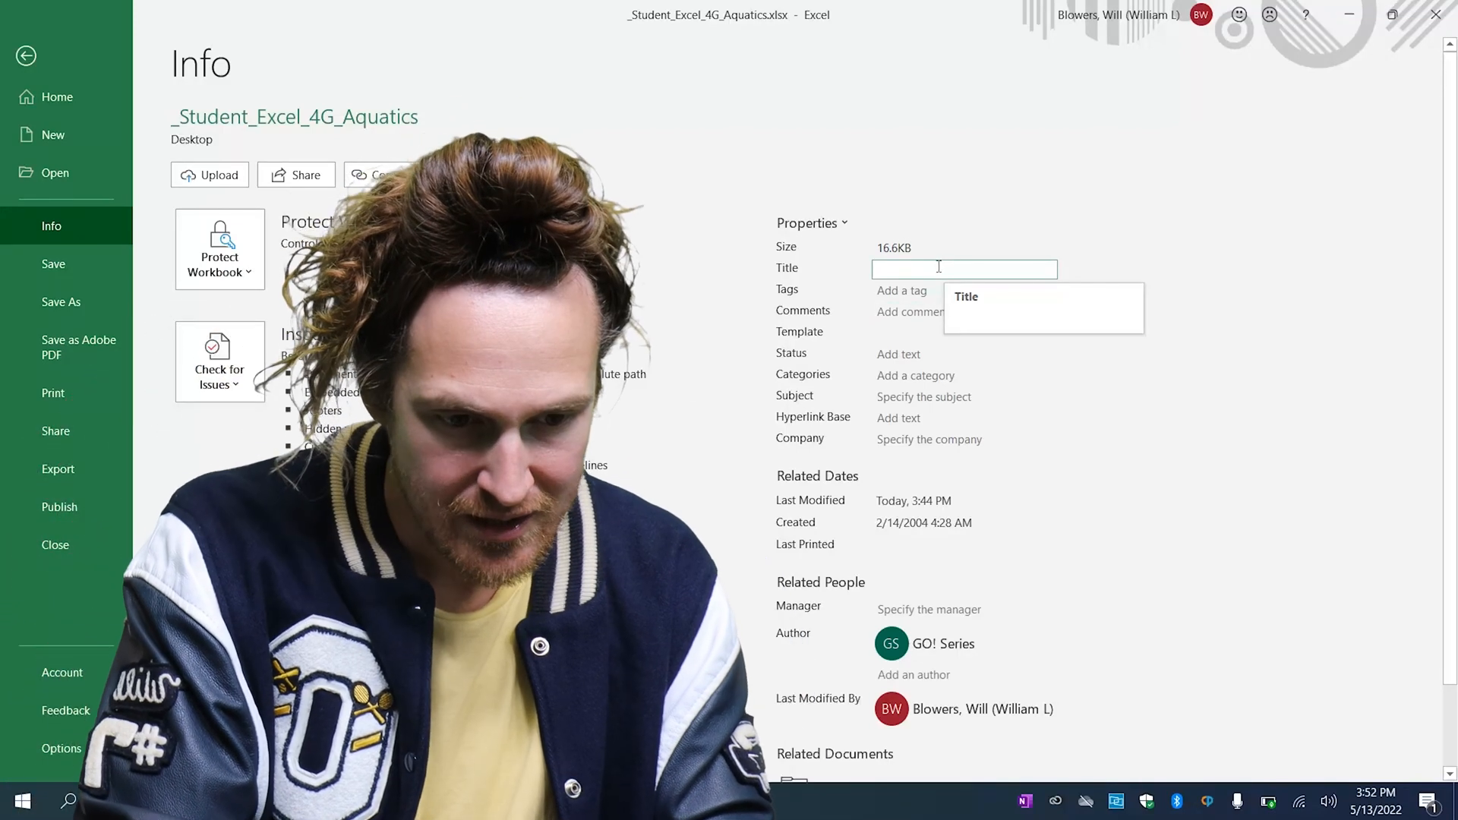
left_click(918, 291)
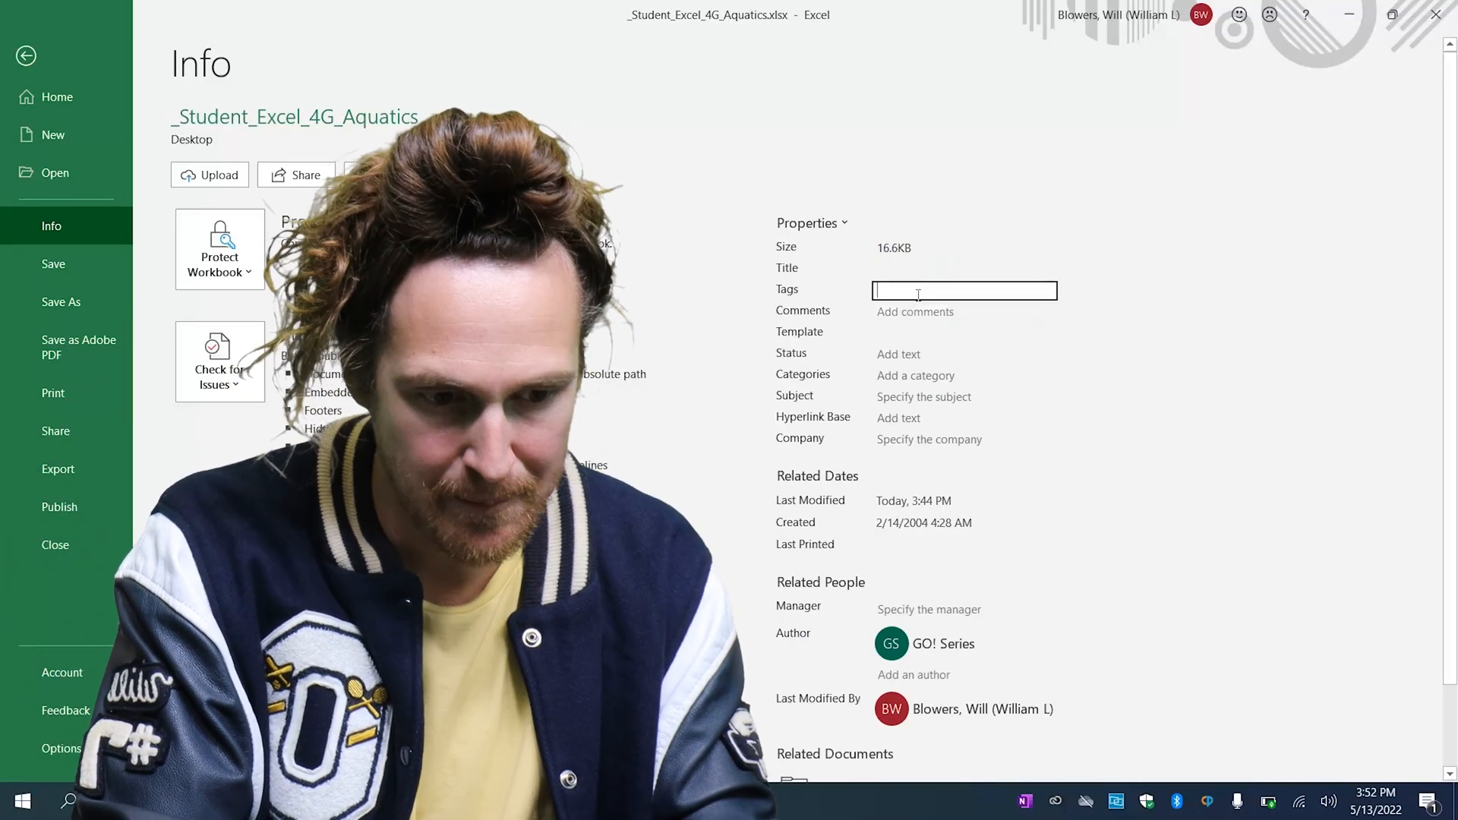
type("aquatic revenue")
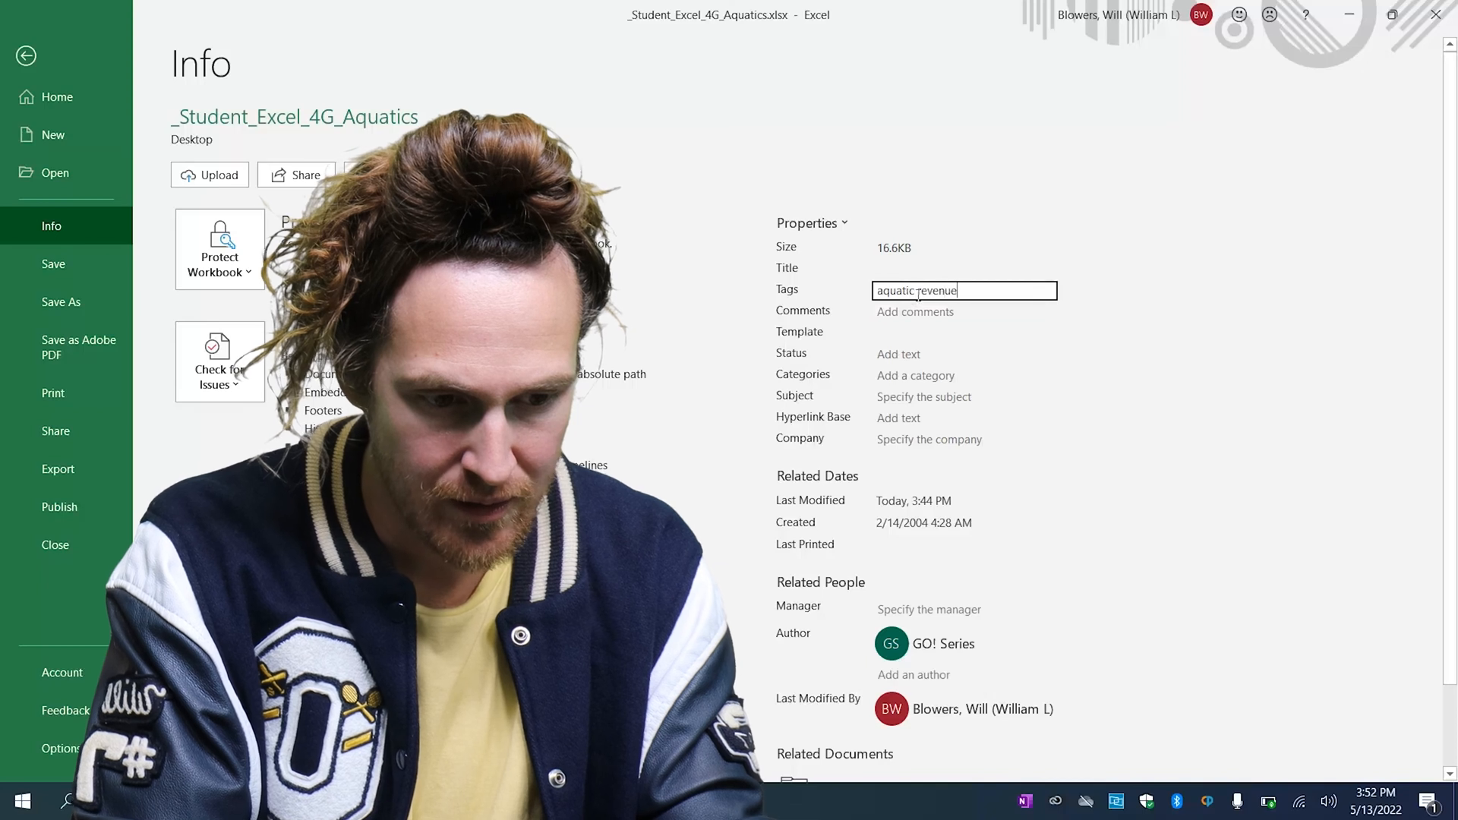
type(", supplies")
key("Return")
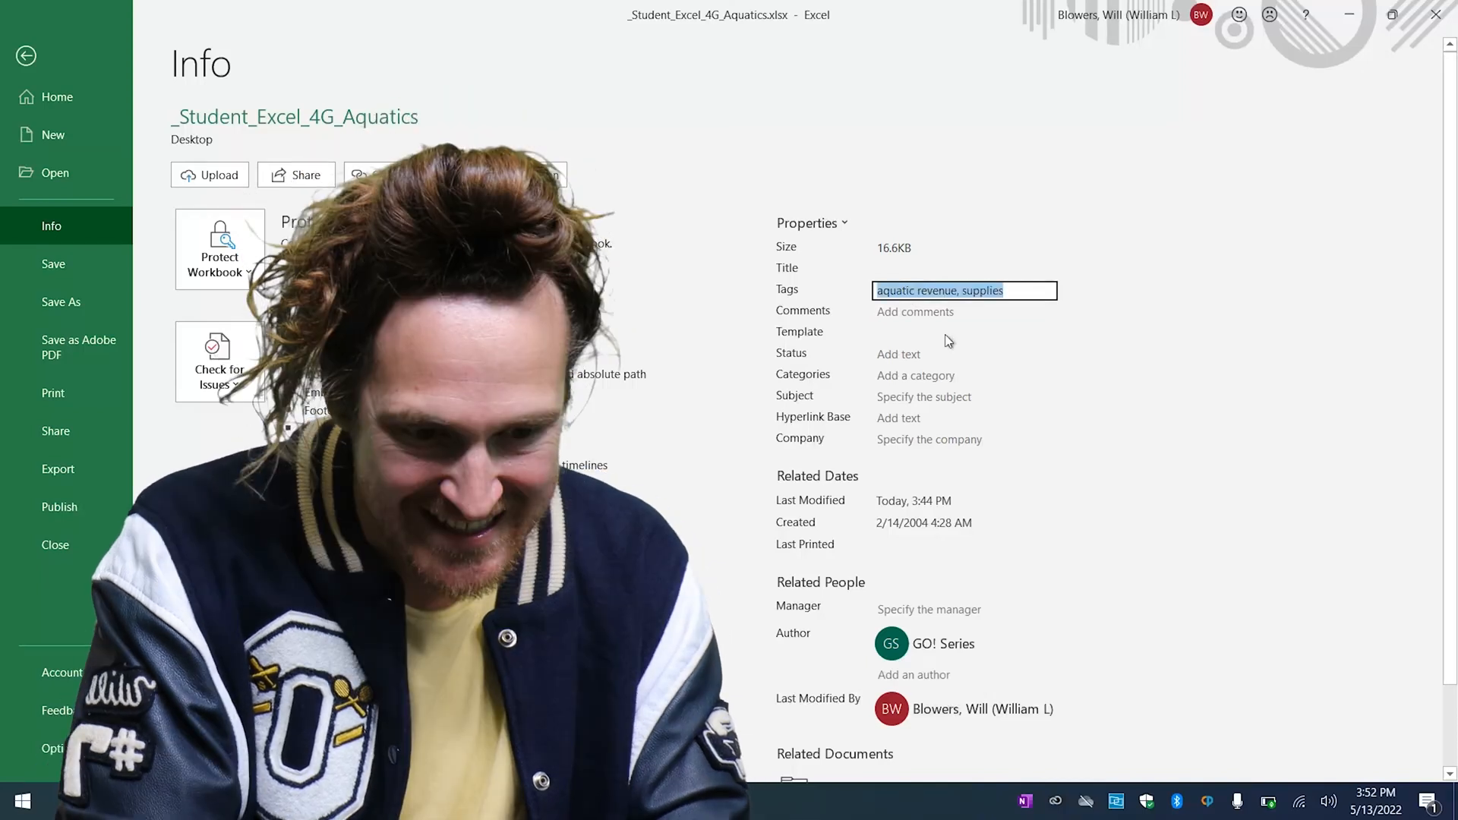
left_click(913, 398)
type("BTS 165")
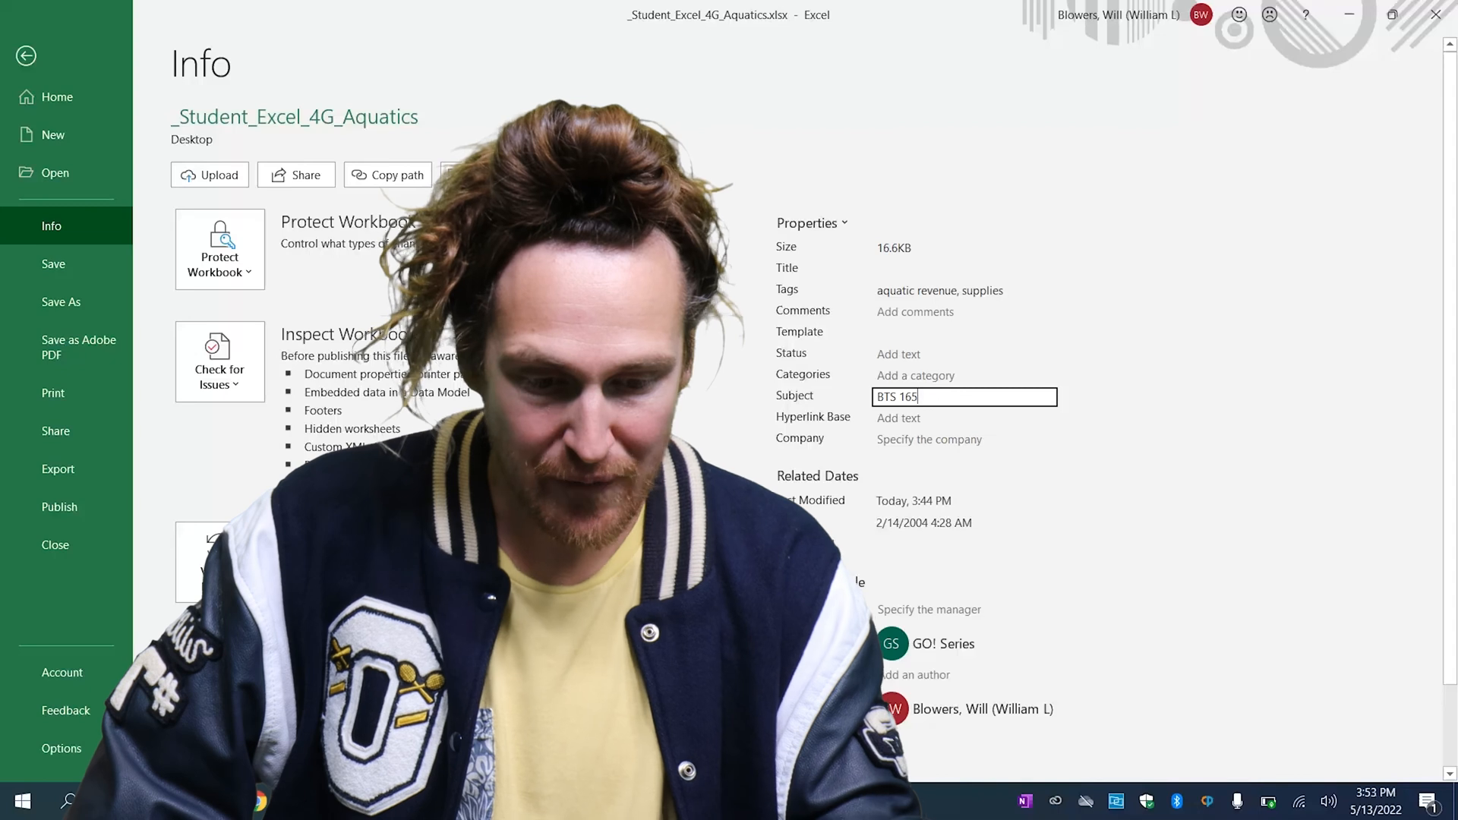
Switch to the Word instructions document and highlight the text of step 17 in yellow.
key("alt+Tab")
left_click_drag(311, 653, 189, 598)
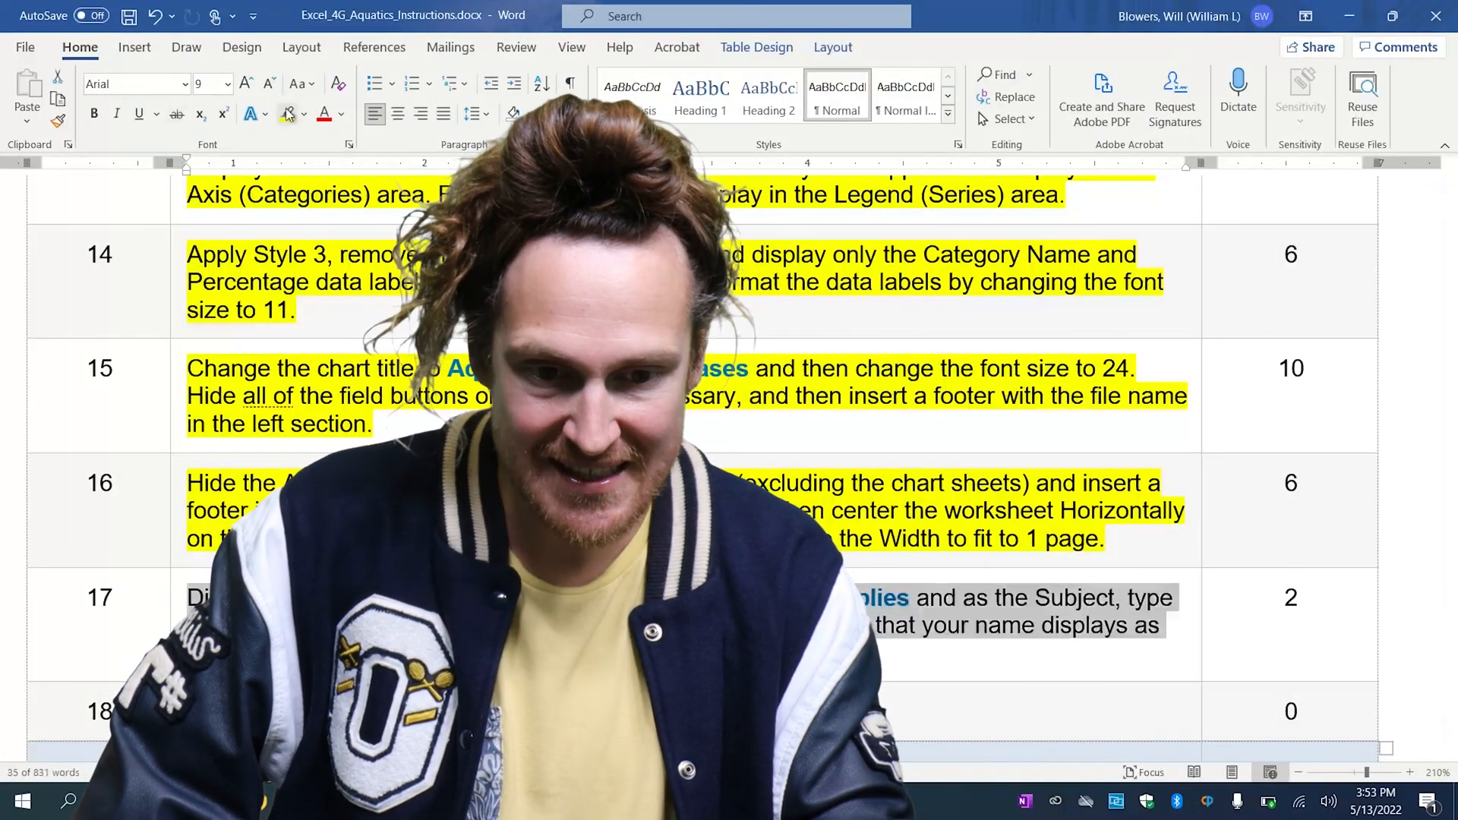
left_click(287, 113)
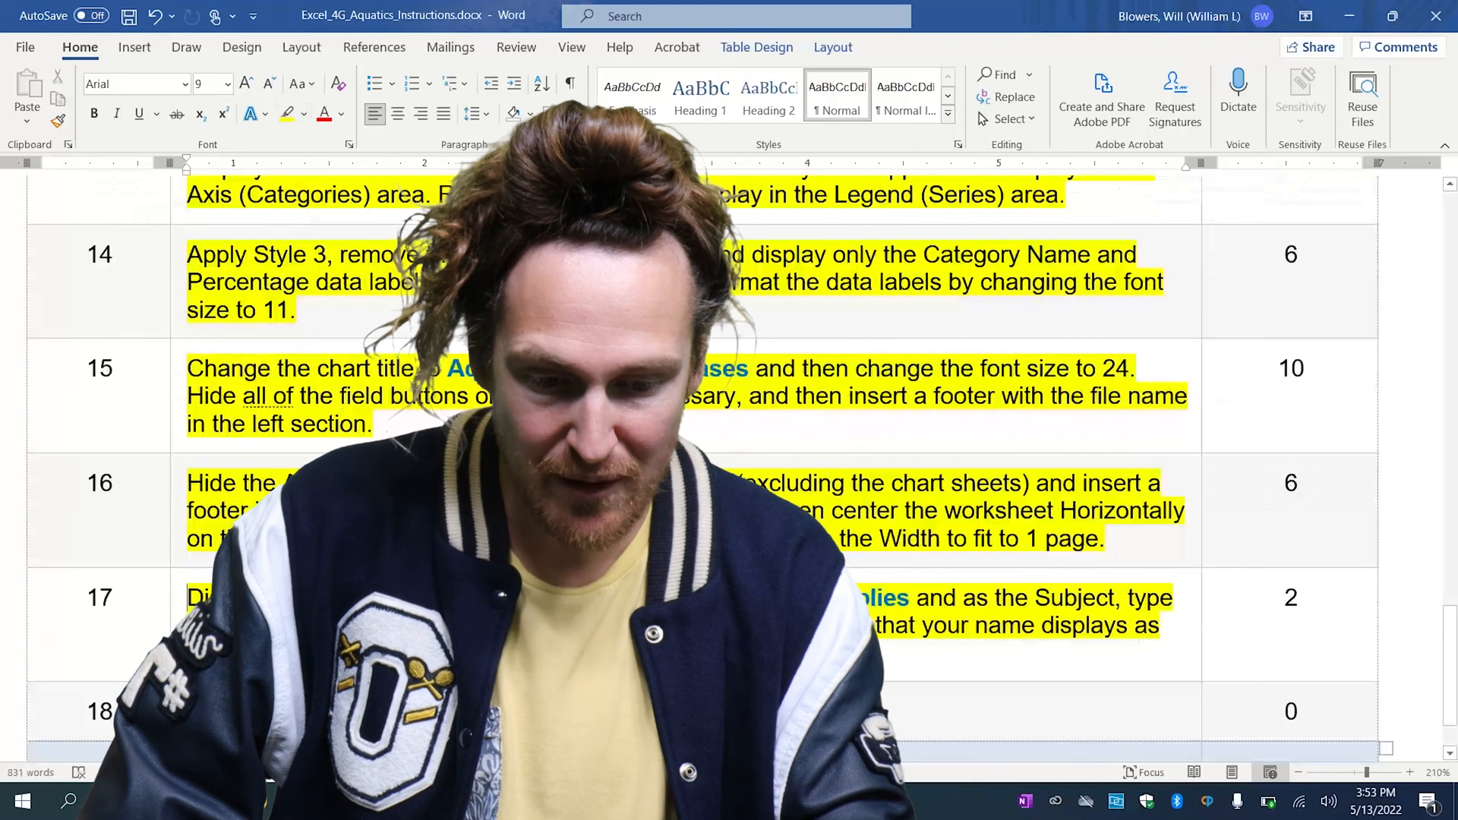
Switch back to Excel and save the _Student_Excel_4G_Aquatics workbook.
key("alt+Tab")
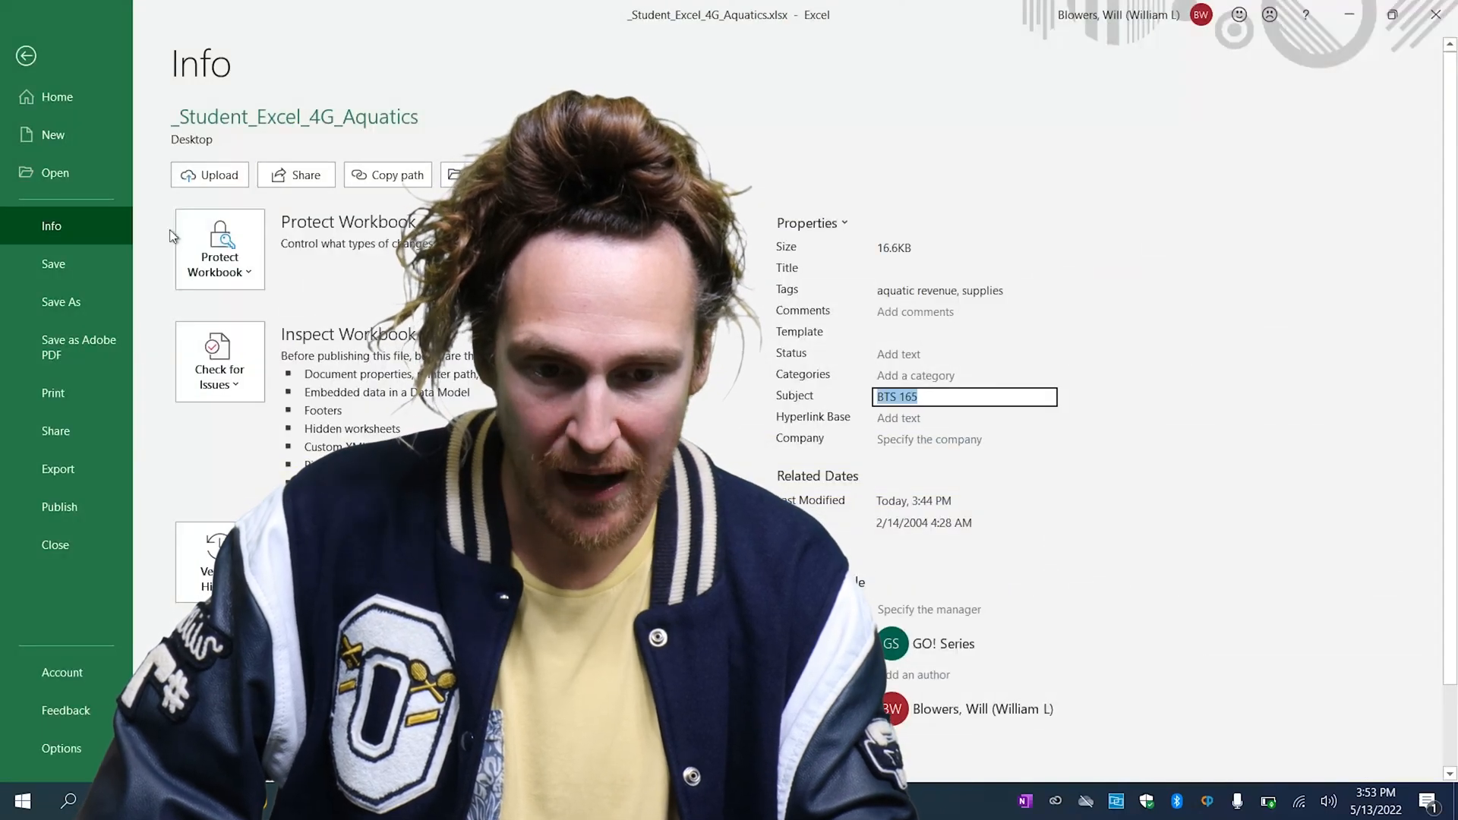
left_click(70, 262)
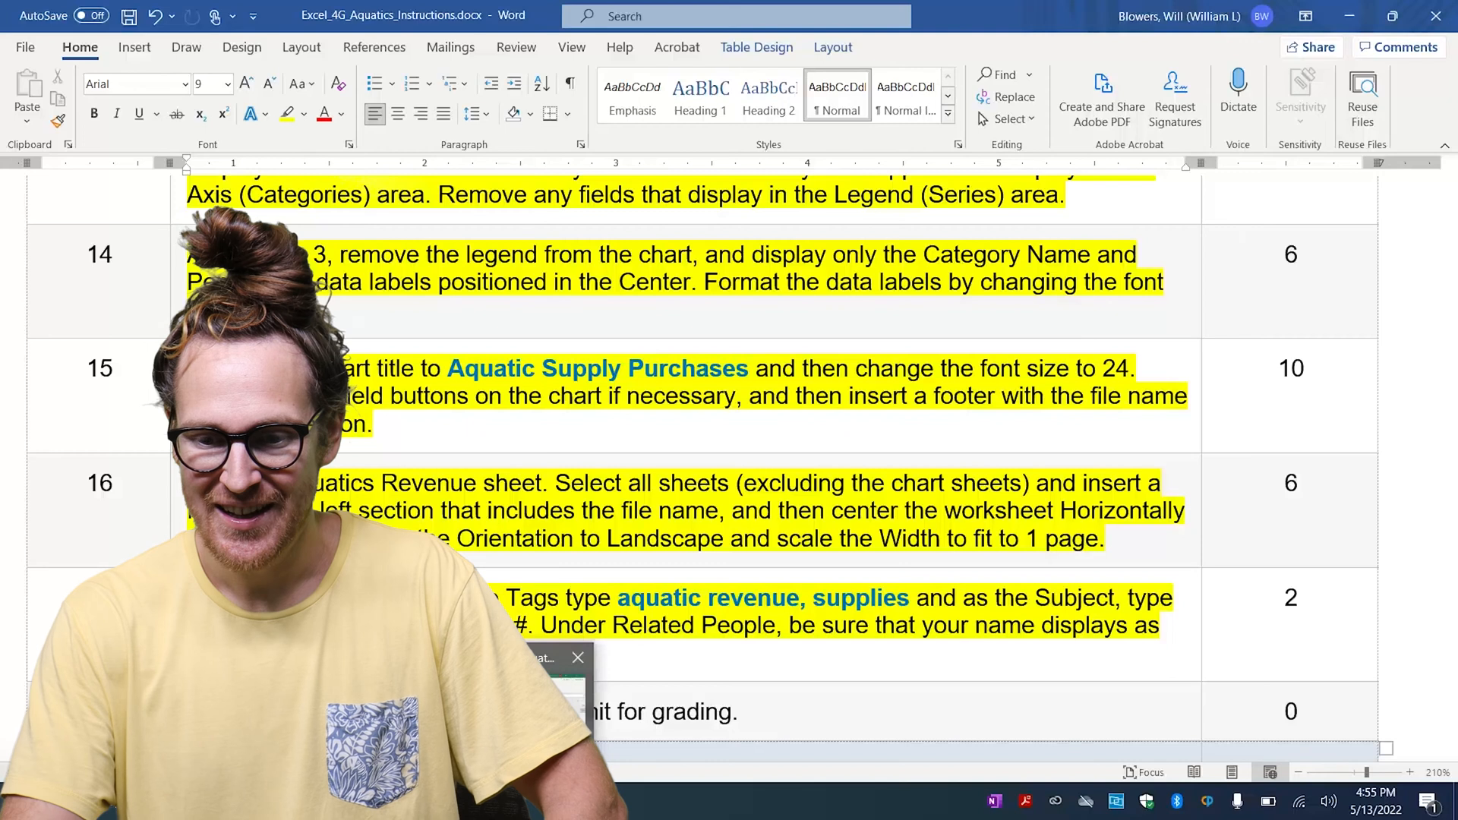
left_click(498, 710)
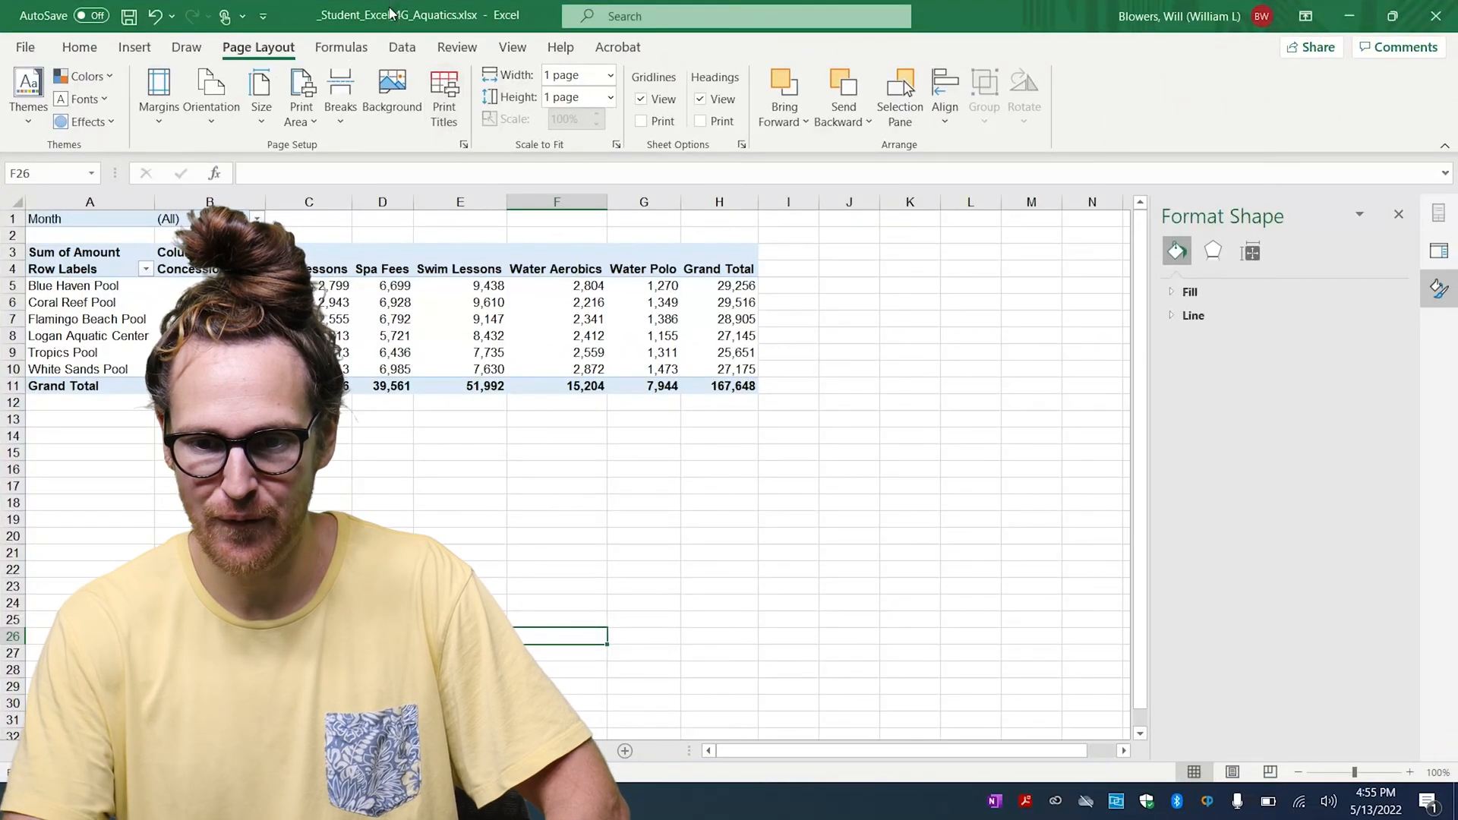
Switch to the Excel 4G Aquatics assignment page in the browser and choose _Student_Excel_4G_Aquatics.xlsx from the Desktop as the completed file.
left_click(455, 801)
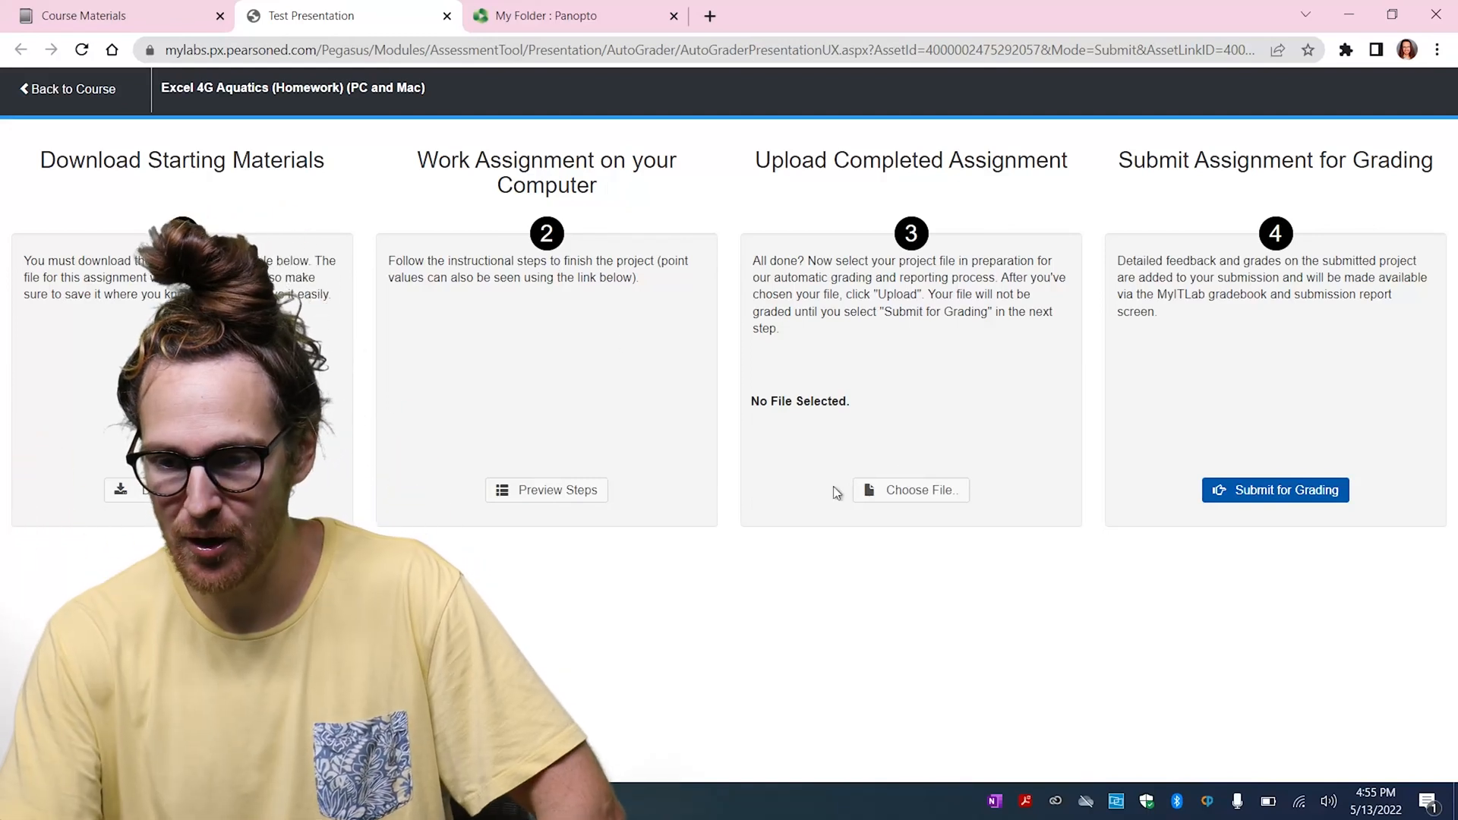
left_click(940, 491)
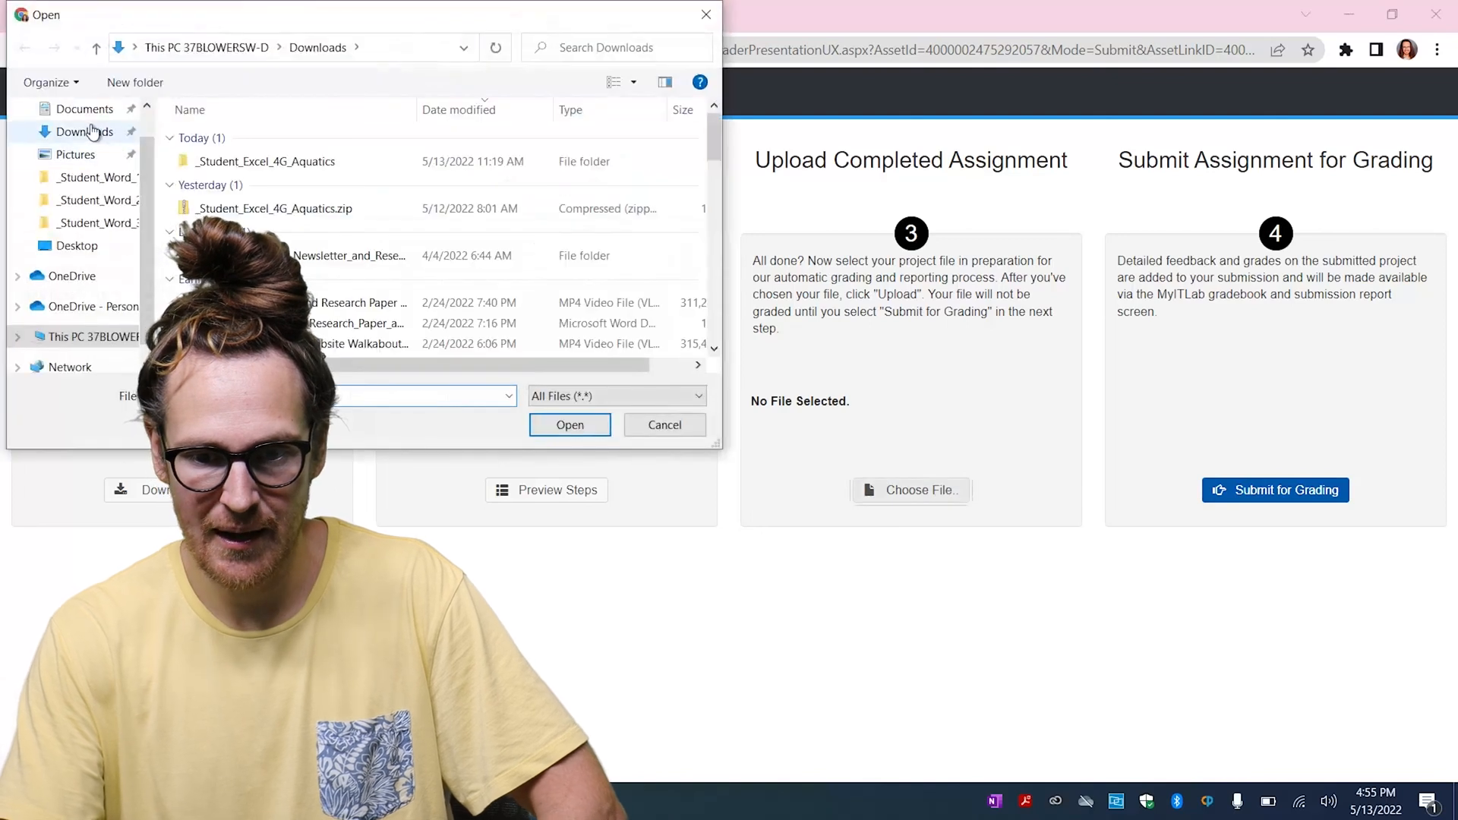
scroll(86, 163, "down", 1)
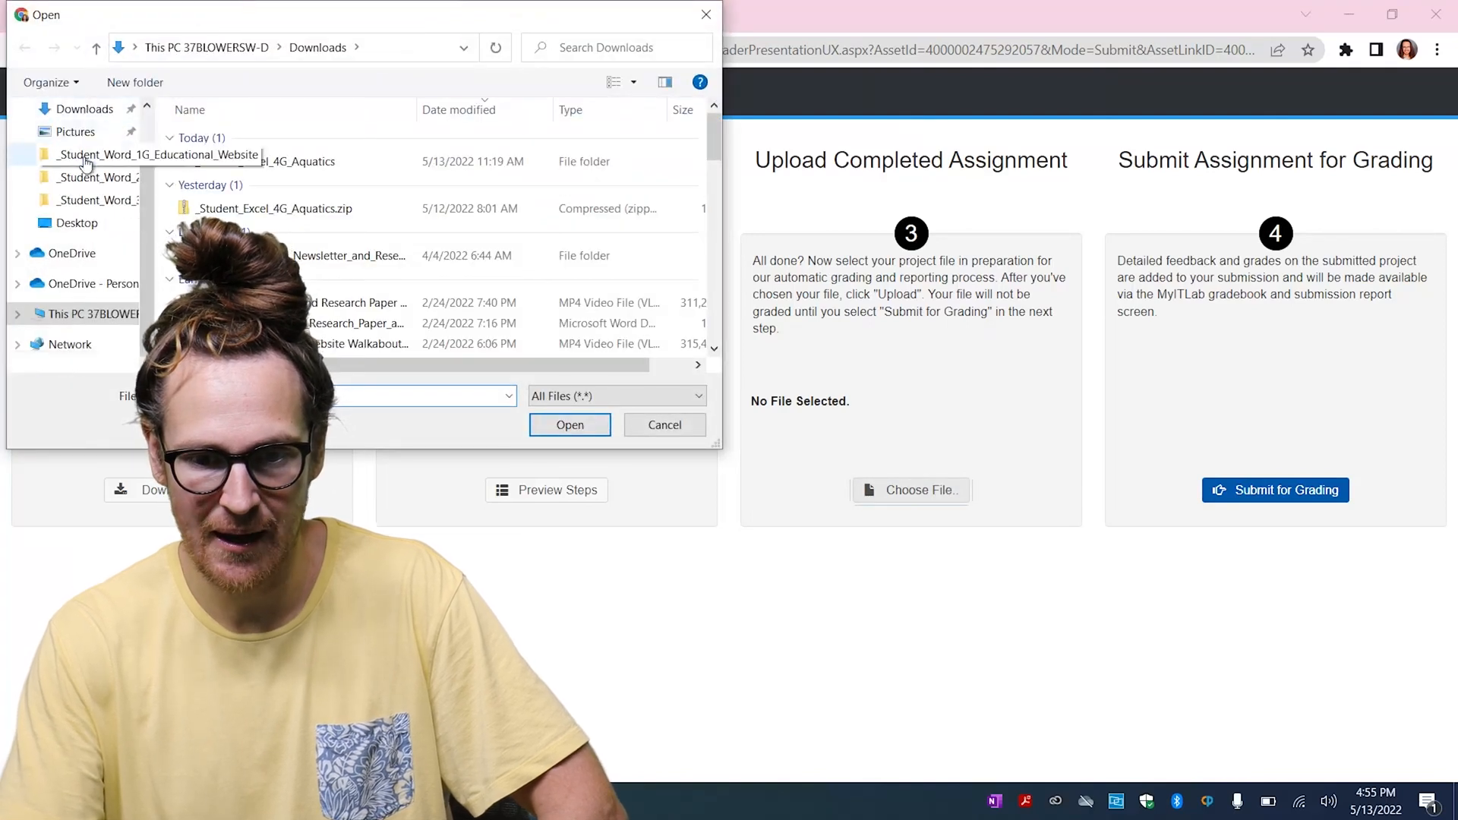
scroll(86, 156, "up", 2)
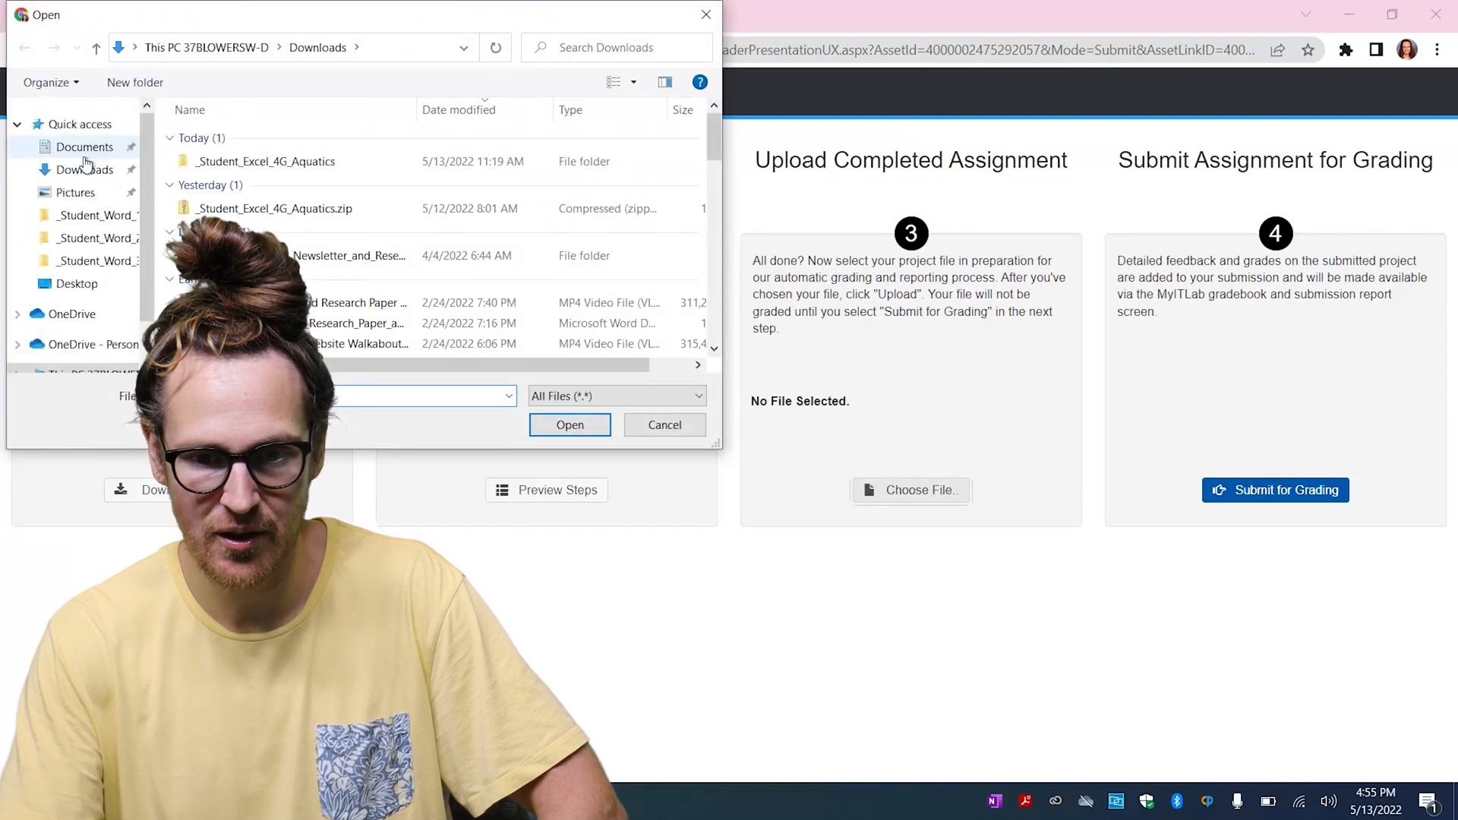
left_click(207, 50)
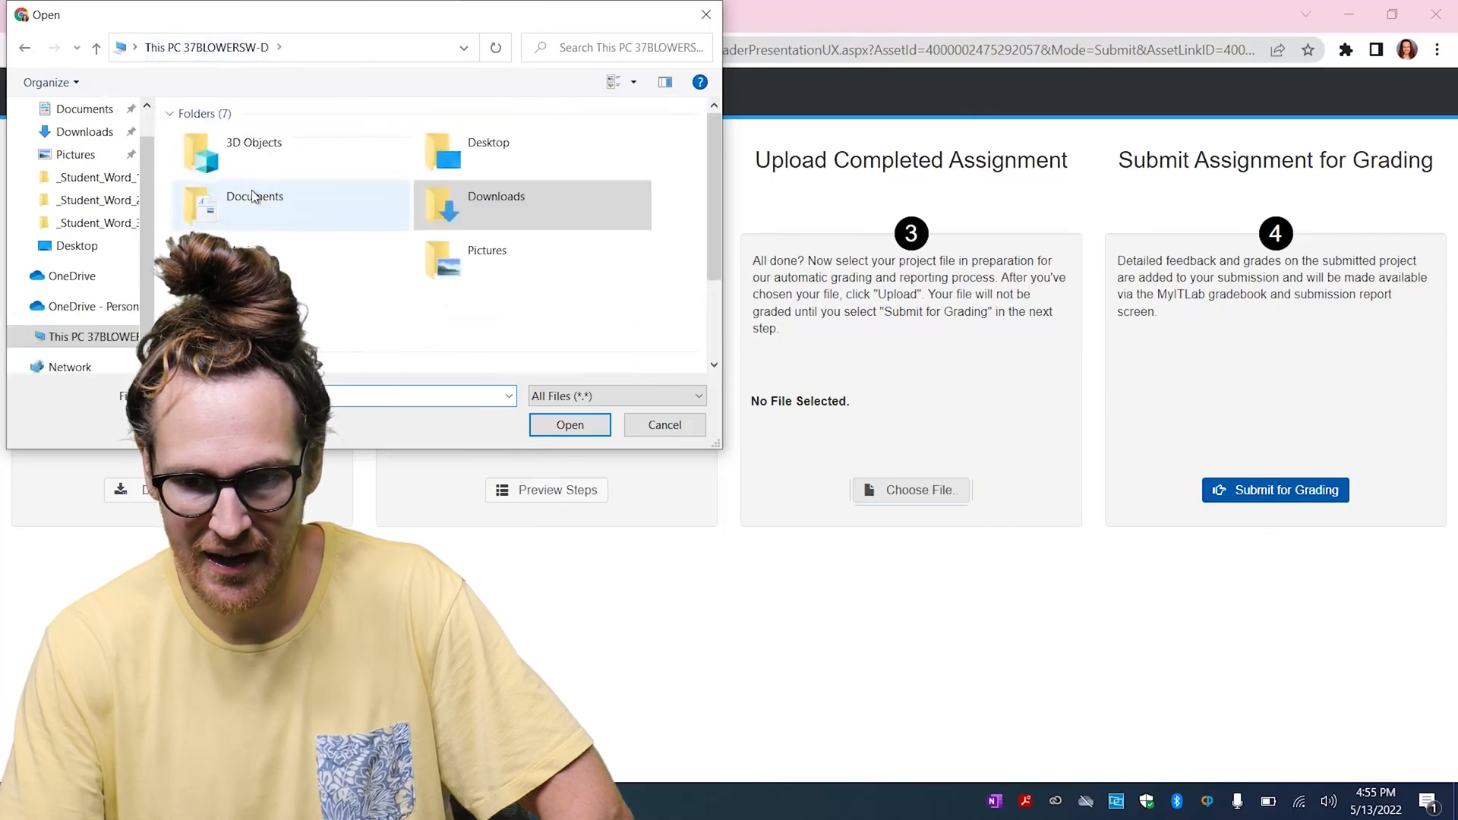
left_click(483, 141)
double_click(483, 141)
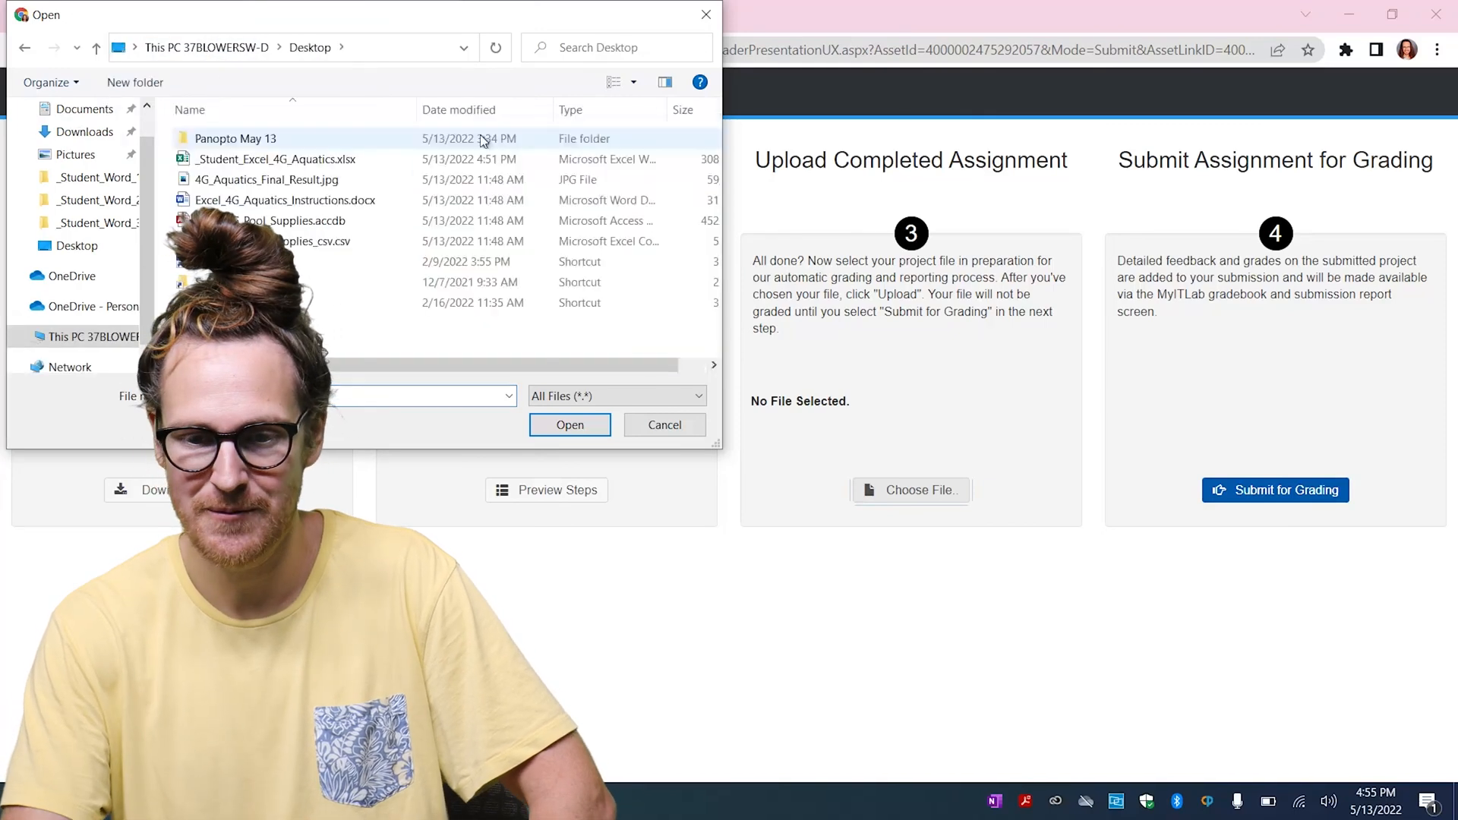
double_click(348, 162)
Upload the chosen workbook, submit it for grading, and close the assignment.
left_click(847, 508)
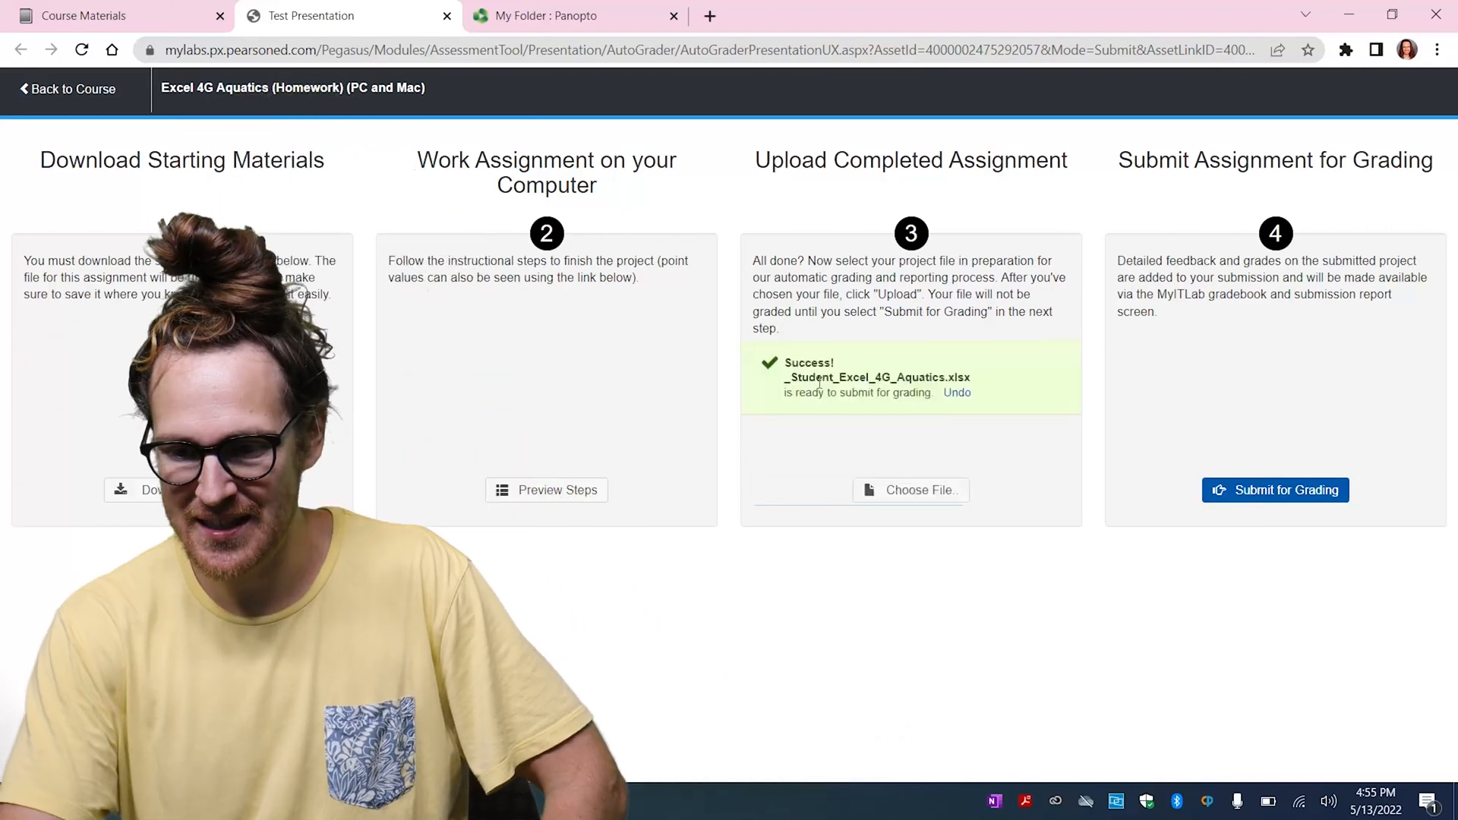
left_click(1312, 501)
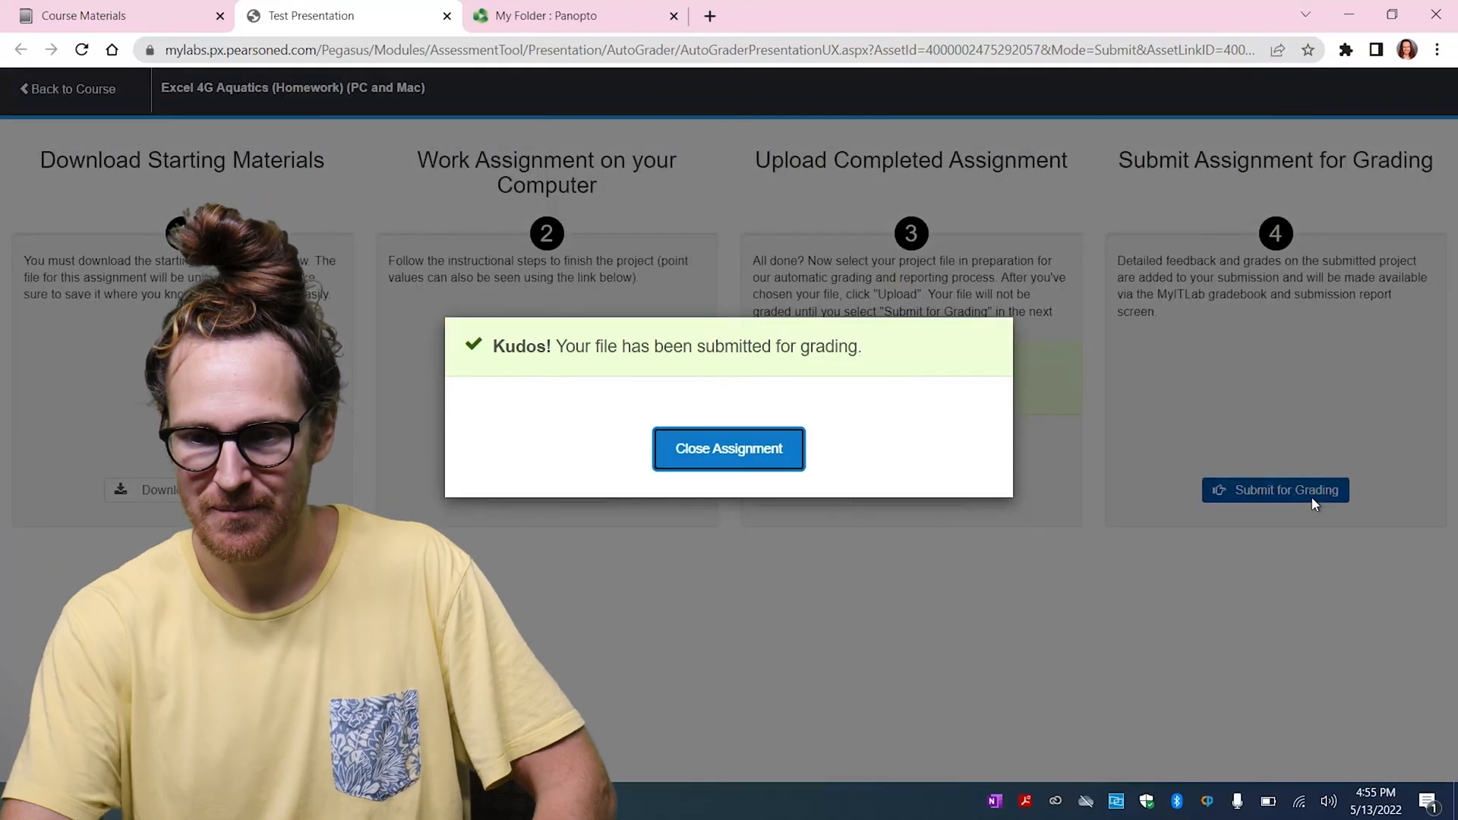
left_click(786, 457)
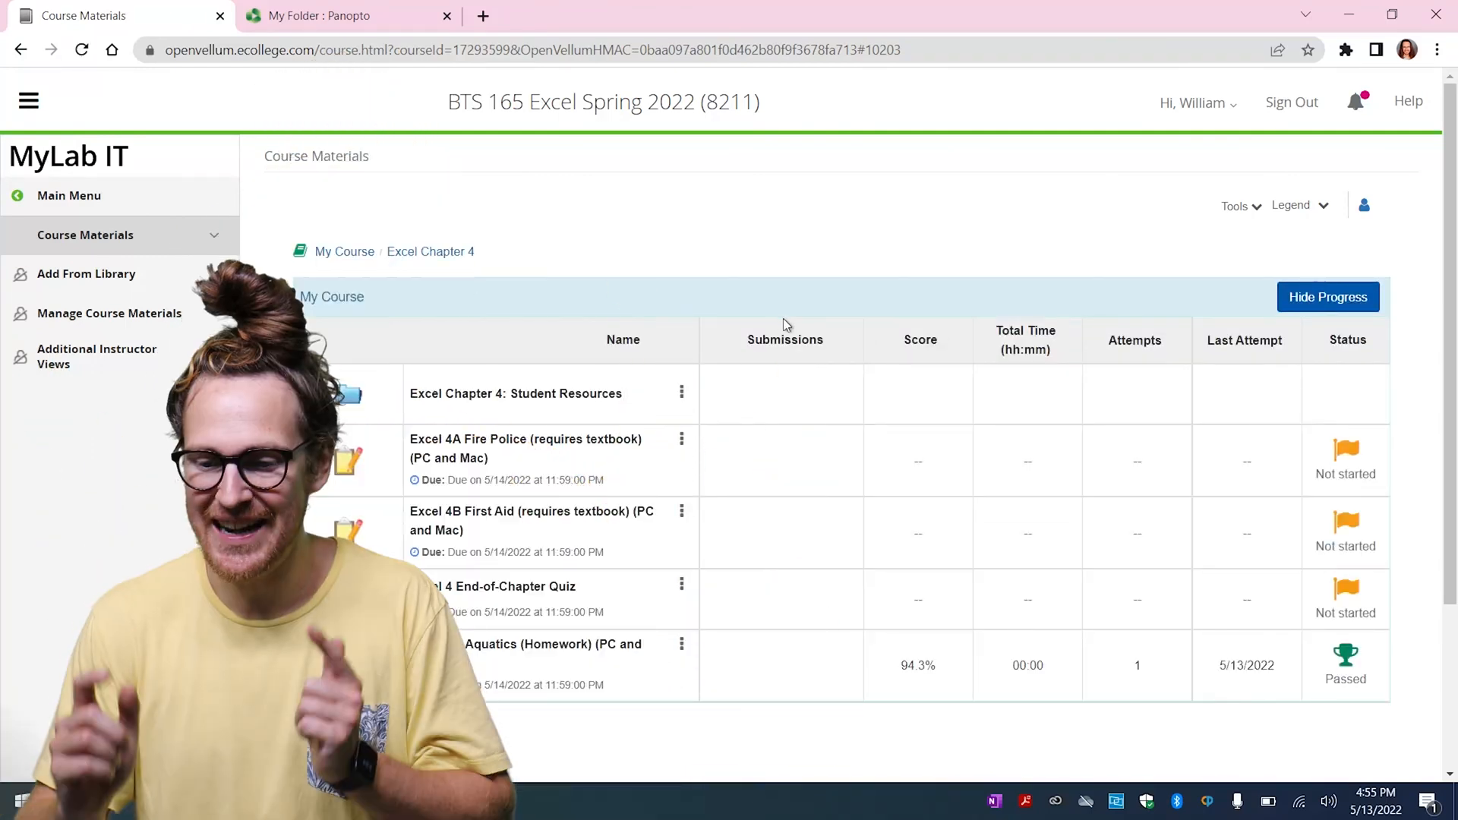
Open the submission report for Excel 4G Aquatics and examine the score card, expanding the grading feedback for step 12.
left_click(681, 644)
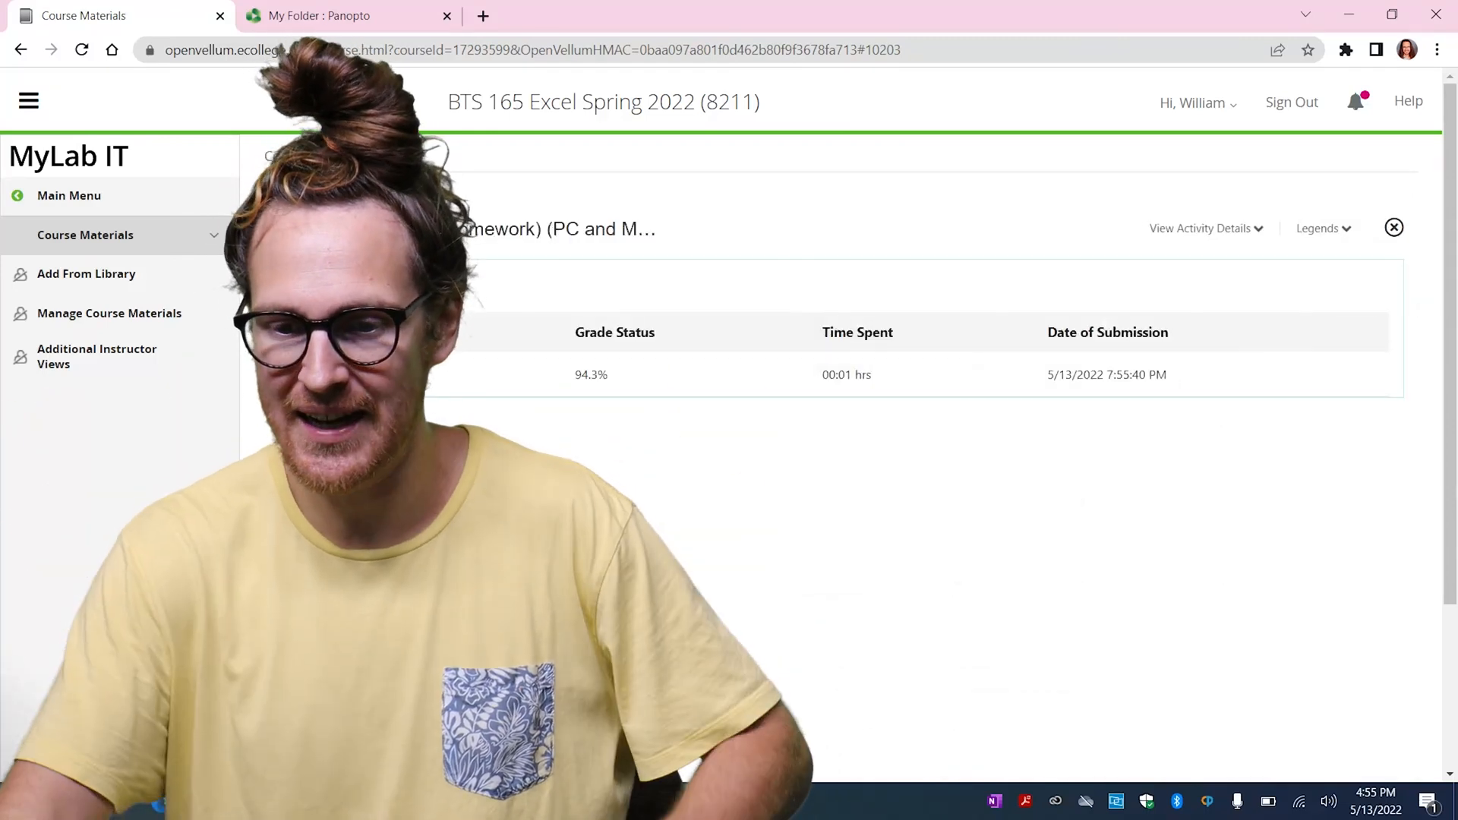
left_click(706, 384)
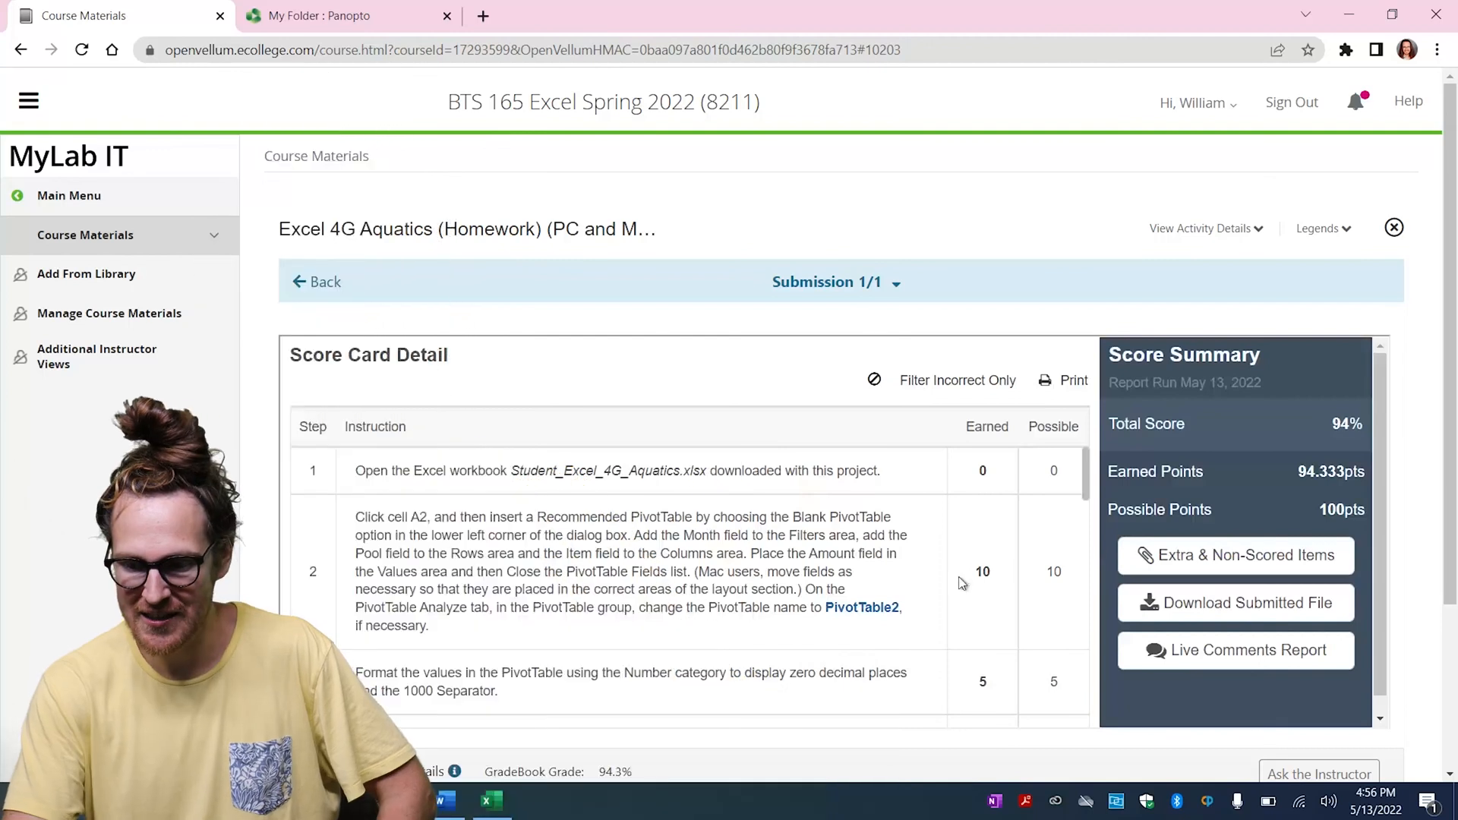
scroll(959, 582, "down", 4)
scroll(959, 582, "down", 5)
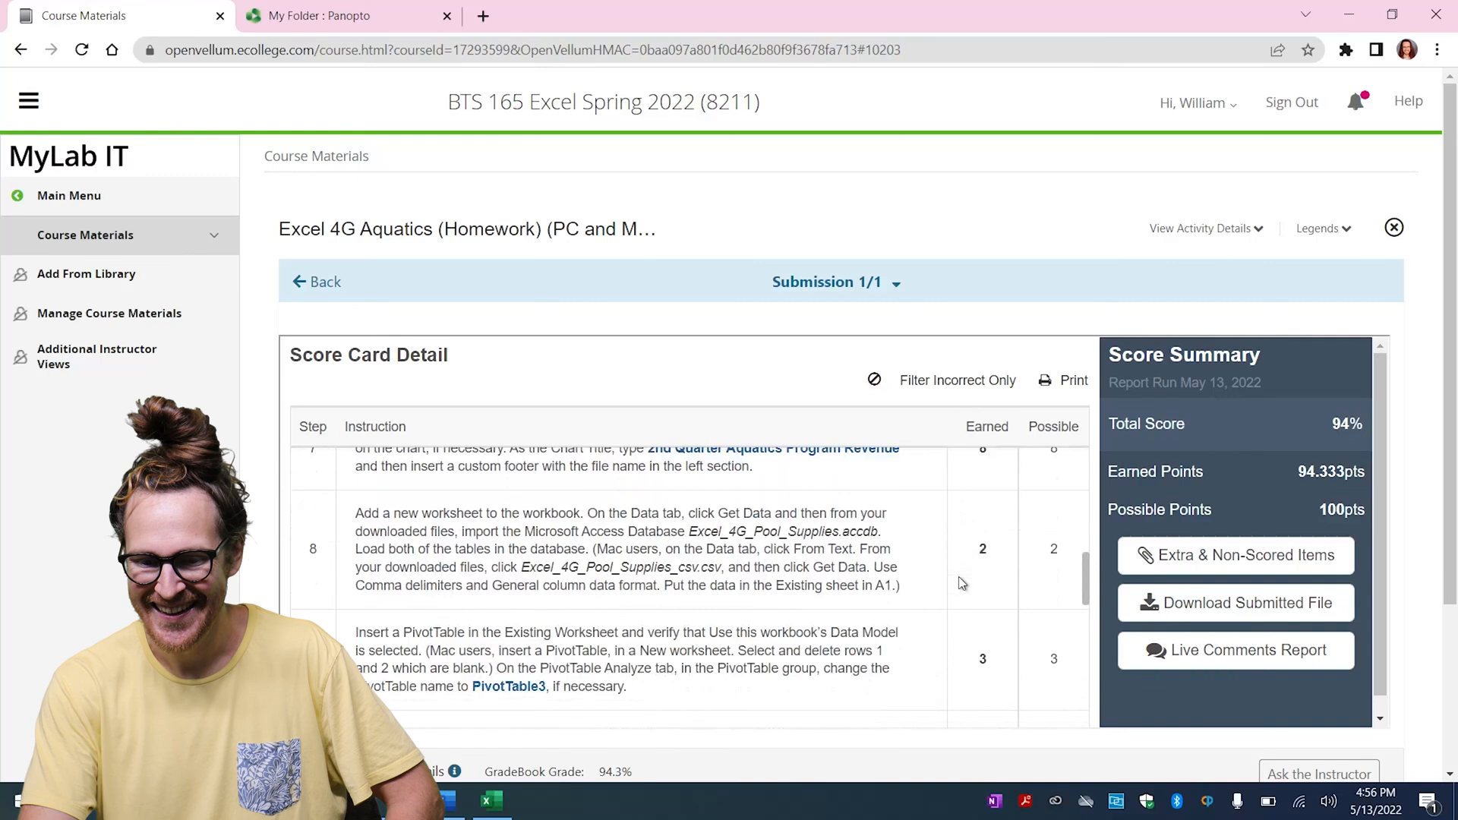
scroll(961, 583, "down", 5)
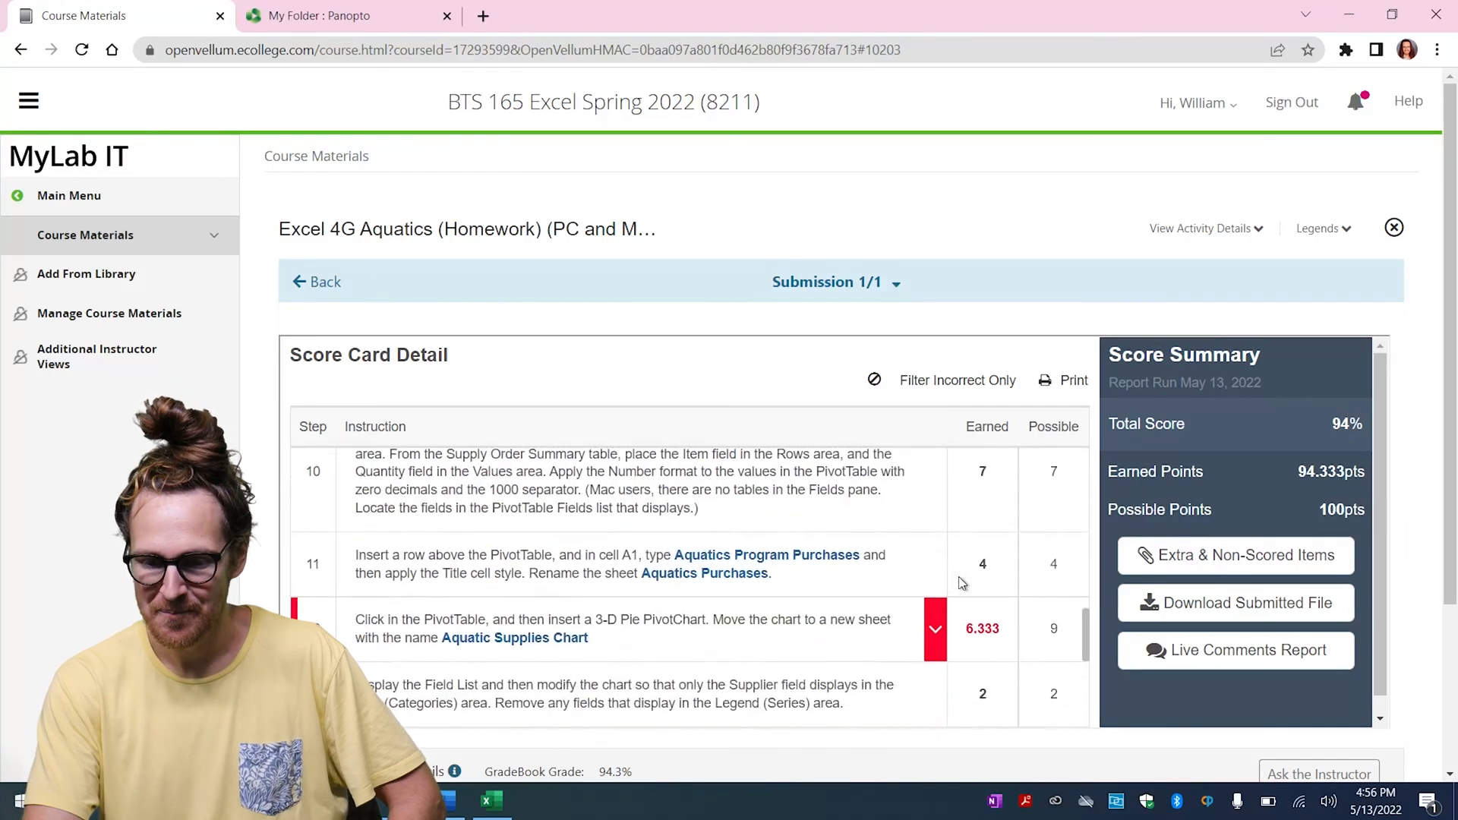
scroll(961, 582, "down", 1)
scroll(851, 619, "down", 2)
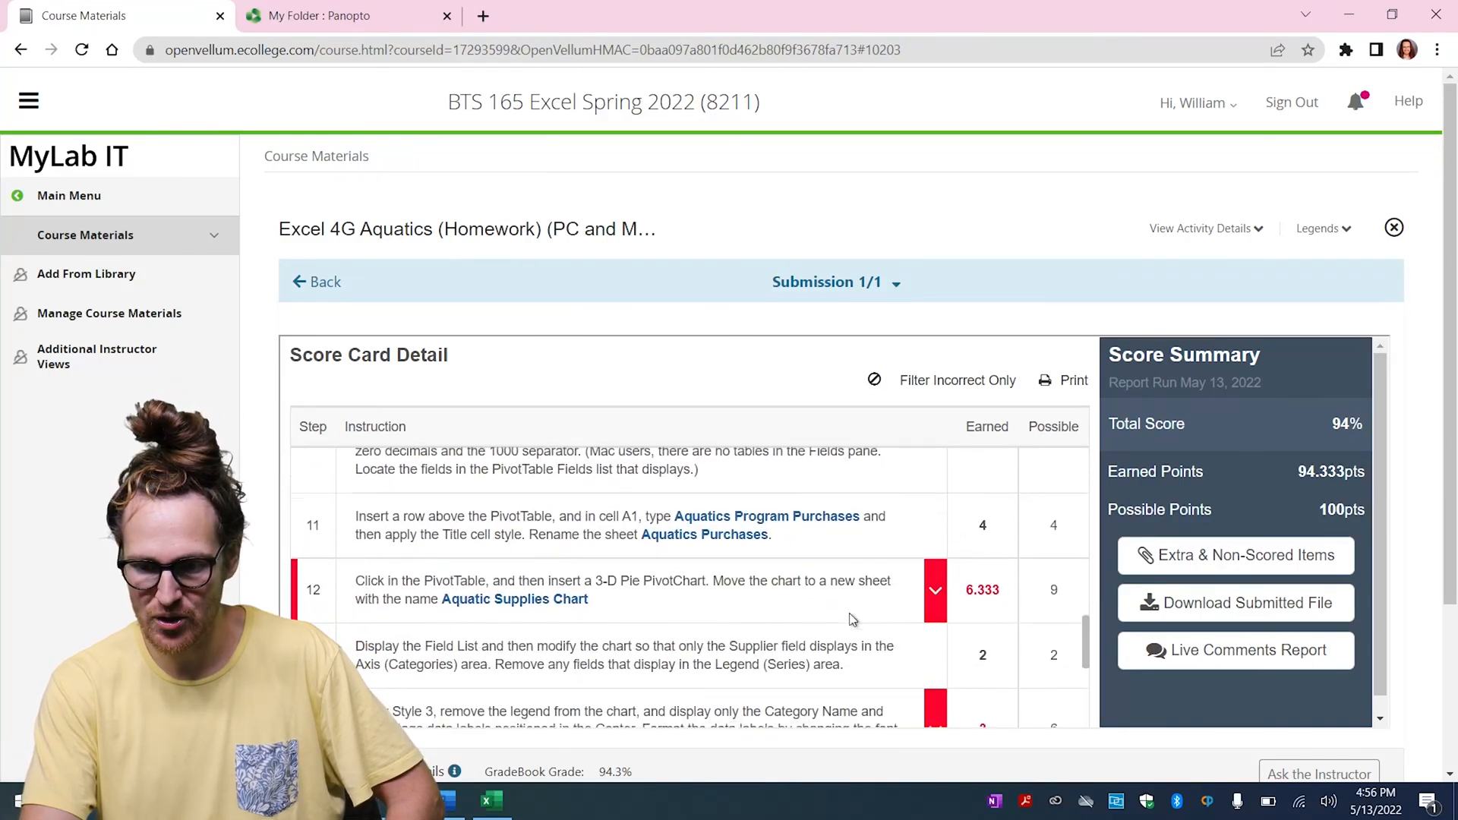
left_click(935, 549)
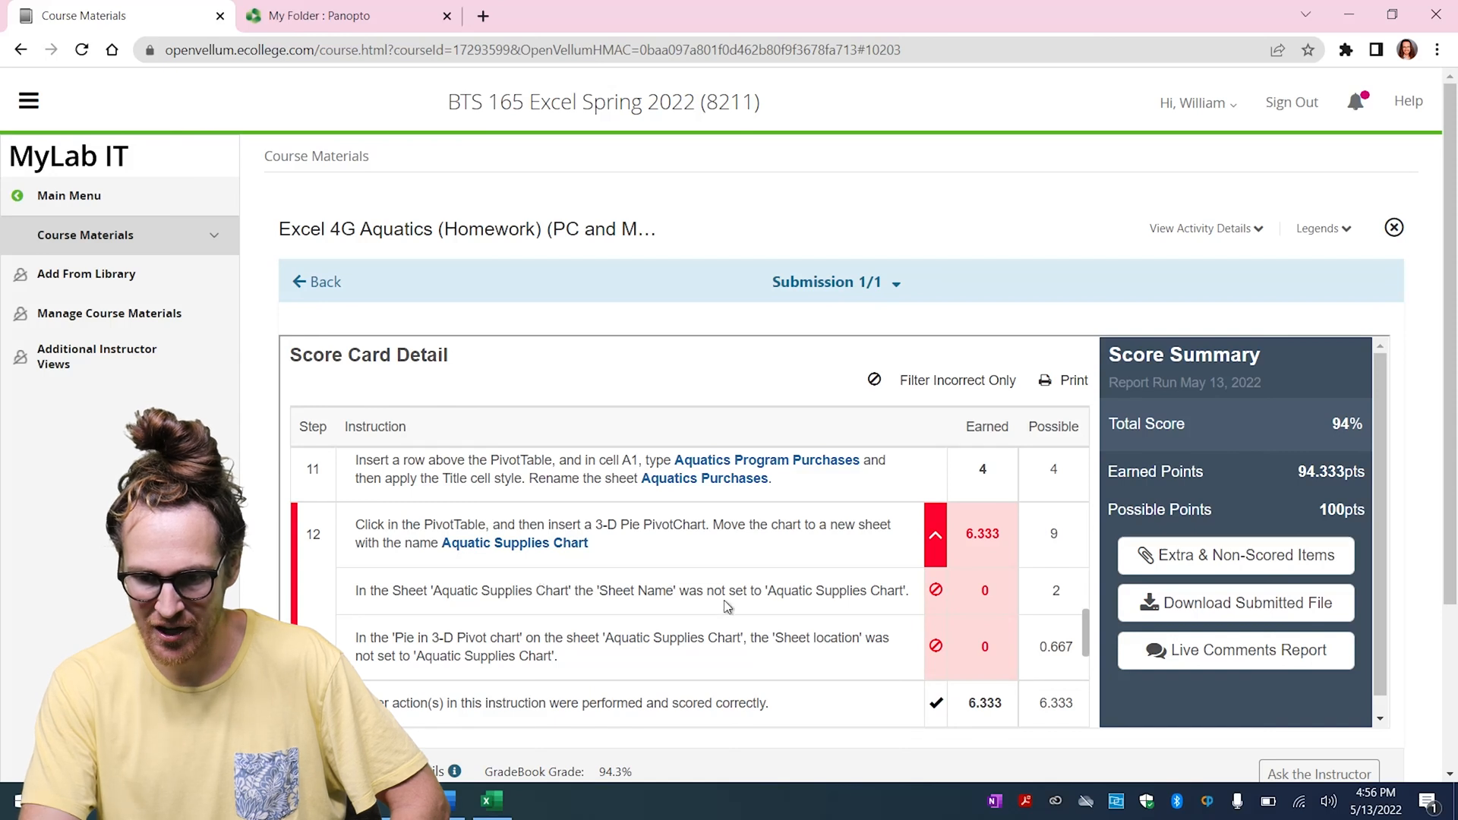
Collapse the feedback for step 12 and read the grading feedback for step 14 of the score card, then collapse it.
left_click(936, 536)
scroll(870, 586, "down", 1)
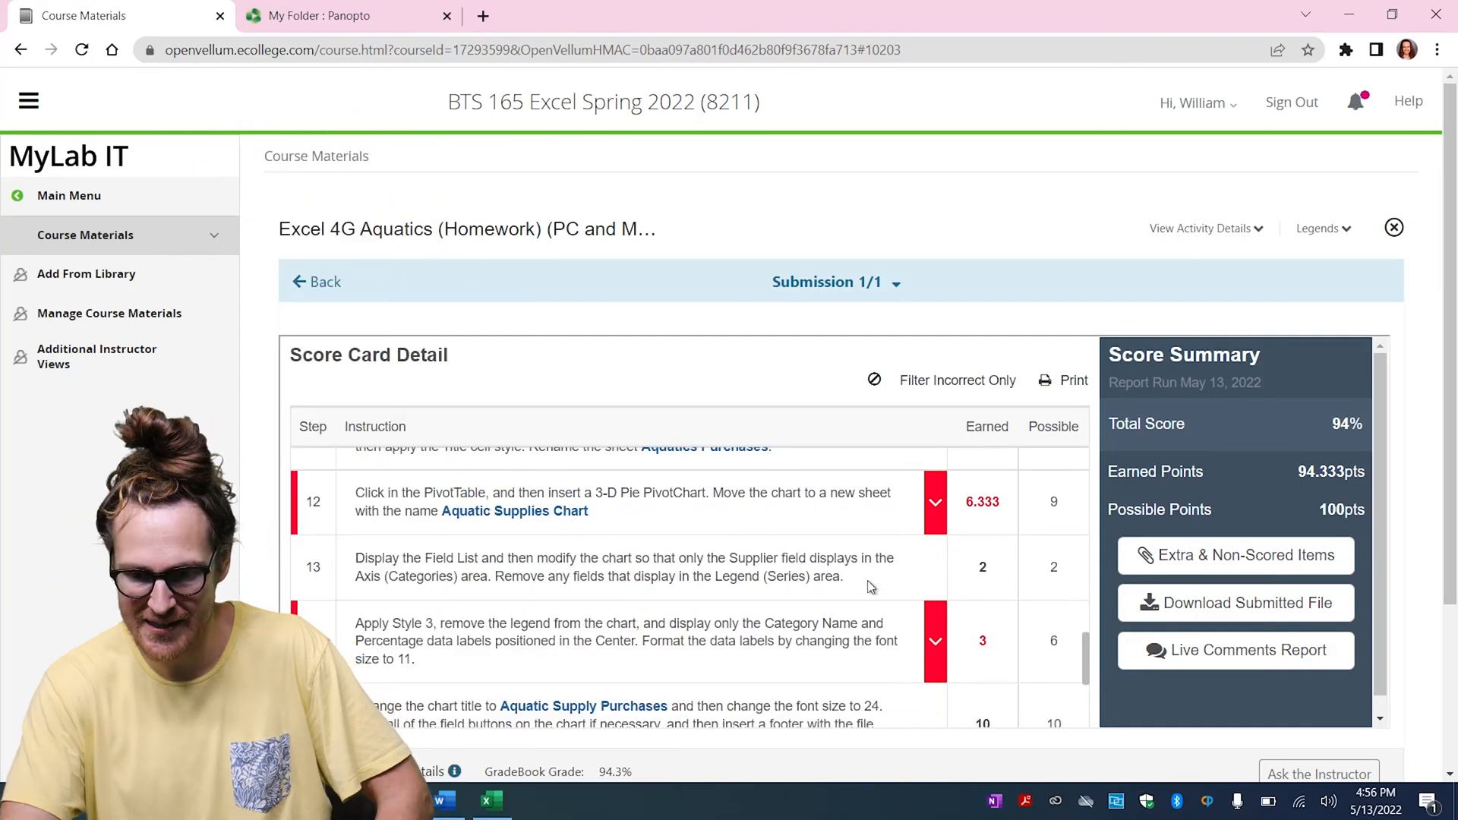
scroll(871, 587, "down", 2)
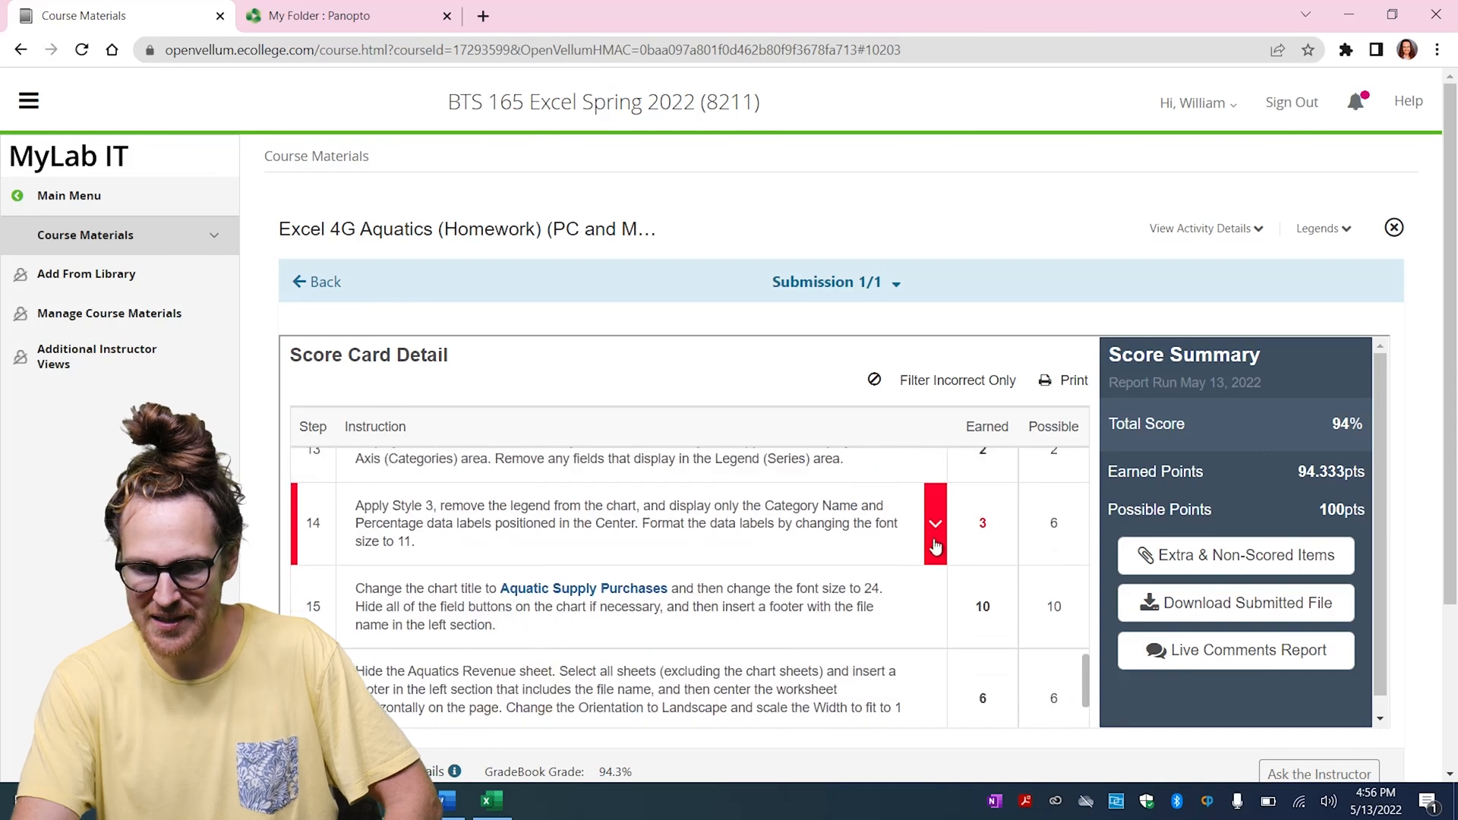
left_click(936, 531)
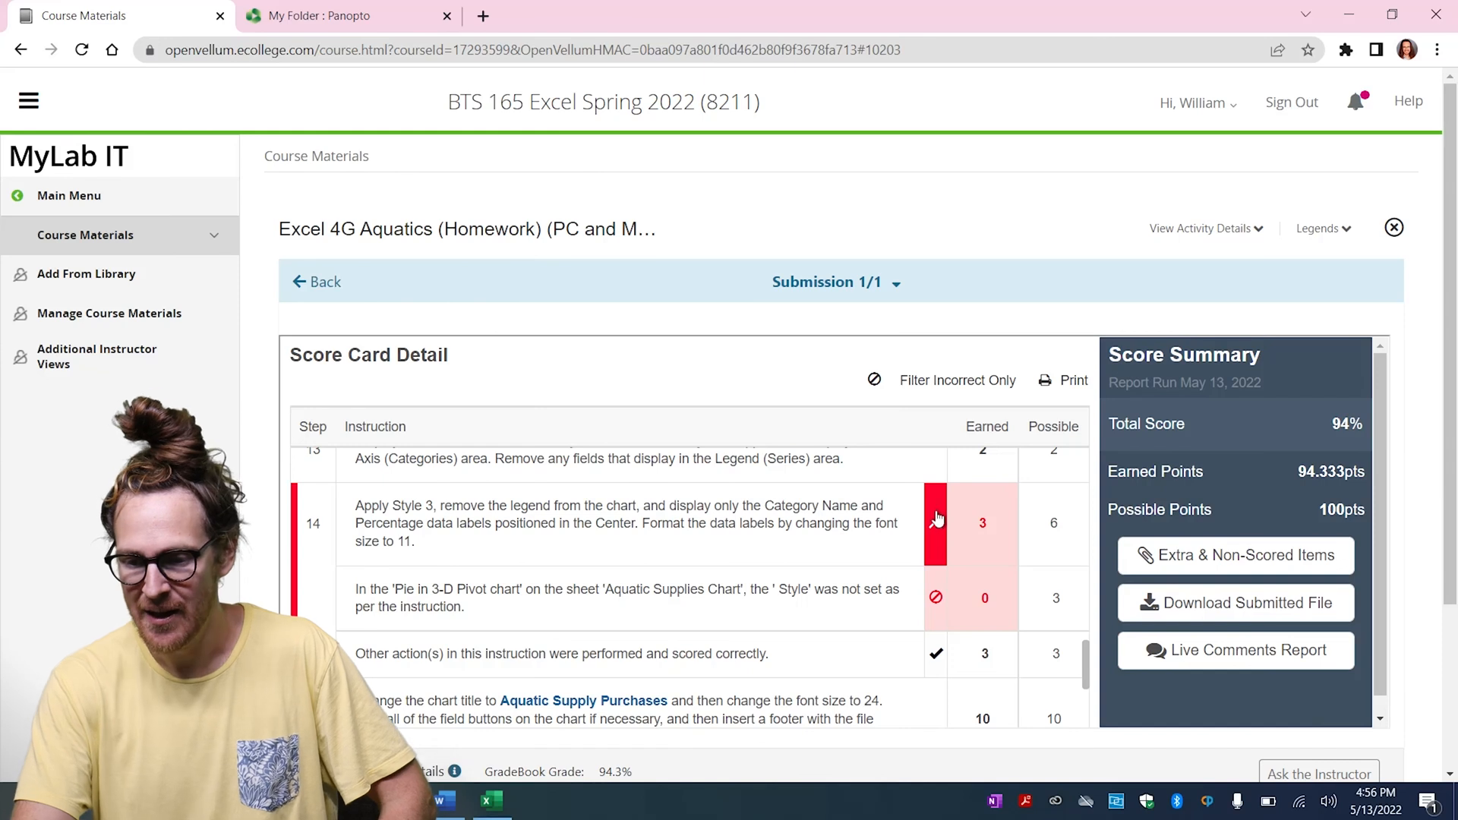
left_click(936, 518)
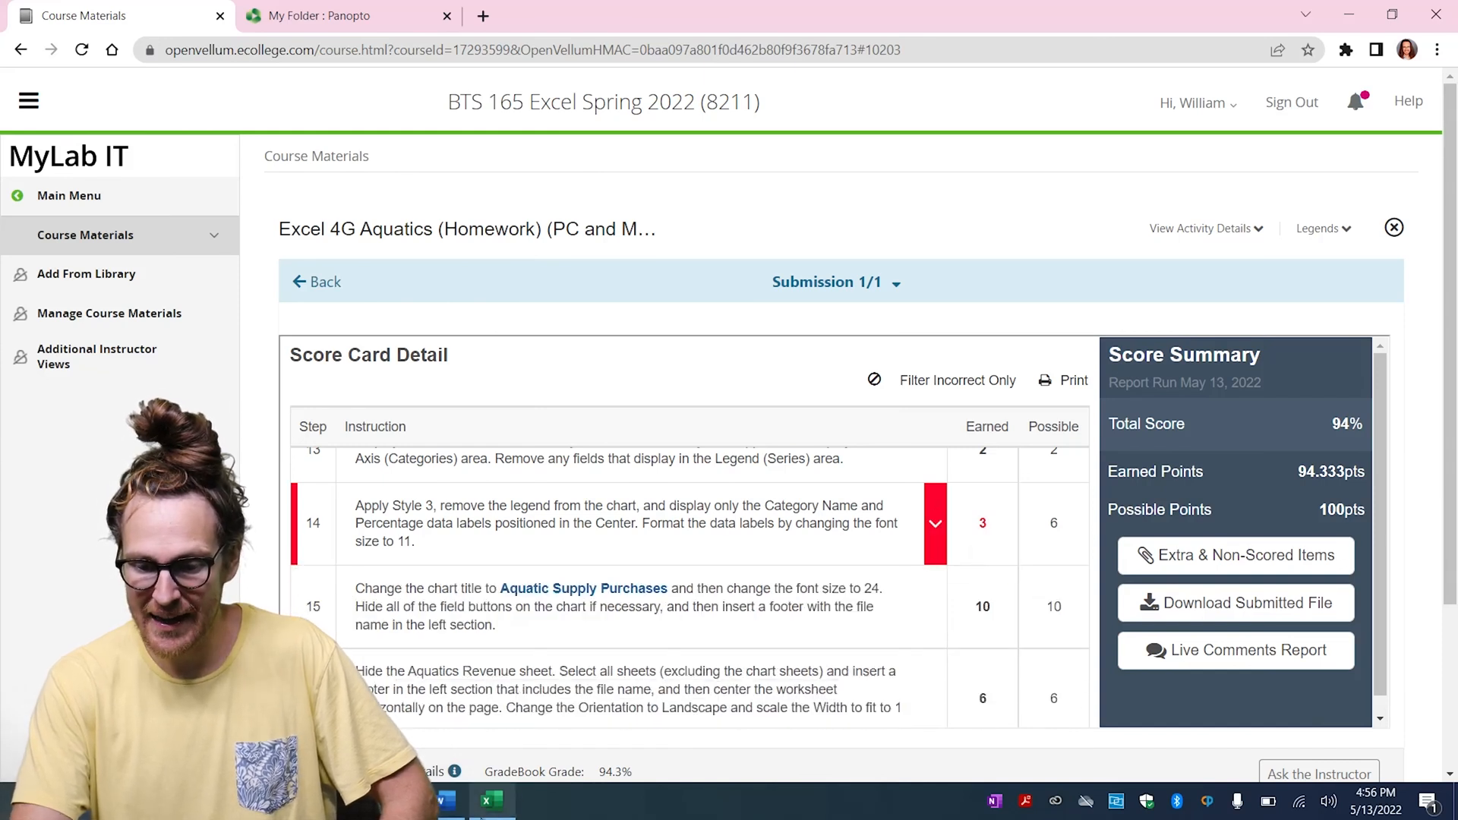
Switch to Excel to inspect the Aquatic Supply Purchases pie chart, and review the final steps of the Excel_4G_Aquatics_Instructions document in Word.
left_click(482, 815)
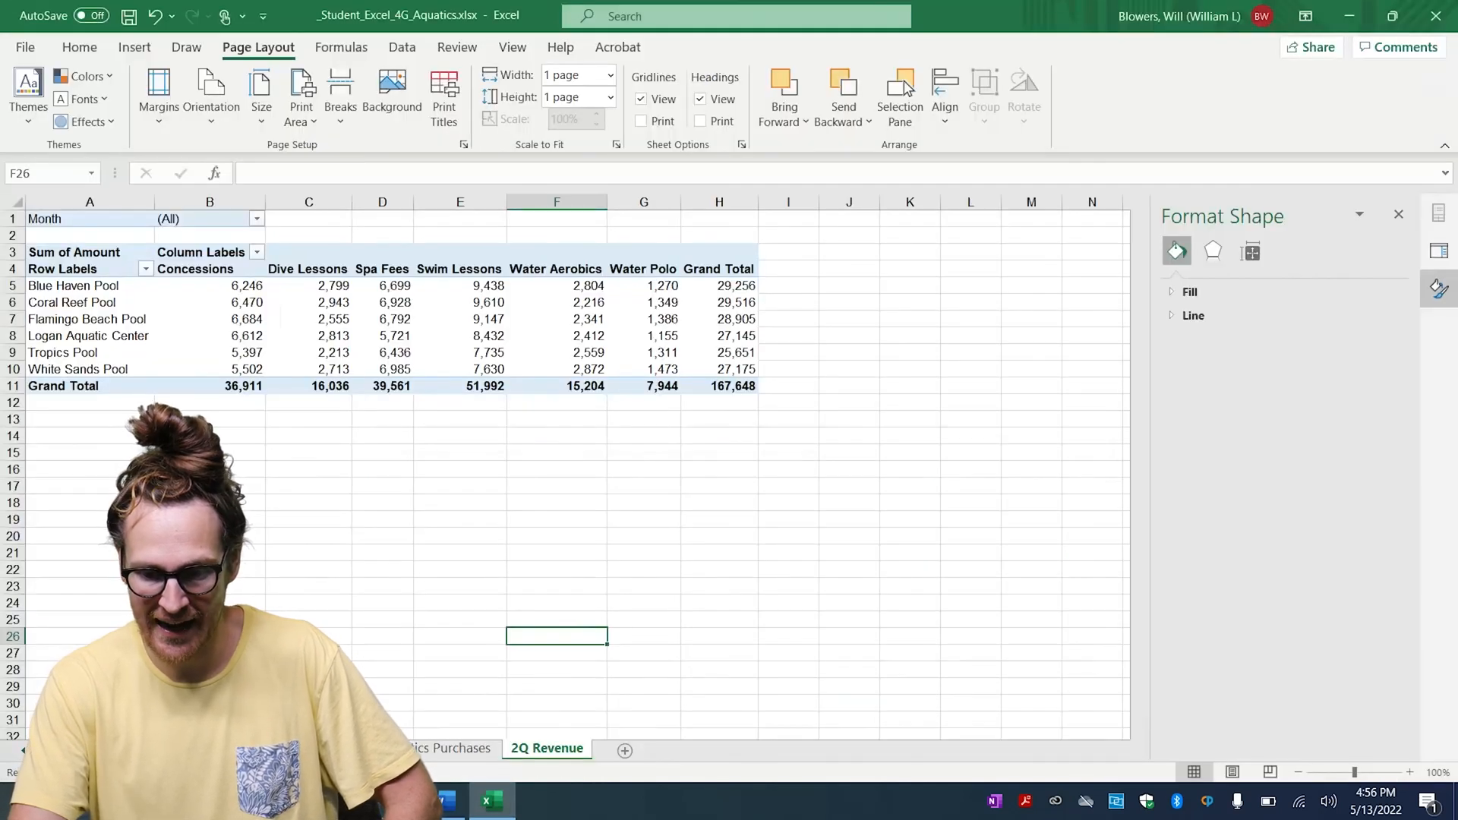
left_click(460, 747)
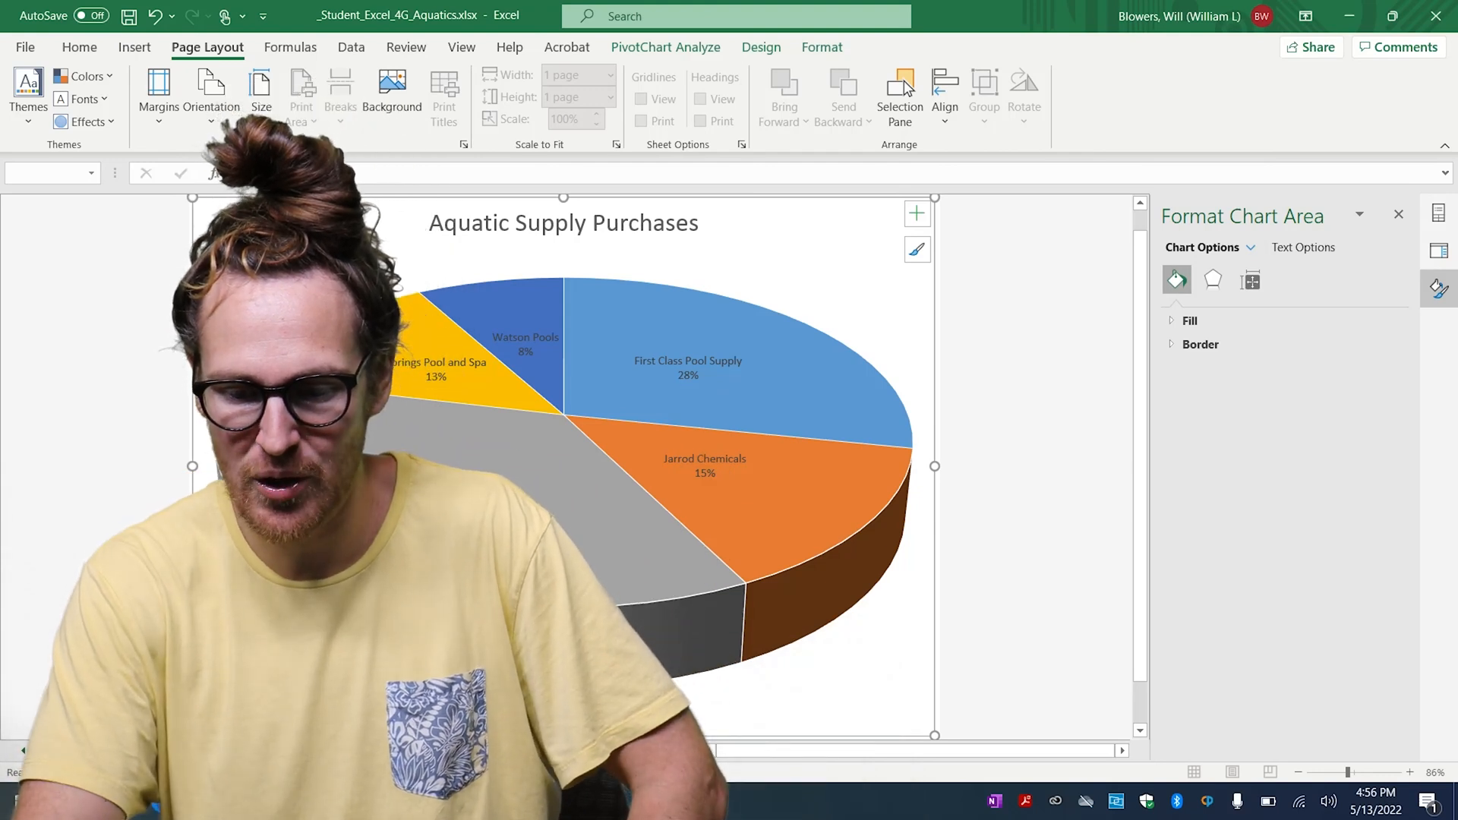
key("alt+Tab")
scroll(696, 616, "down", 2)
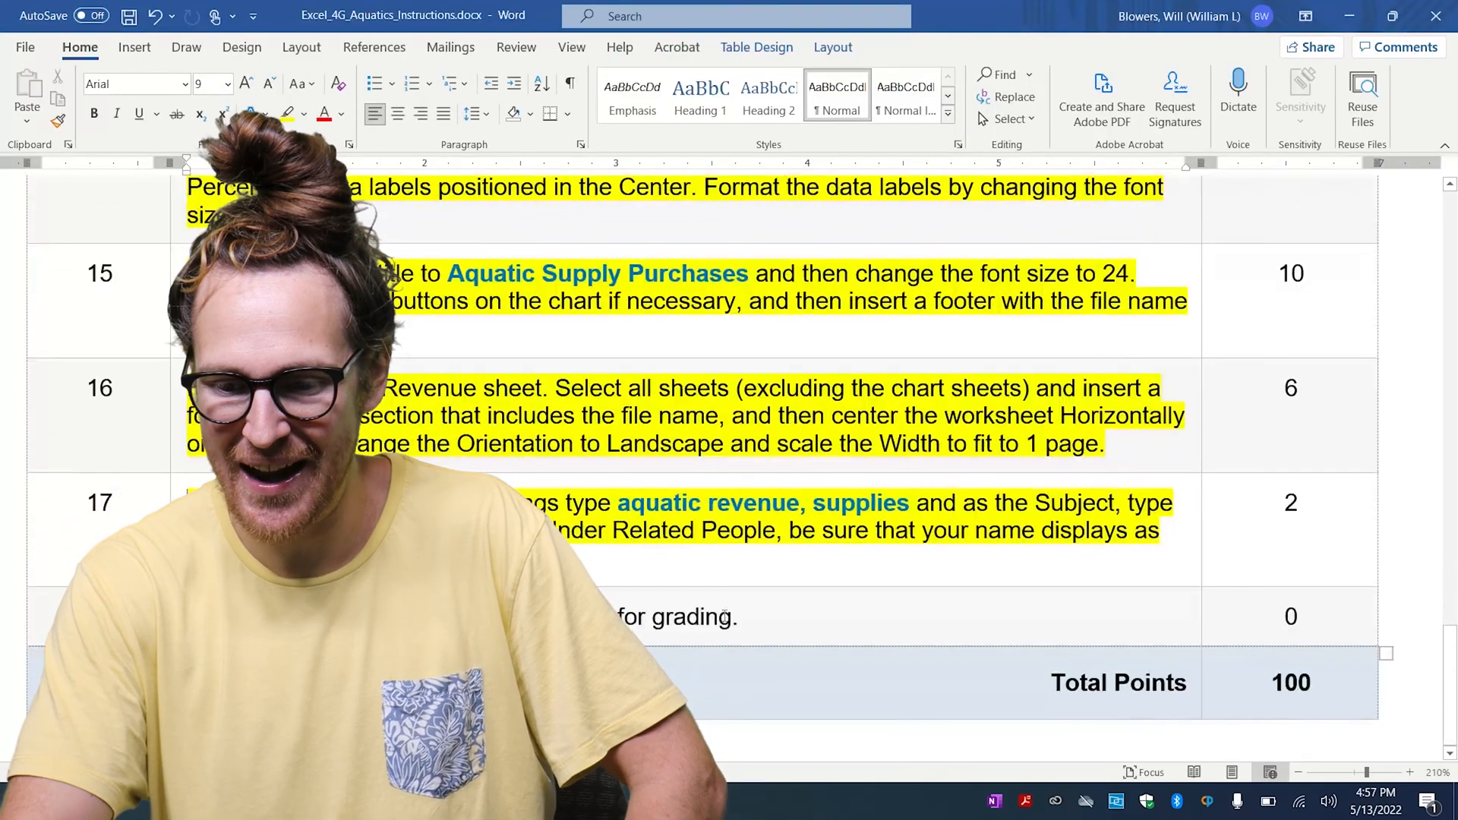